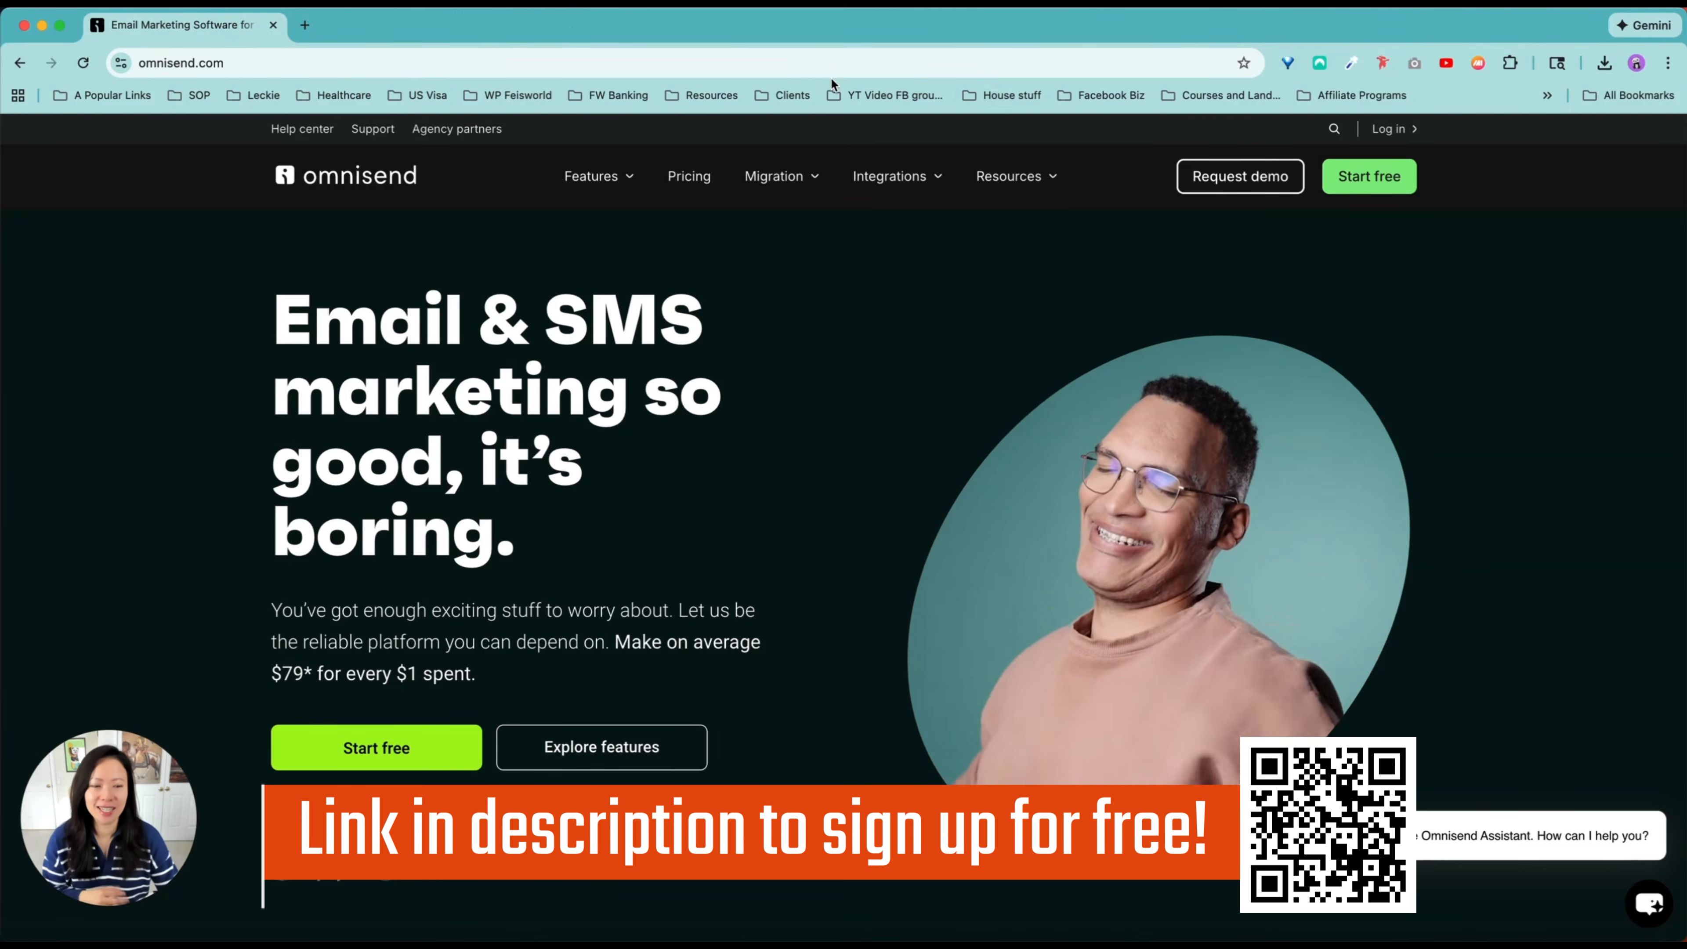
Step: Start a free Omnisend registration by signing up with the Feisworld Media Google account
{"action": "left_click", "coordinate": [1387, 178]}
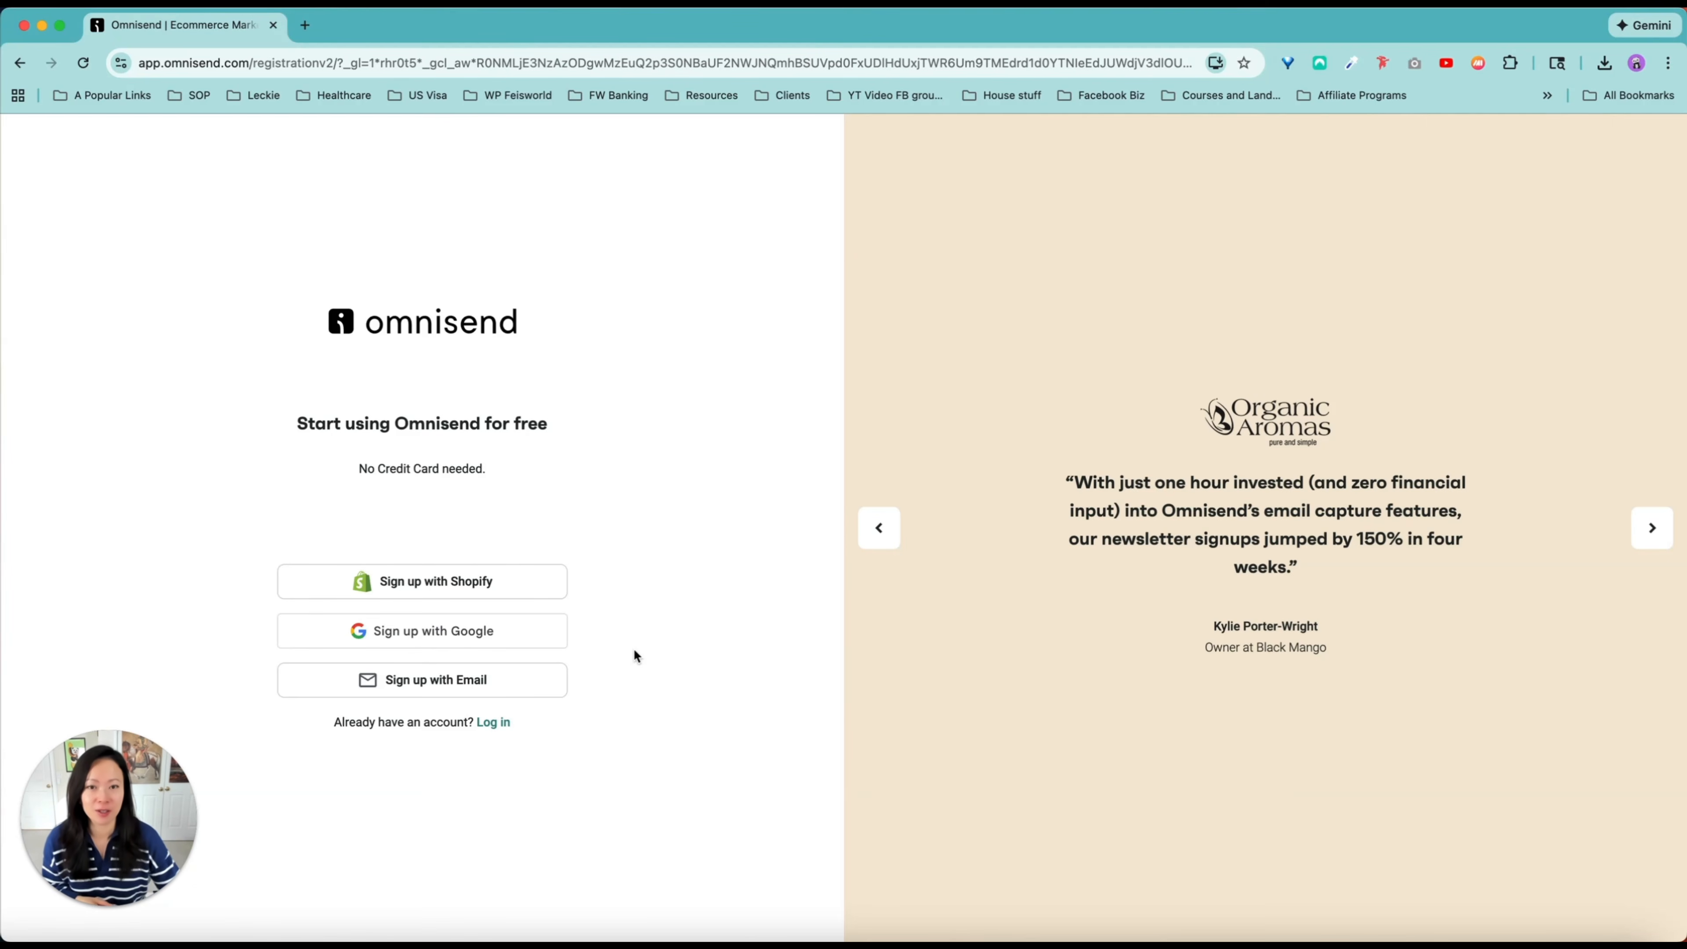
{"action": "left_click", "coordinate": [468, 628]}
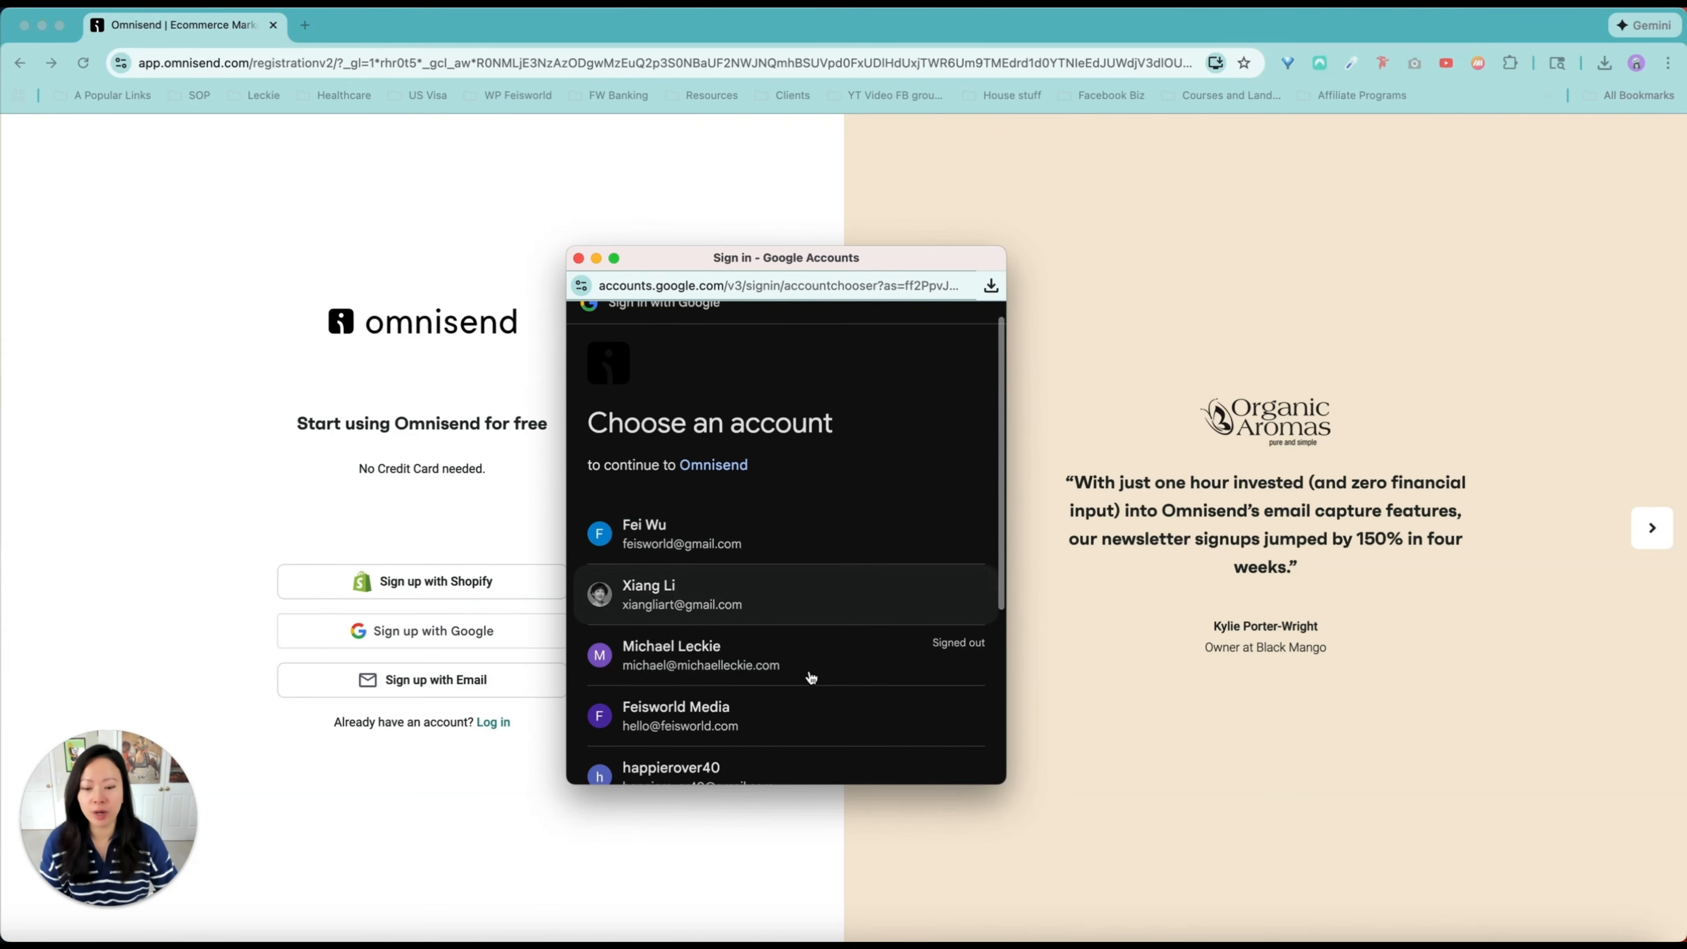
{"action": "left_click", "coordinate": [757, 714]}
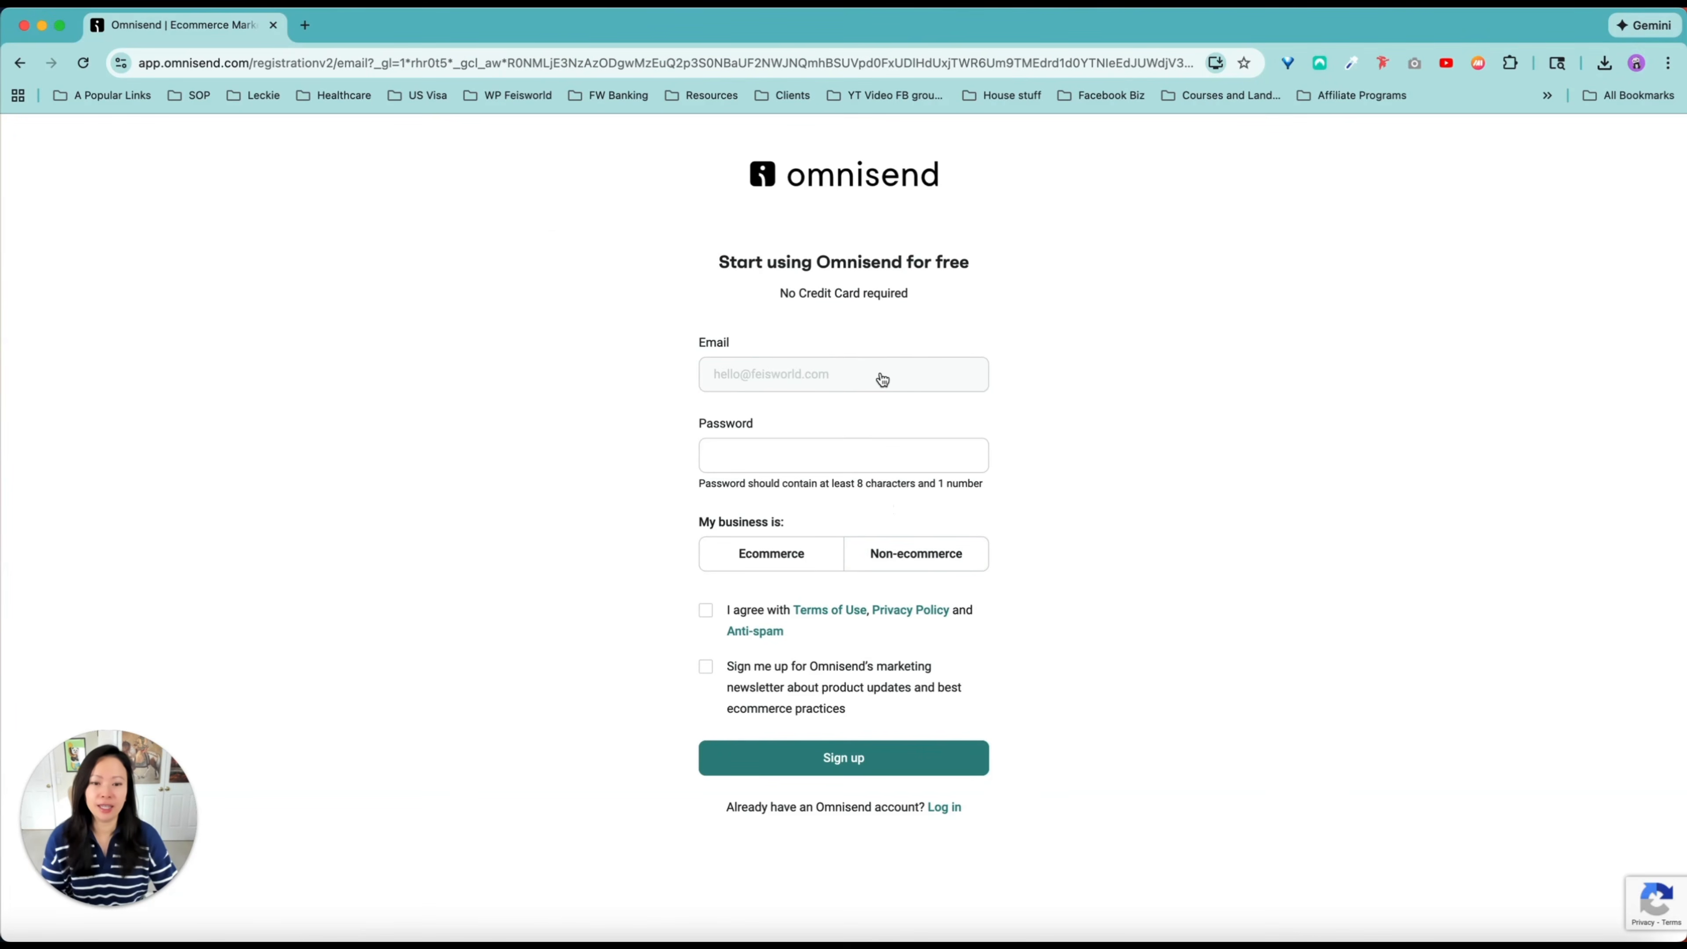
Step: Enter the new account's password and choose Non-ecommerce as the business type
{"action": "left_click", "coordinate": [887, 442]}
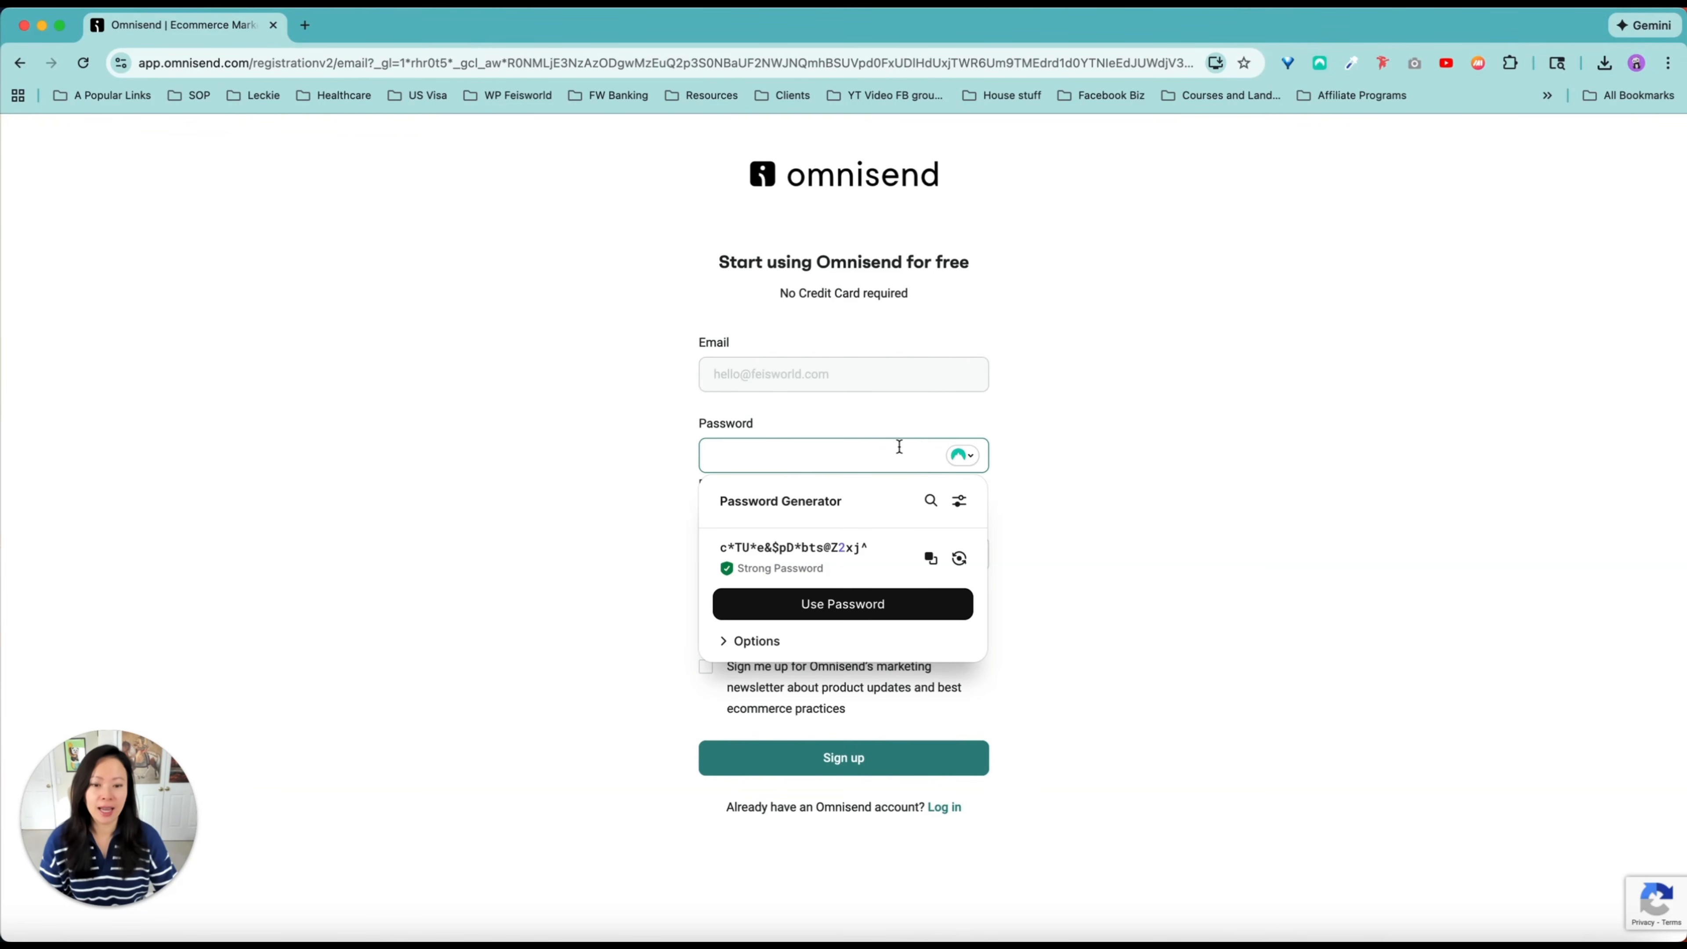
{"action": "type", "text": "•"}
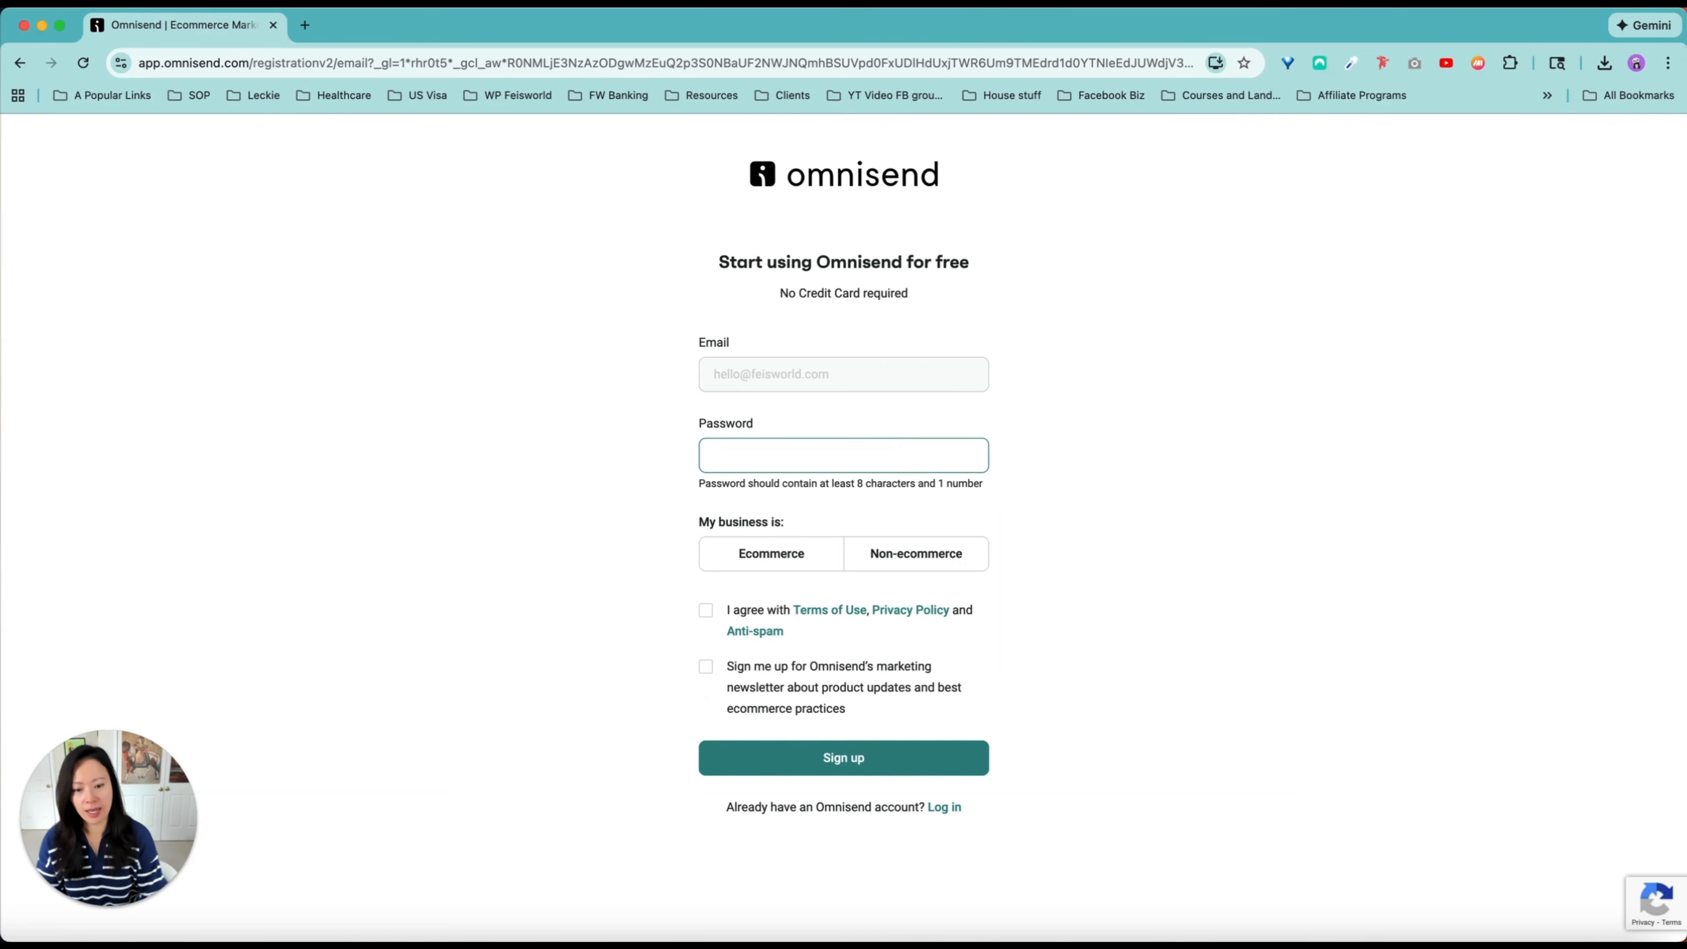
{"action": "left_click", "coordinate": [916, 553]}
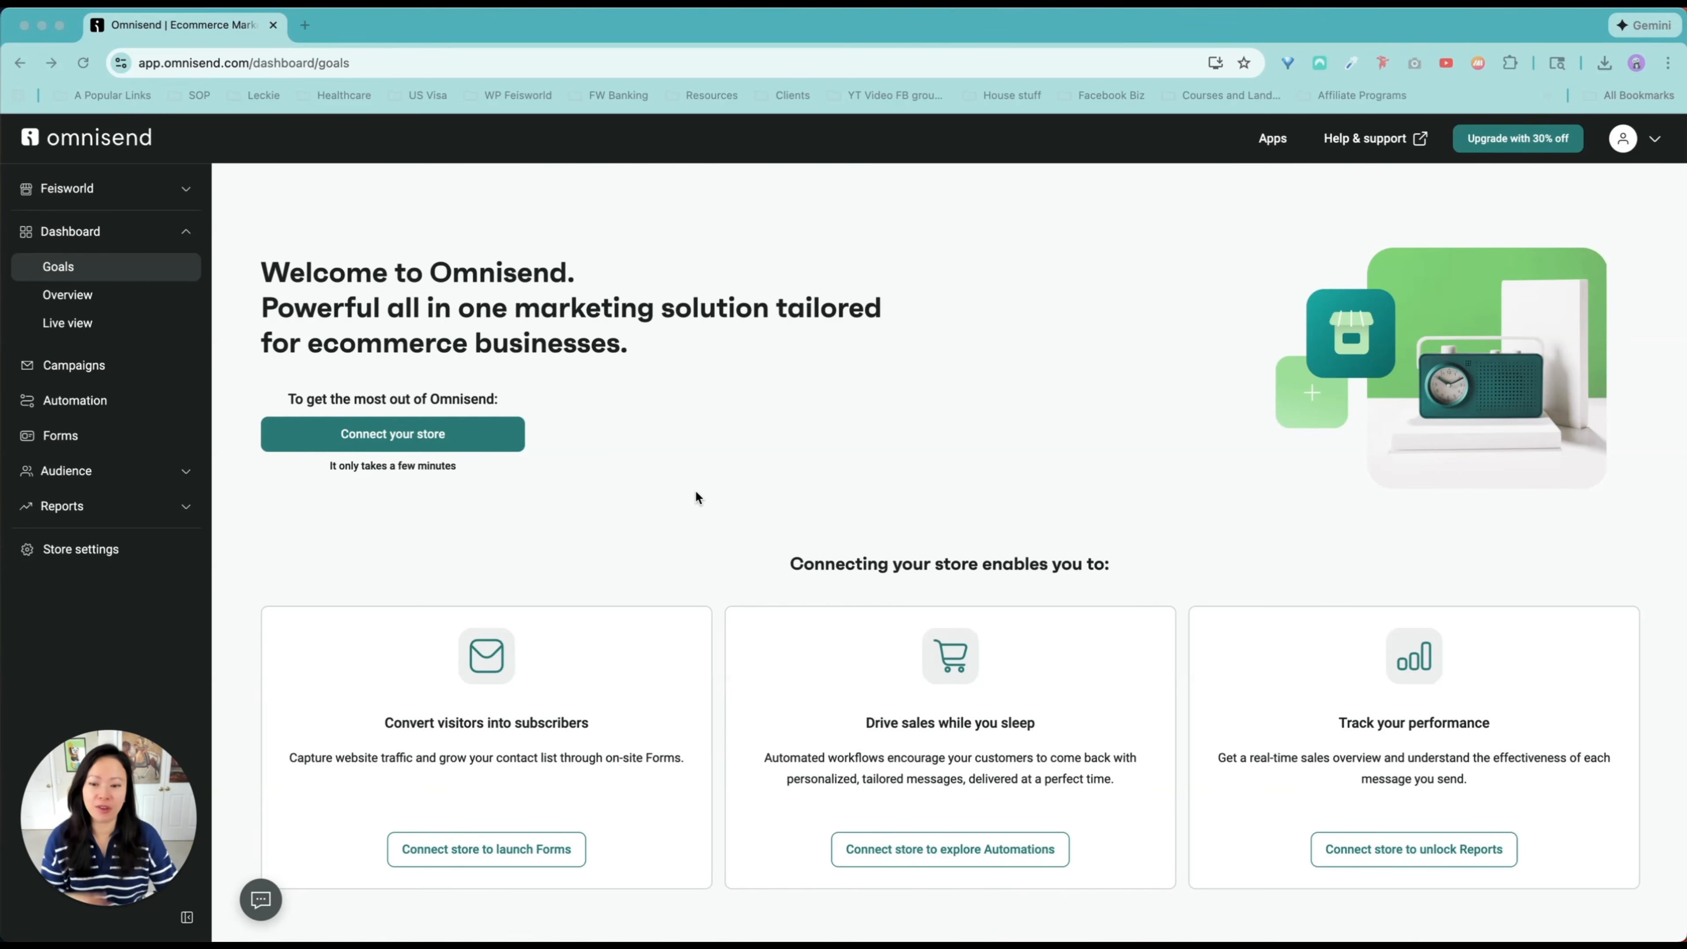
Step: Look at the ecommerce platforms offered for connecting a store and return to the dashboard
{"action": "left_click", "coordinate": [464, 431]}
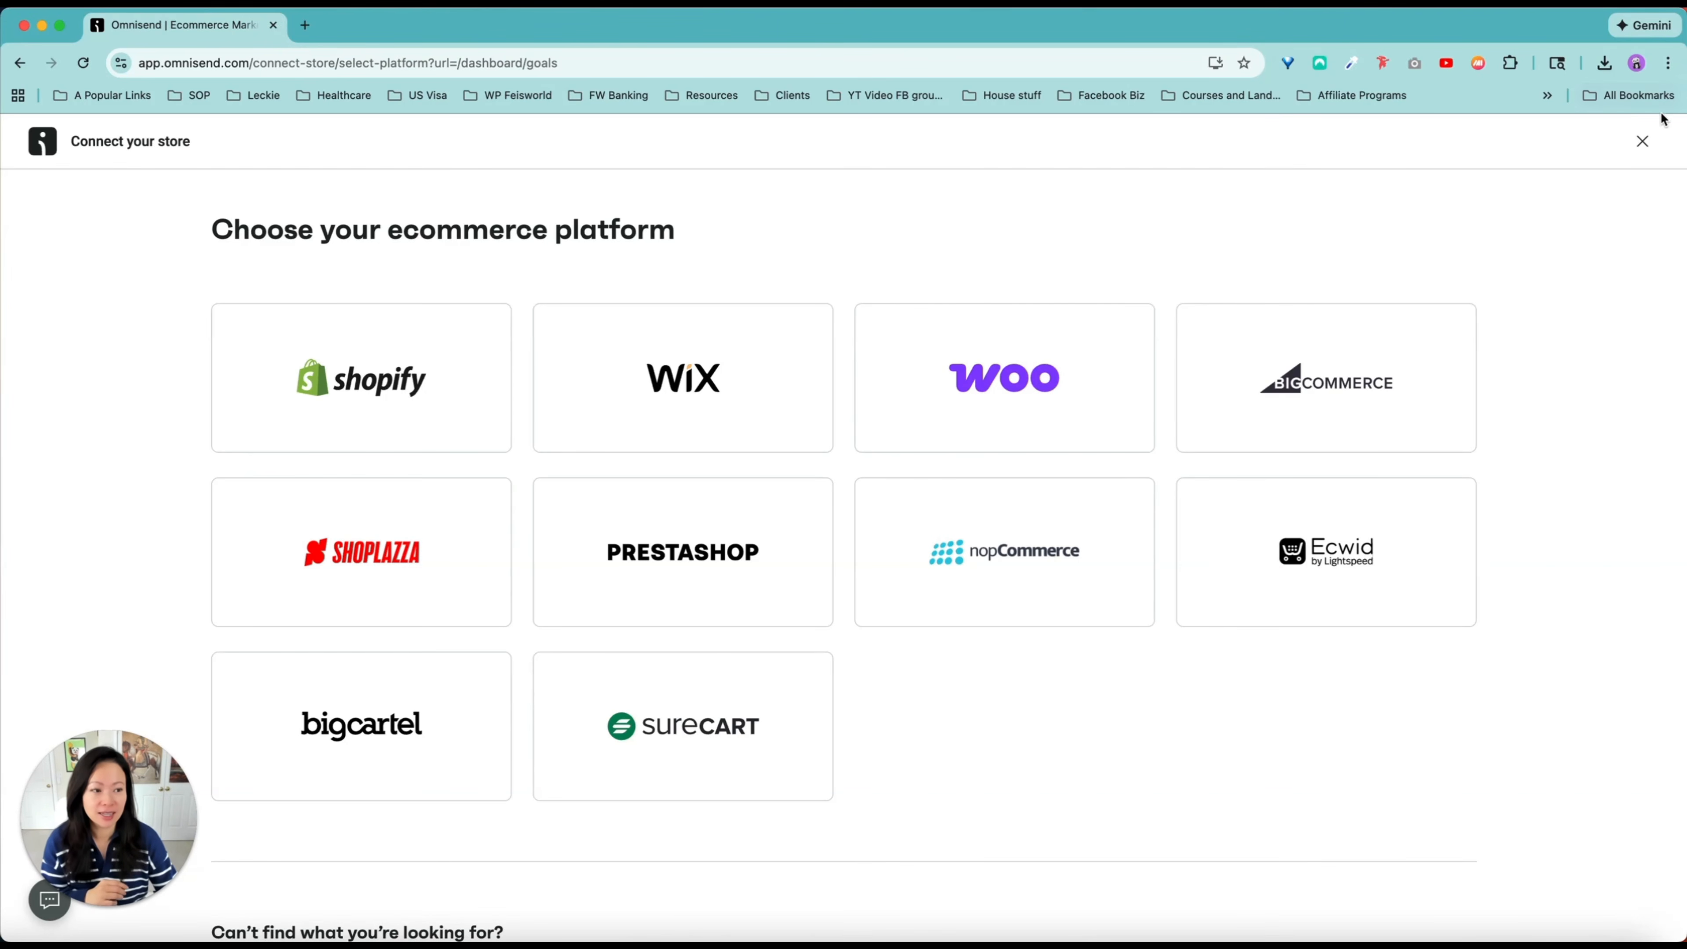
{"action": "left_click", "coordinate": [1643, 144]}
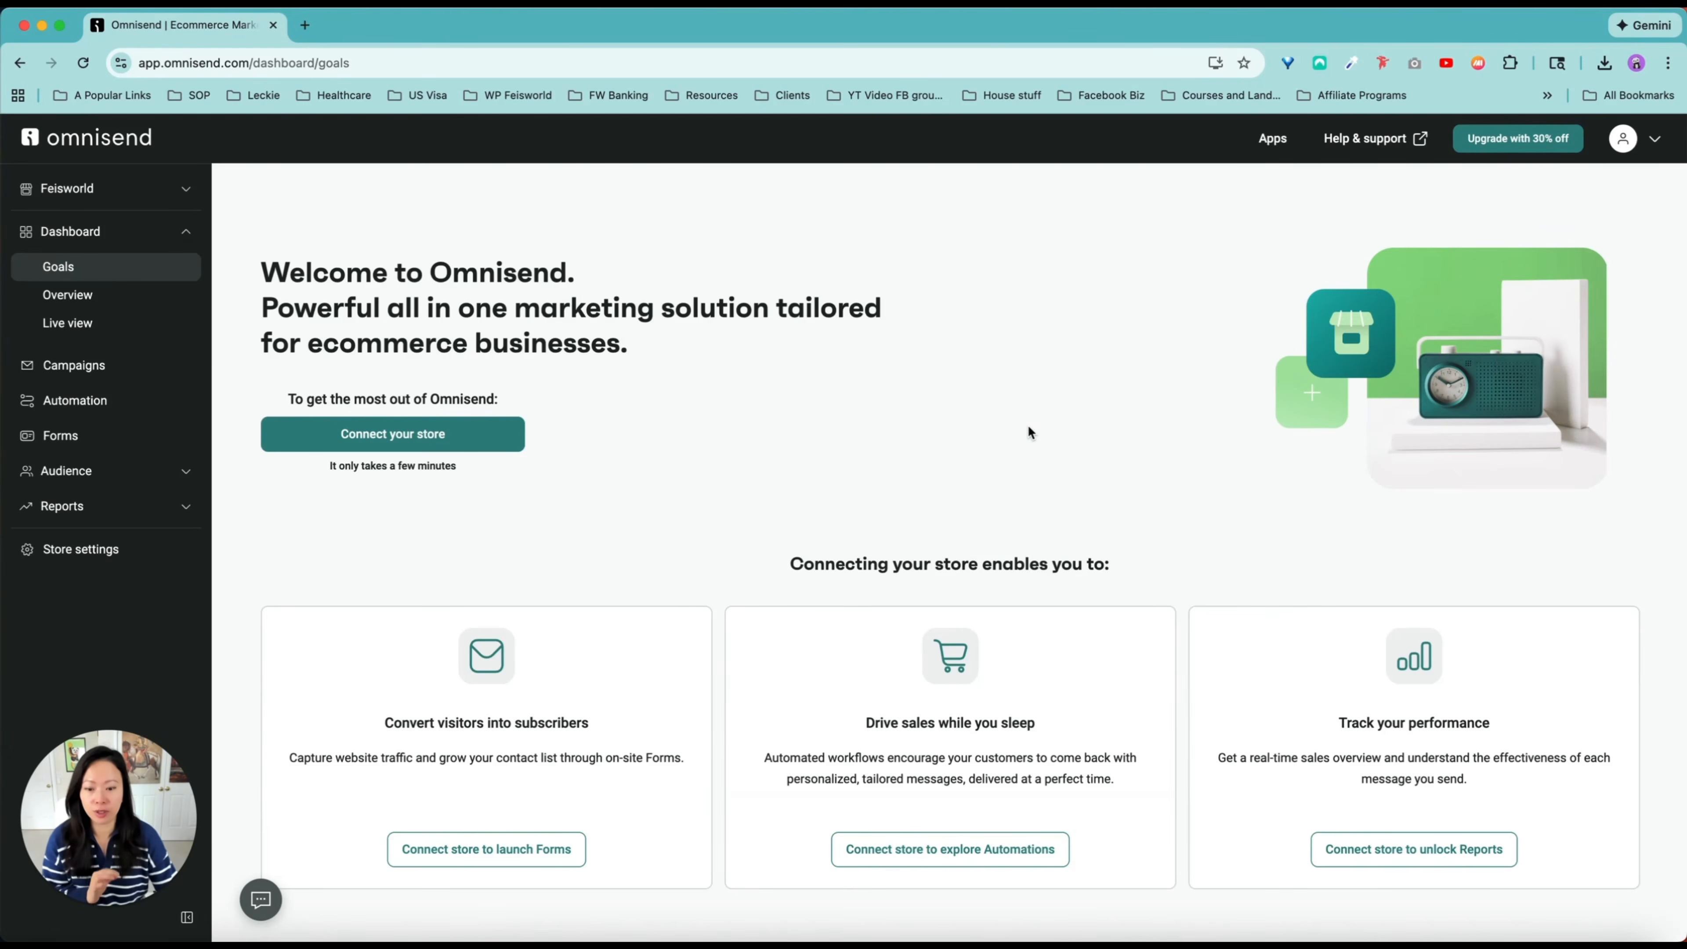
Step: Examine the Feisworld account's plan allowances and the available monthly price and volume options for SMS credits
{"action": "left_click", "coordinate": [100, 188]}
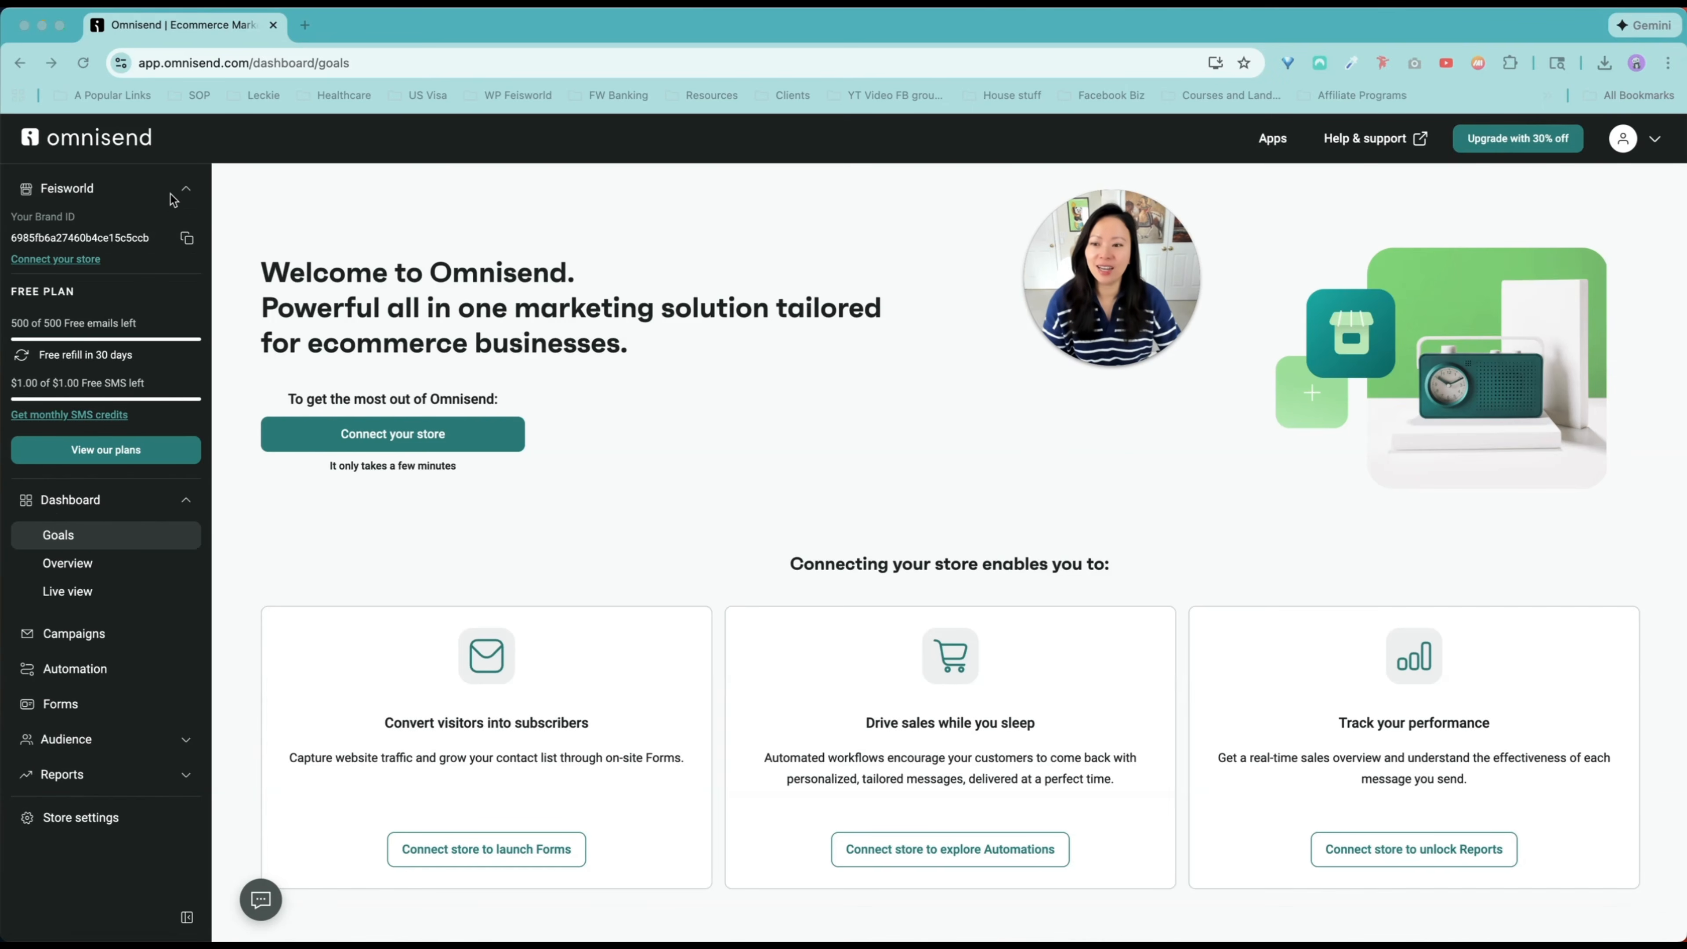
{"action": "left_click", "coordinate": [187, 190]}
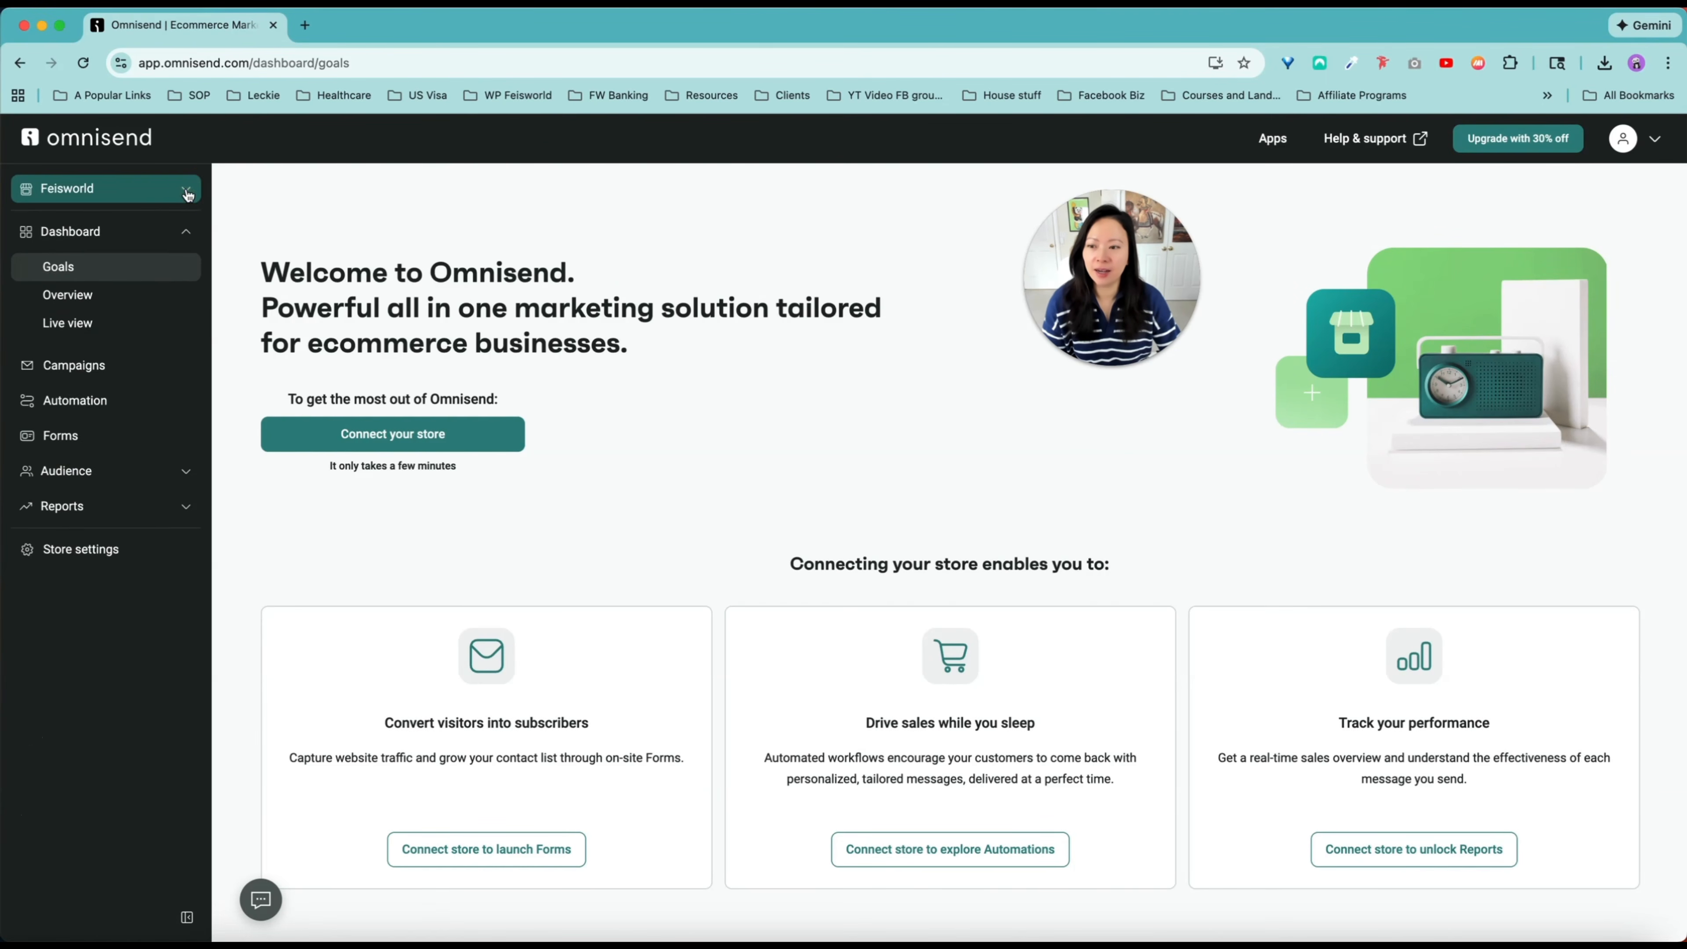
{"action": "left_click", "coordinate": [186, 190]}
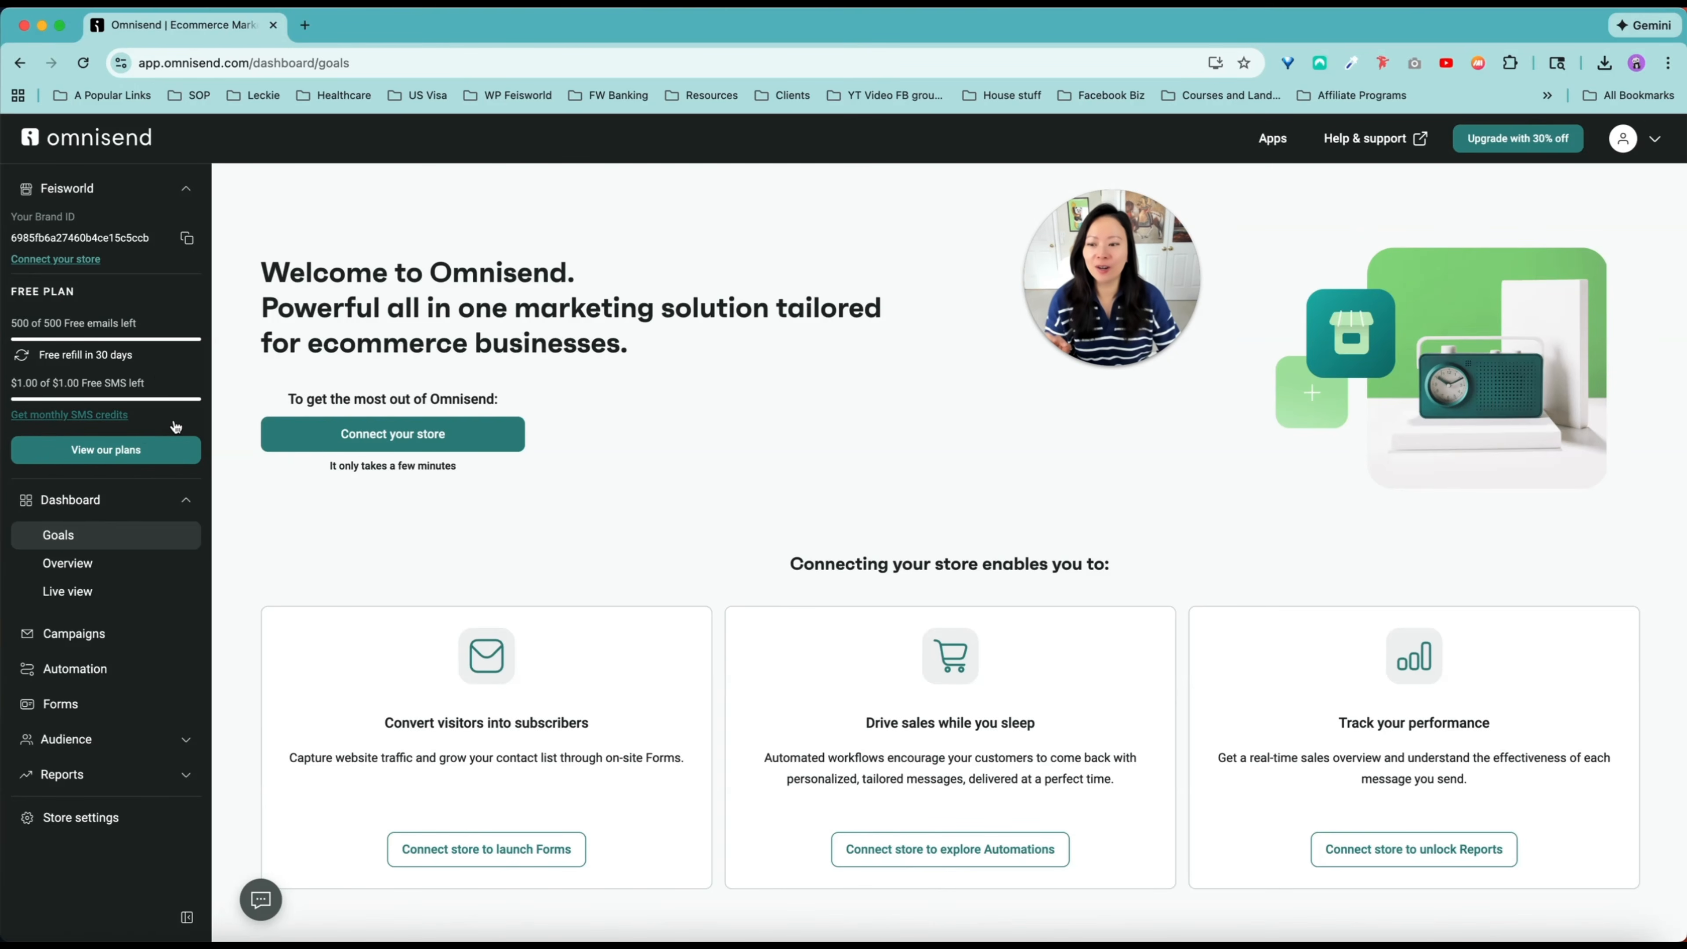
{"action": "left_click", "coordinate": [109, 421]}
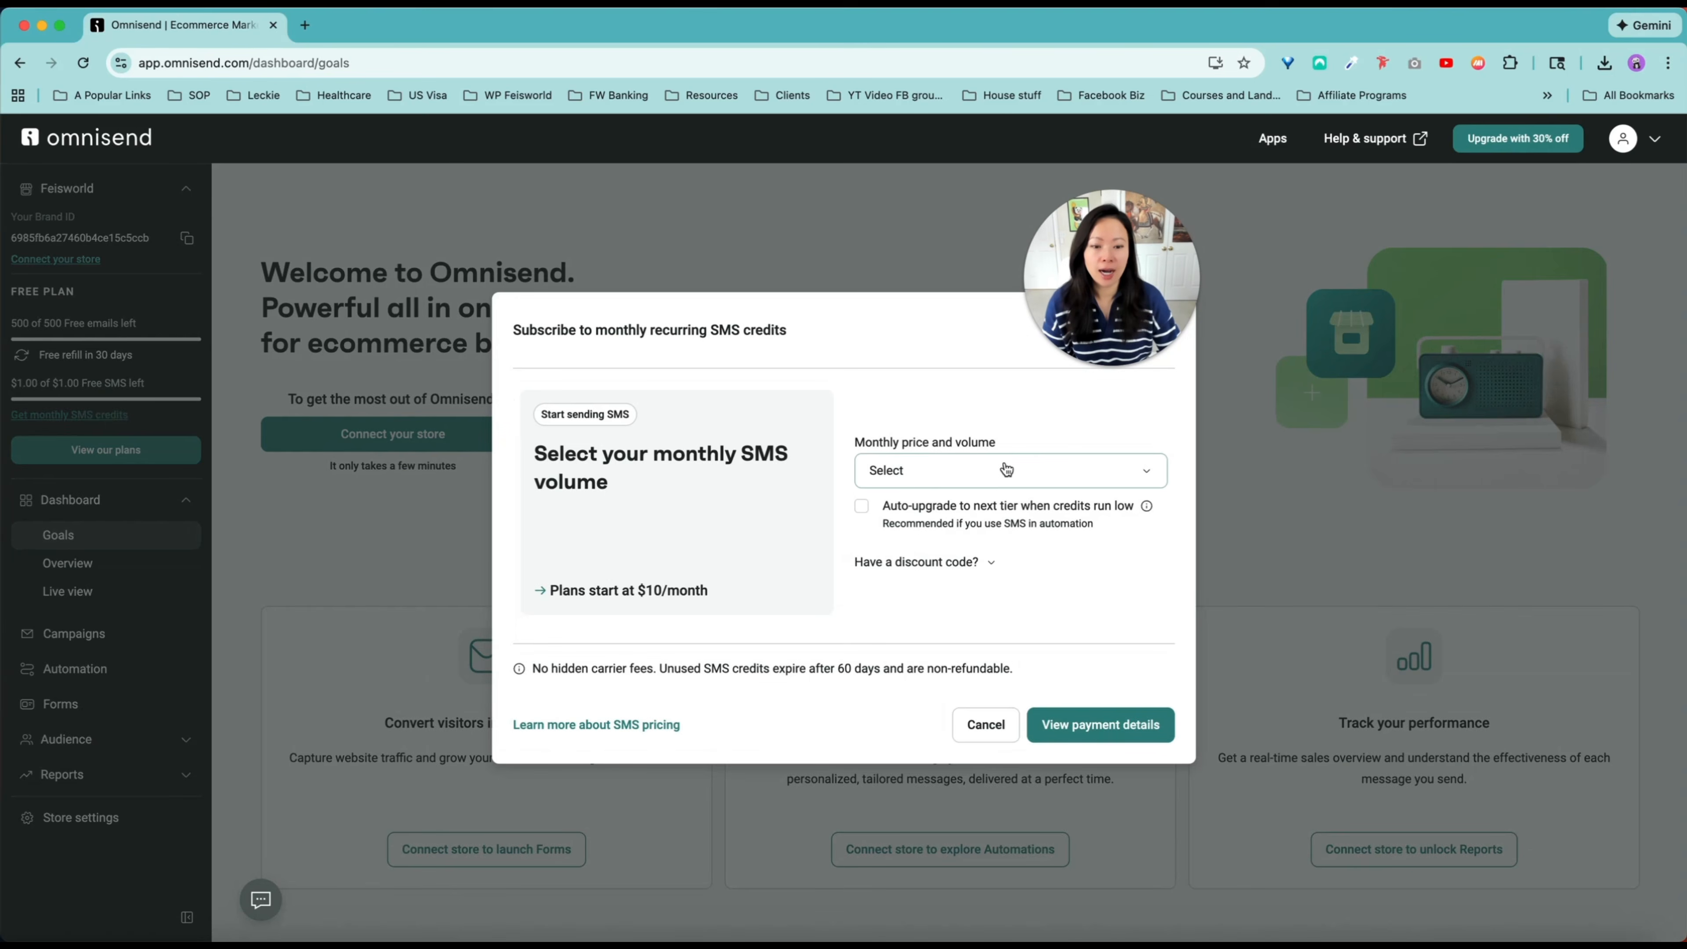
{"action": "left_click", "coordinate": [1006, 469]}
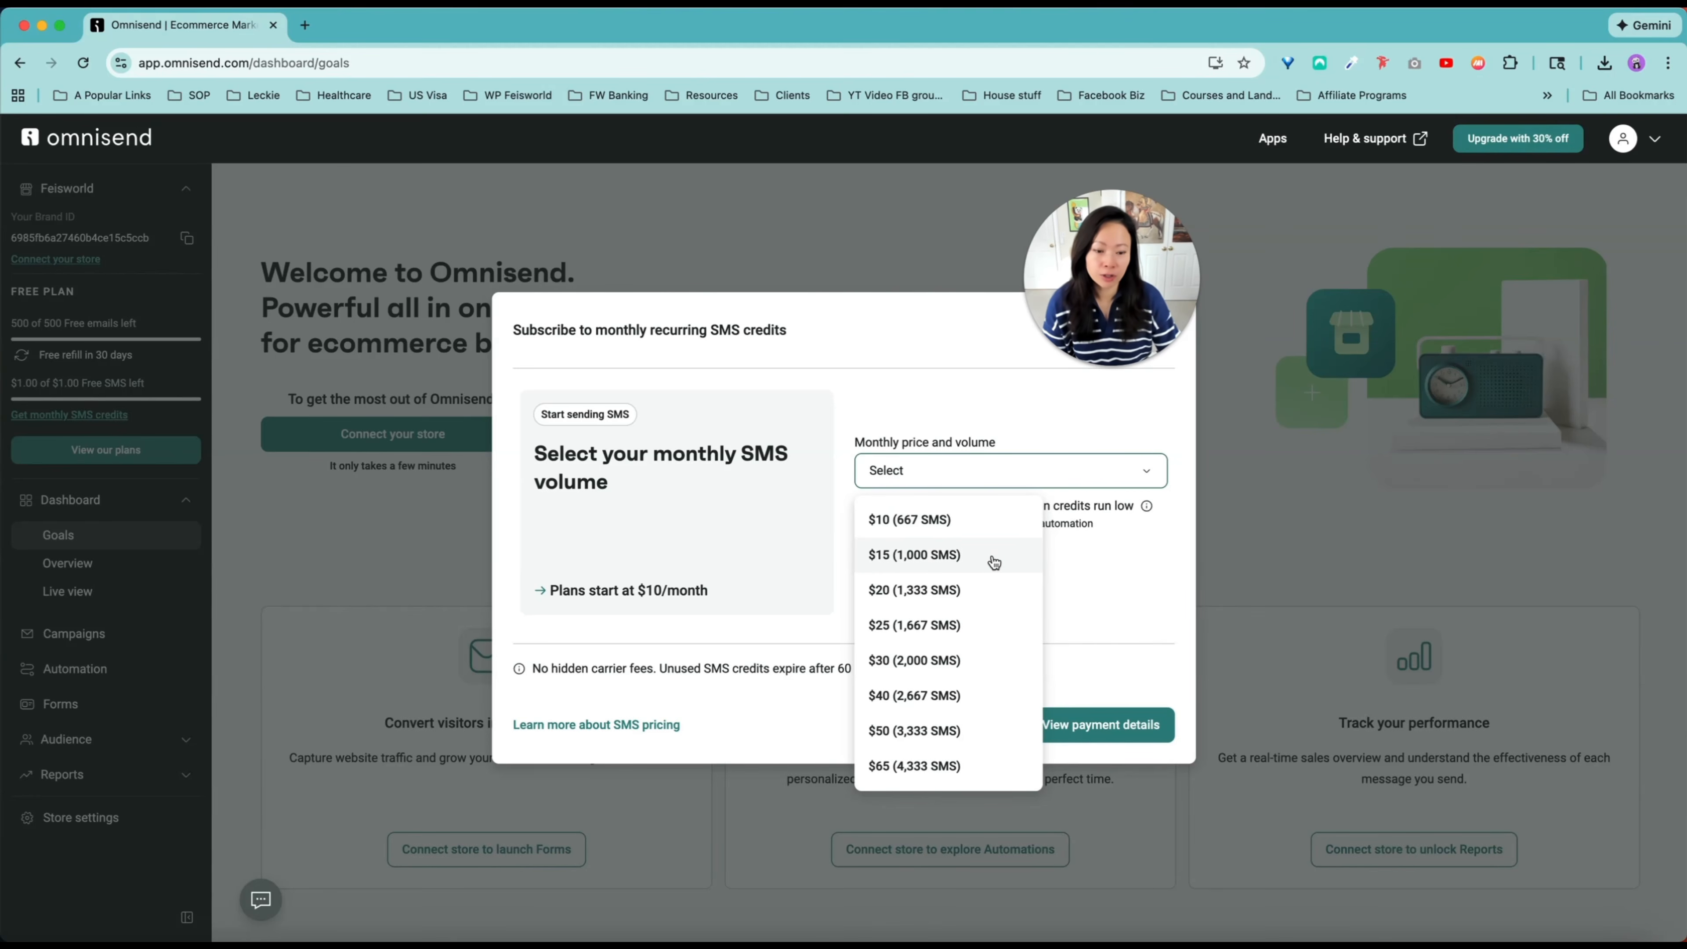
{"action": "left_click", "coordinate": [1161, 603]}
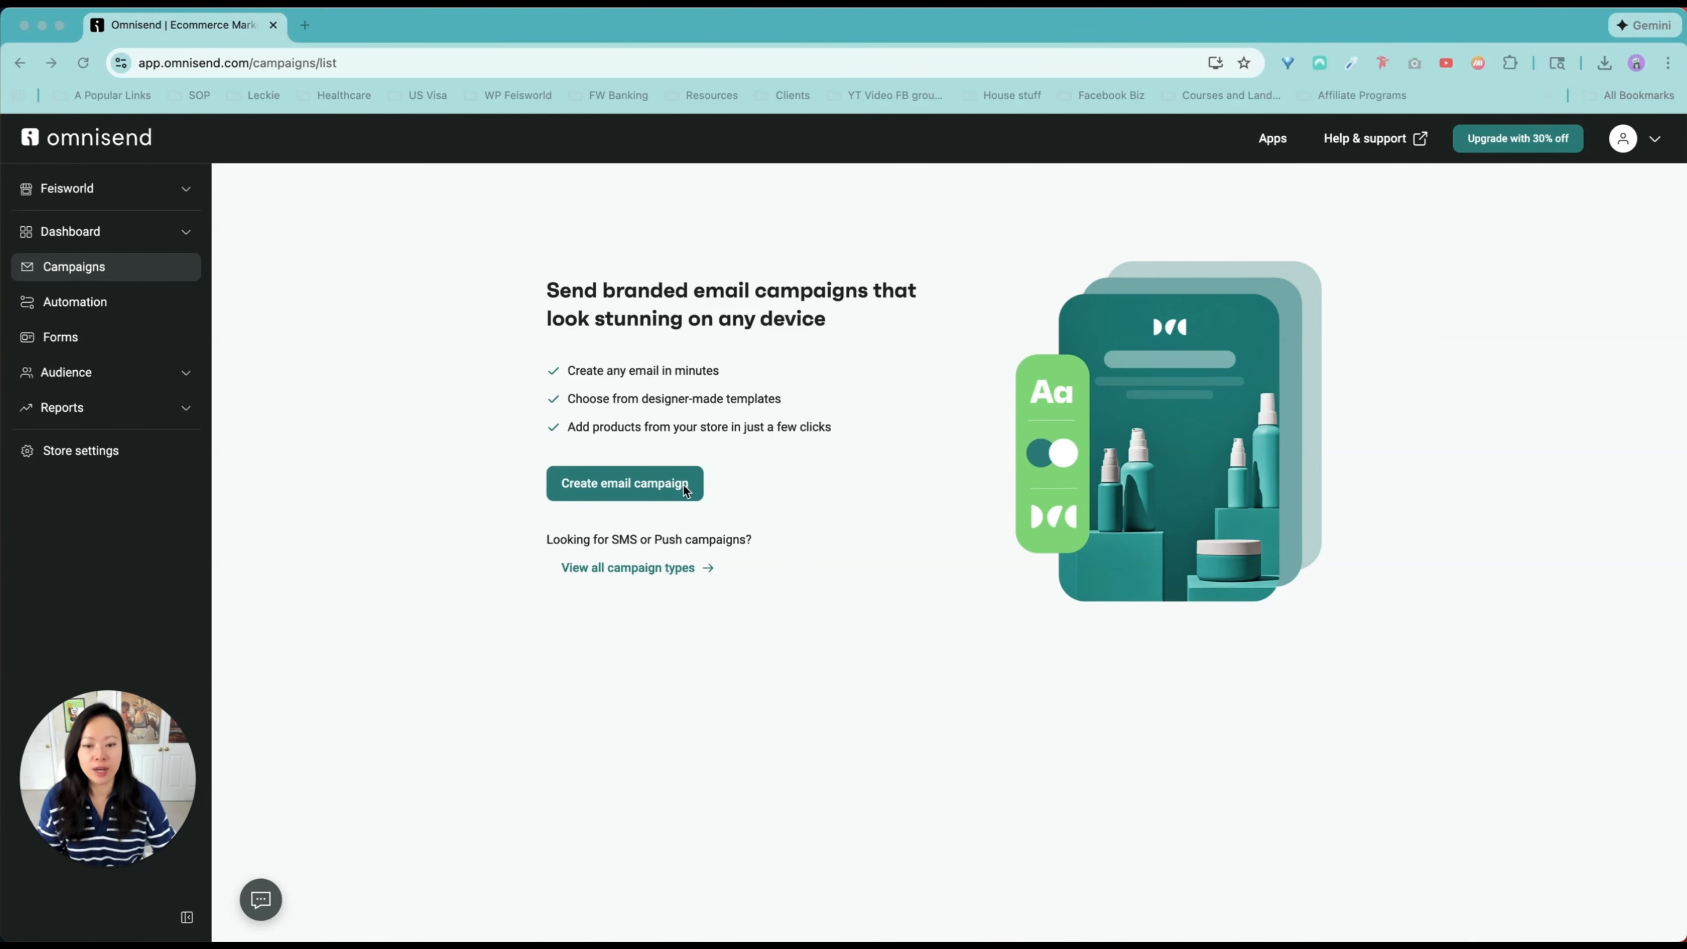
Step: Create a new email campaign and review its email settings, from the subject line and sender's name to the reply option
{"action": "left_click", "coordinate": [647, 486]}
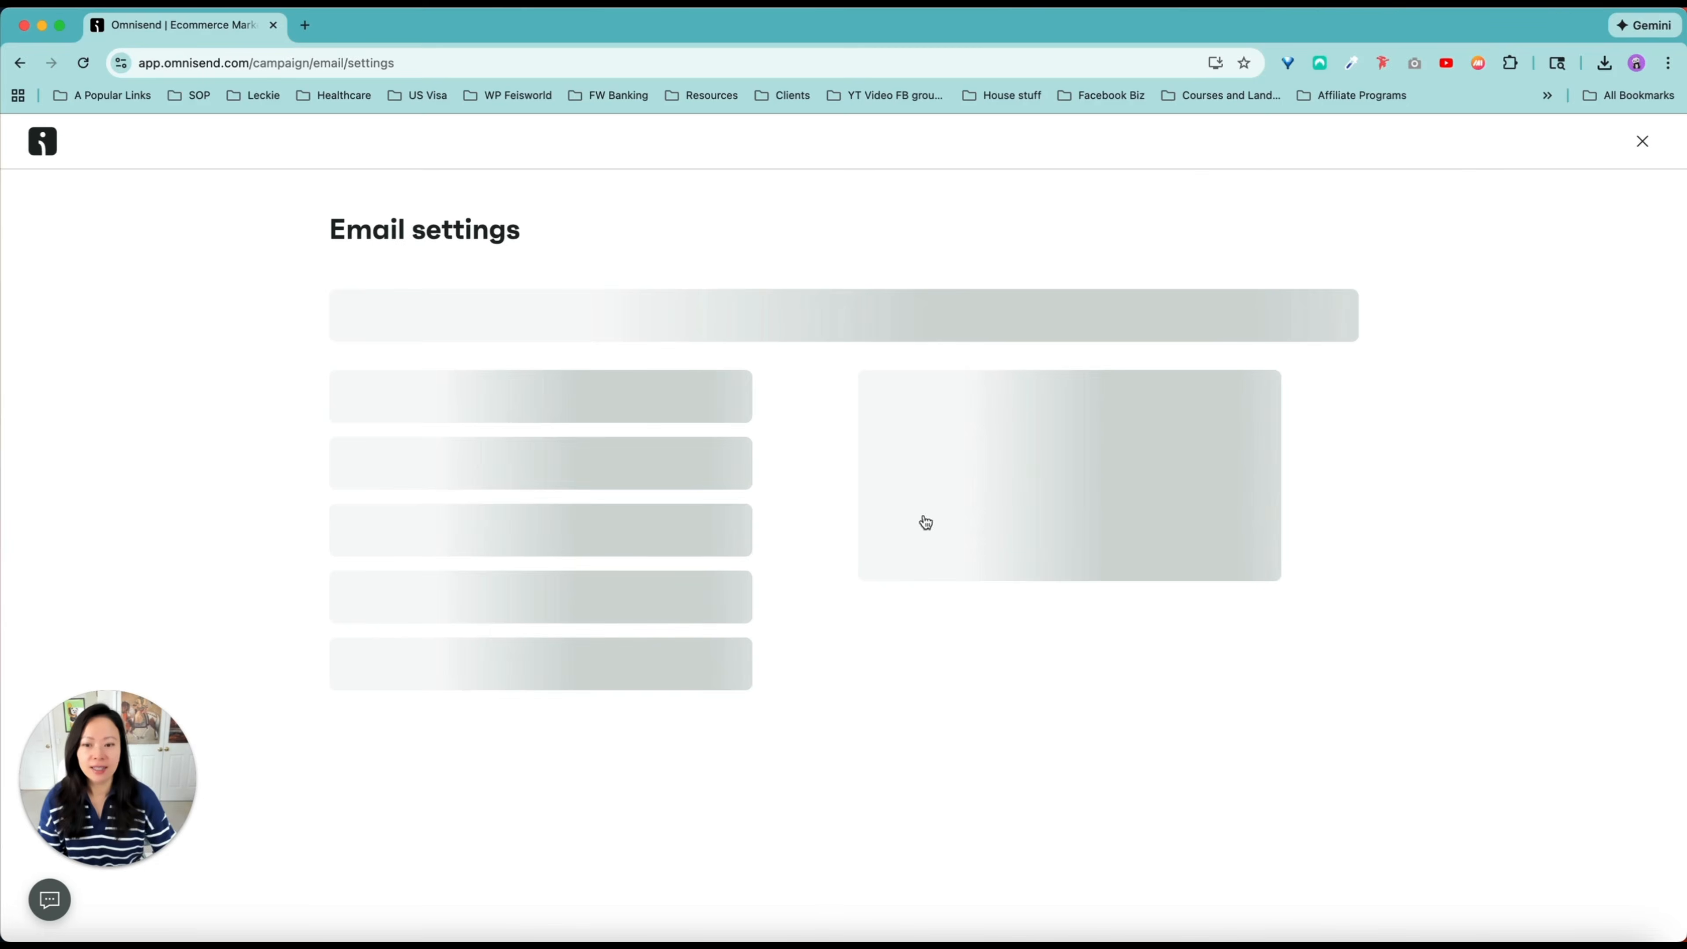
{"action": "left_click", "coordinate": [528, 329]}
{"action": "left_click", "coordinate": [1057, 626]}
{"action": "scroll", "coordinate": [1057, 627], "scroll_direction": "down", "scroll_amount": 2}
{"action": "scroll", "coordinate": [1057, 627], "scroll_direction": "up", "scroll_amount": 2}
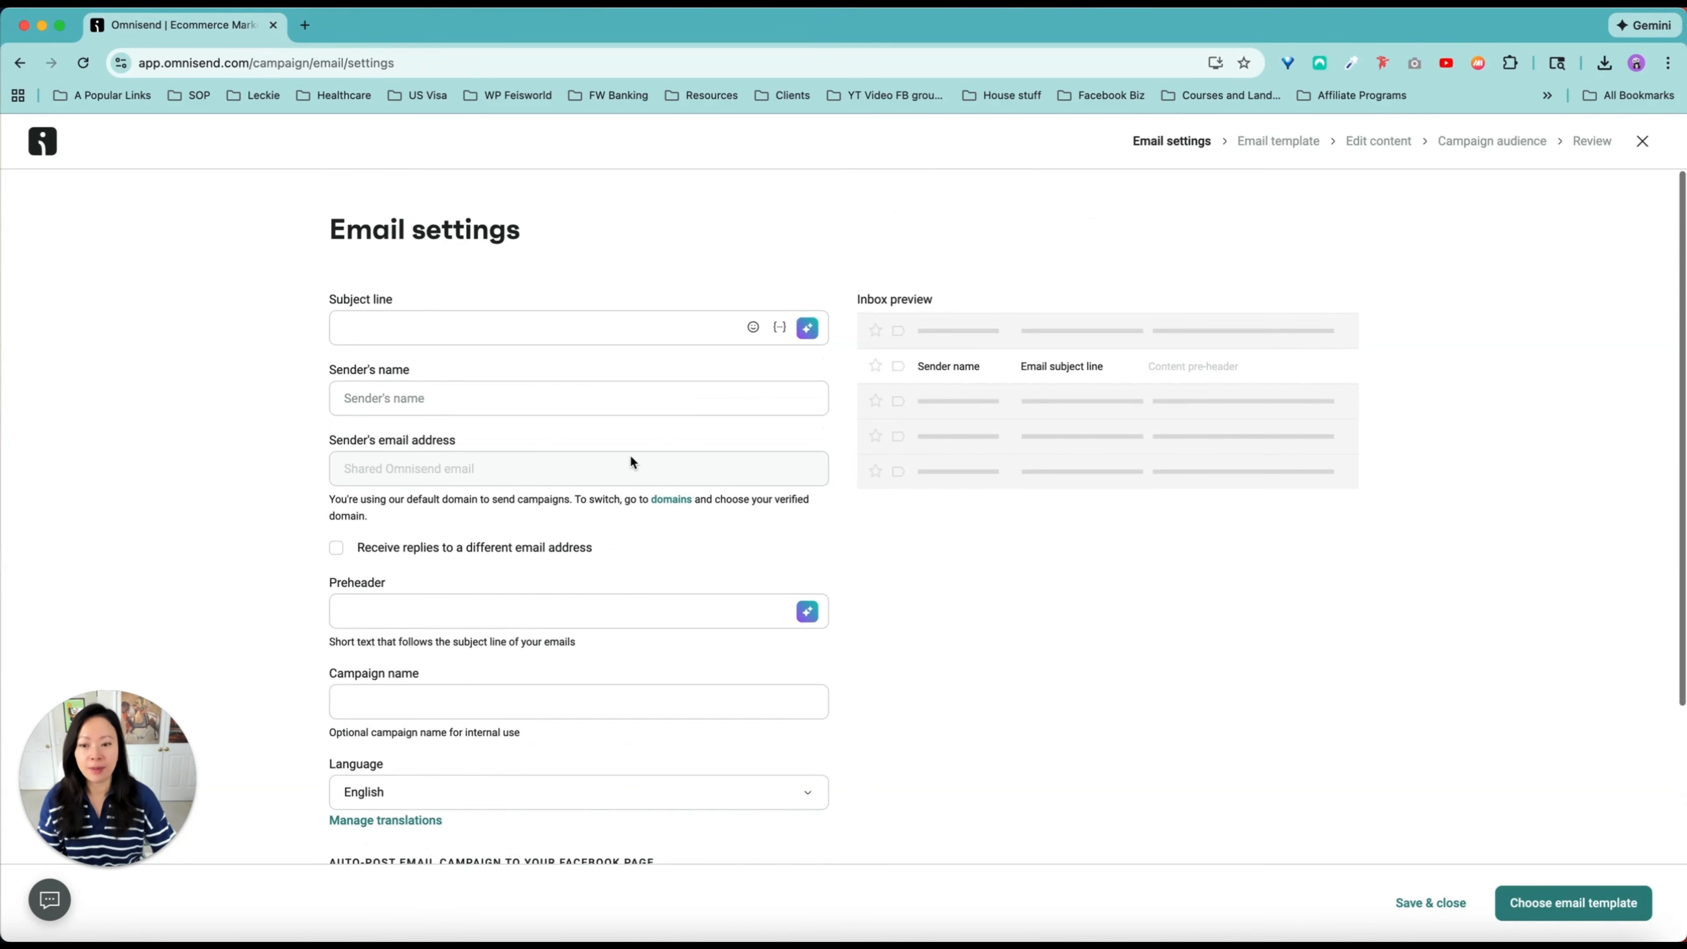
{"action": "left_click", "coordinate": [628, 316]}
{"action": "left_click", "coordinate": [558, 393]}
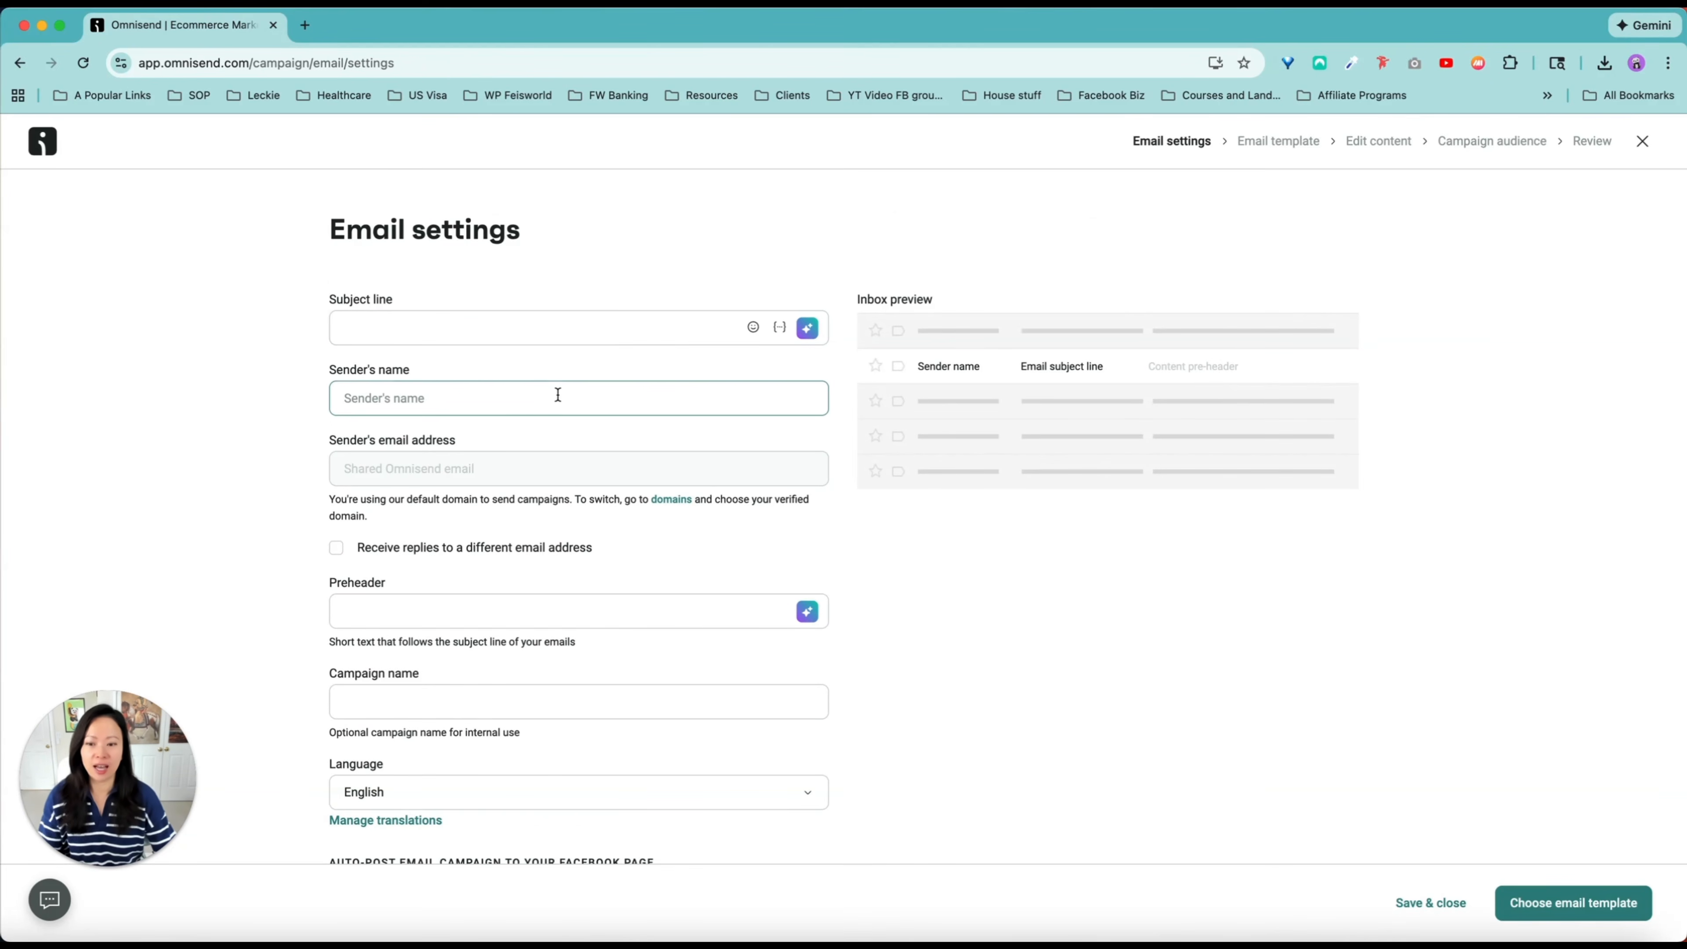
{"action": "scroll", "coordinate": [549, 387], "scroll_direction": "down", "scroll_amount": 1}
{"action": "left_click", "coordinate": [558, 374]}
{"action": "left_click", "coordinate": [568, 369]}
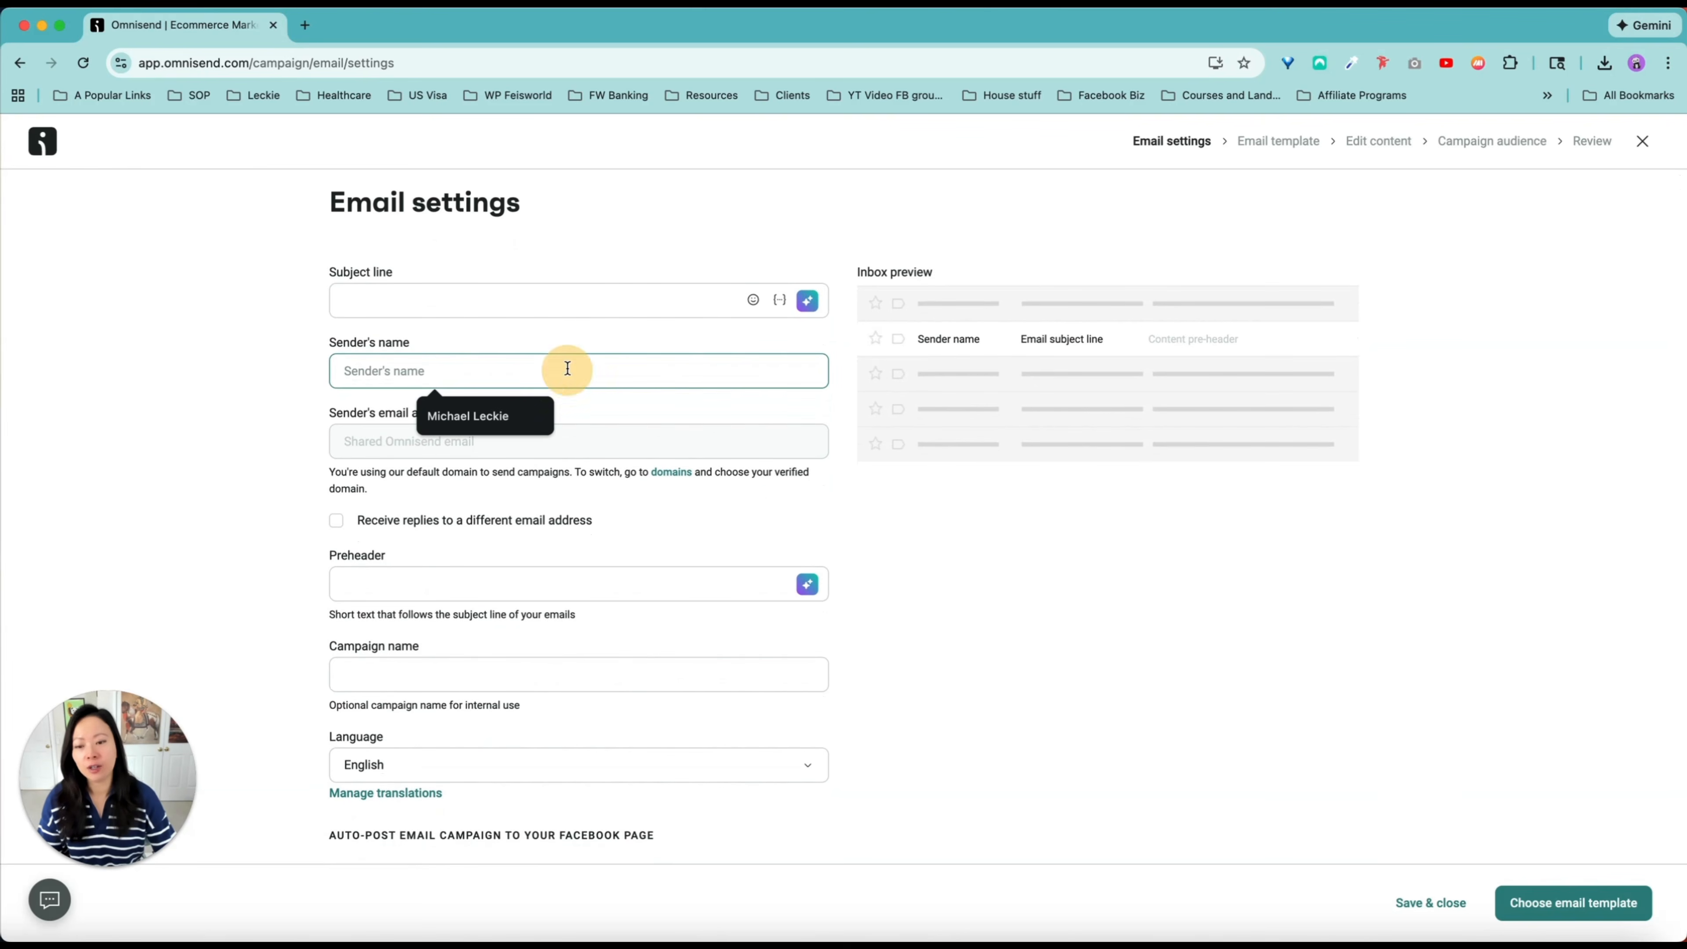
{"action": "left_click", "coordinate": [614, 345]}
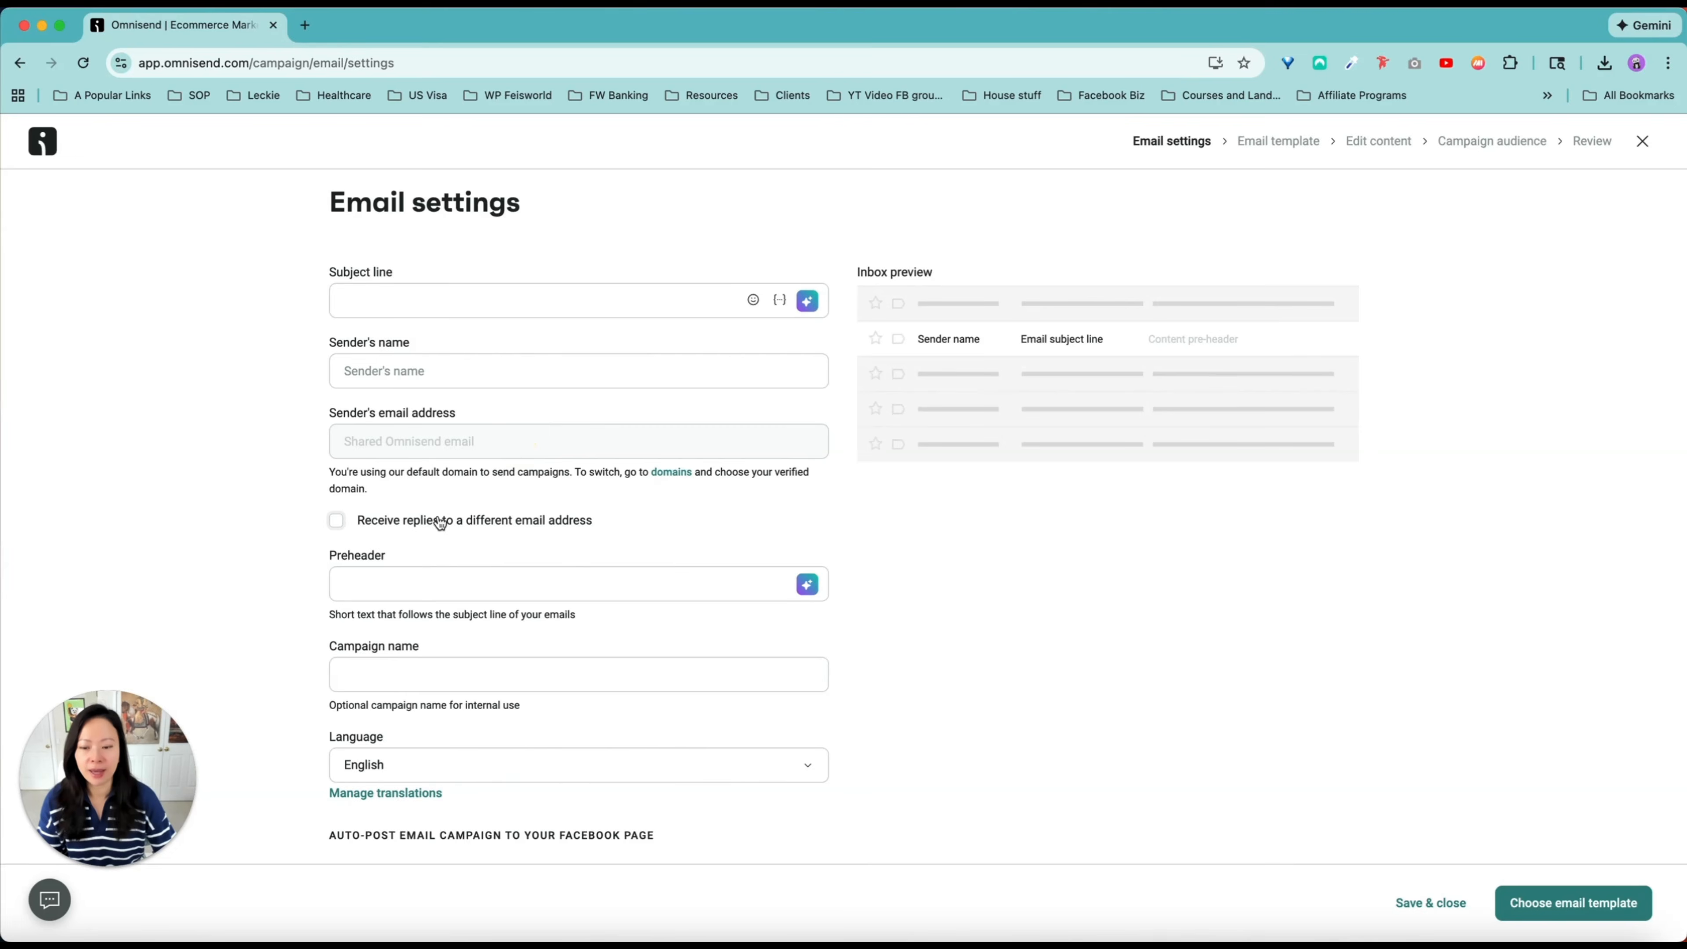
{"action": "scroll", "coordinate": [439, 522], "scroll_direction": "down", "scroll_amount": 3}
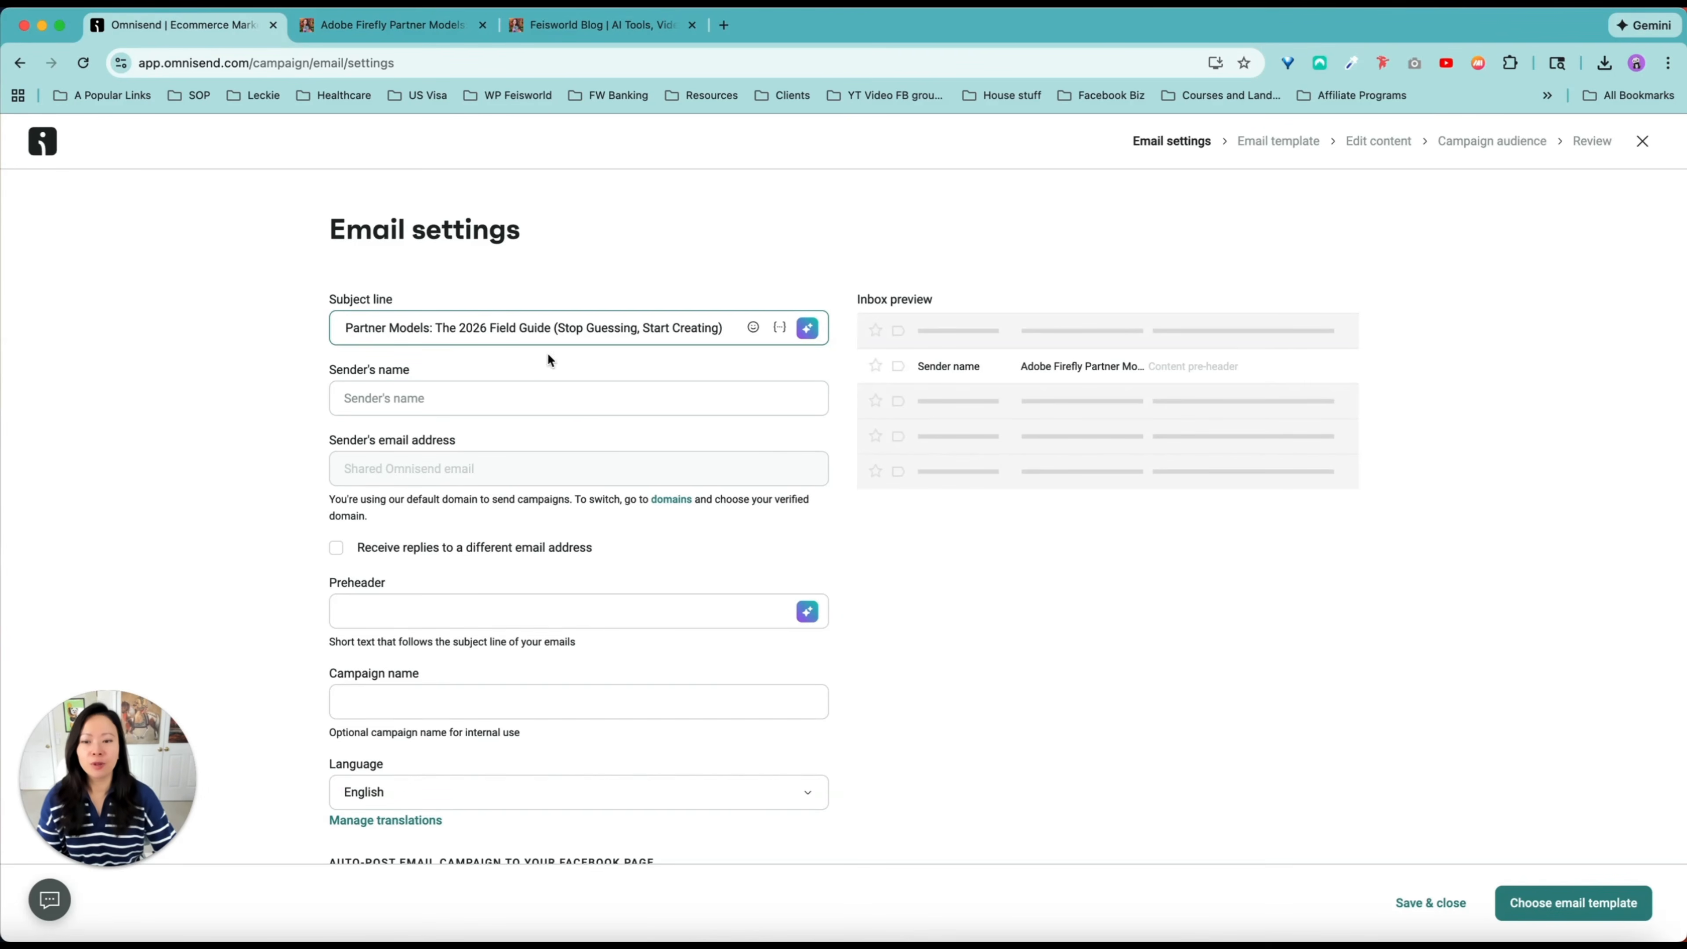
Step: Check the campaign's subject line and enter the sender's name
{"action": "left_click_drag", "start_coordinate": [557, 328], "coordinate": [239, 301]}
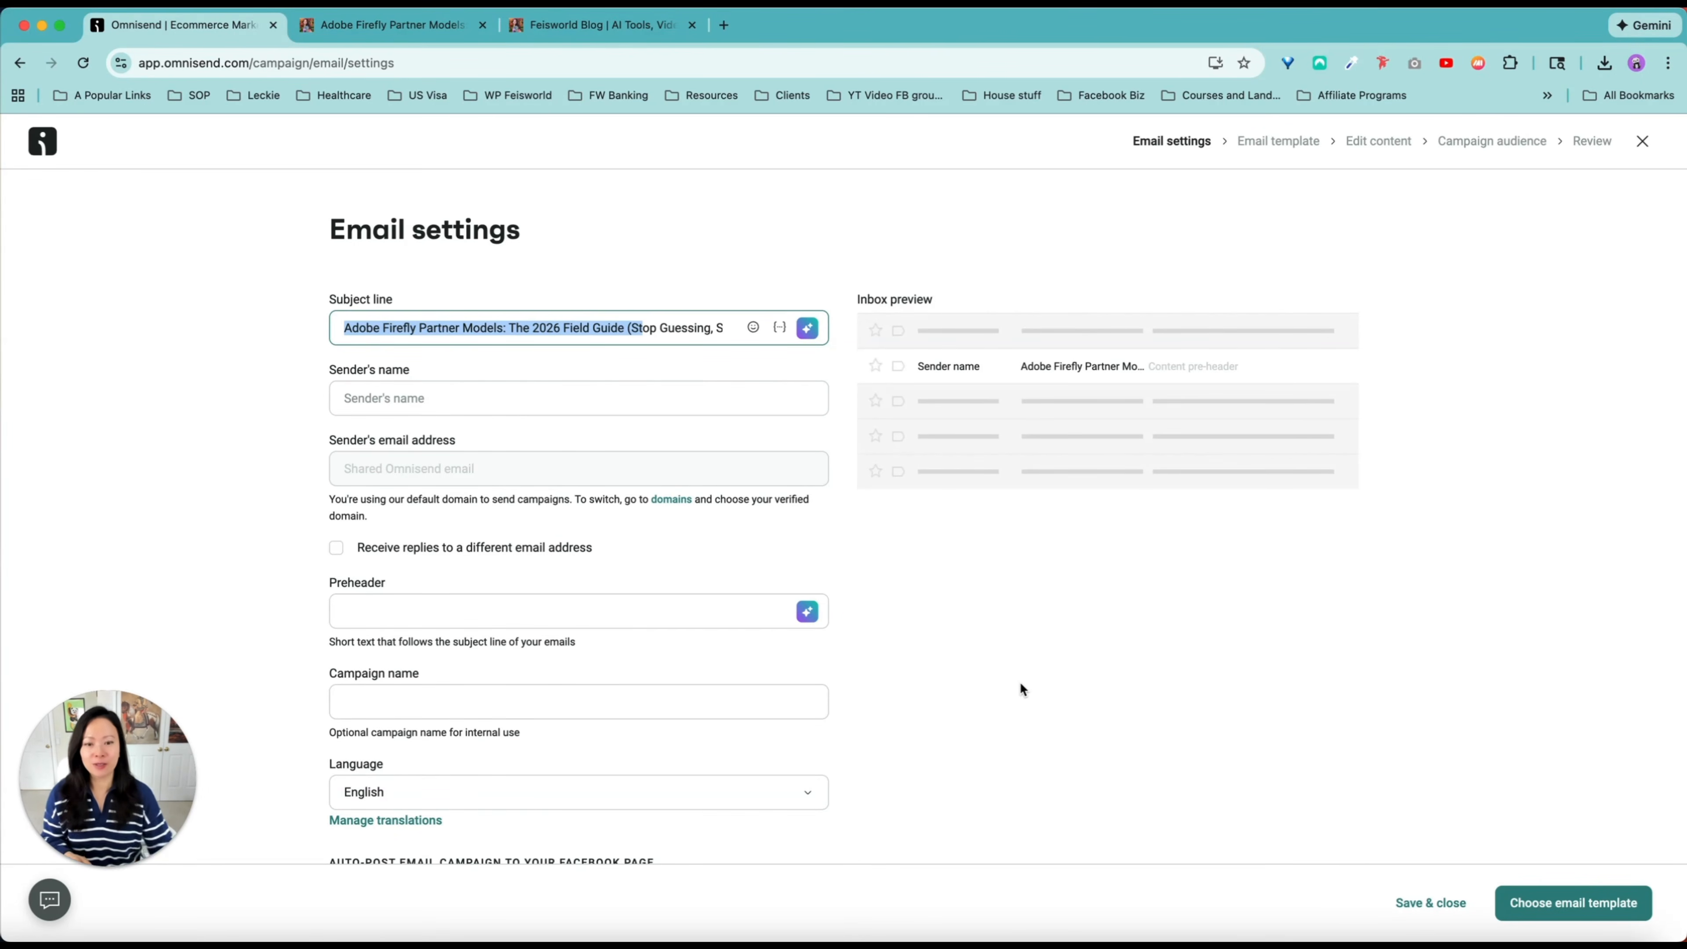
{"action": "left_click", "coordinate": [956, 619]}
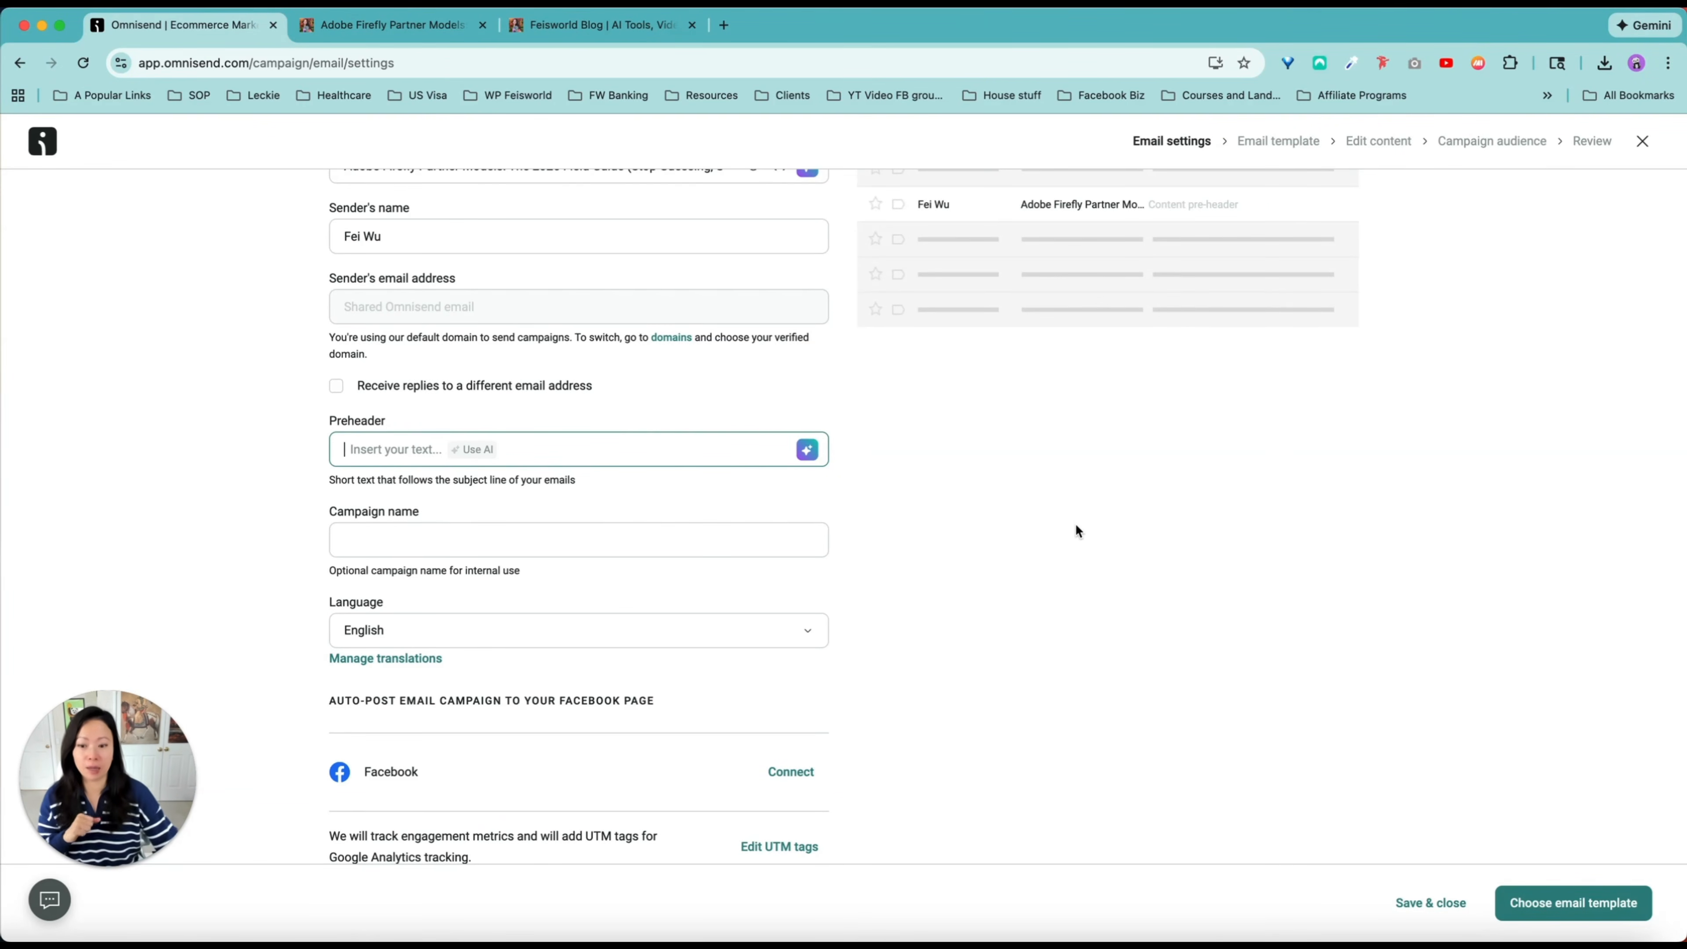
{"action": "left_click", "coordinate": [689, 531]}
{"action": "left_click", "coordinate": [1085, 565]}
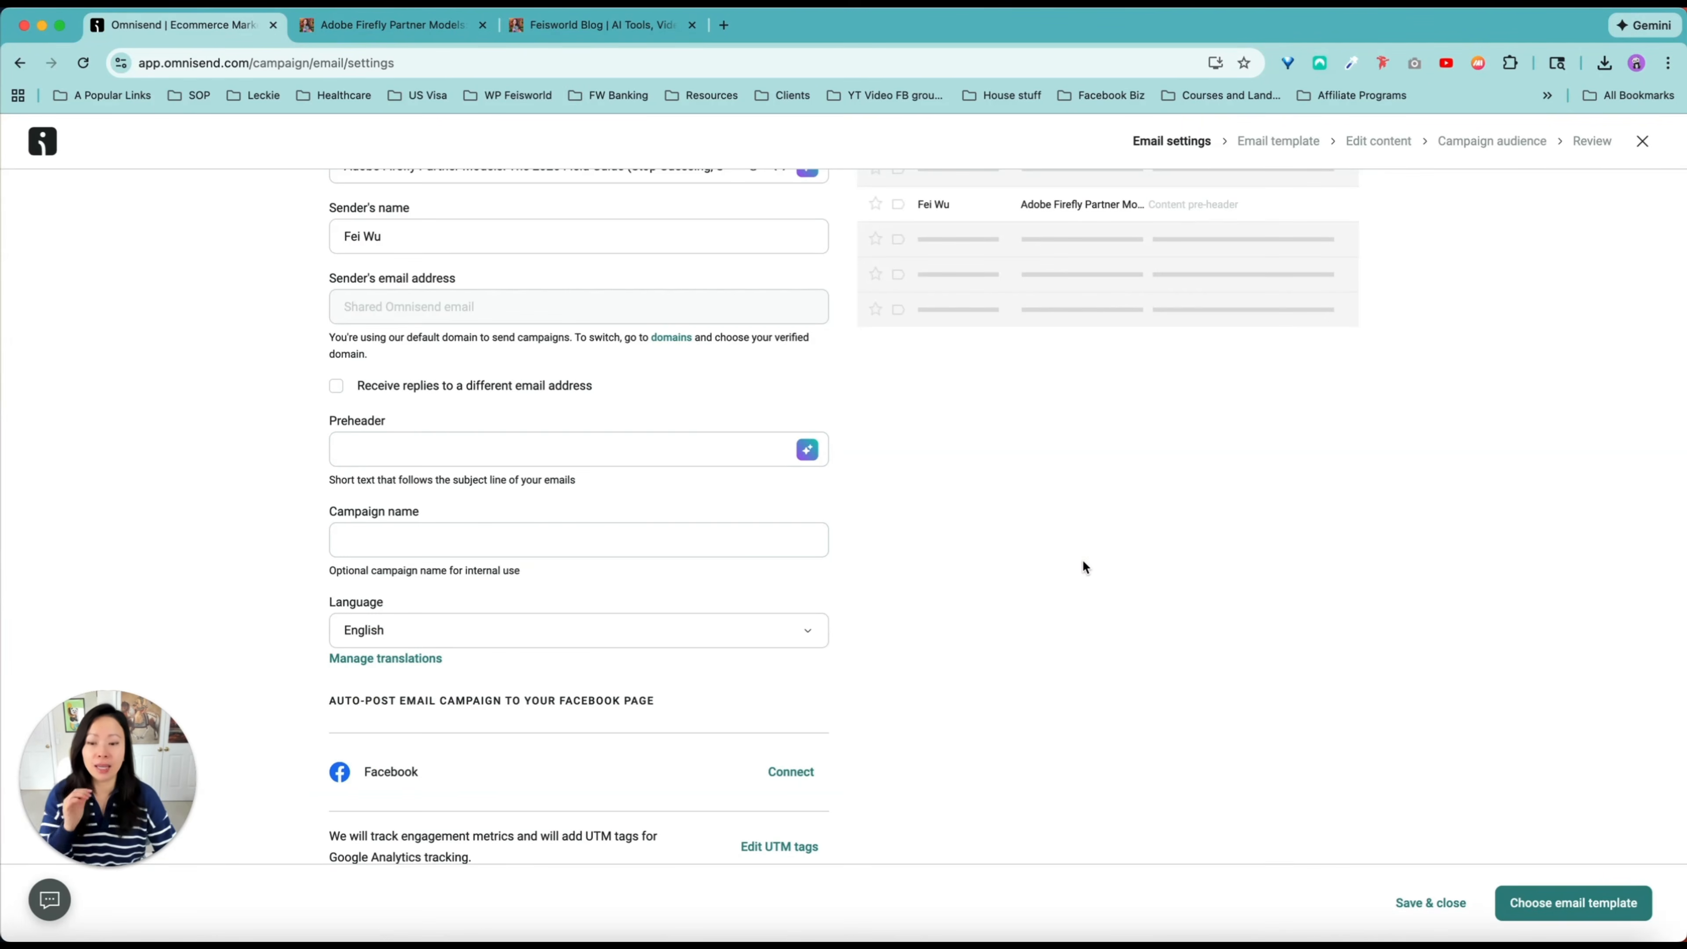
Step: Name the campaign "Adobe Firefly Partner Models: The 2026 Field Guide" by reusing the subject line text
{"action": "left_click", "coordinate": [693, 546]}
{"action": "scroll", "coordinate": [688, 541], "scroll_direction": "up", "scroll_amount": 1}
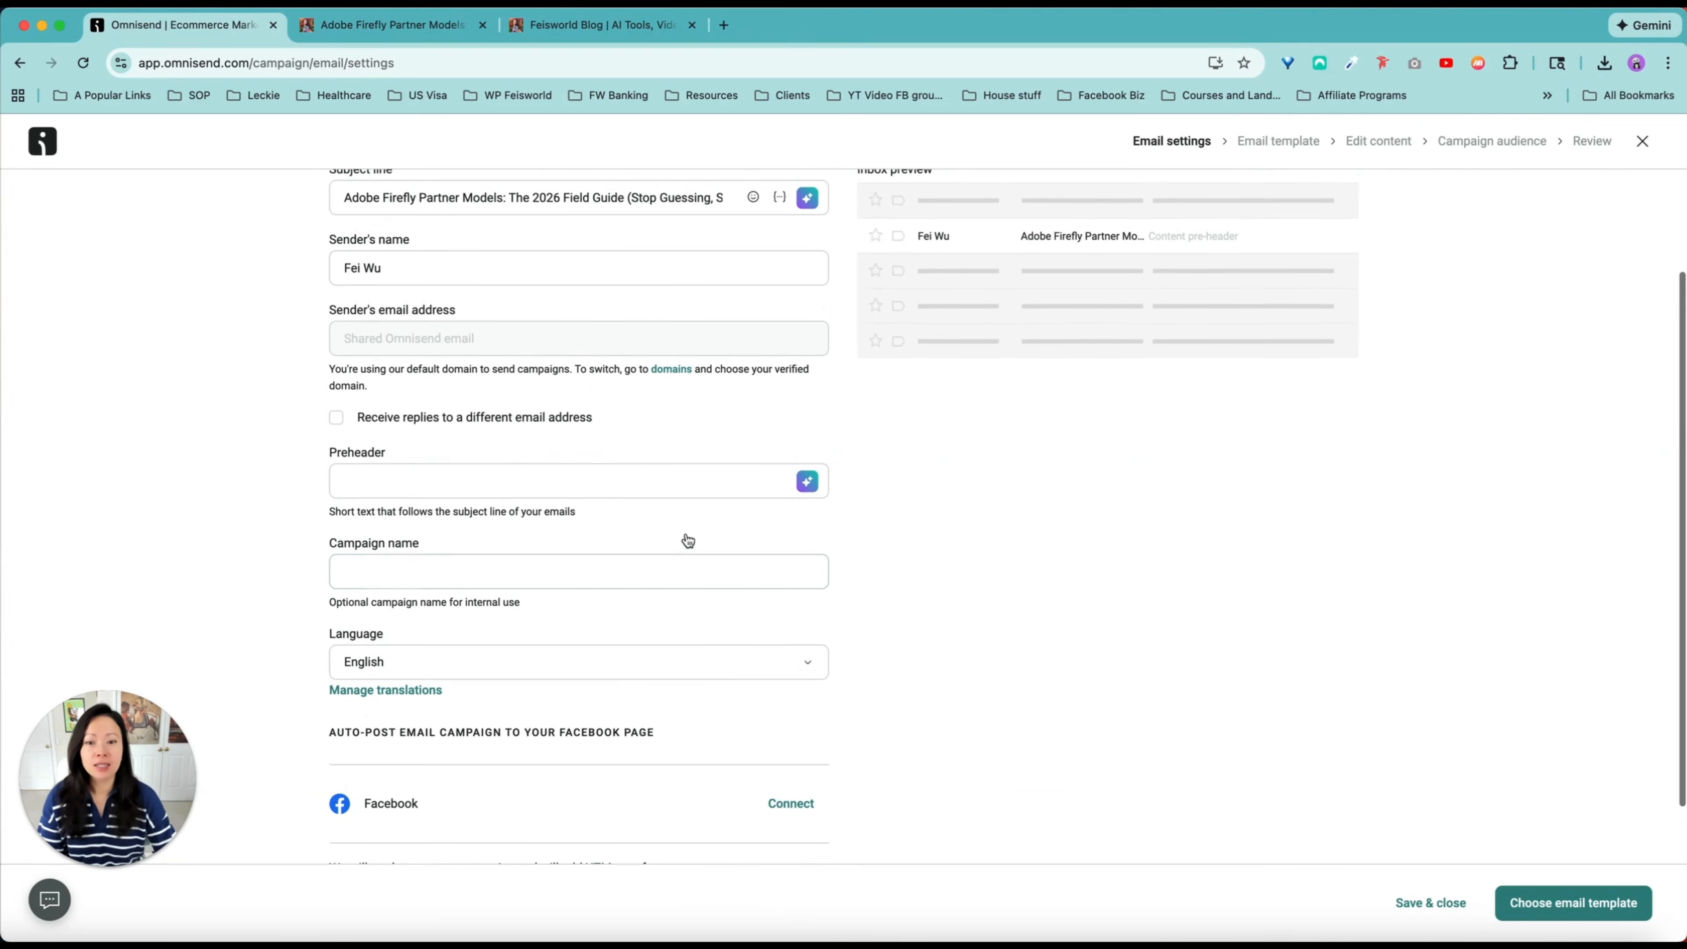
{"action": "left_click", "coordinate": [551, 199]}
{"action": "scroll", "coordinate": [552, 206], "scroll_direction": "up", "scroll_amount": 1}
{"action": "left_click", "coordinate": [592, 215]}
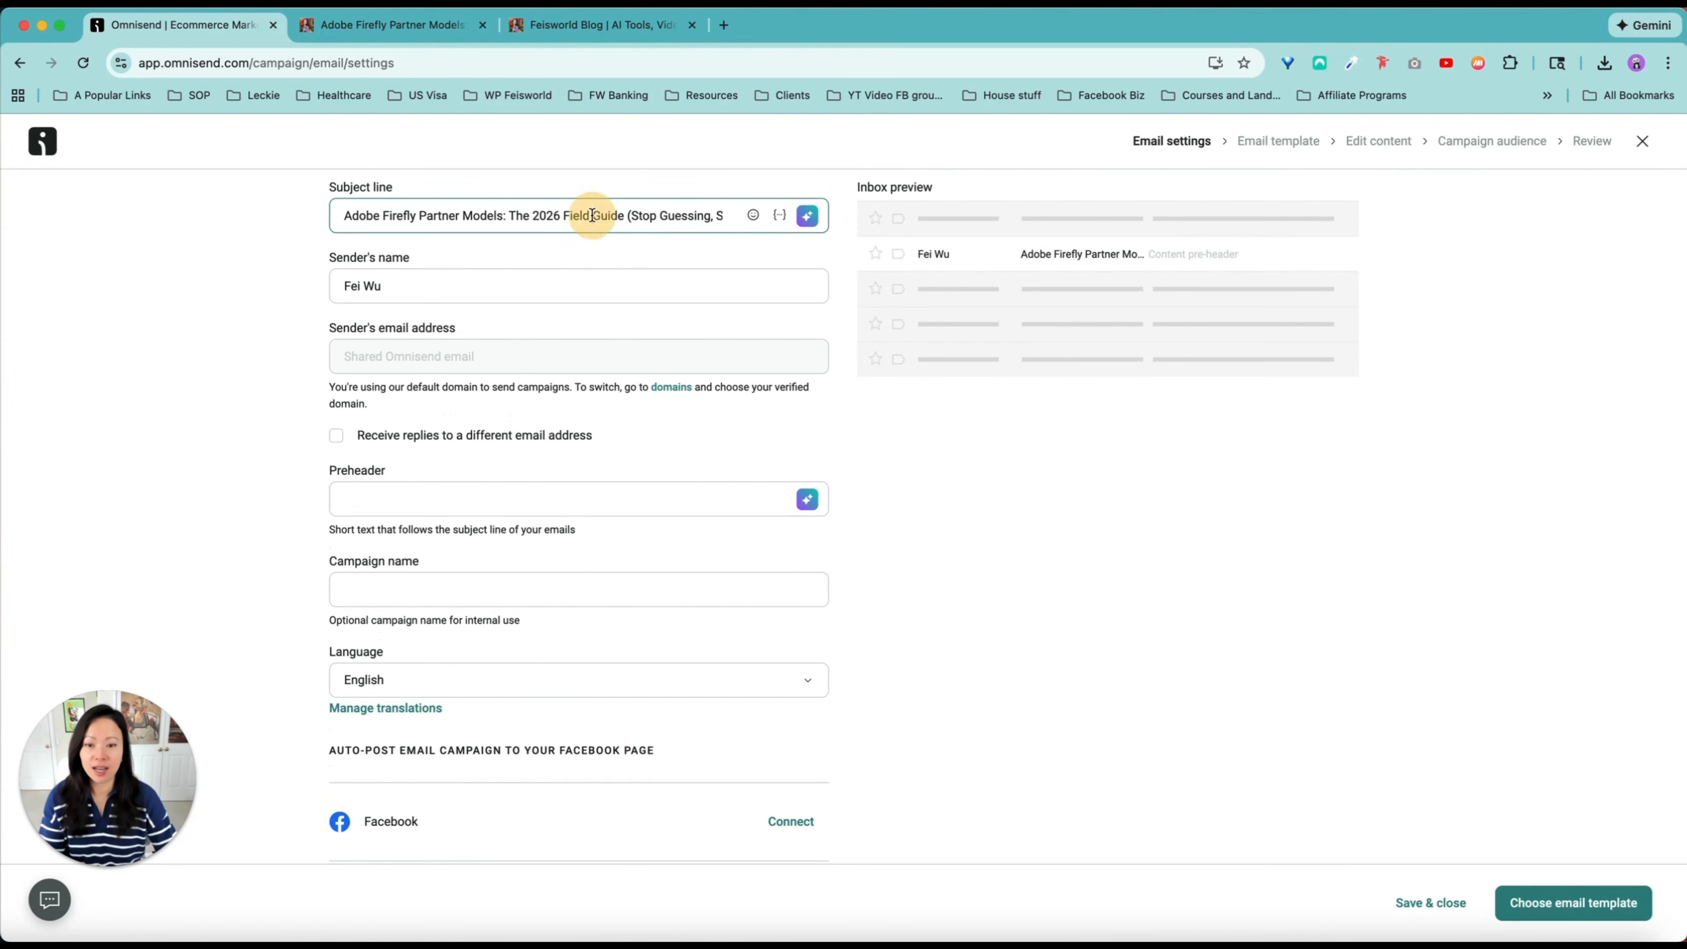
{"action": "triple_click", "coordinate": [592, 215]}
{"action": "left_click", "coordinate": [558, 585]}
{"action": "key", "text": "cmd+v"}
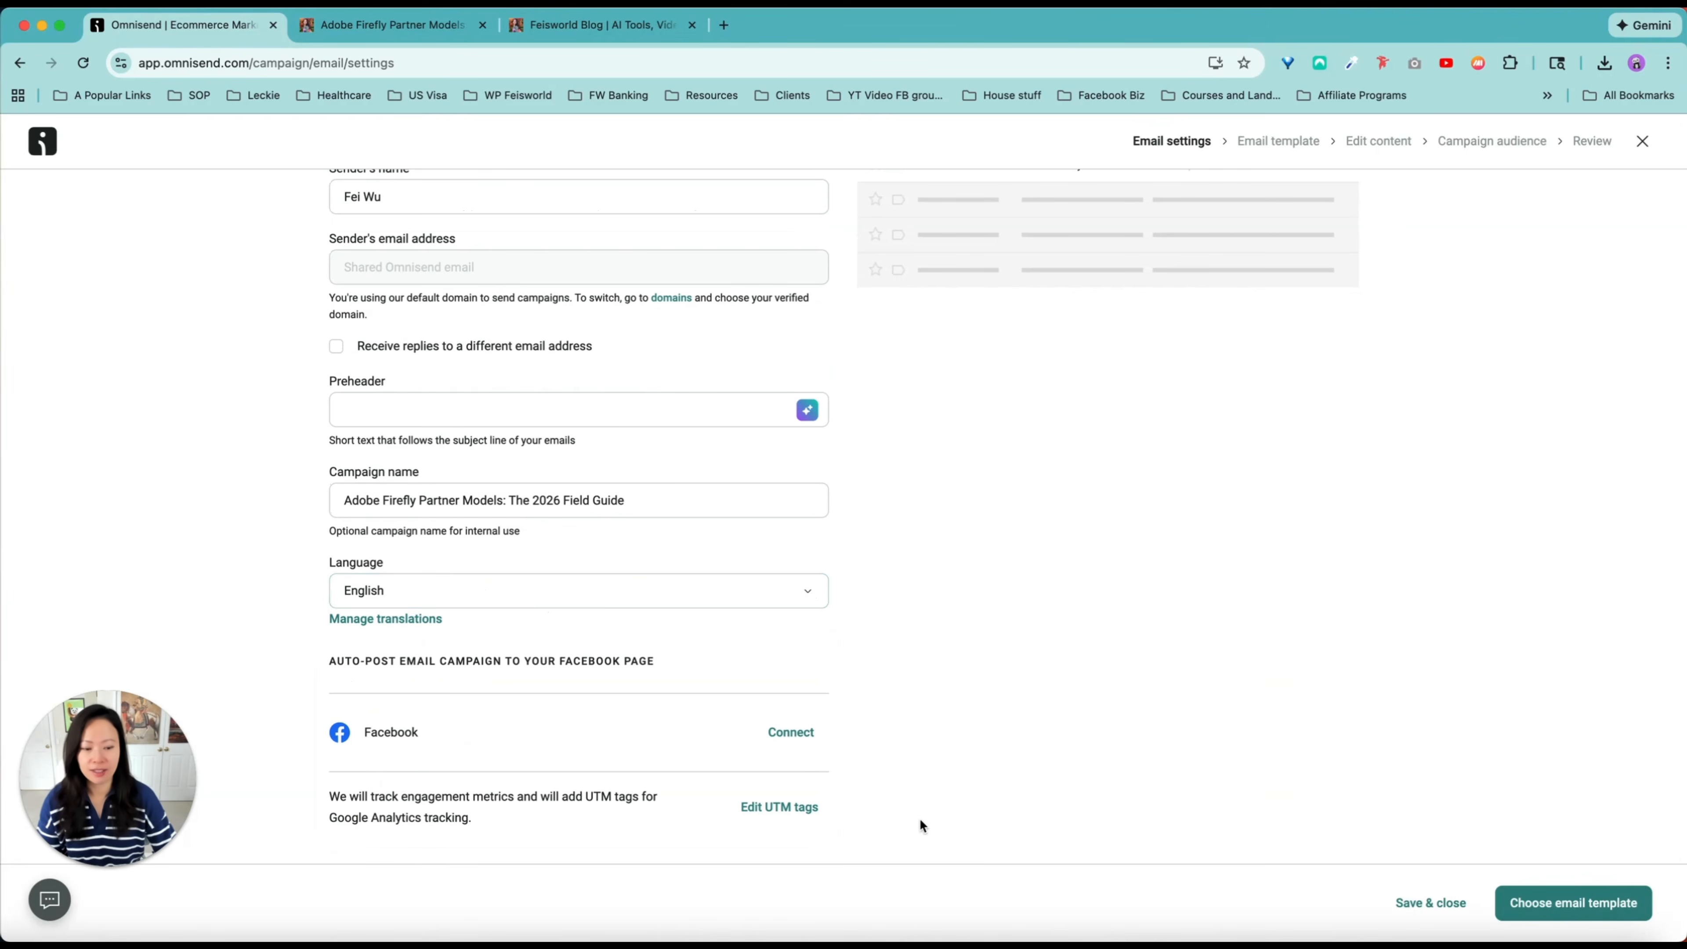
Step: Proceed to the campaign's email template selection and browse the recommended and full template galleries
{"action": "scroll", "coordinate": [1228, 733], "scroll_direction": "up", "scroll_amount": 3}
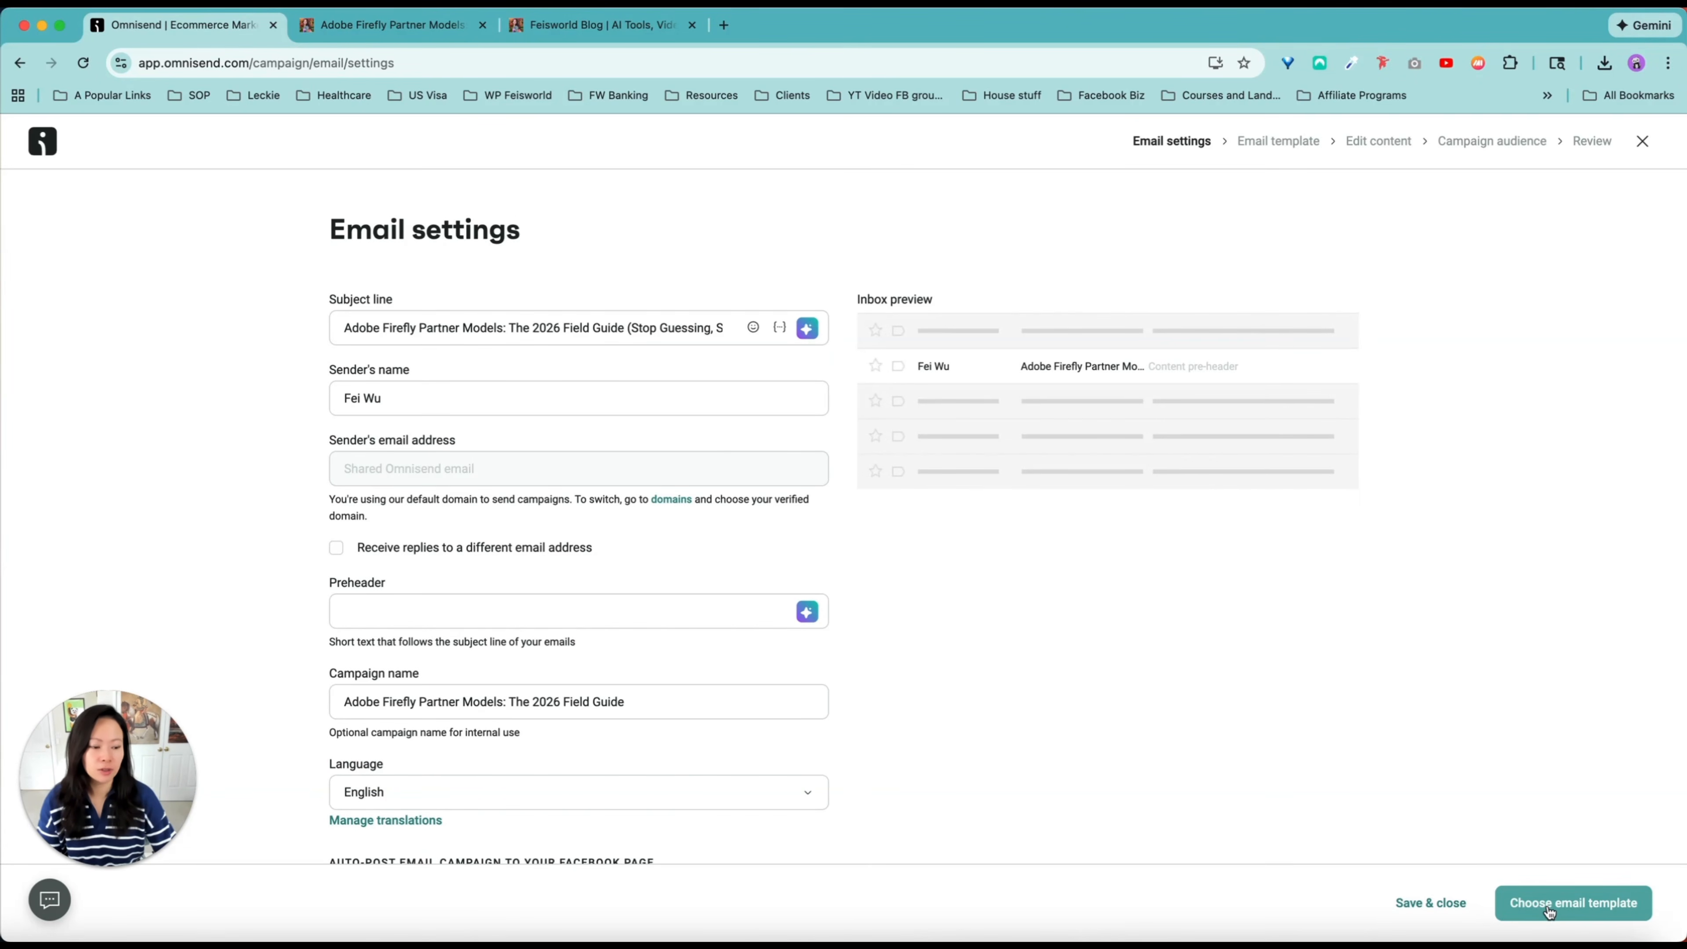
{"action": "left_click", "coordinate": [1647, 908]}
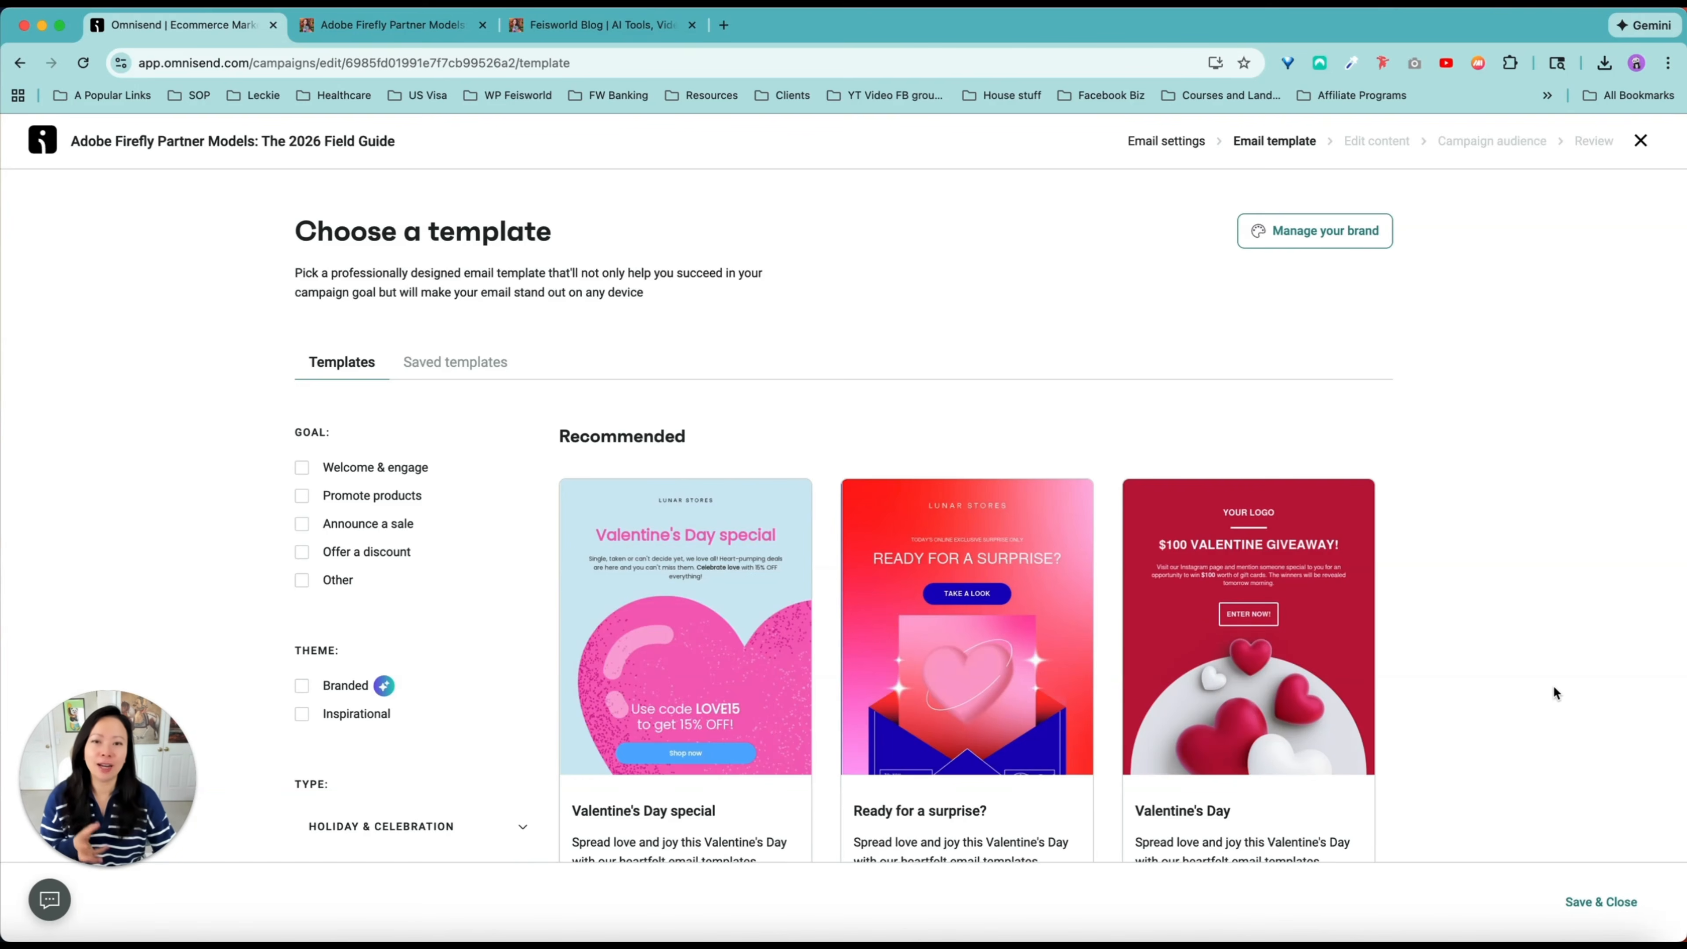
{"action": "scroll", "coordinate": [1554, 684], "scroll_direction": "down", "scroll_amount": 2}
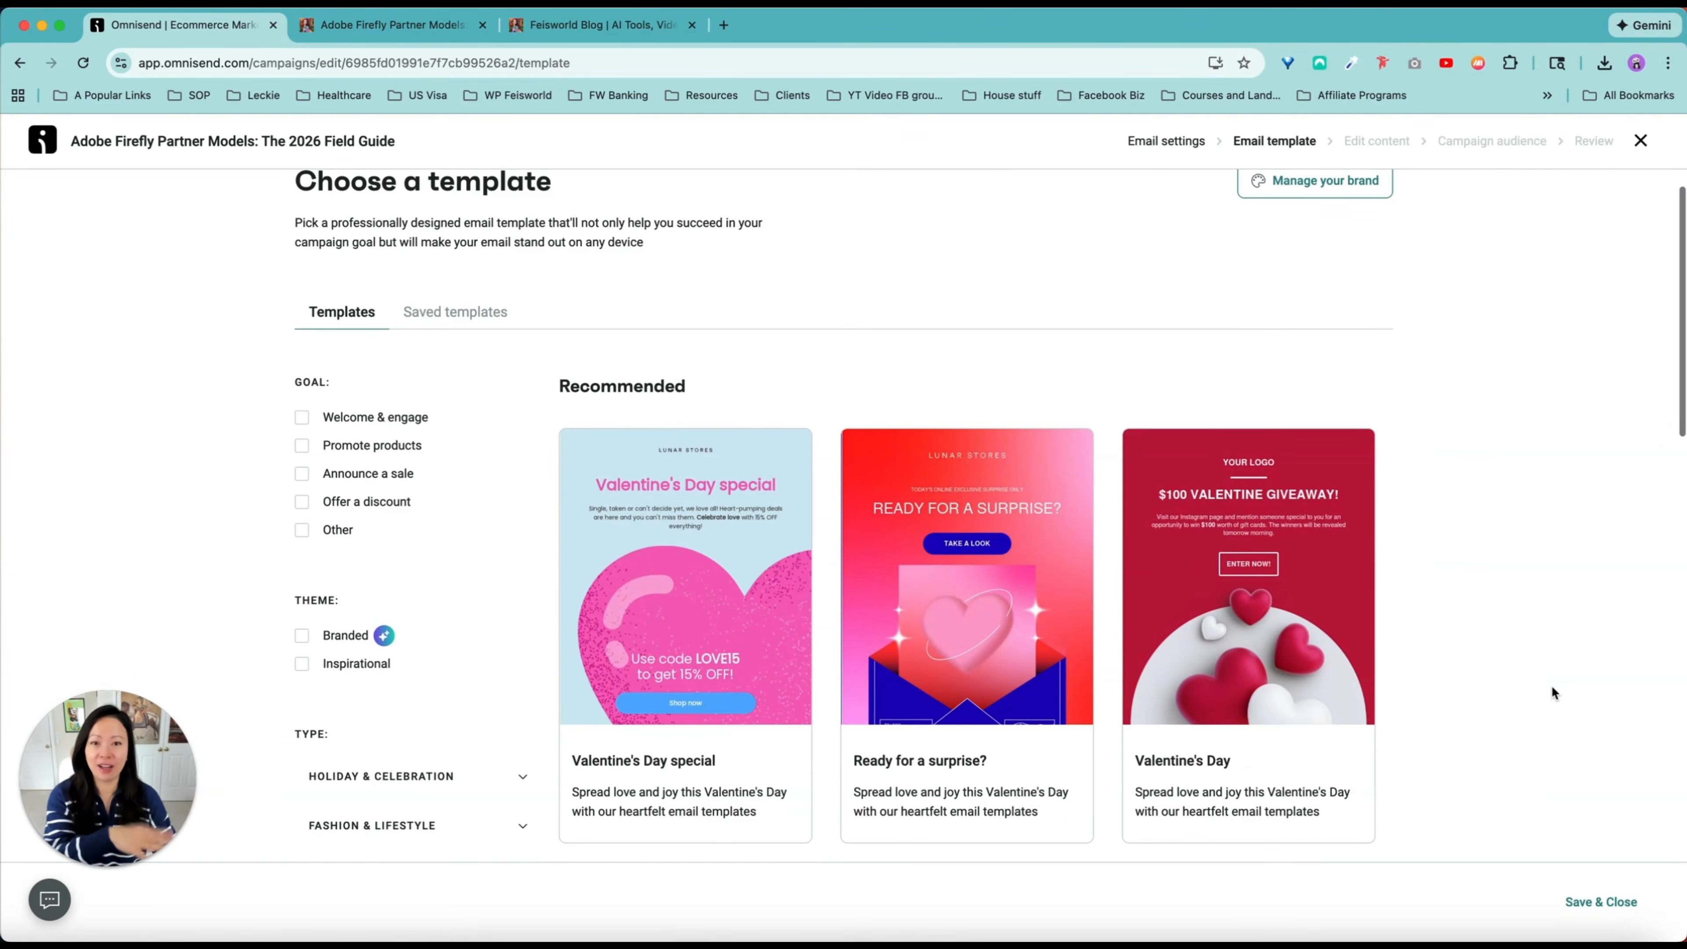
{"action": "scroll", "coordinate": [1548, 688], "scroll_direction": "down", "scroll_amount": 5}
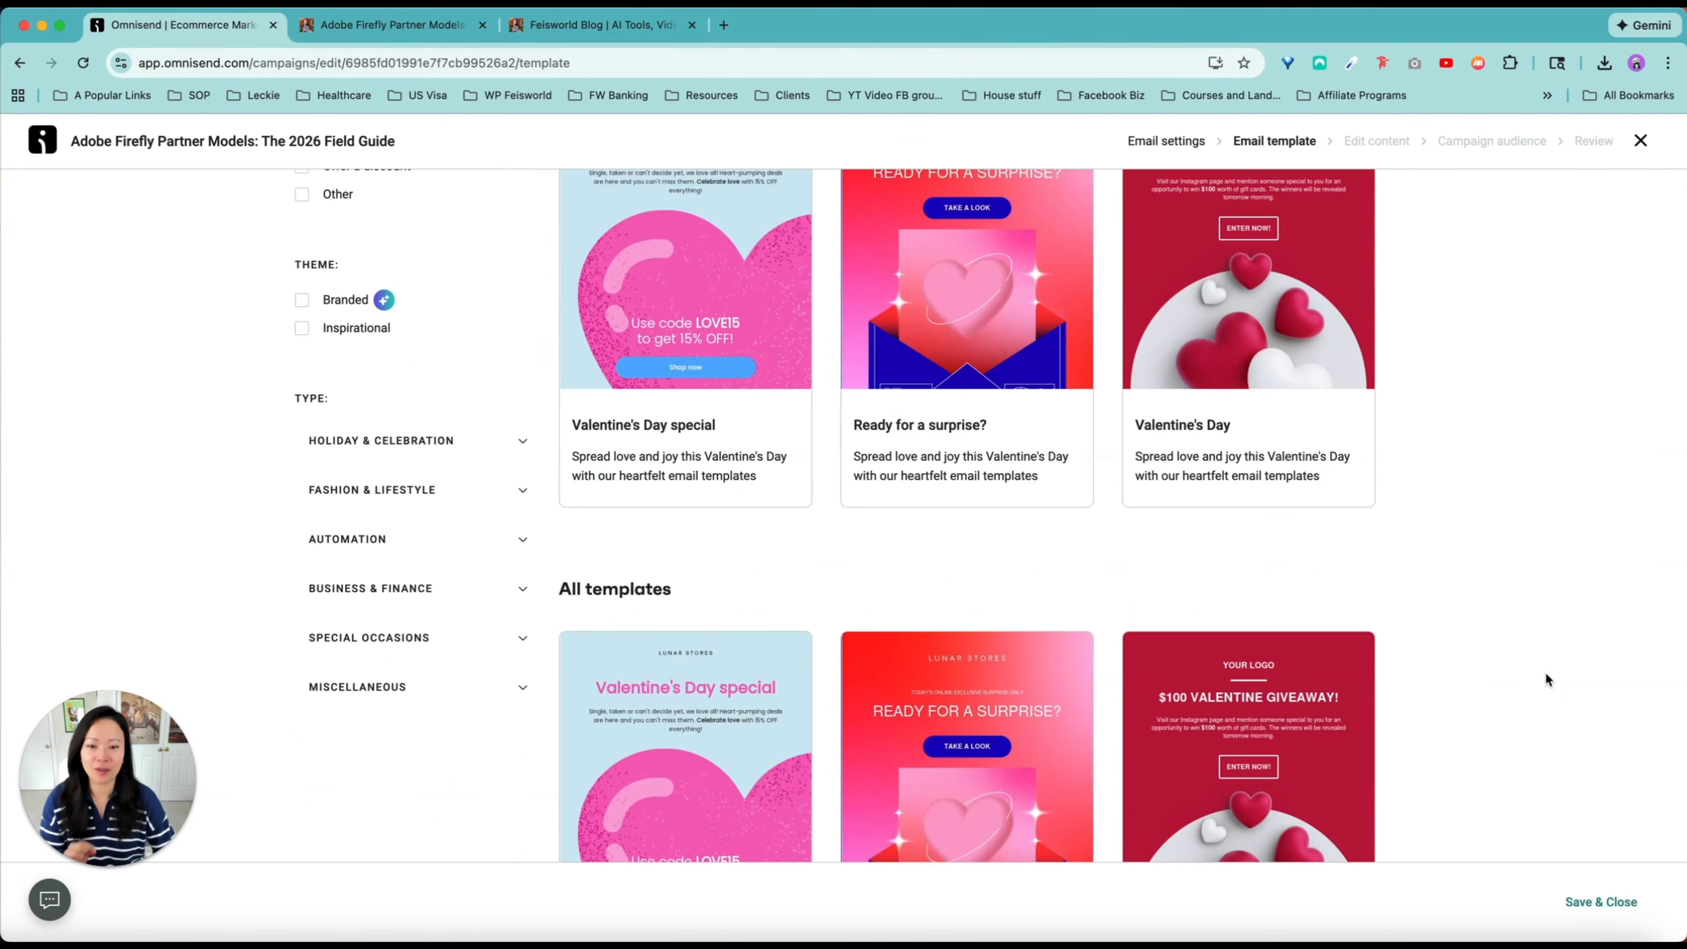
{"action": "scroll", "coordinate": [1545, 671], "scroll_direction": "up", "scroll_amount": 4}
Step: Filter the email templates by the goals Welcome & engage, Promote products, Announce a sale and Offer a discount
{"action": "mouse_move", "coordinate": [1020, 608]}
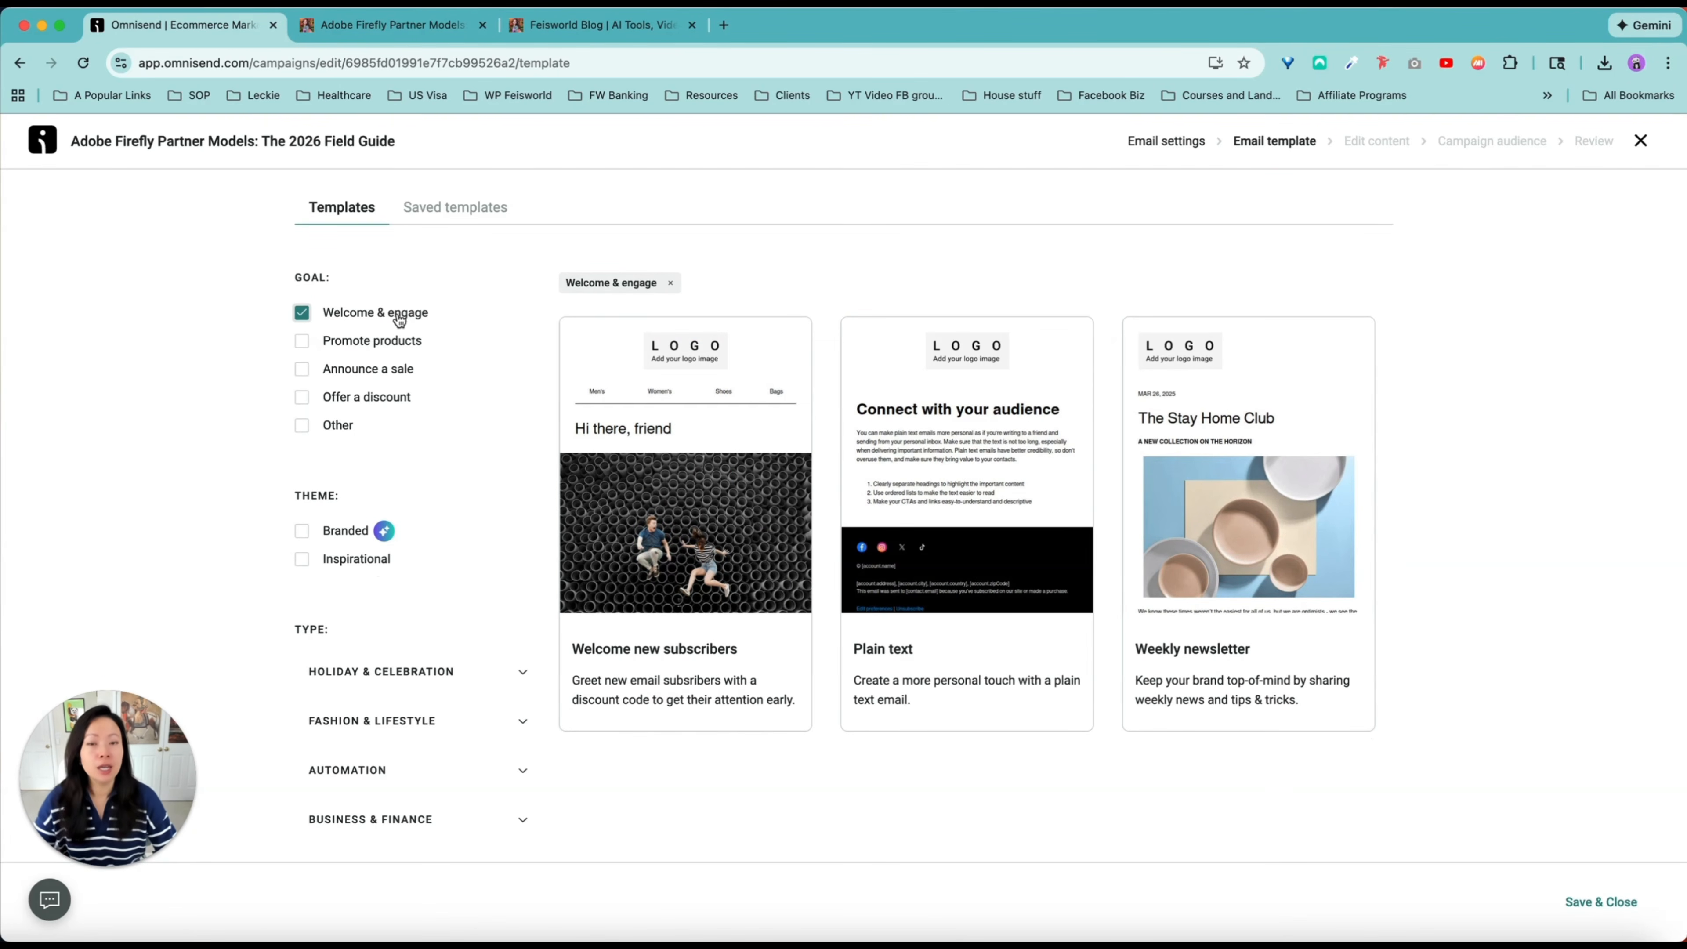
{"action": "mouse_move", "coordinate": [1169, 503]}
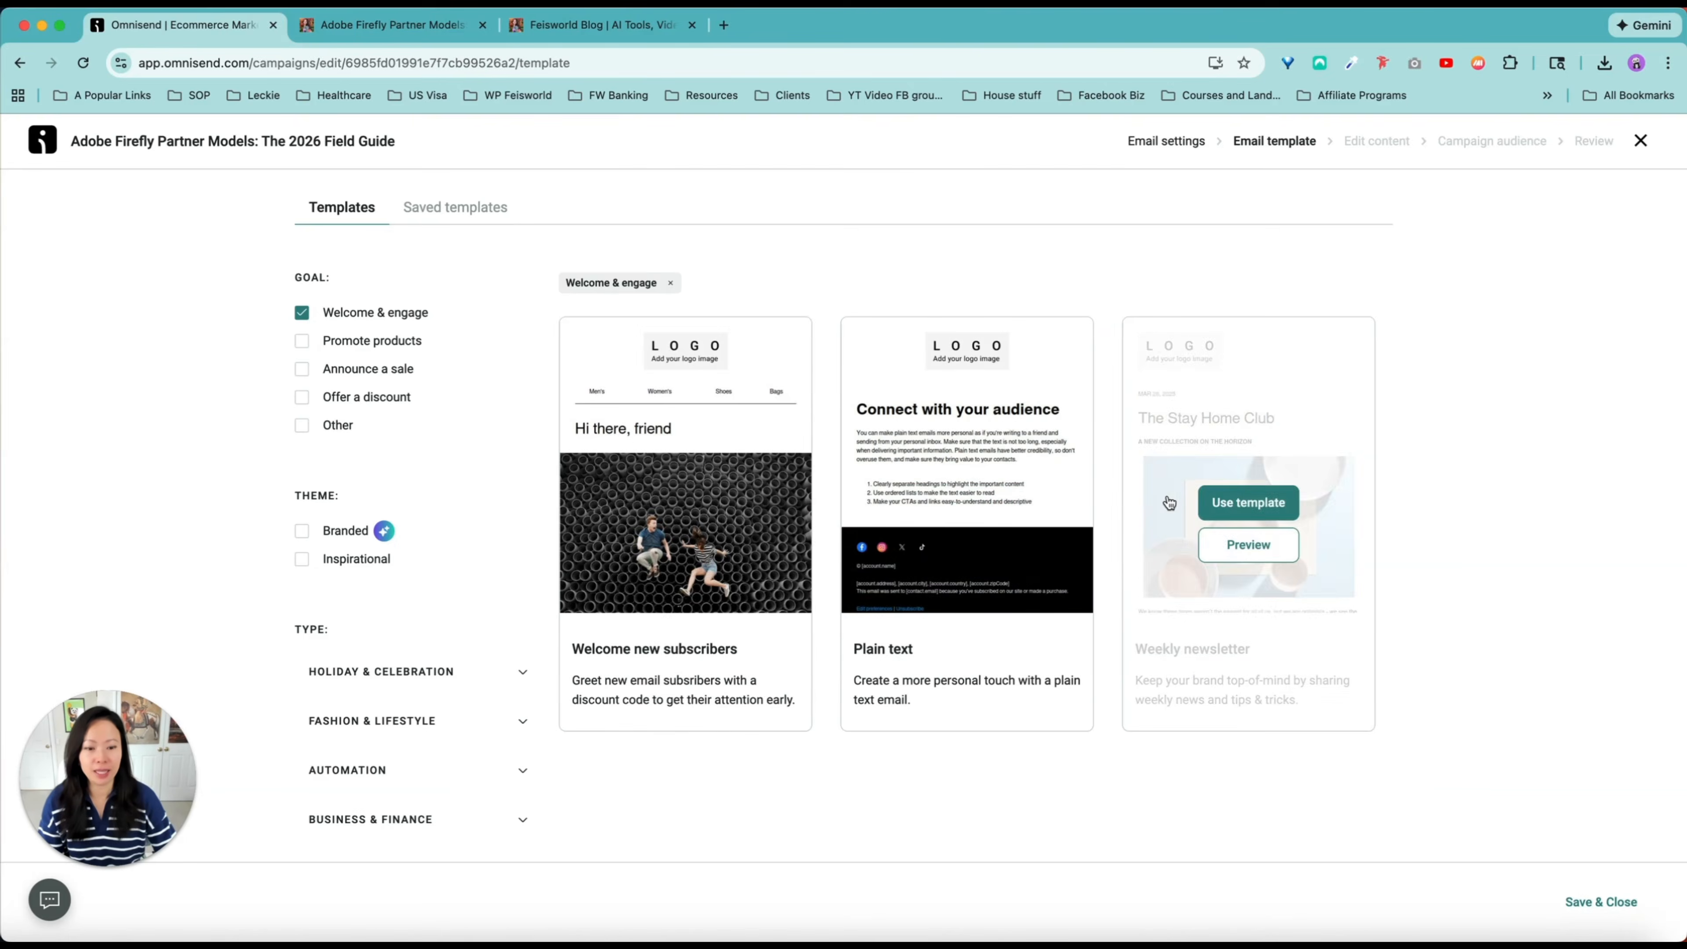
{"action": "left_click", "coordinate": [303, 341]}
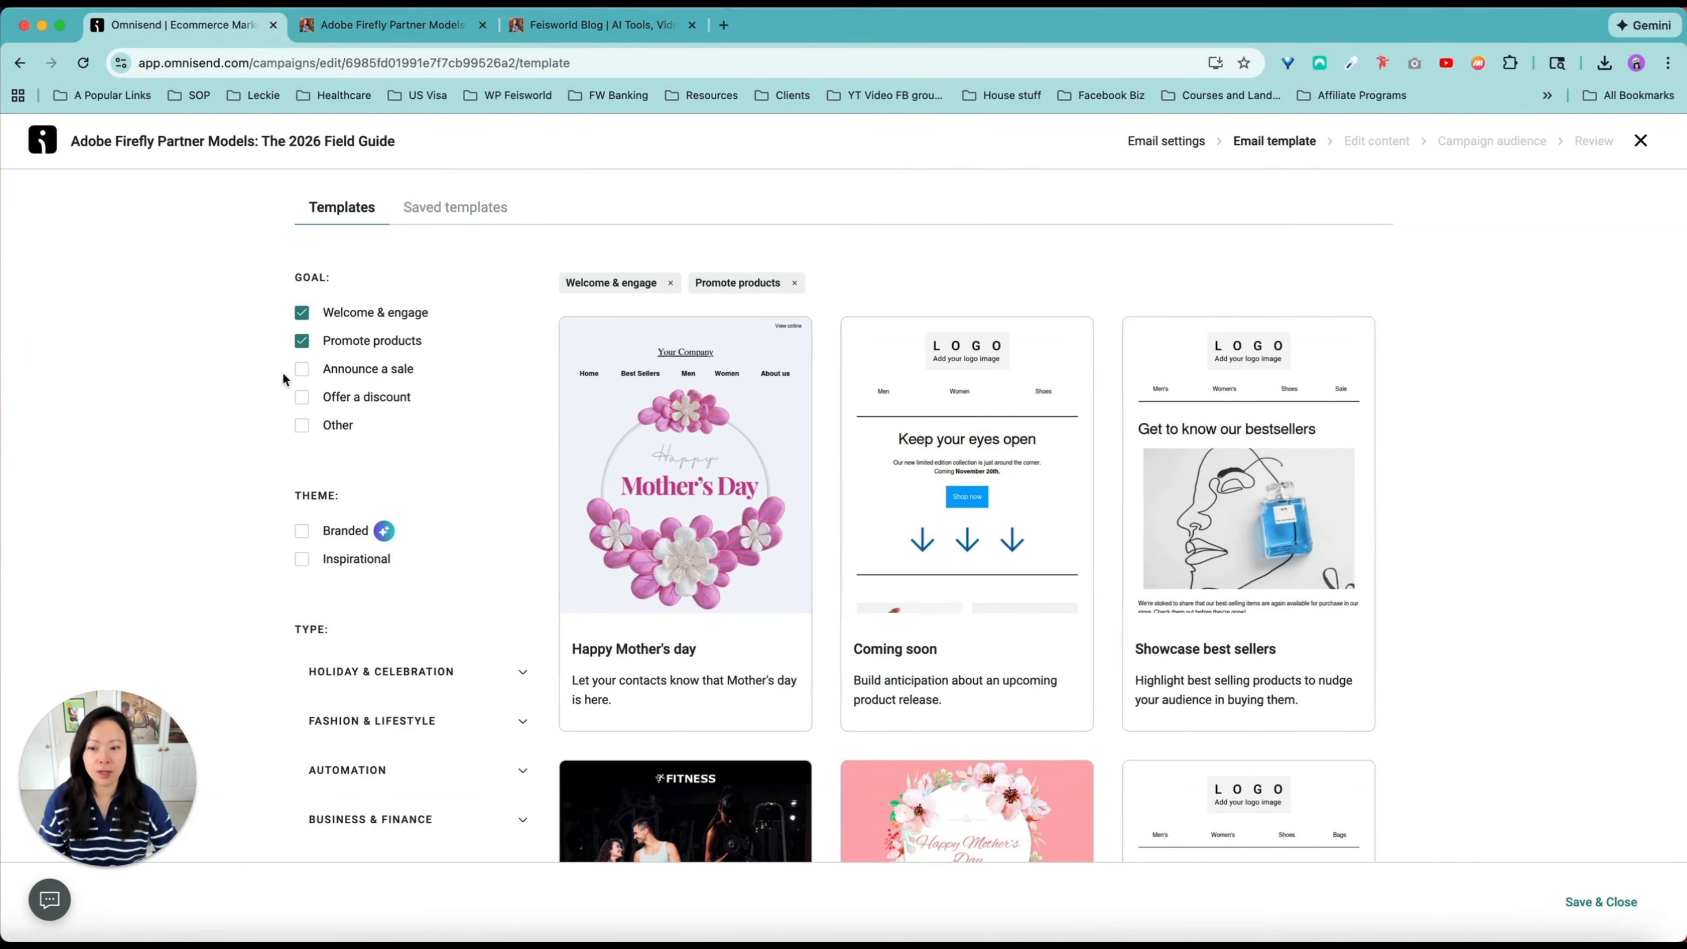
{"action": "left_click", "coordinate": [302, 369]}
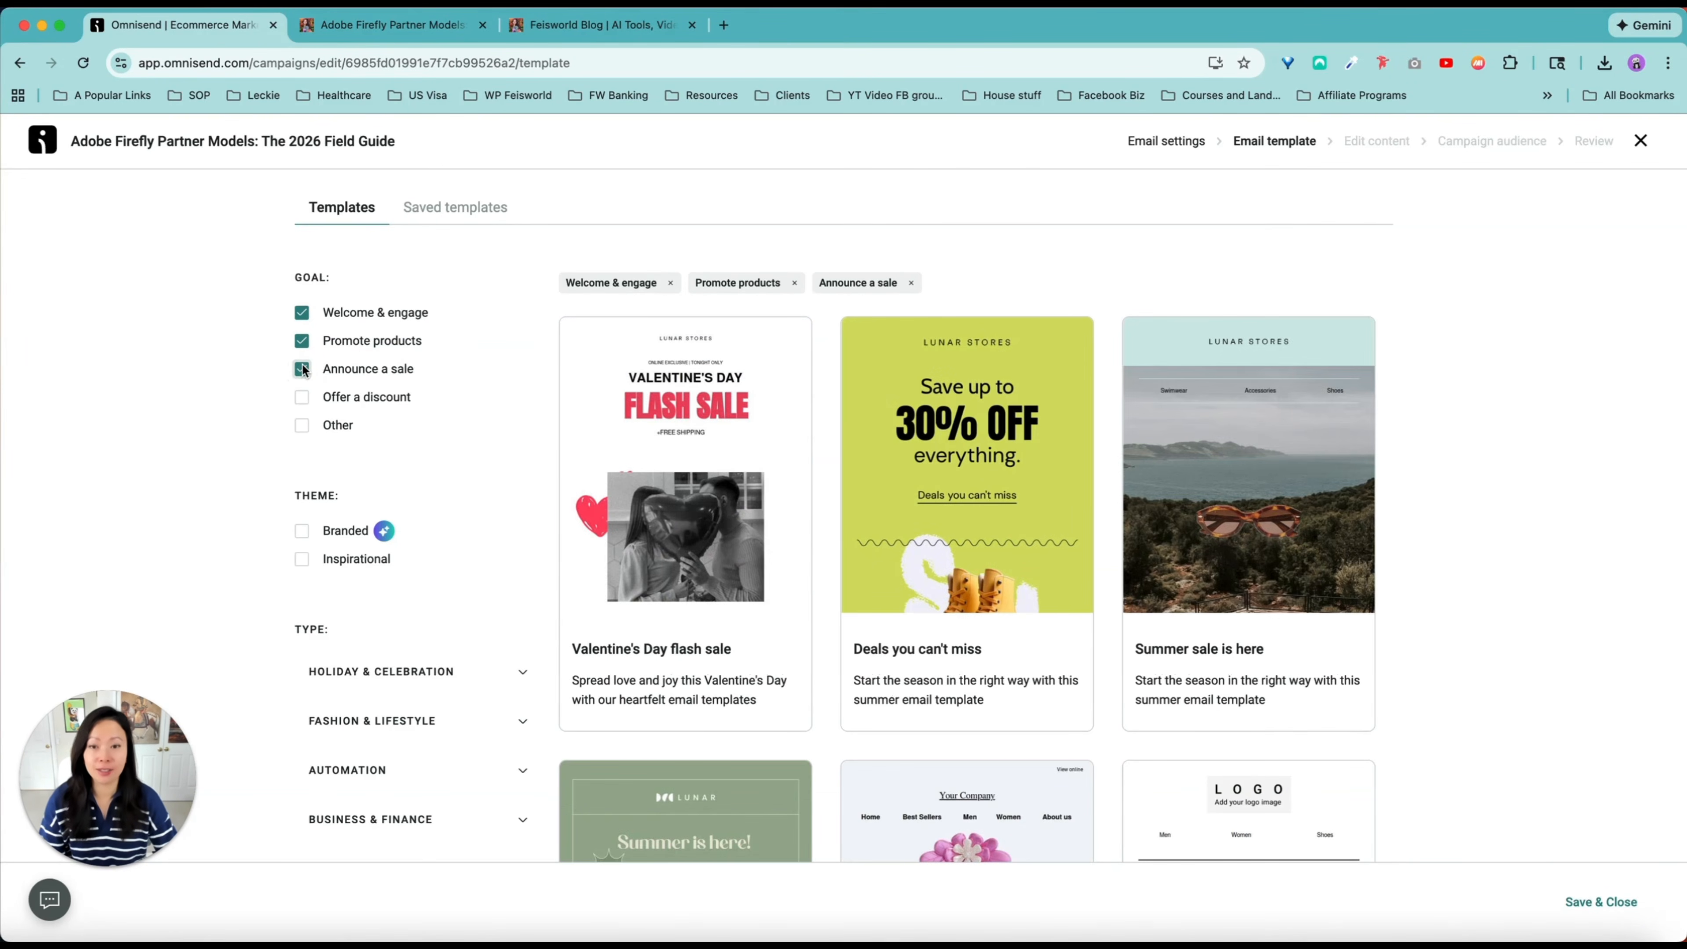
{"action": "left_click", "coordinate": [303, 398]}
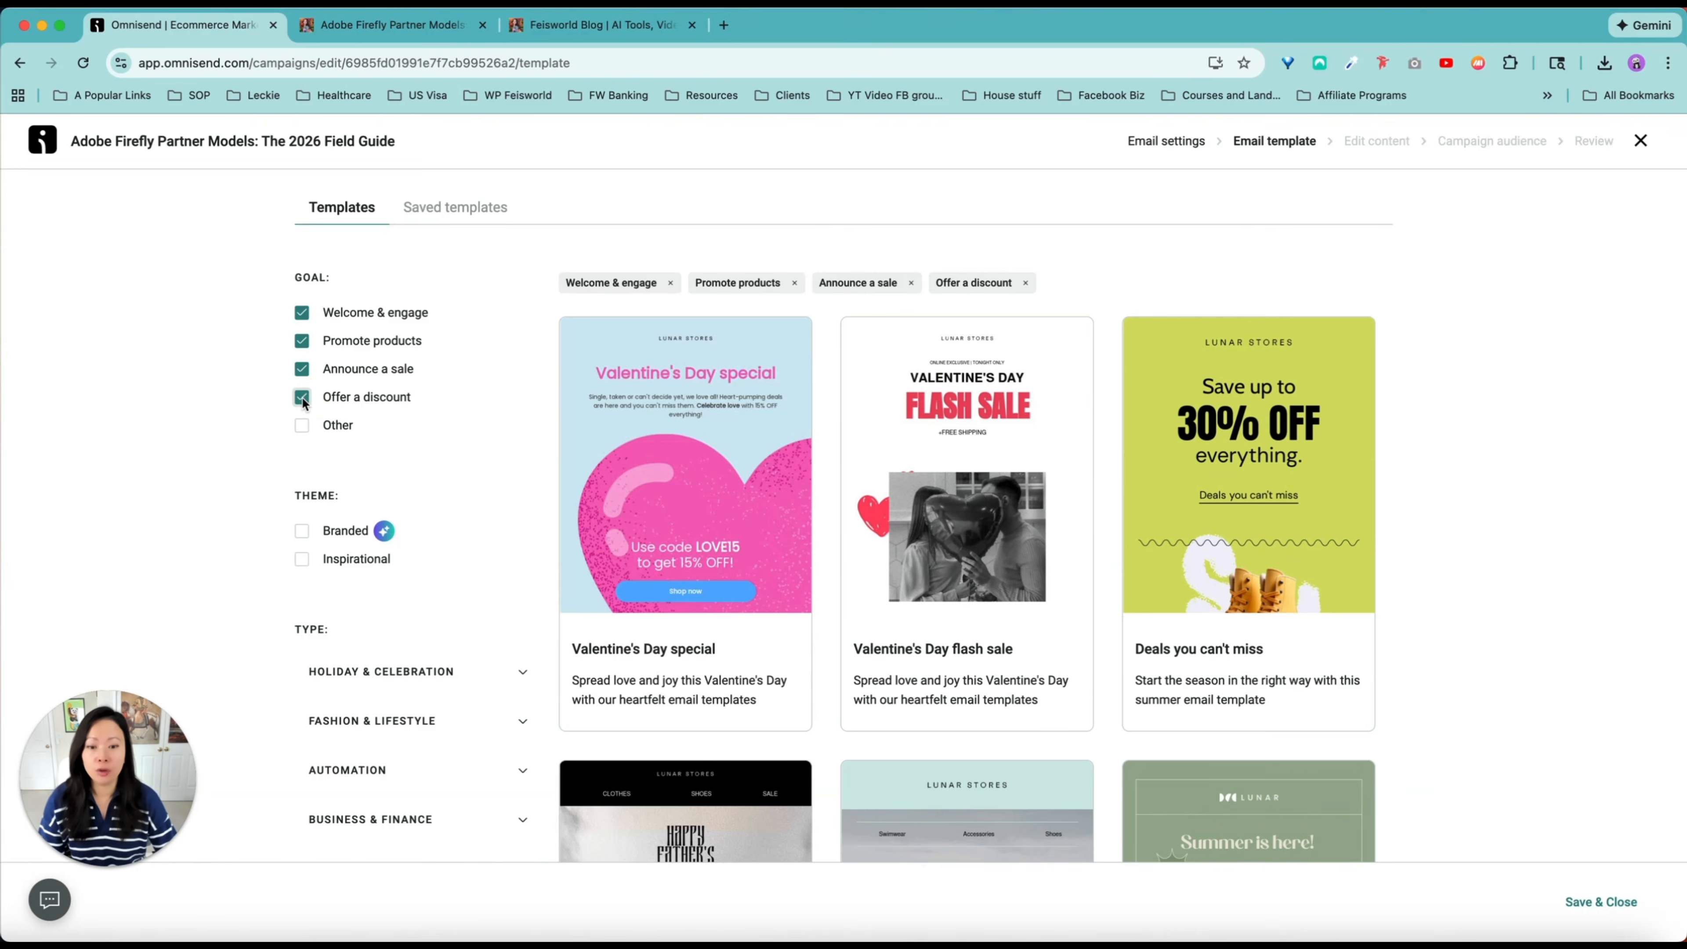
Step: Extend the template filters with the goal Other and the theme Branded, and view the matching templates
{"action": "left_click", "coordinate": [301, 425]}
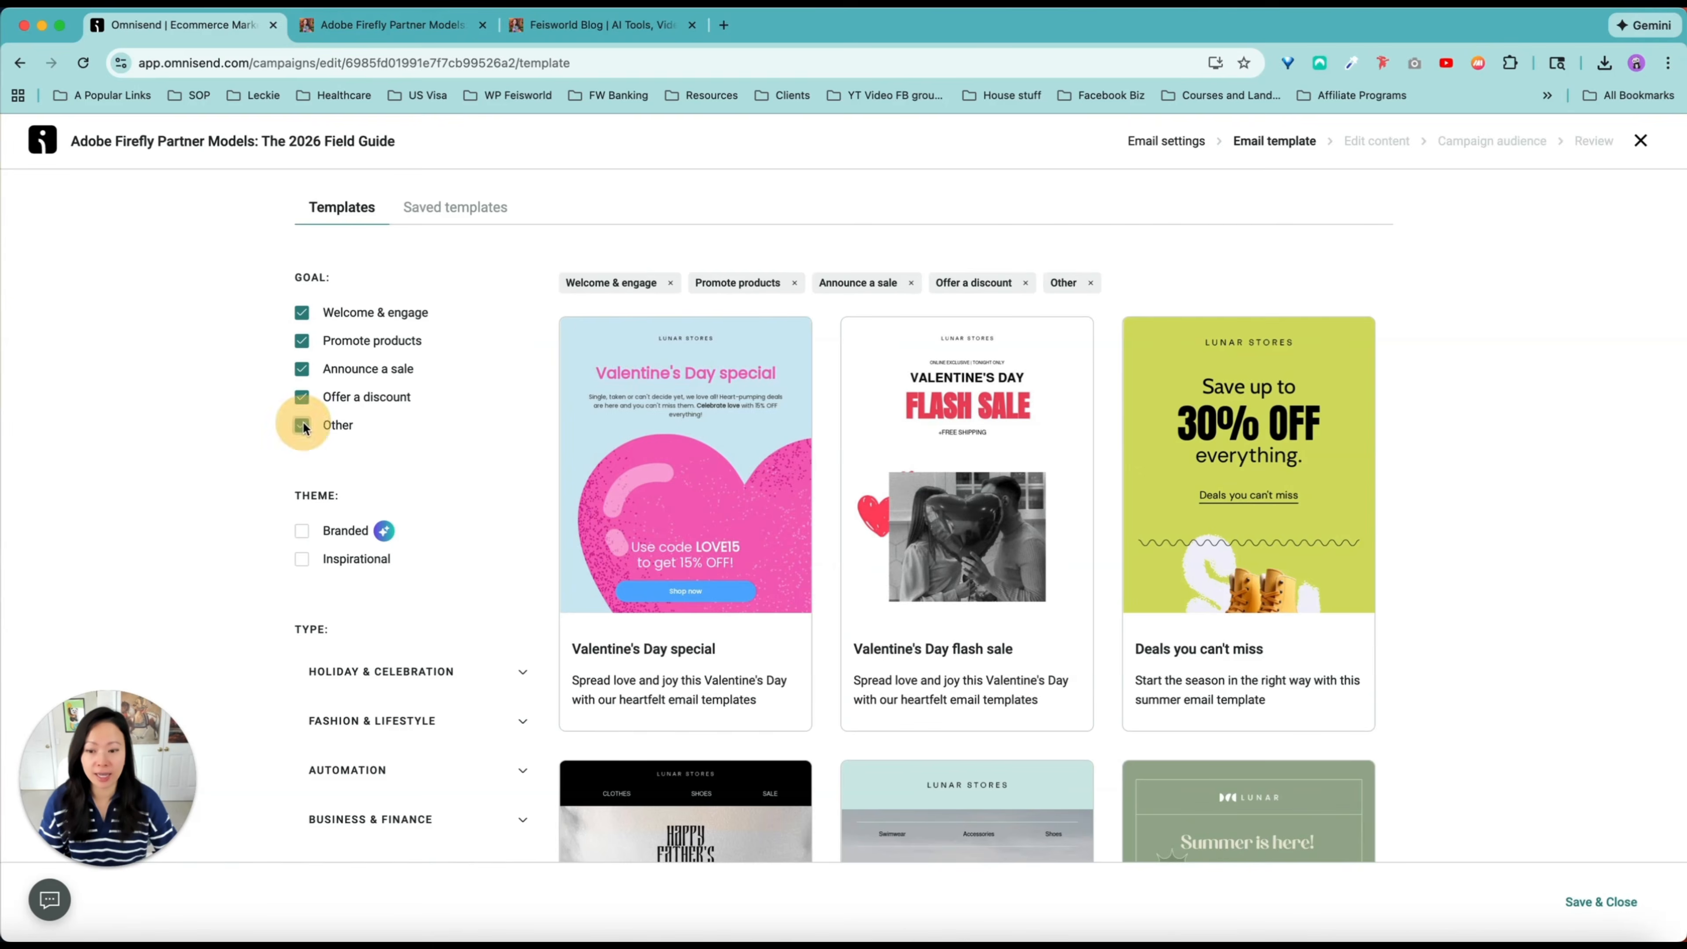
{"action": "scroll", "coordinate": [302, 412], "scroll_direction": "down", "scroll_amount": 3}
{"action": "left_click", "coordinate": [302, 359]}
{"action": "scroll", "coordinate": [398, 399], "scroll_direction": "up", "scroll_amount": 1}
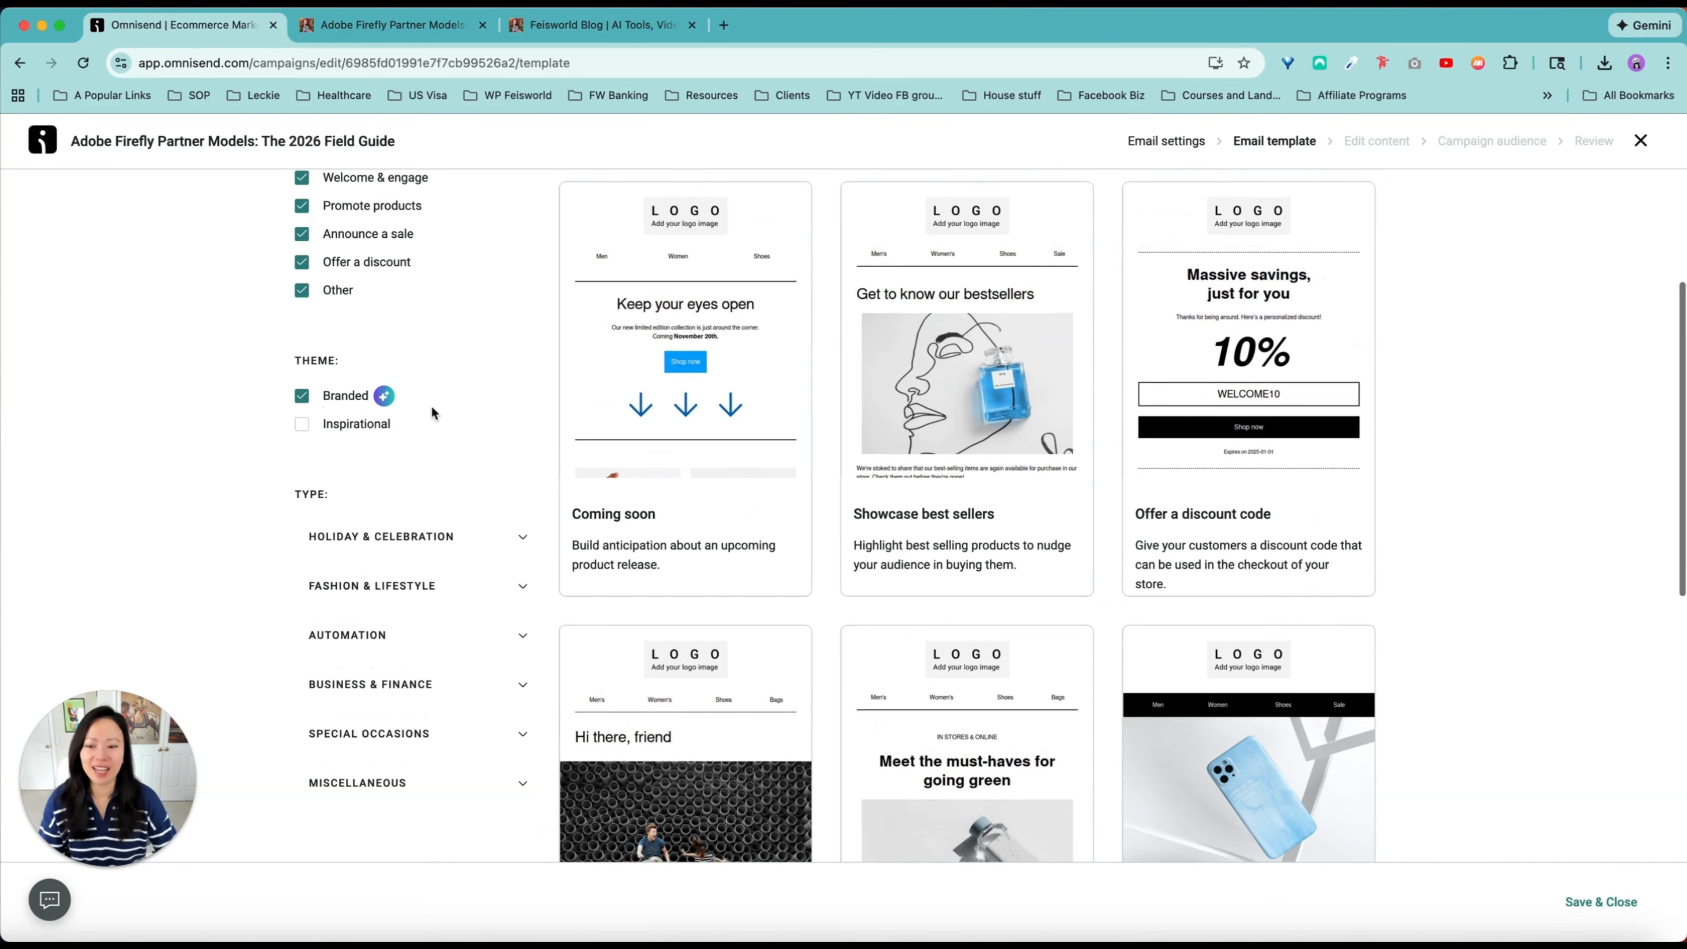
{"action": "scroll", "coordinate": [412, 412], "scroll_direction": "up", "scroll_amount": 3}
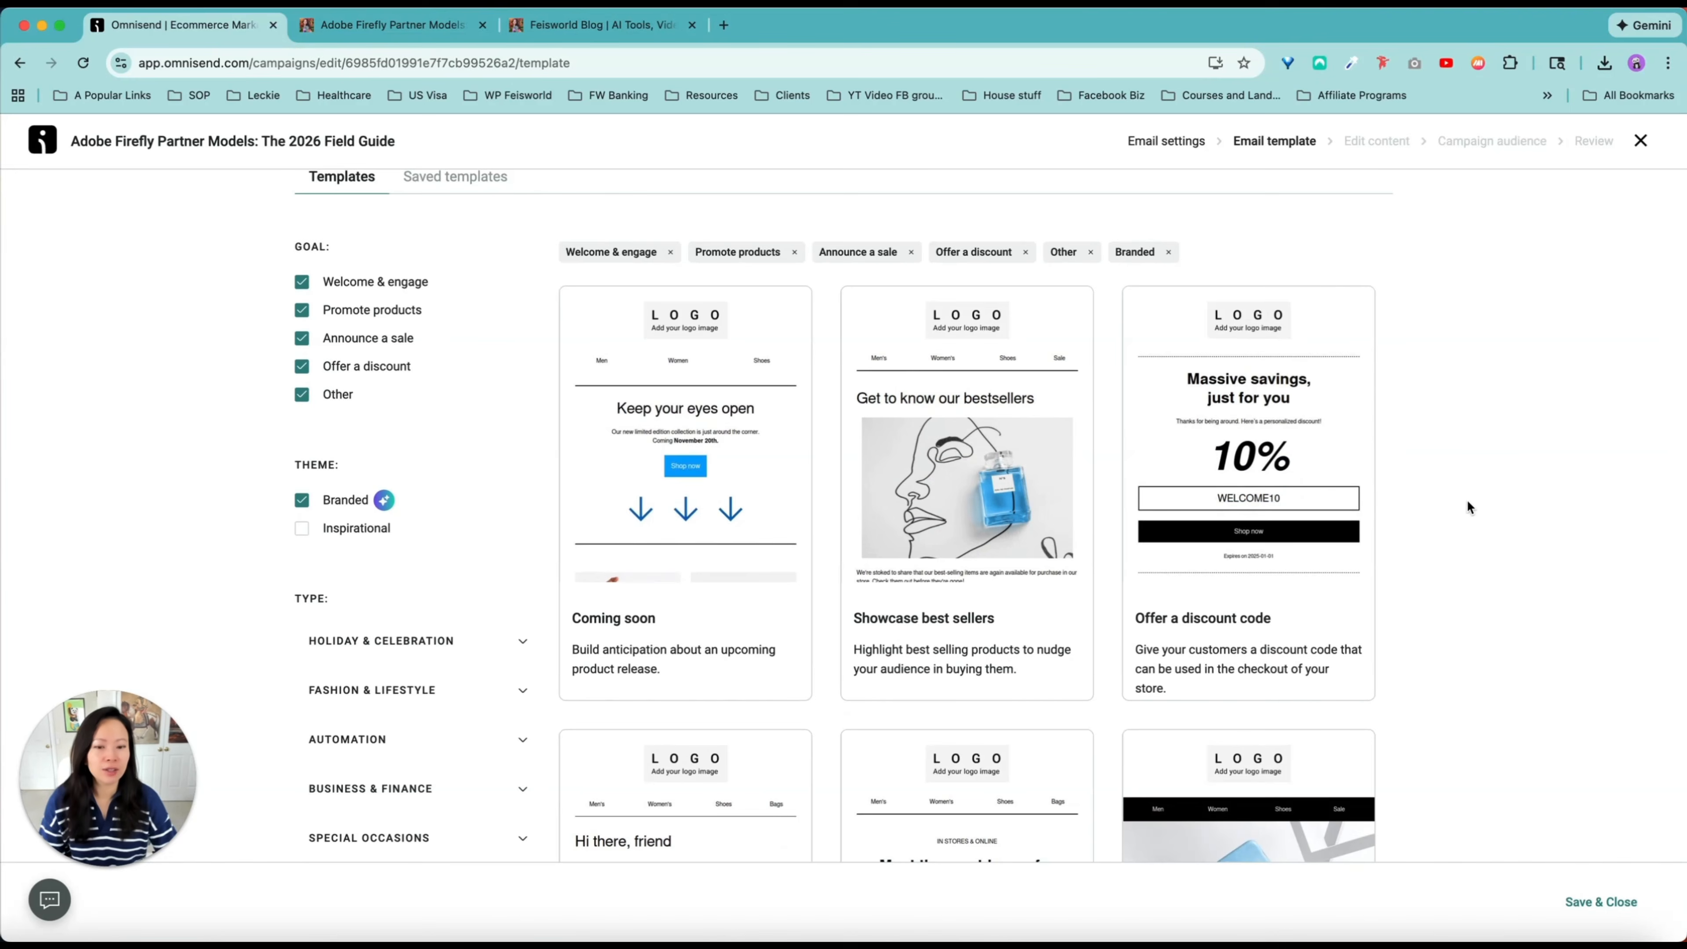
{"action": "scroll", "coordinate": [1301, 565], "scroll_direction": "down", "scroll_amount": 1}
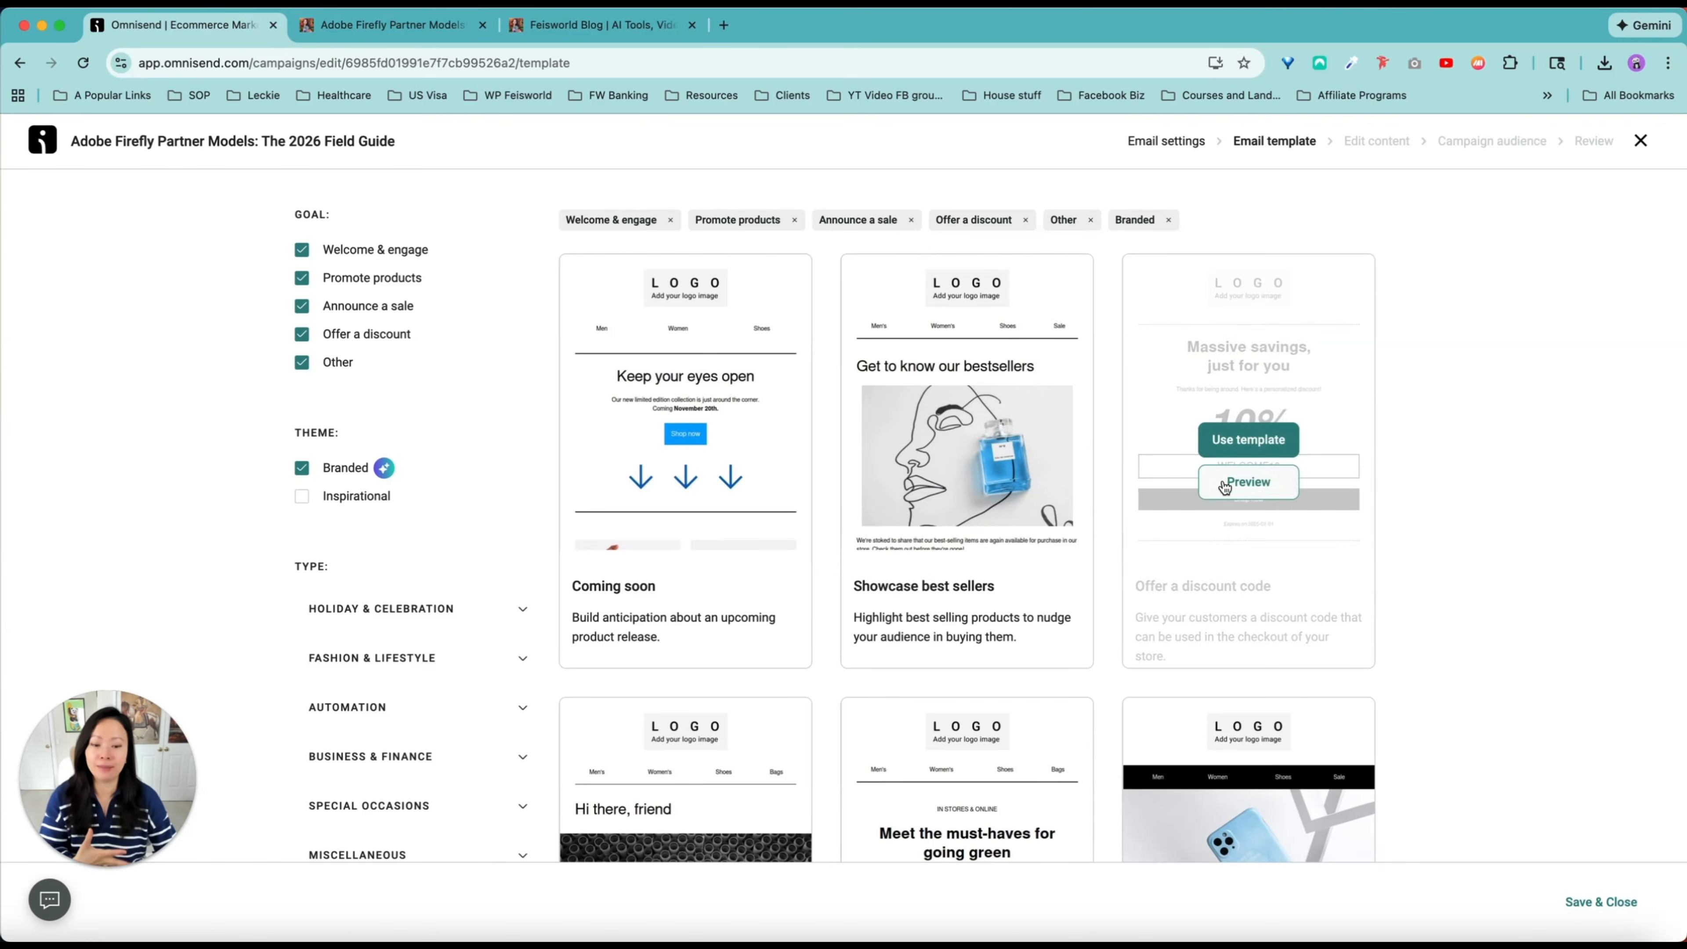
Step: Browse the branded templates and add the Inspirational theme to the filters
{"action": "scroll", "coordinate": [1241, 539], "scroll_direction": "down", "scroll_amount": 8}
{"action": "scroll", "coordinate": [1239, 536], "scroll_direction": "up", "scroll_amount": 10}
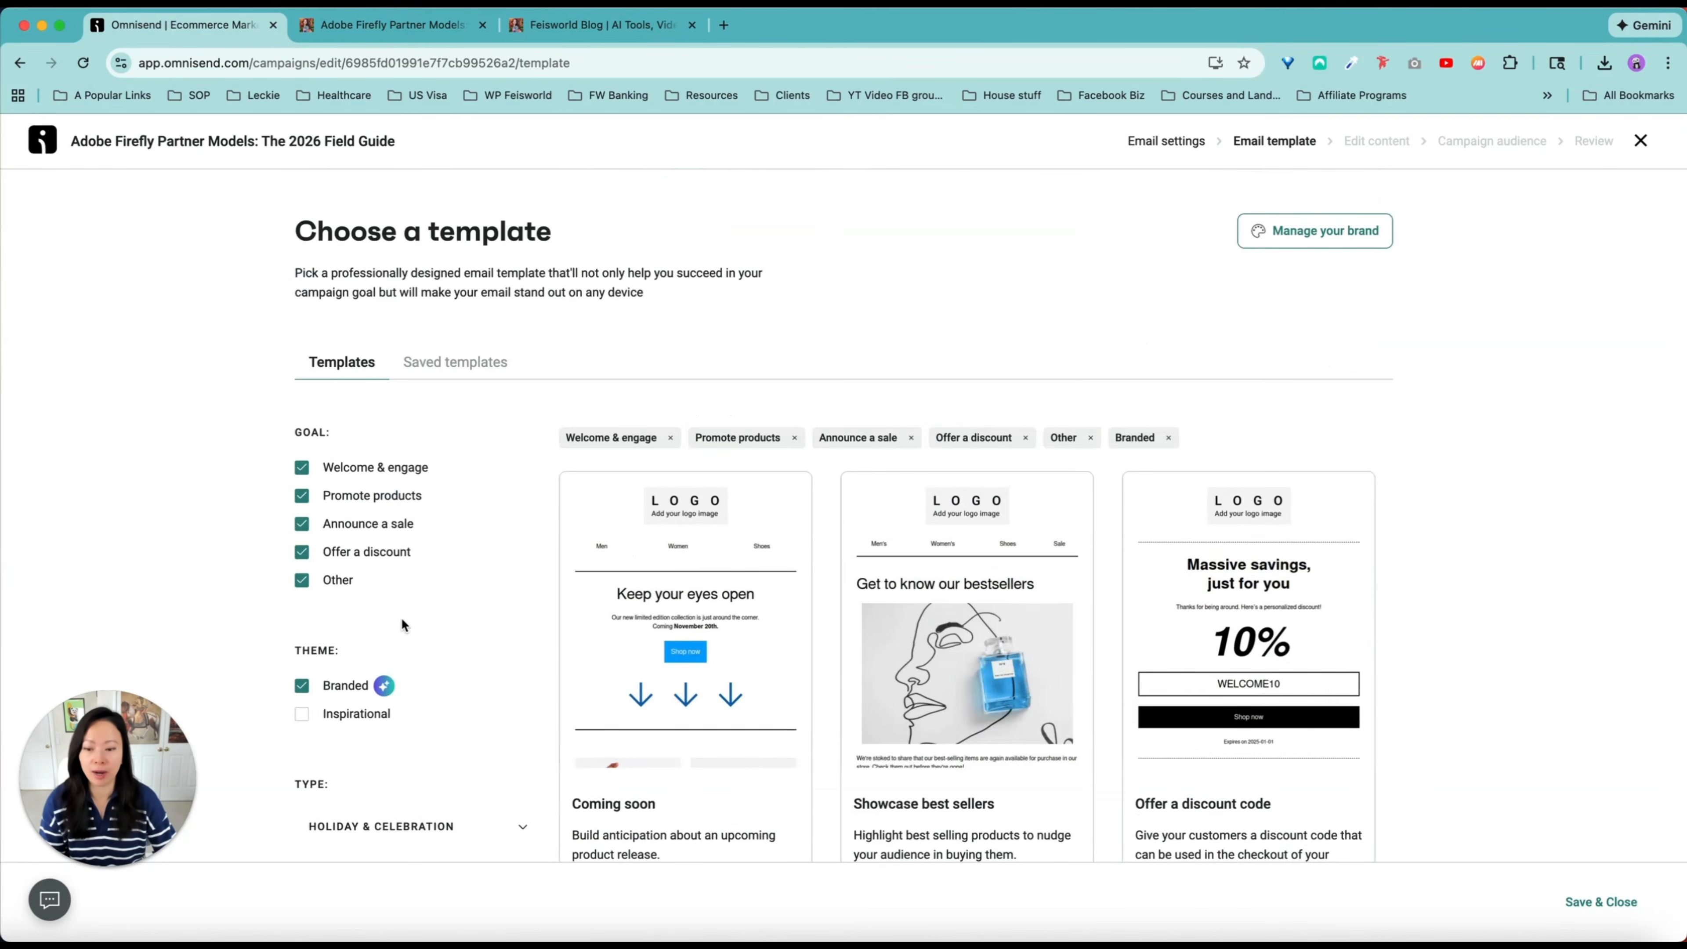
{"action": "scroll", "coordinate": [399, 628], "scroll_direction": "down", "scroll_amount": 1}
{"action": "left_click", "coordinate": [300, 650]}
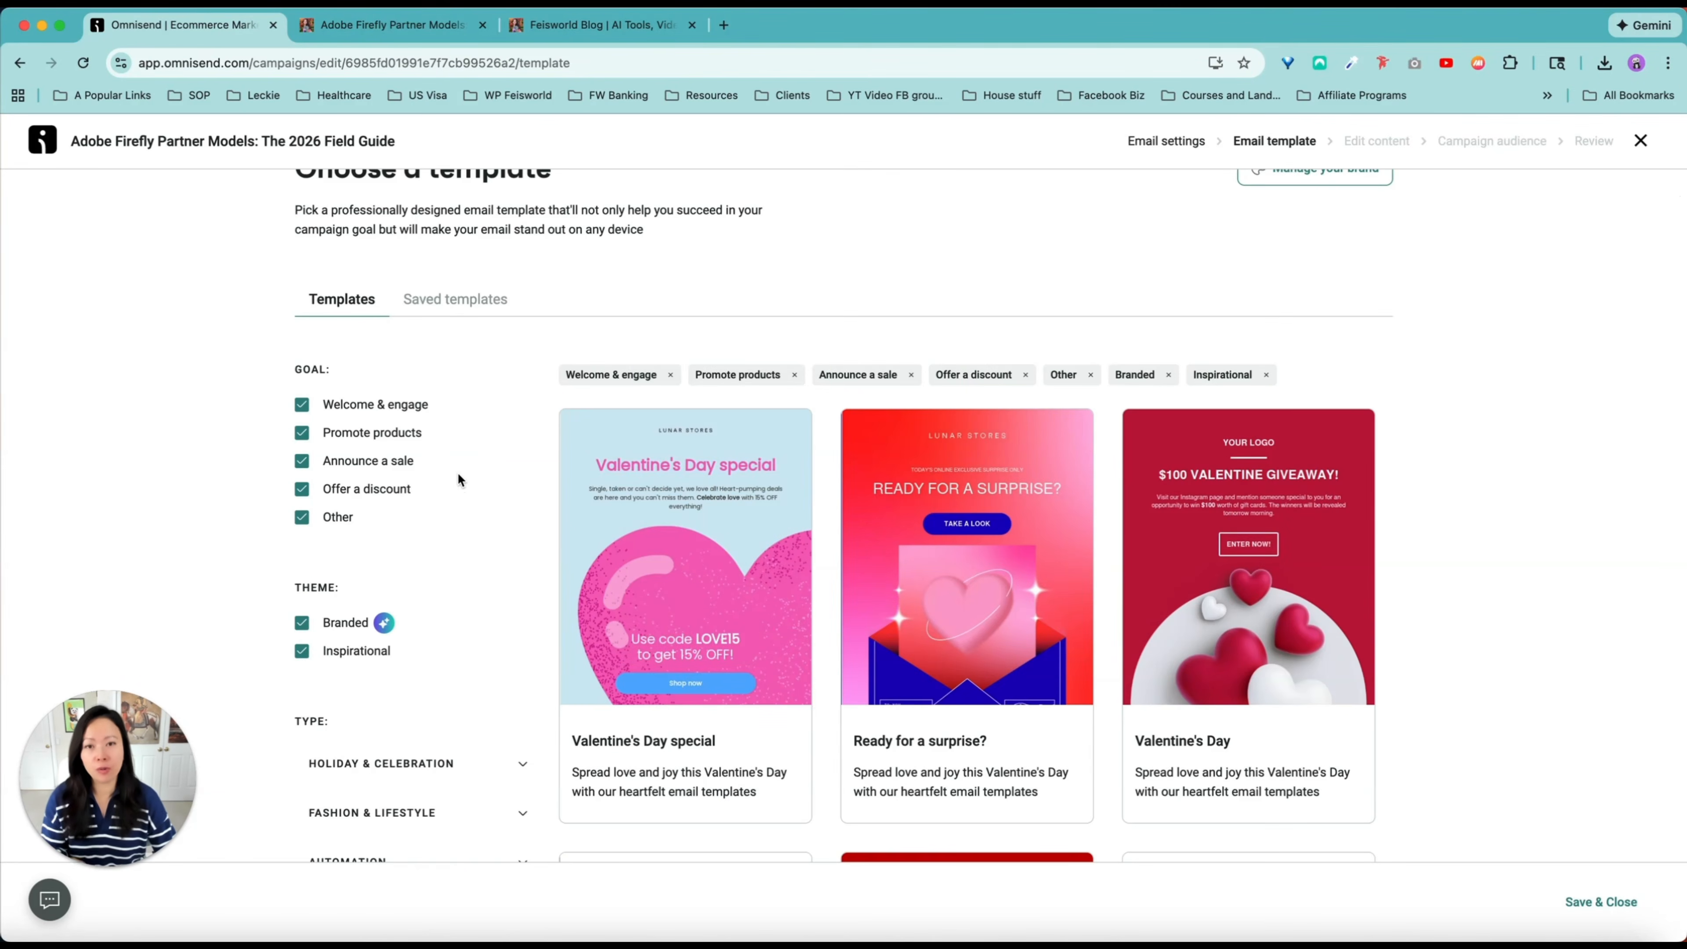
{"action": "scroll", "coordinate": [457, 475], "scroll_direction": "down", "scroll_amount": 1}
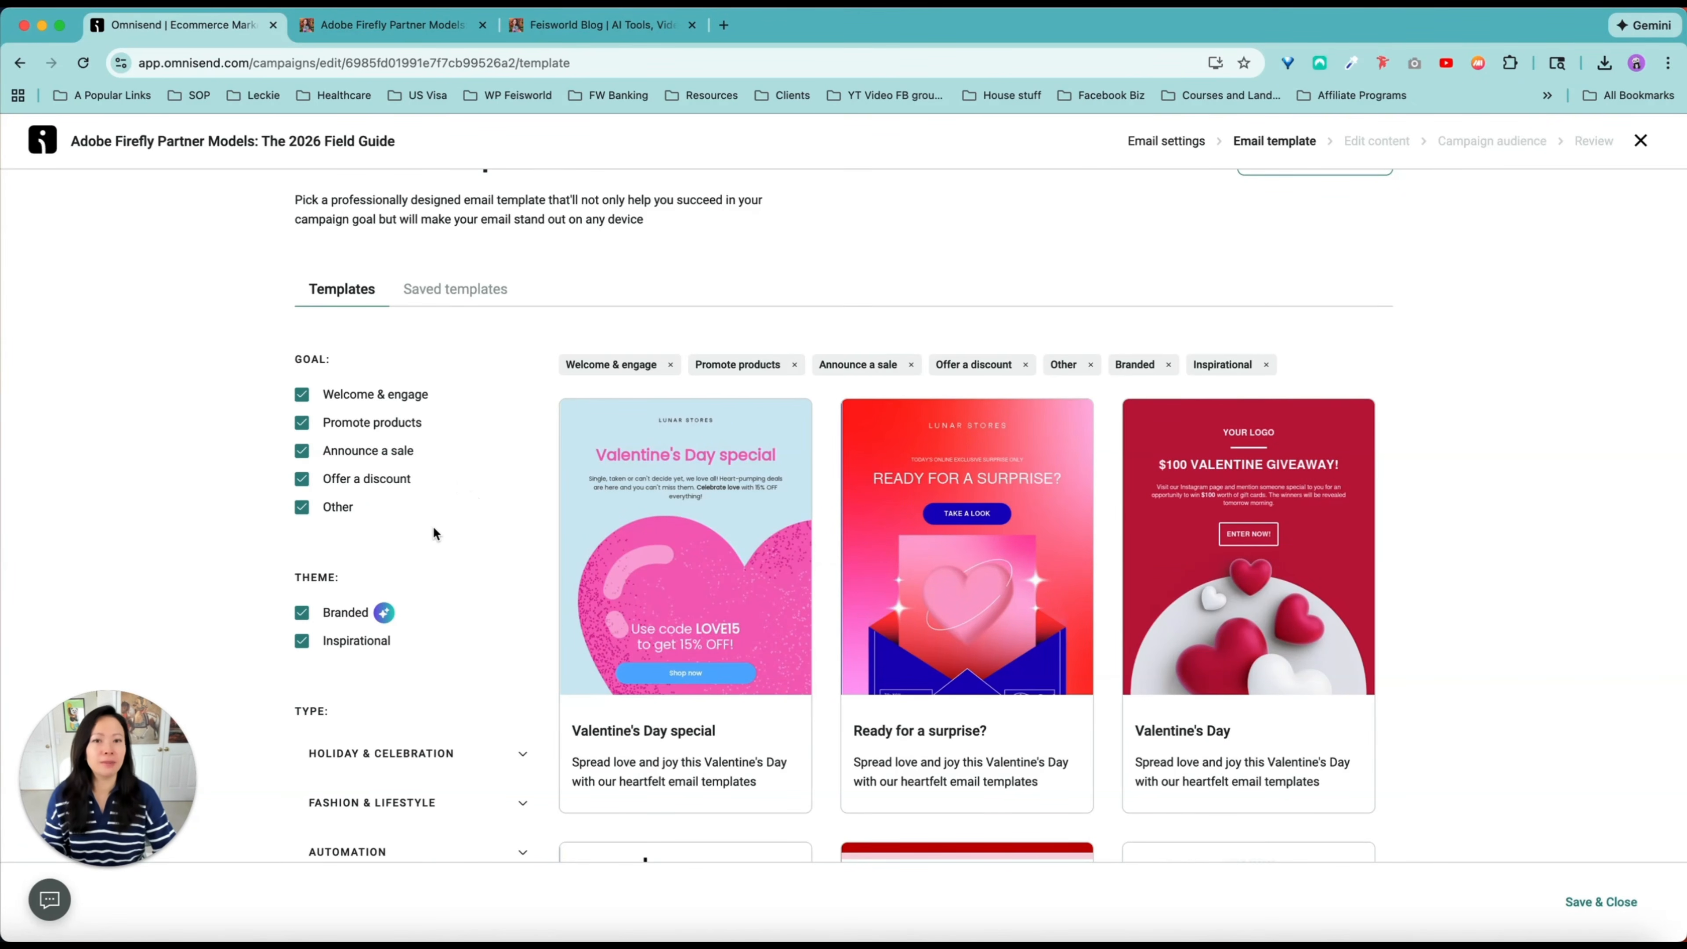
Step: Expand the Holiday & Celebration and Fashion & Lifestyle template types and review their options
{"action": "scroll", "coordinate": [437, 526], "scroll_direction": "down", "scroll_amount": 6}
{"action": "left_click", "coordinate": [528, 300]}
{"action": "left_click", "coordinate": [528, 301]}
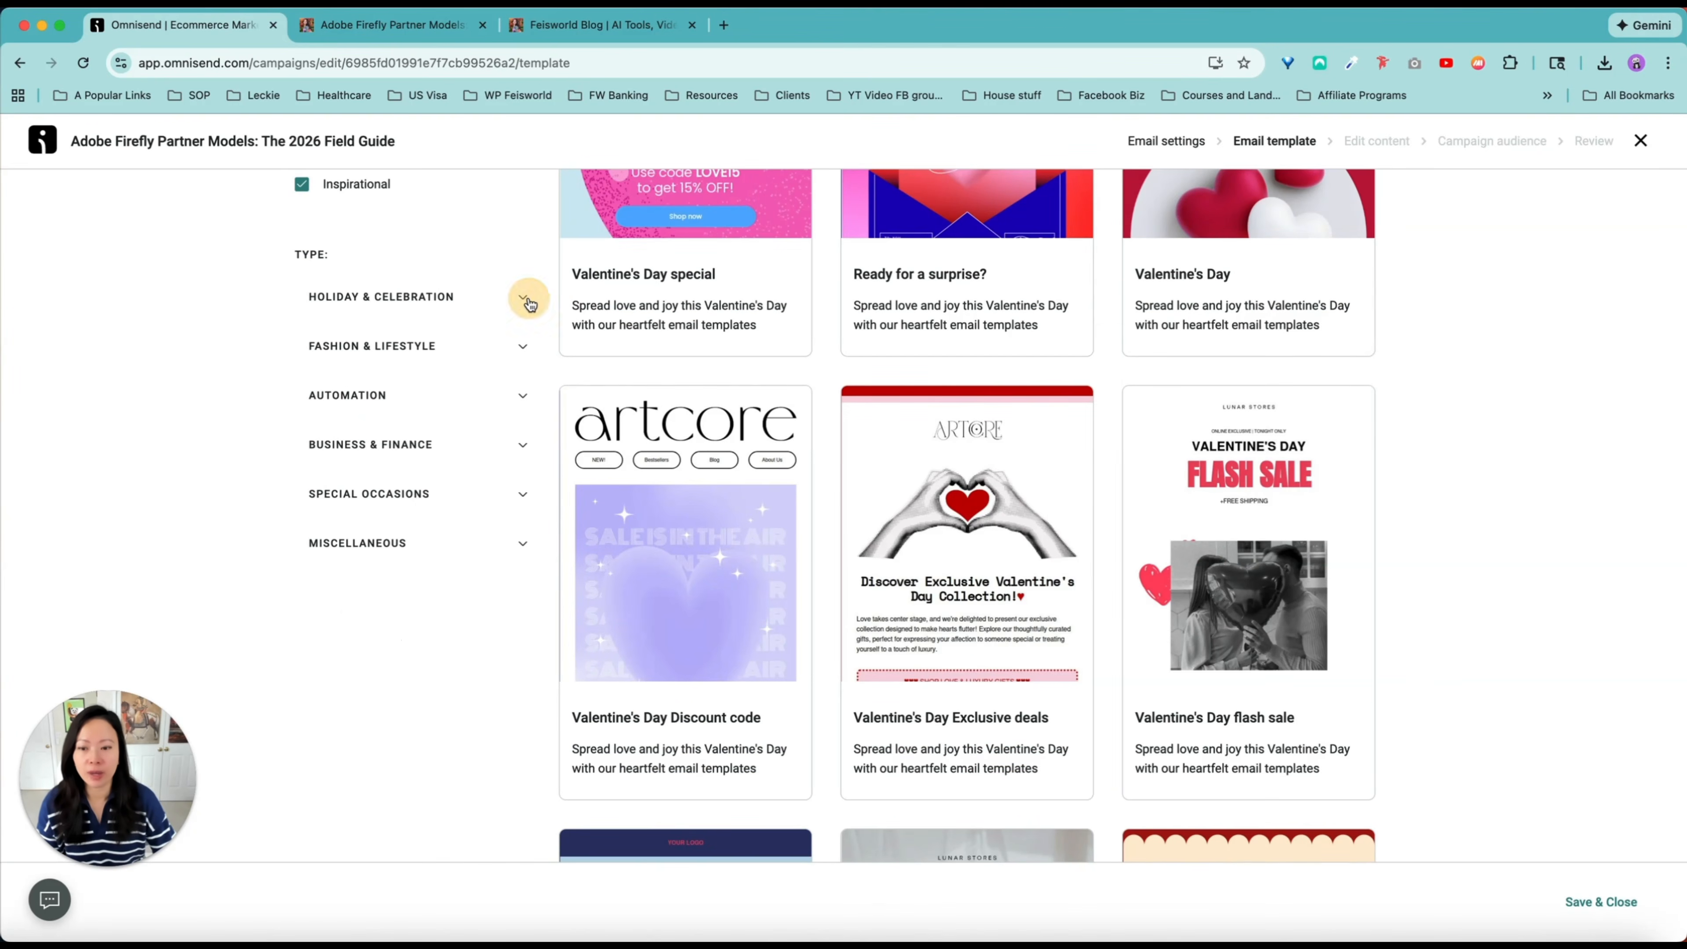
{"action": "left_click", "coordinate": [529, 304]}
{"action": "scroll", "coordinate": [463, 463], "scroll_direction": "down", "scroll_amount": 5}
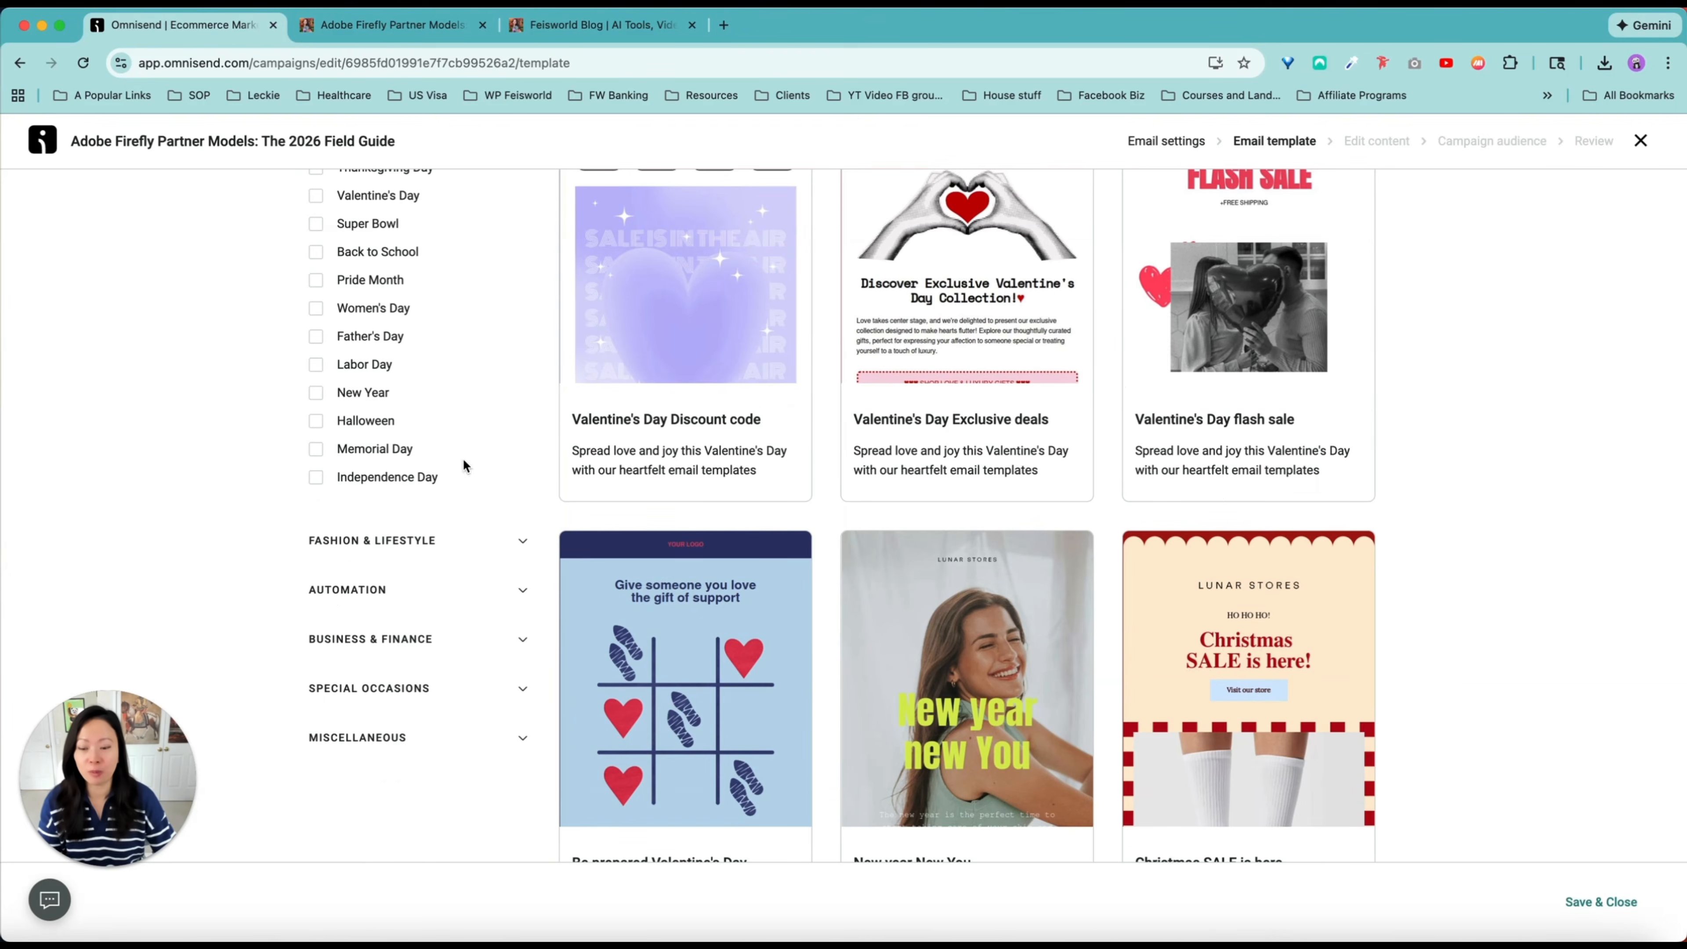
{"action": "left_click", "coordinate": [518, 545]}
{"action": "scroll", "coordinate": [493, 575], "scroll_direction": "down", "scroll_amount": 6}
{"action": "scroll", "coordinate": [494, 570], "scroll_direction": "down", "scroll_amount": 2}
{"action": "scroll", "coordinate": [448, 331], "scroll_direction": "up", "scroll_amount": 2}
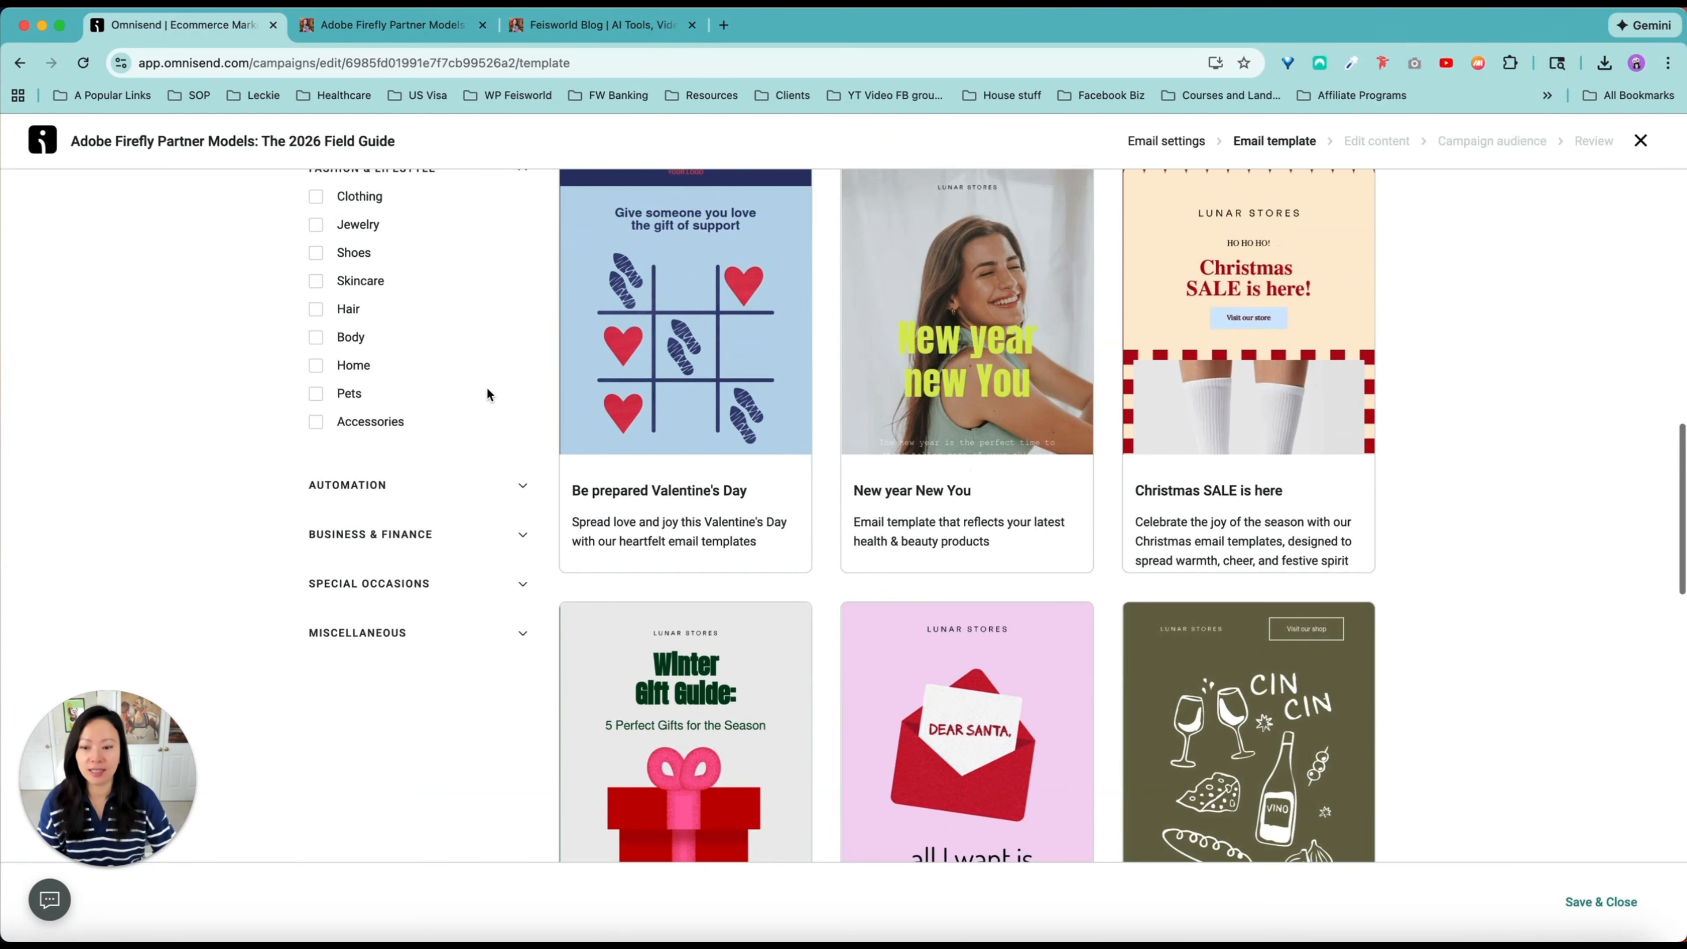
Step: Expand the Automation, Business & Finance, Special Occasions and Miscellaneous template types and review their options
{"action": "left_click", "coordinate": [526, 502]}
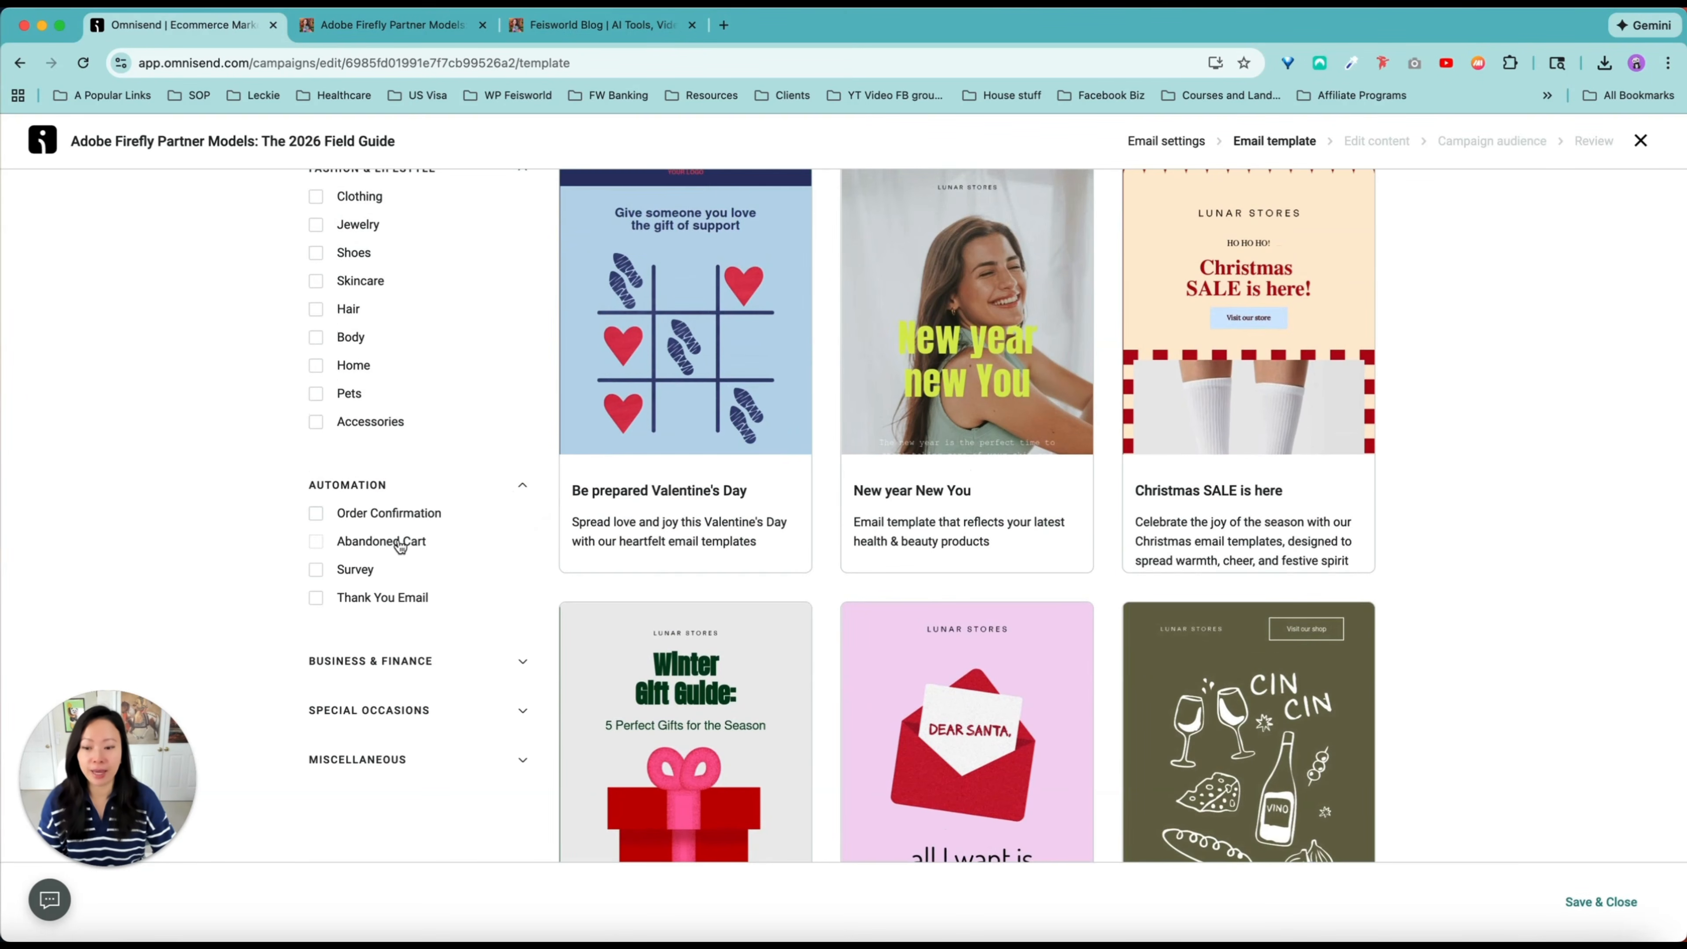
{"action": "left_click", "coordinate": [523, 661]}
{"action": "scroll", "coordinate": [526, 663], "scroll_direction": "down", "scroll_amount": 3}
{"action": "left_click", "coordinate": [521, 592]}
{"action": "scroll", "coordinate": [528, 691], "scroll_direction": "down", "scroll_amount": 1}
{"action": "left_click", "coordinate": [523, 660]}
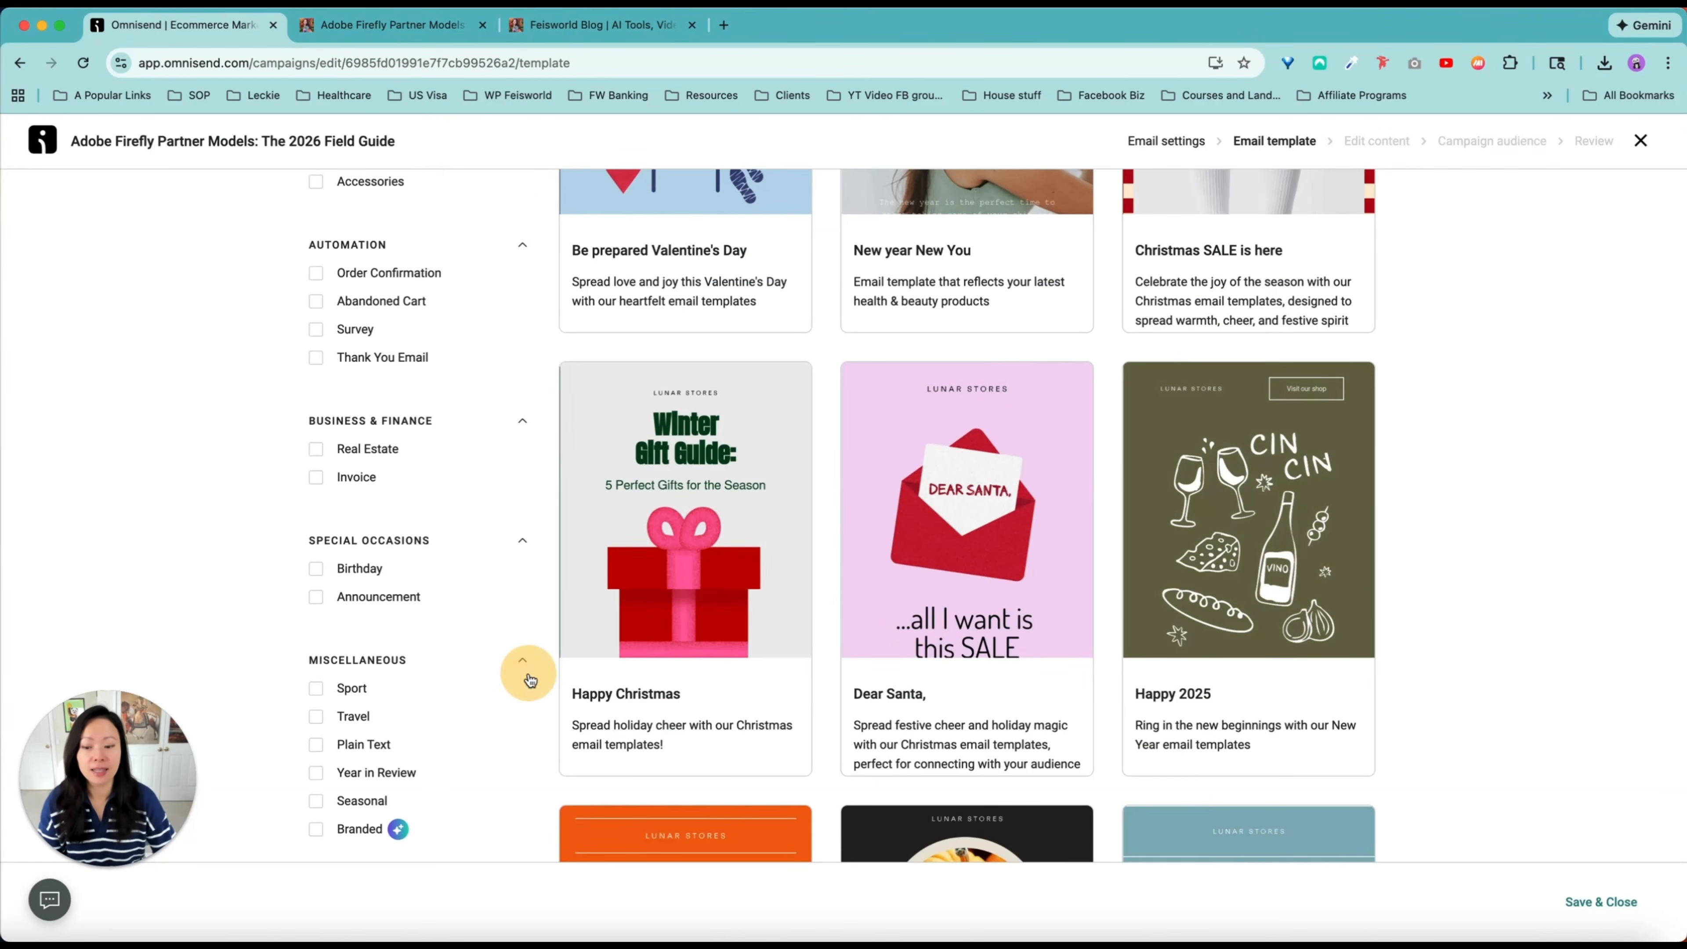
{"action": "scroll", "coordinate": [522, 684], "scroll_direction": "down", "scroll_amount": 4}
{"action": "scroll", "coordinate": [520, 675], "scroll_direction": "up", "scroll_amount": 12}
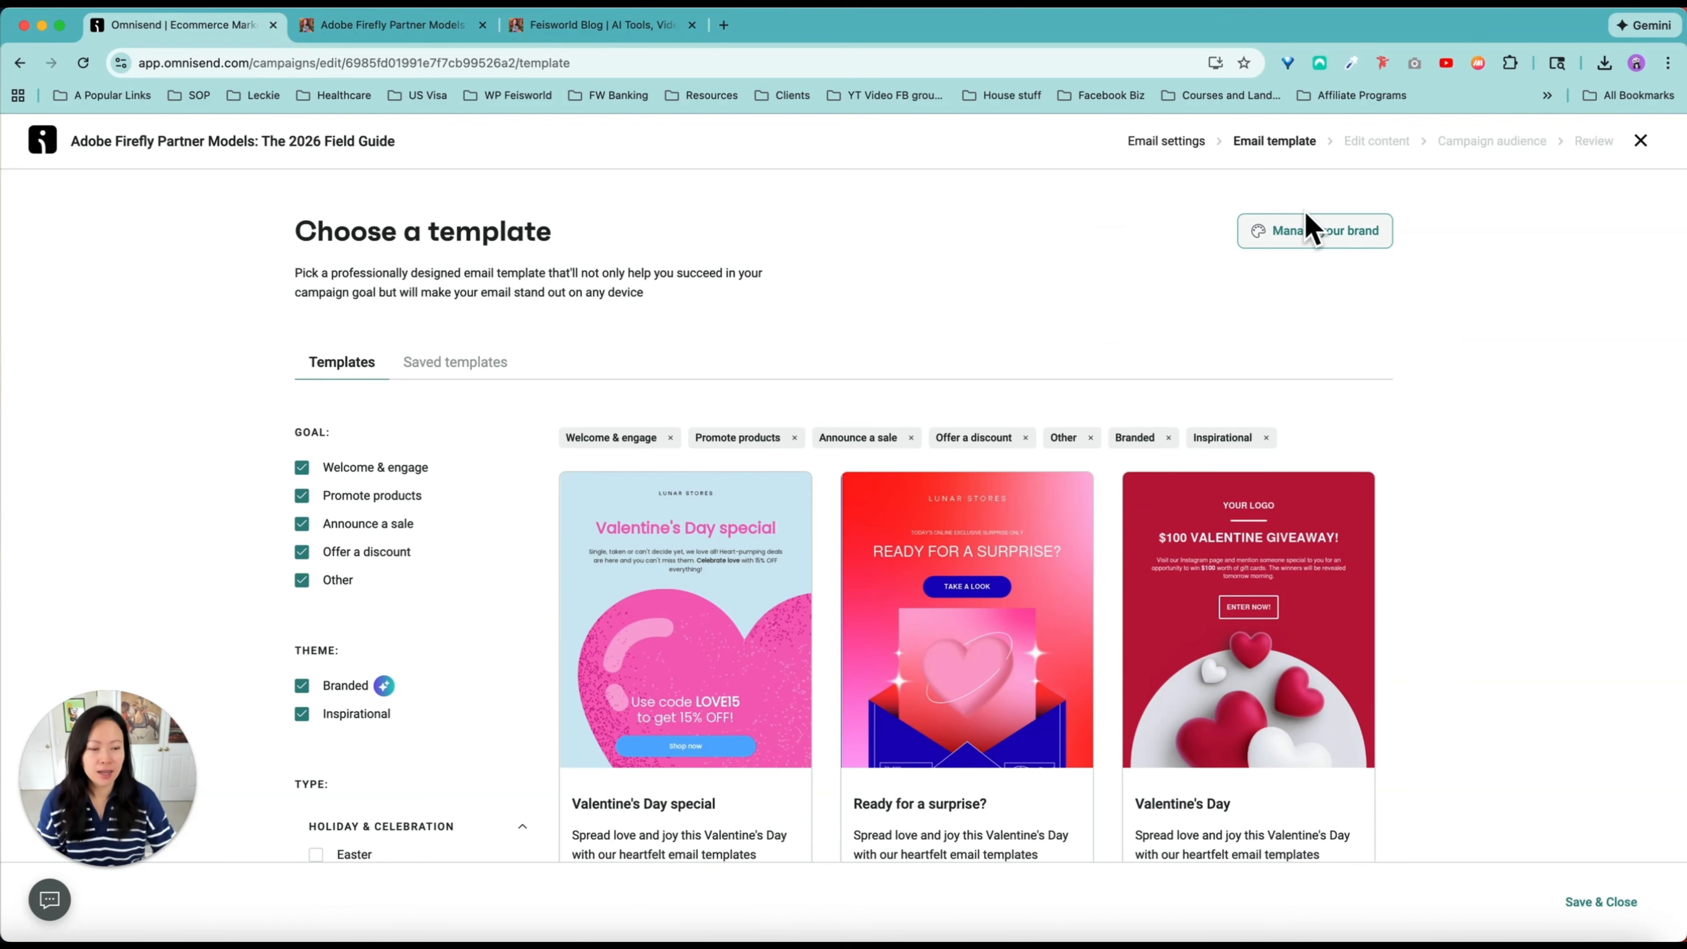
Step: Open the brand asset settings and choose FEI logo.webp from the image library as the brand logo
{"action": "left_click", "coordinate": [1368, 244]}
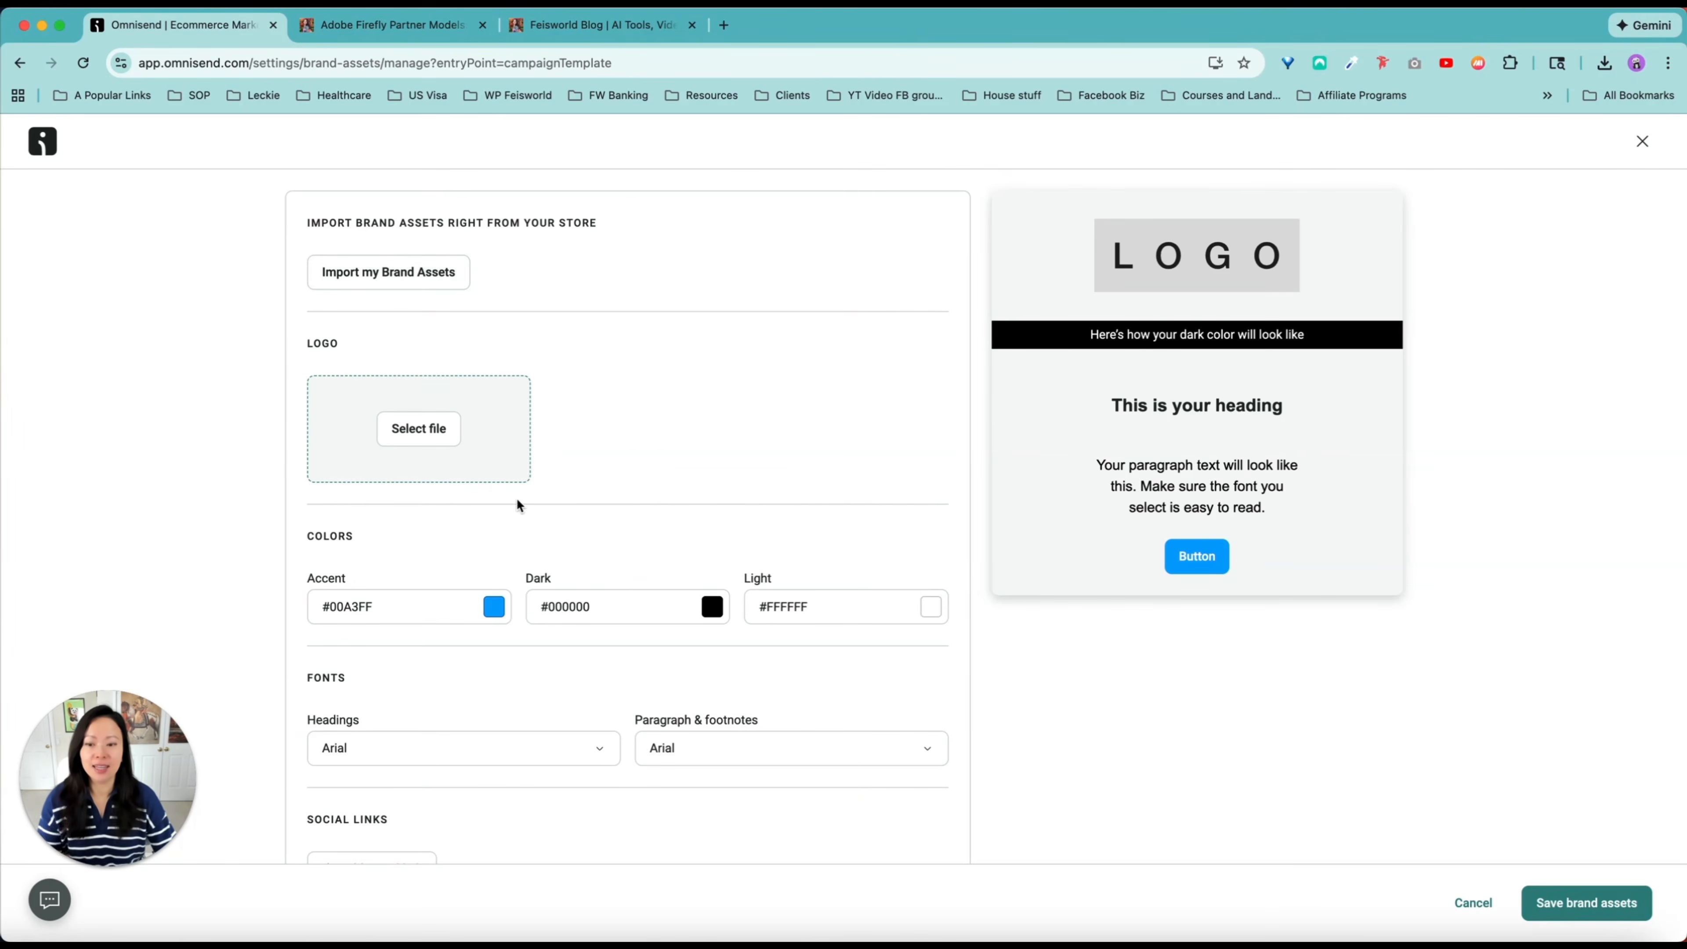
{"action": "scroll", "coordinate": [597, 627], "scroll_direction": "down", "scroll_amount": 3}
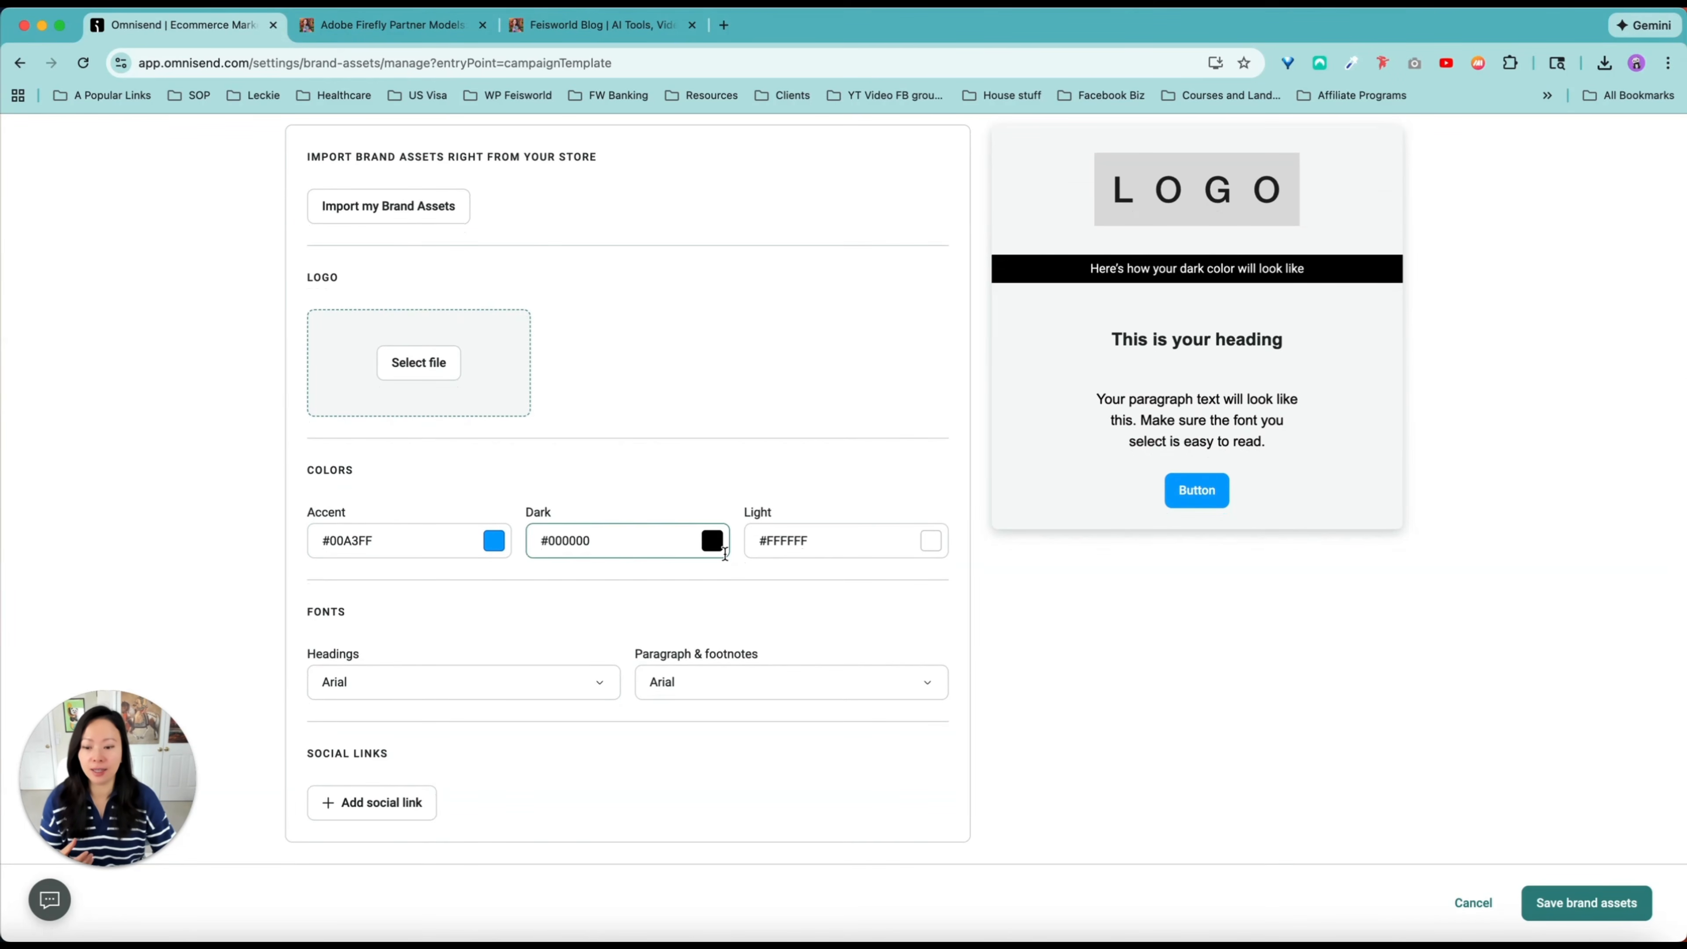
{"action": "left_click", "coordinate": [406, 815]}
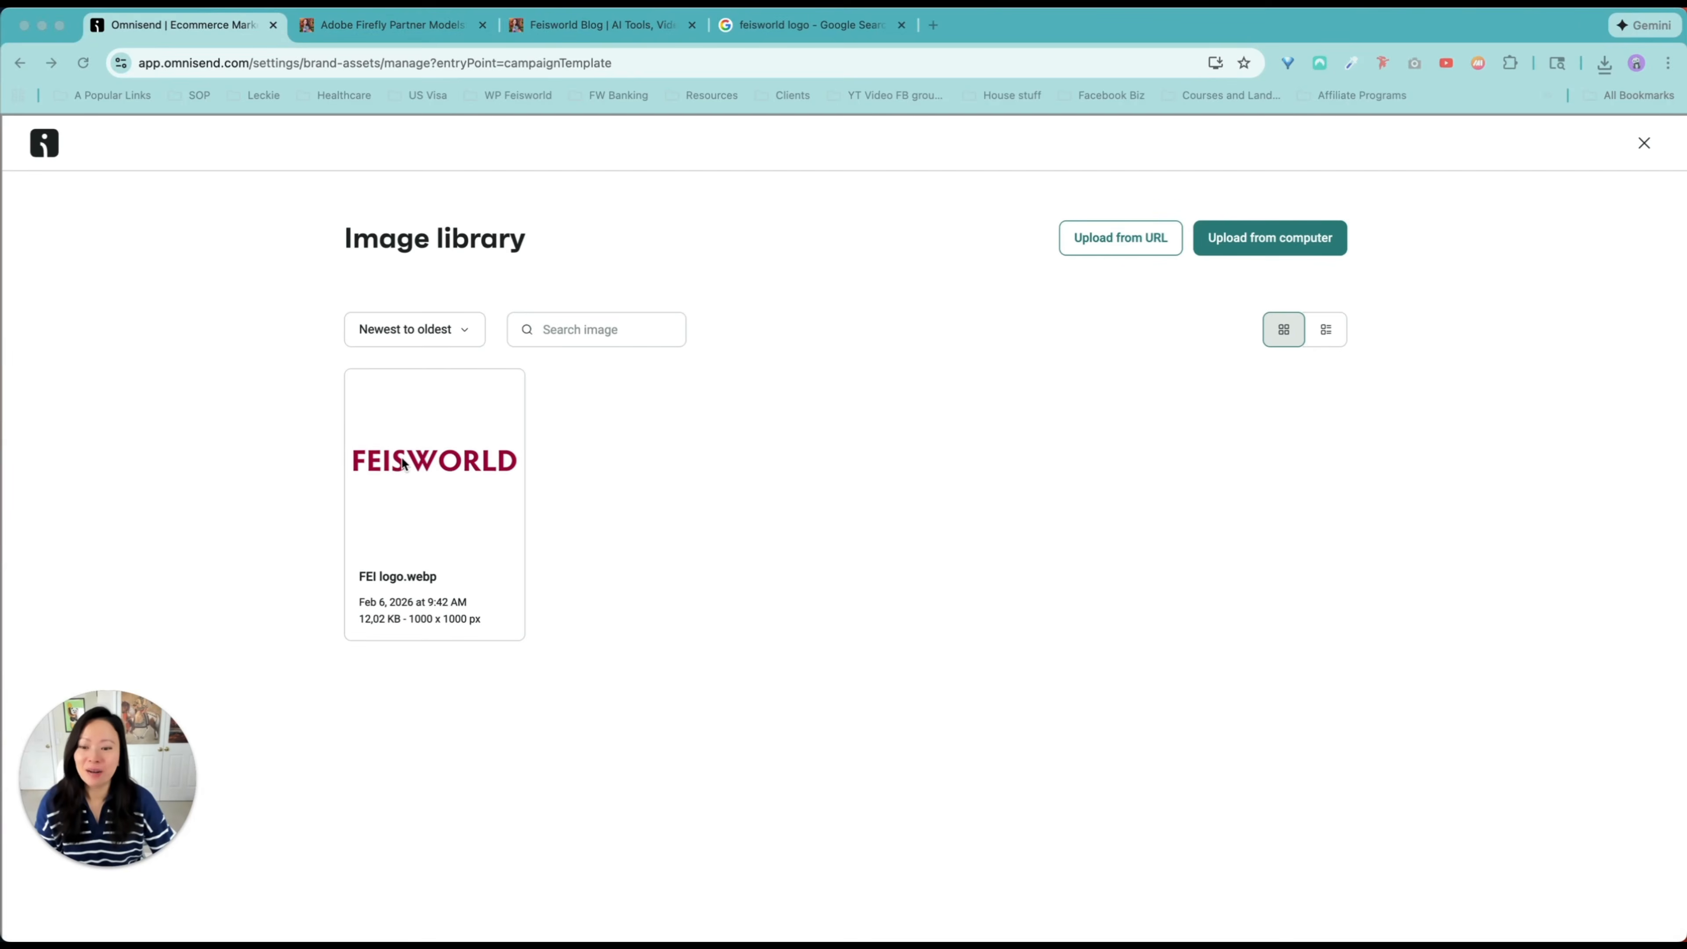
{"action": "mouse_move", "coordinate": [463, 470]}
{"action": "left_click", "coordinate": [376, 539]}
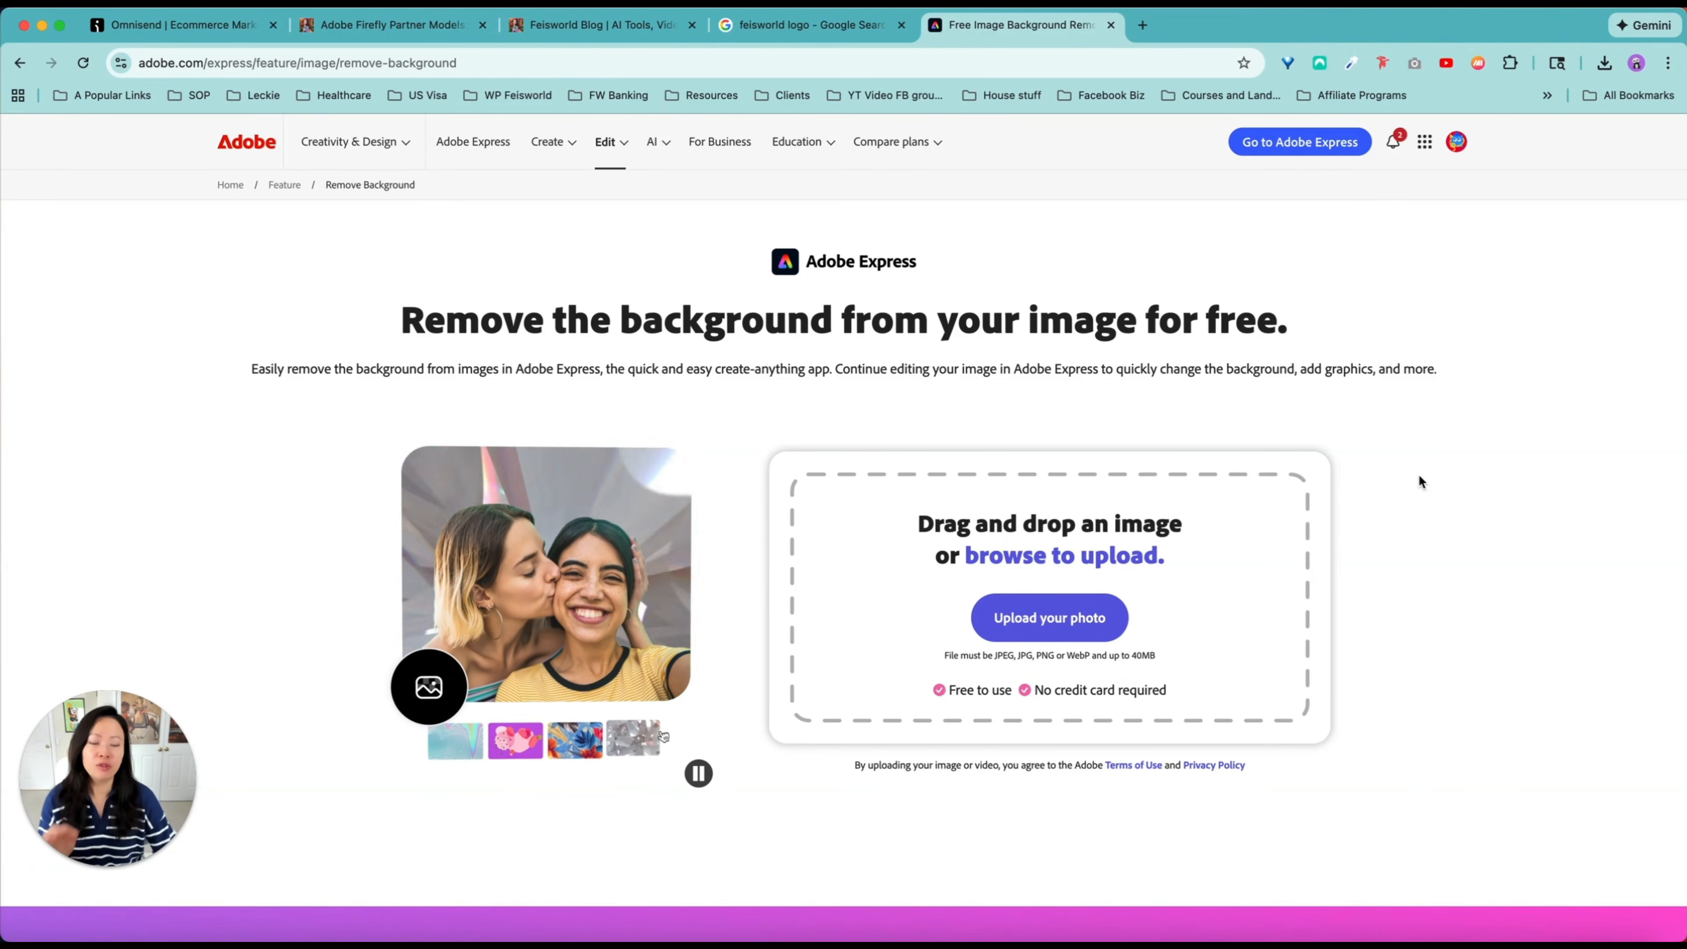
Step: Try to upload the logo file to Adobe Express's Remove Background tool
{"action": "left_click", "coordinate": [1087, 678]}
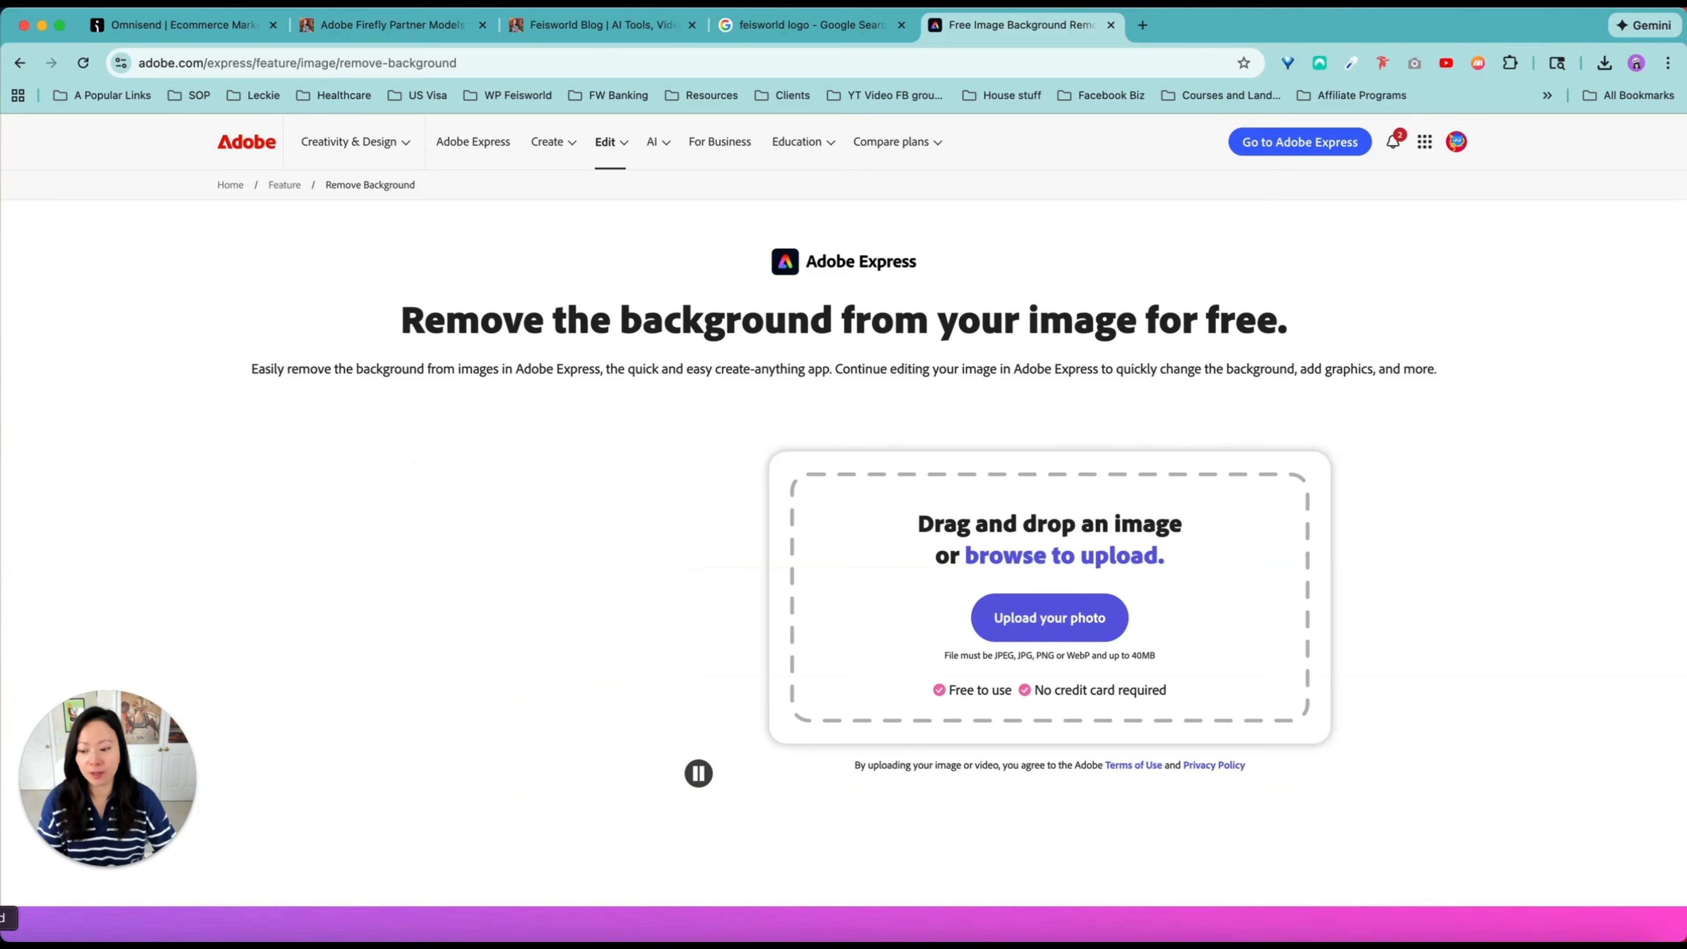
{"action": "left_click_drag", "start_coordinate": [1096, 276], "coordinate": [1056, 631]}
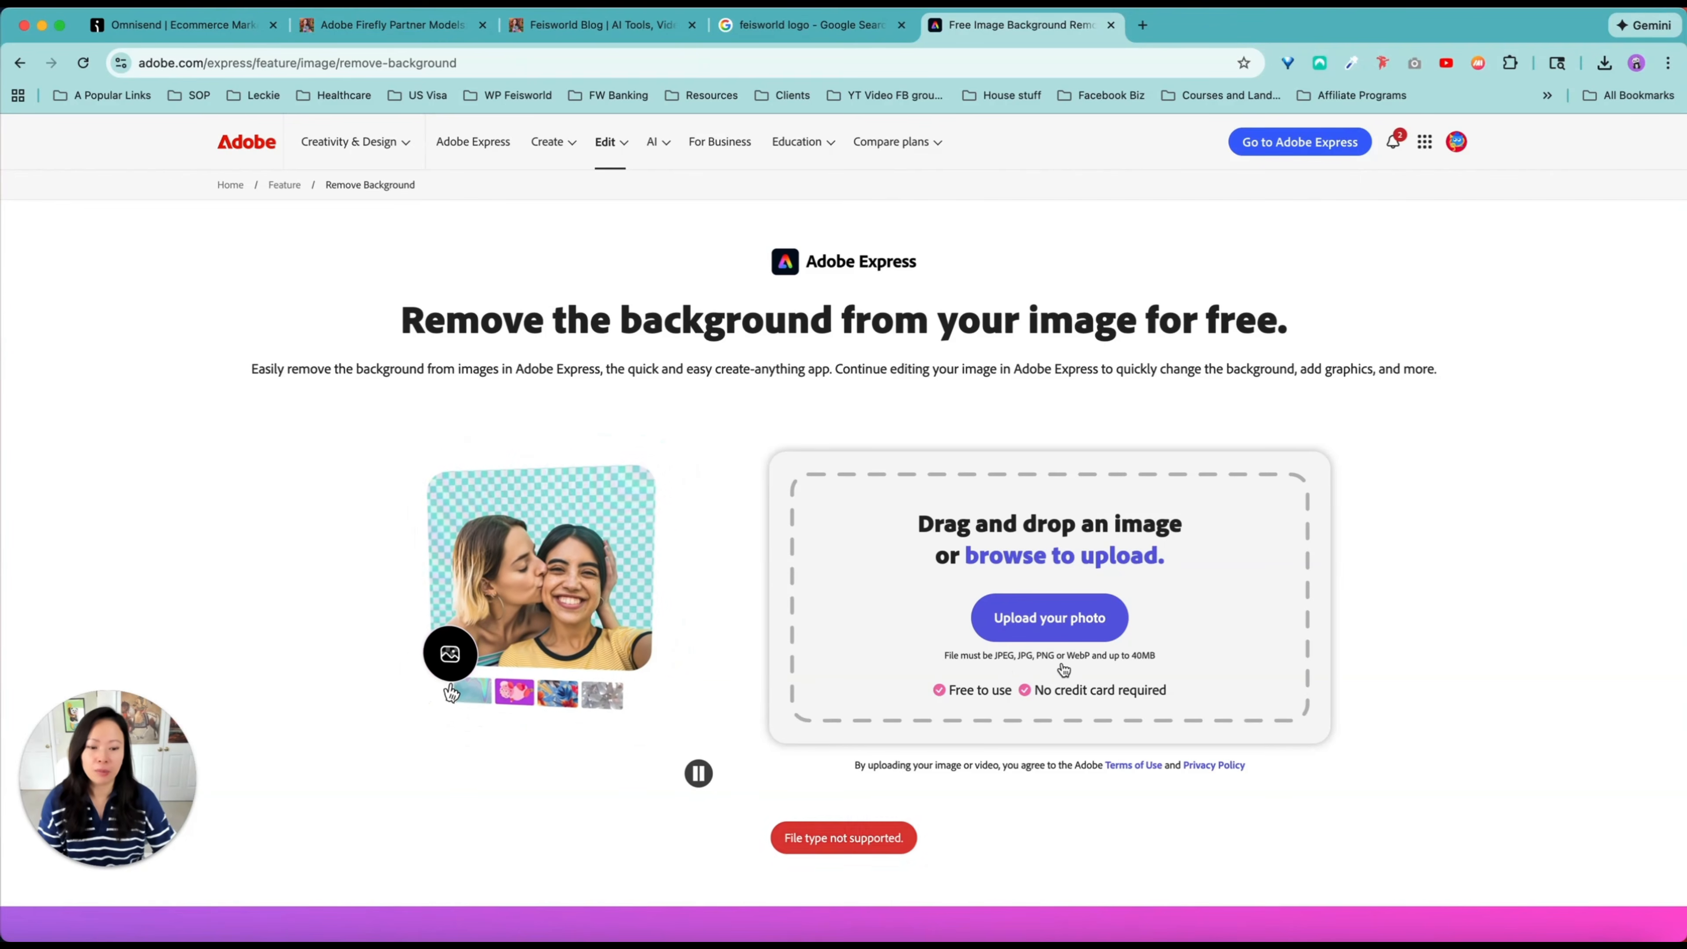
{"action": "key", "text": "super+Tab"}
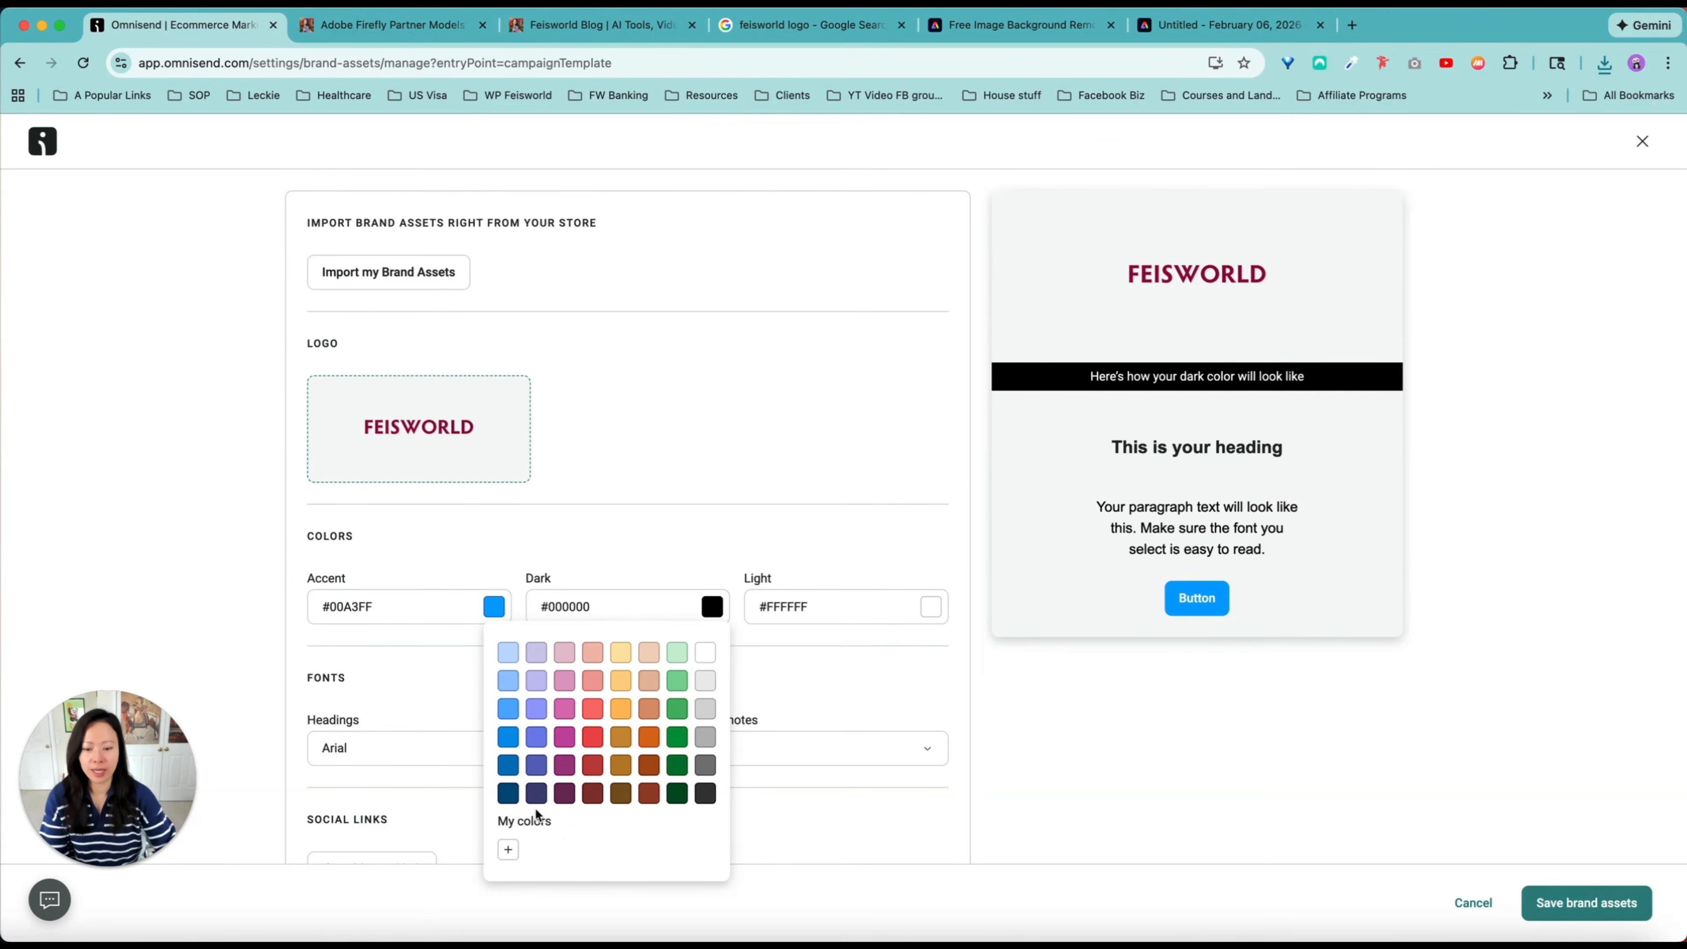
Step: Start a custom accent color and sample the logo color #8E083C from the Feisworld blog page
{"action": "left_click", "coordinate": [508, 849]}
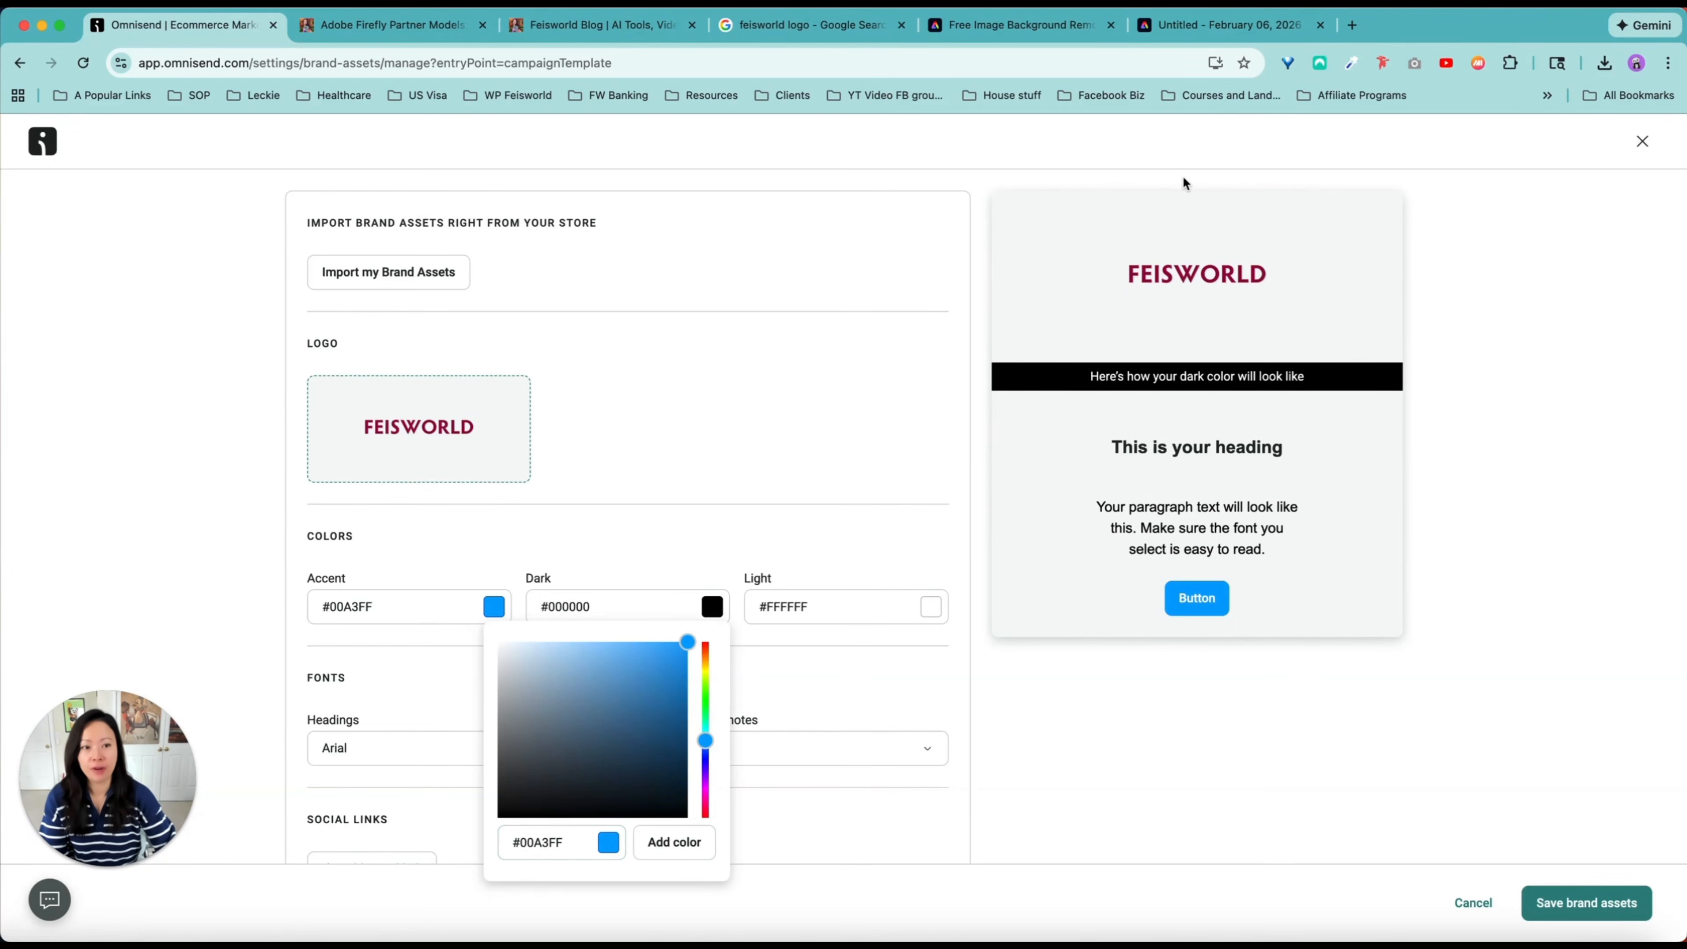
{"action": "left_click", "coordinate": [595, 27]}
{"action": "scroll", "coordinate": [503, 346], "scroll_direction": "up", "scroll_amount": 10}
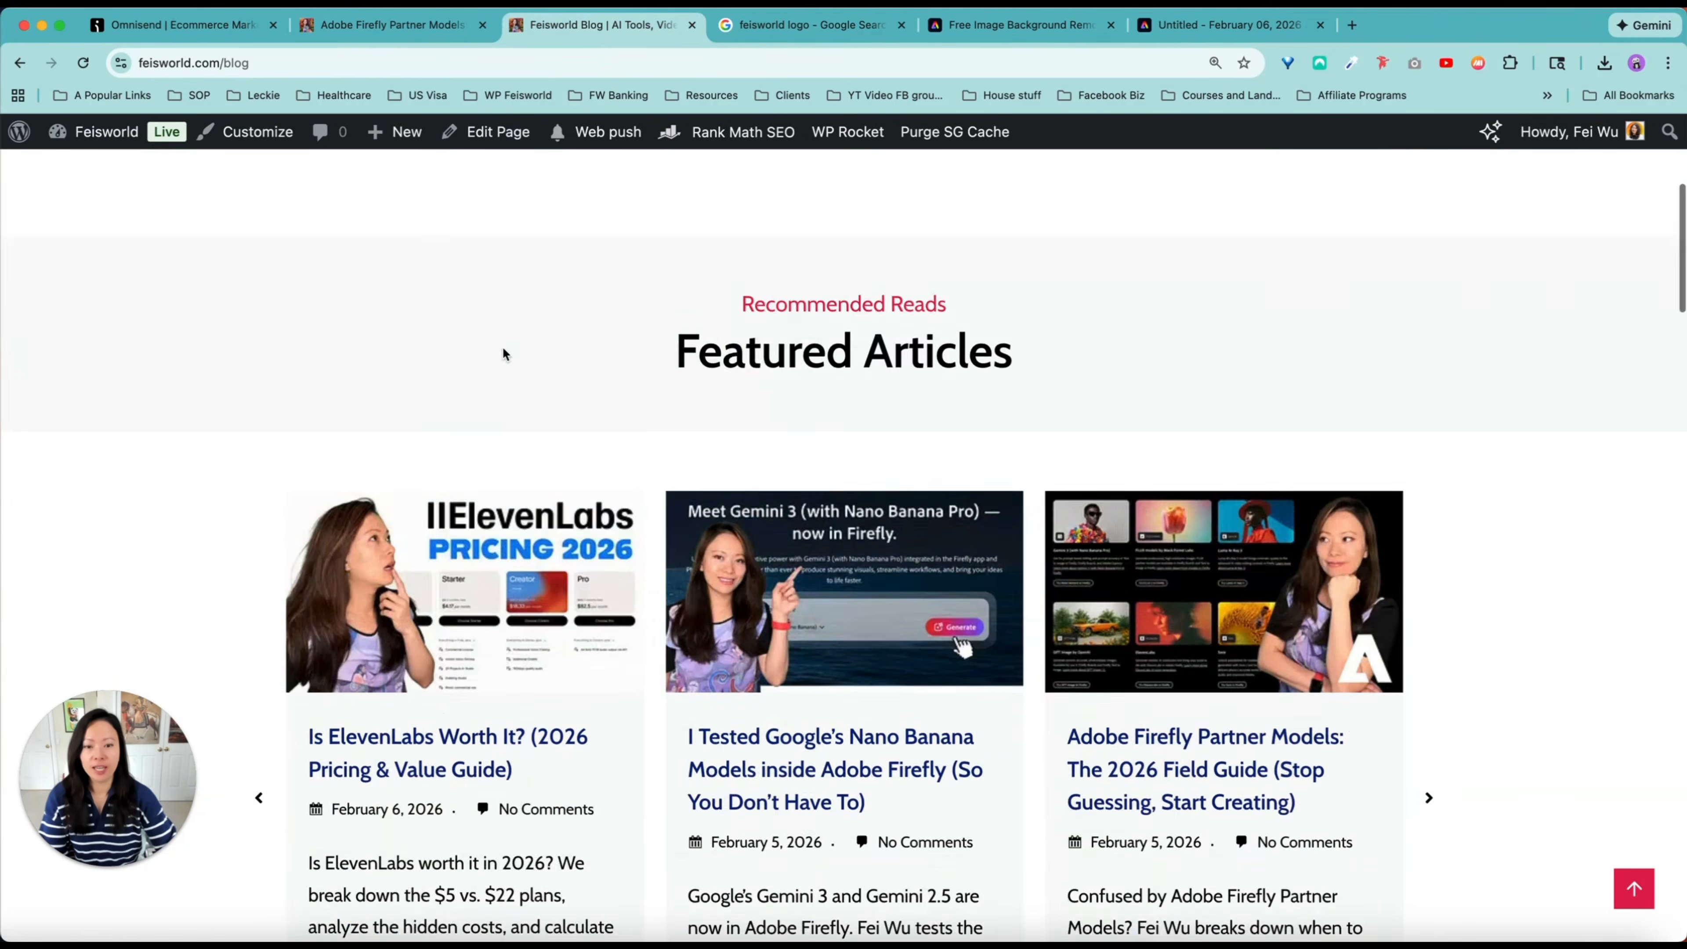
{"action": "left_click", "coordinate": [1350, 63]}
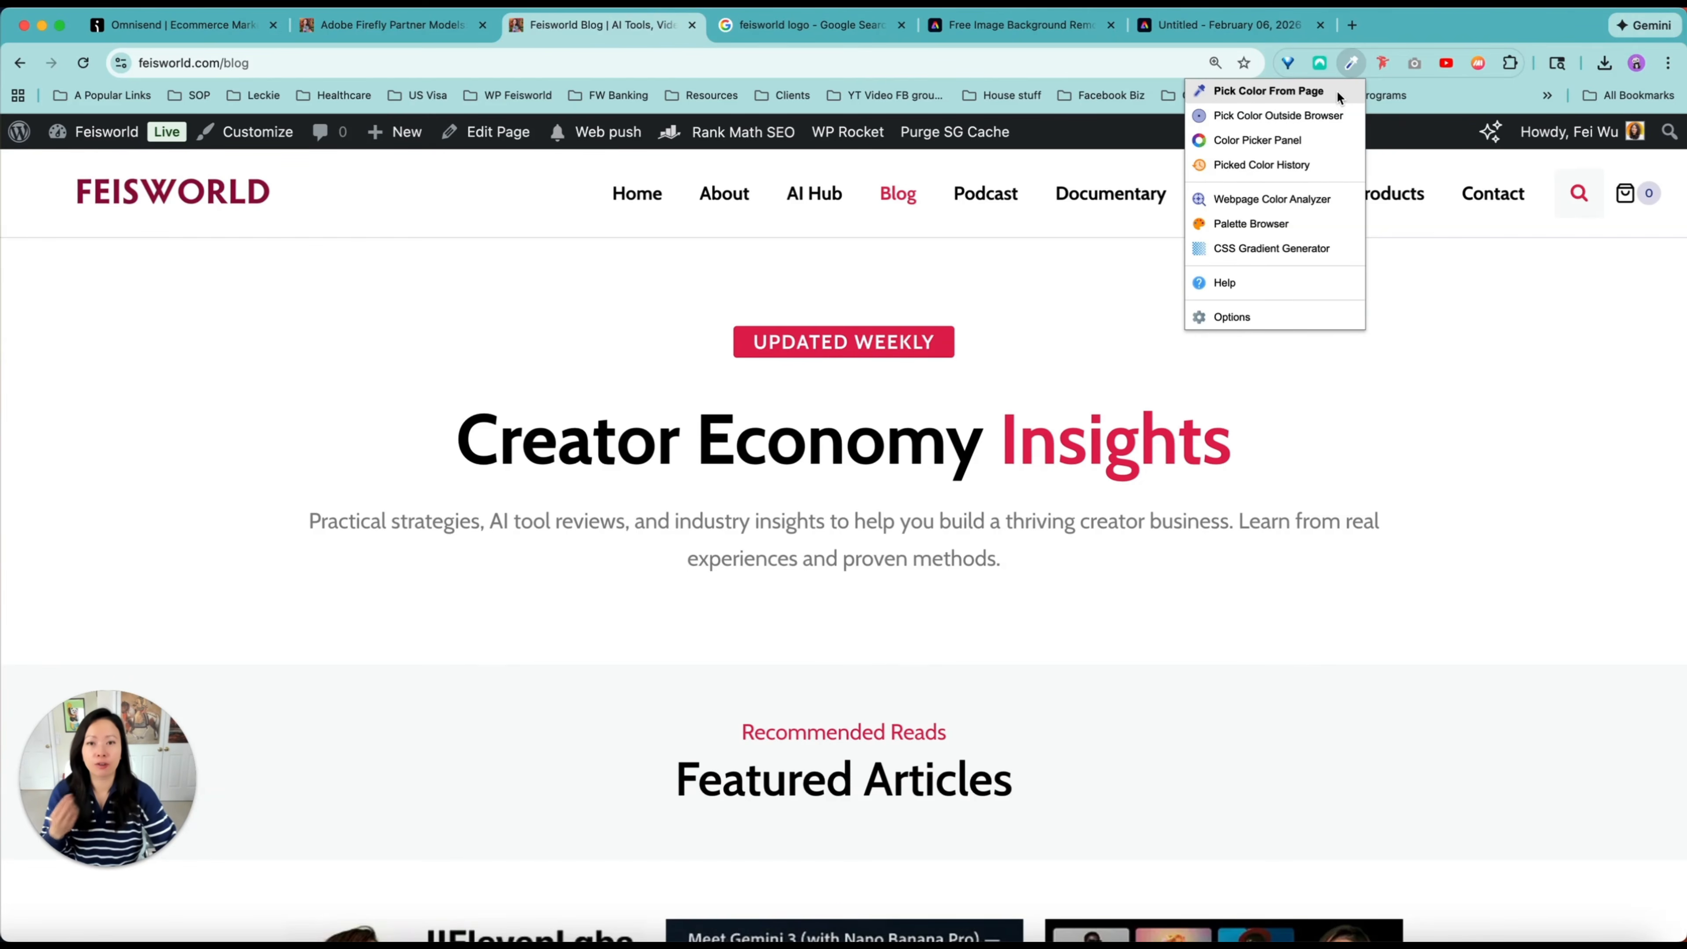
{"action": "left_click", "coordinate": [1334, 94]}
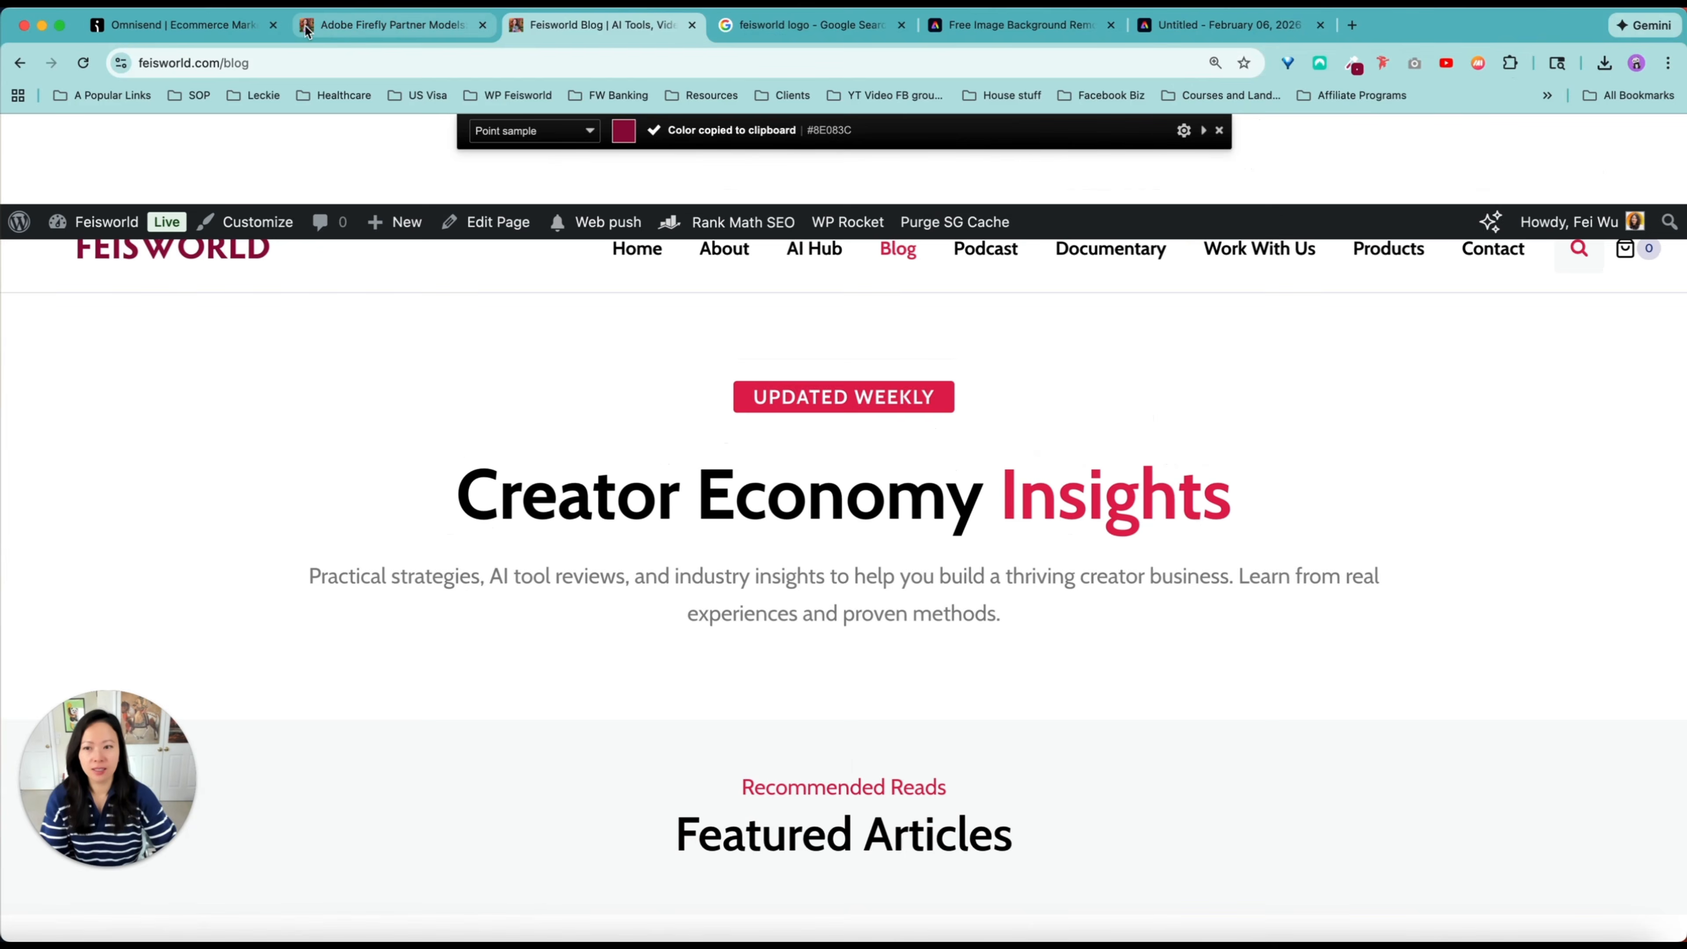
Step: Set the brand's accent color in Omnisend to the sampled #8E083C
{"action": "left_click", "coordinate": [247, 28]}
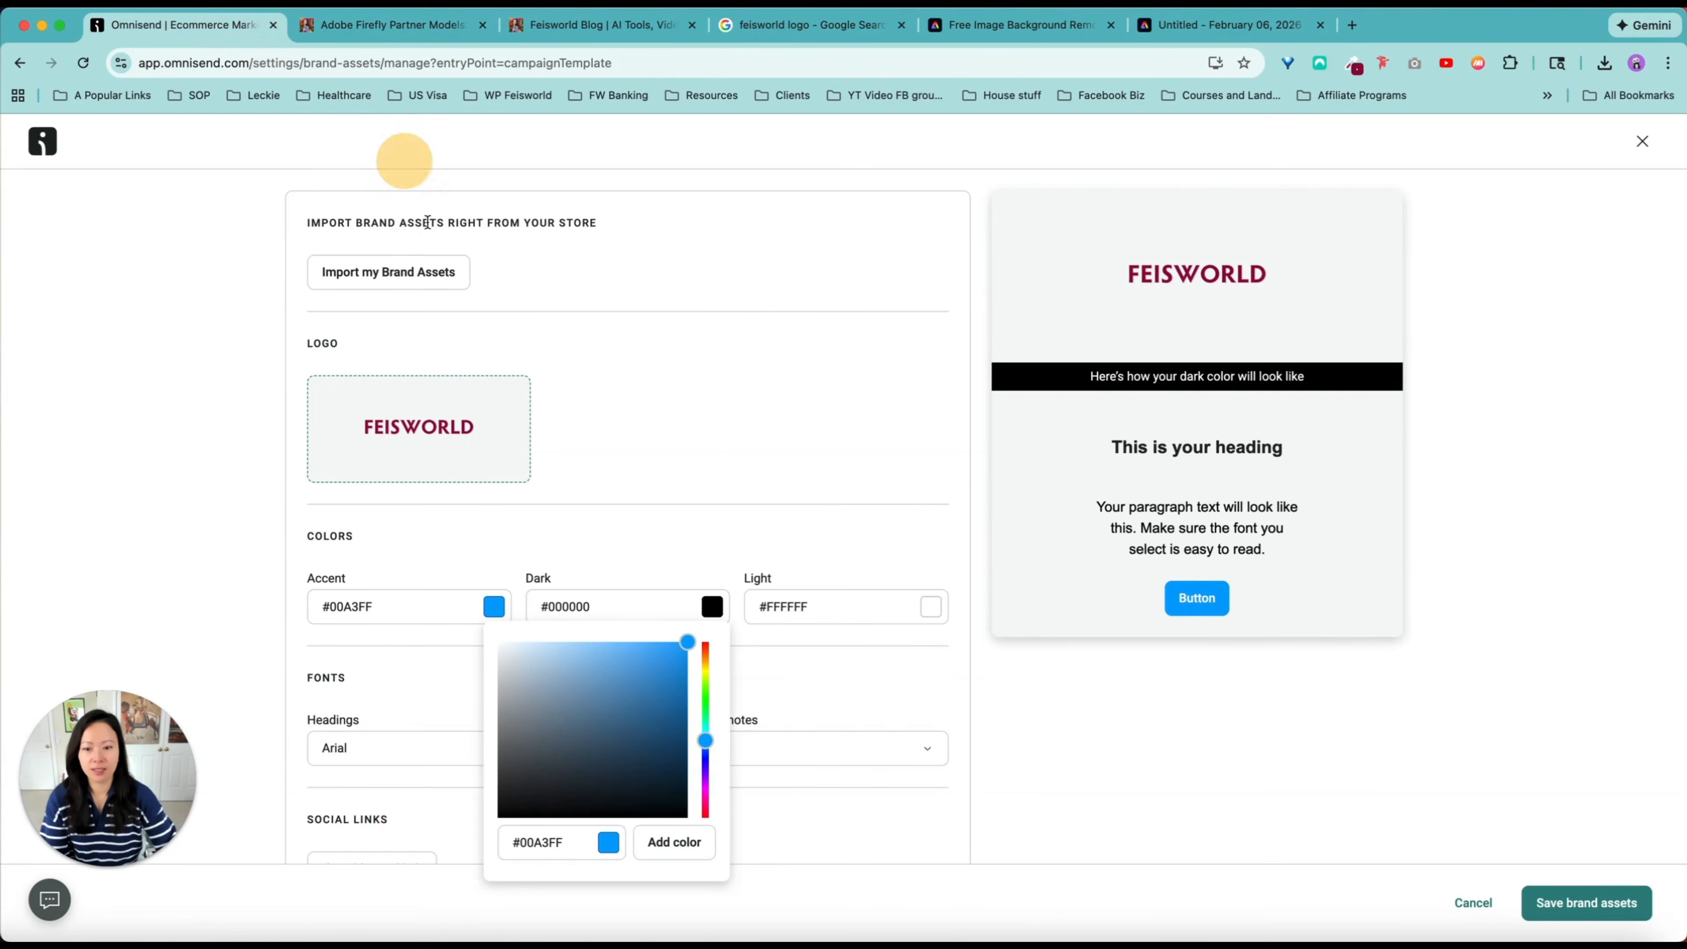
{"action": "double_click", "coordinate": [557, 842]}
{"action": "key", "text": "super+v"}
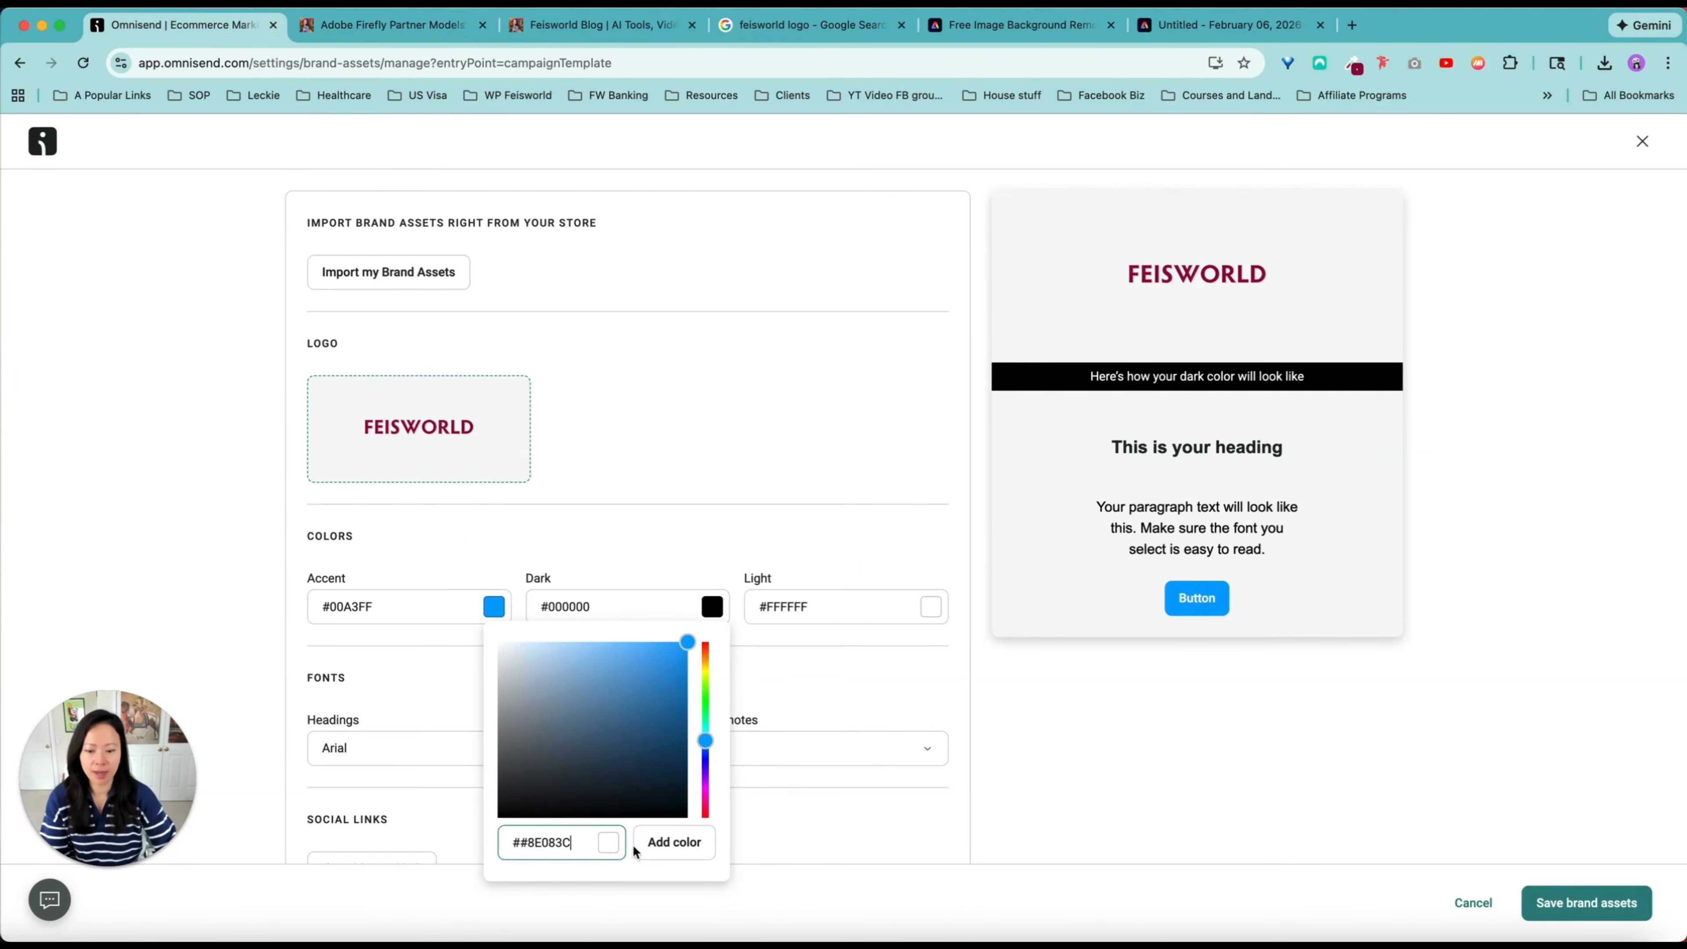
{"action": "left_click", "coordinate": [668, 848]}
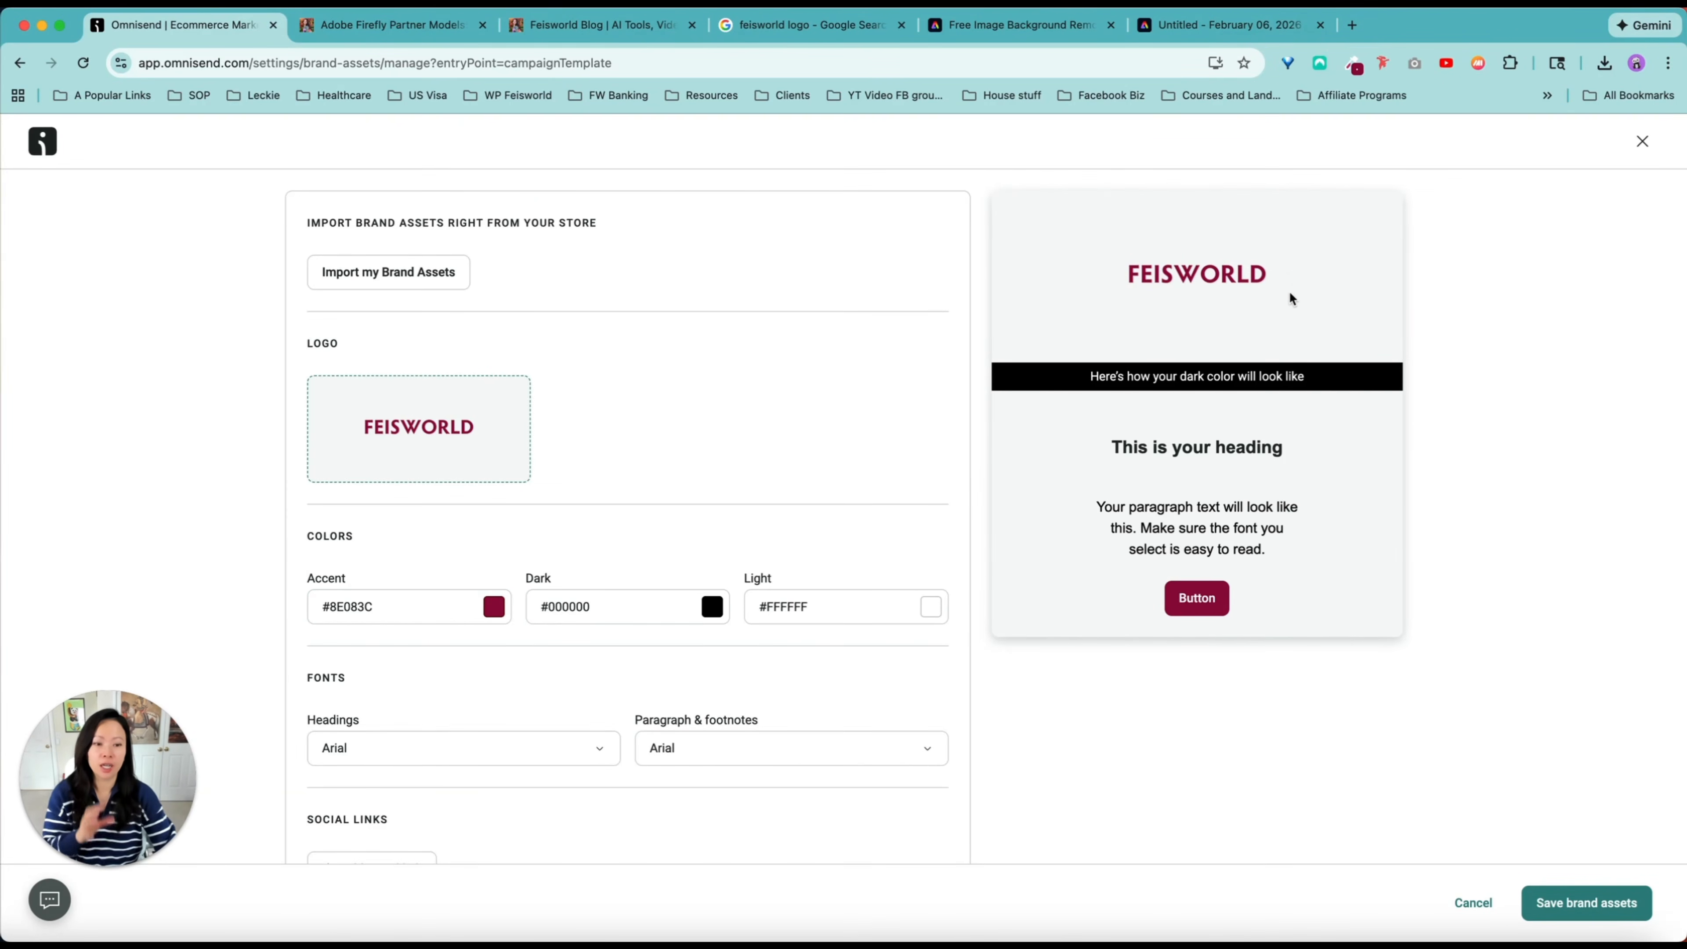
Step: Save the brand assets and return to the campaign's template selection
{"action": "scroll", "coordinate": [1295, 428], "scroll_direction": "down", "scroll_amount": 1}
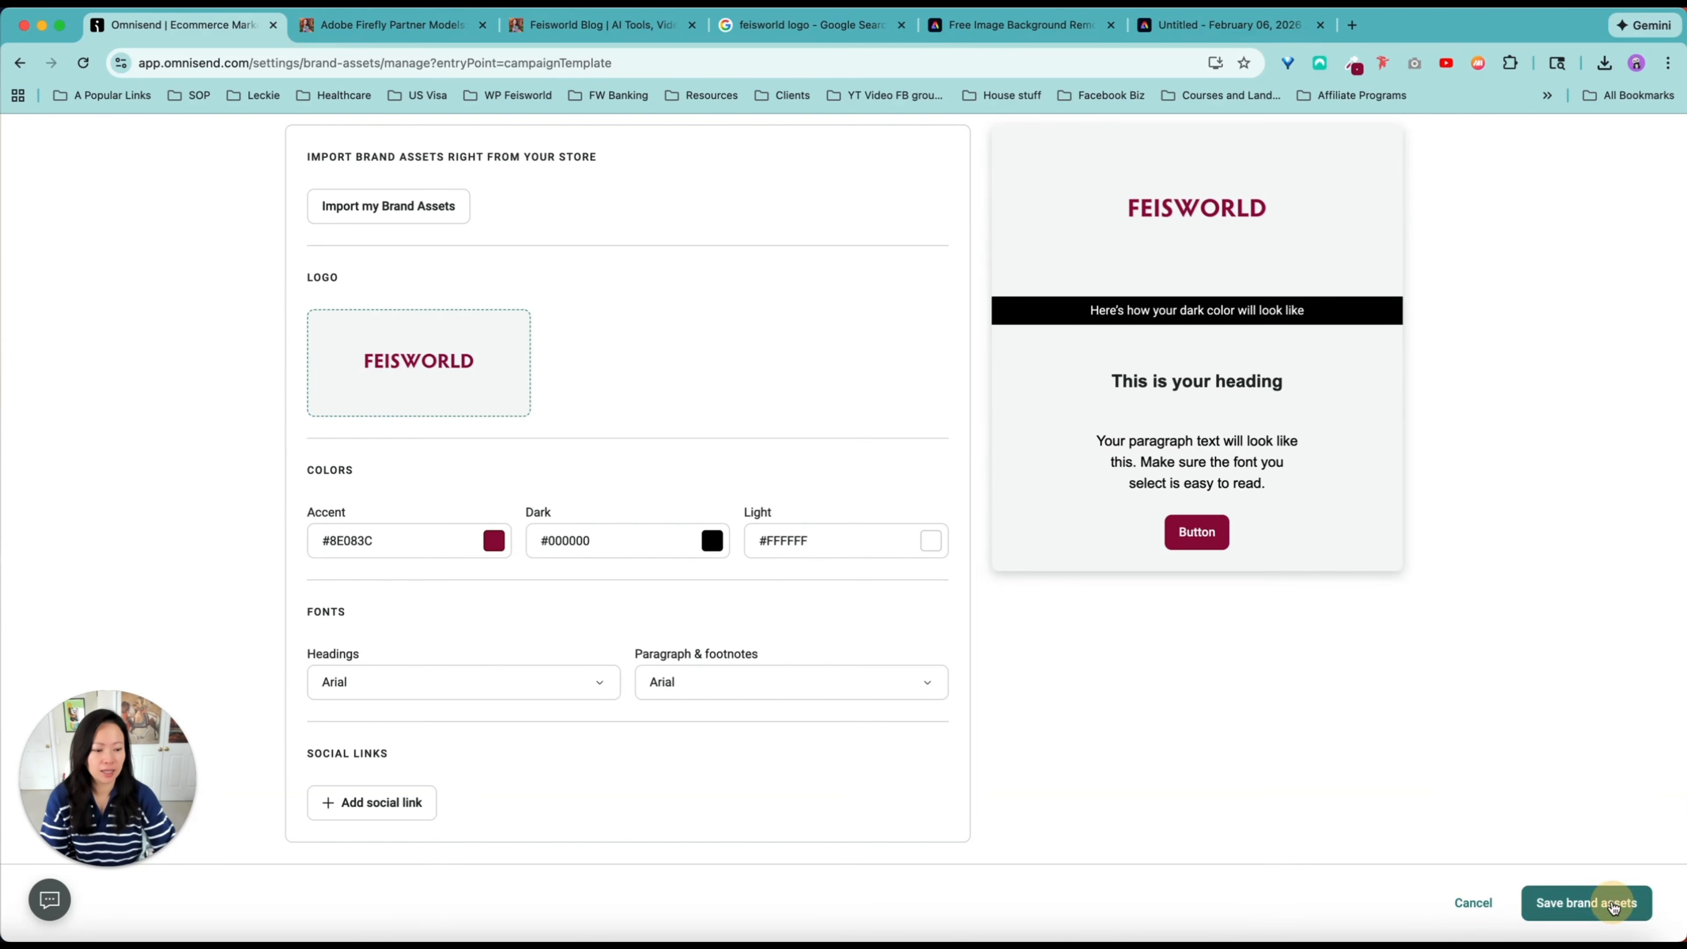
{"action": "left_click", "coordinate": [1585, 907]}
{"action": "scroll", "coordinate": [1566, 134], "scroll_direction": "up", "scroll_amount": 1}
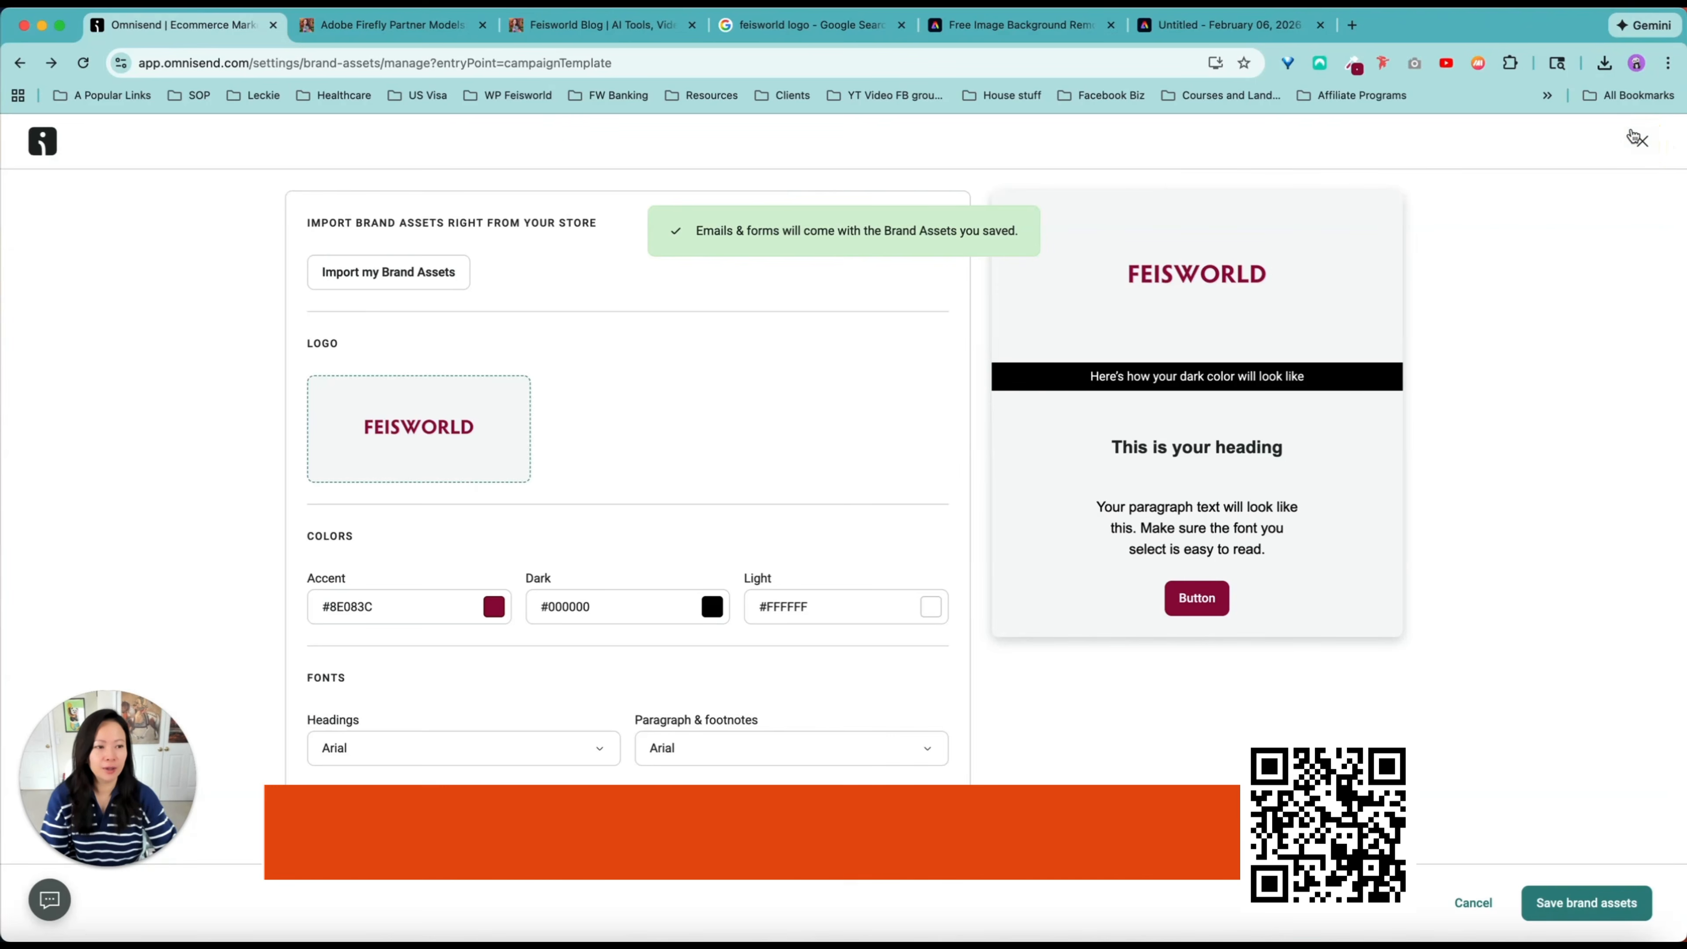
{"action": "left_click", "coordinate": [1640, 141]}
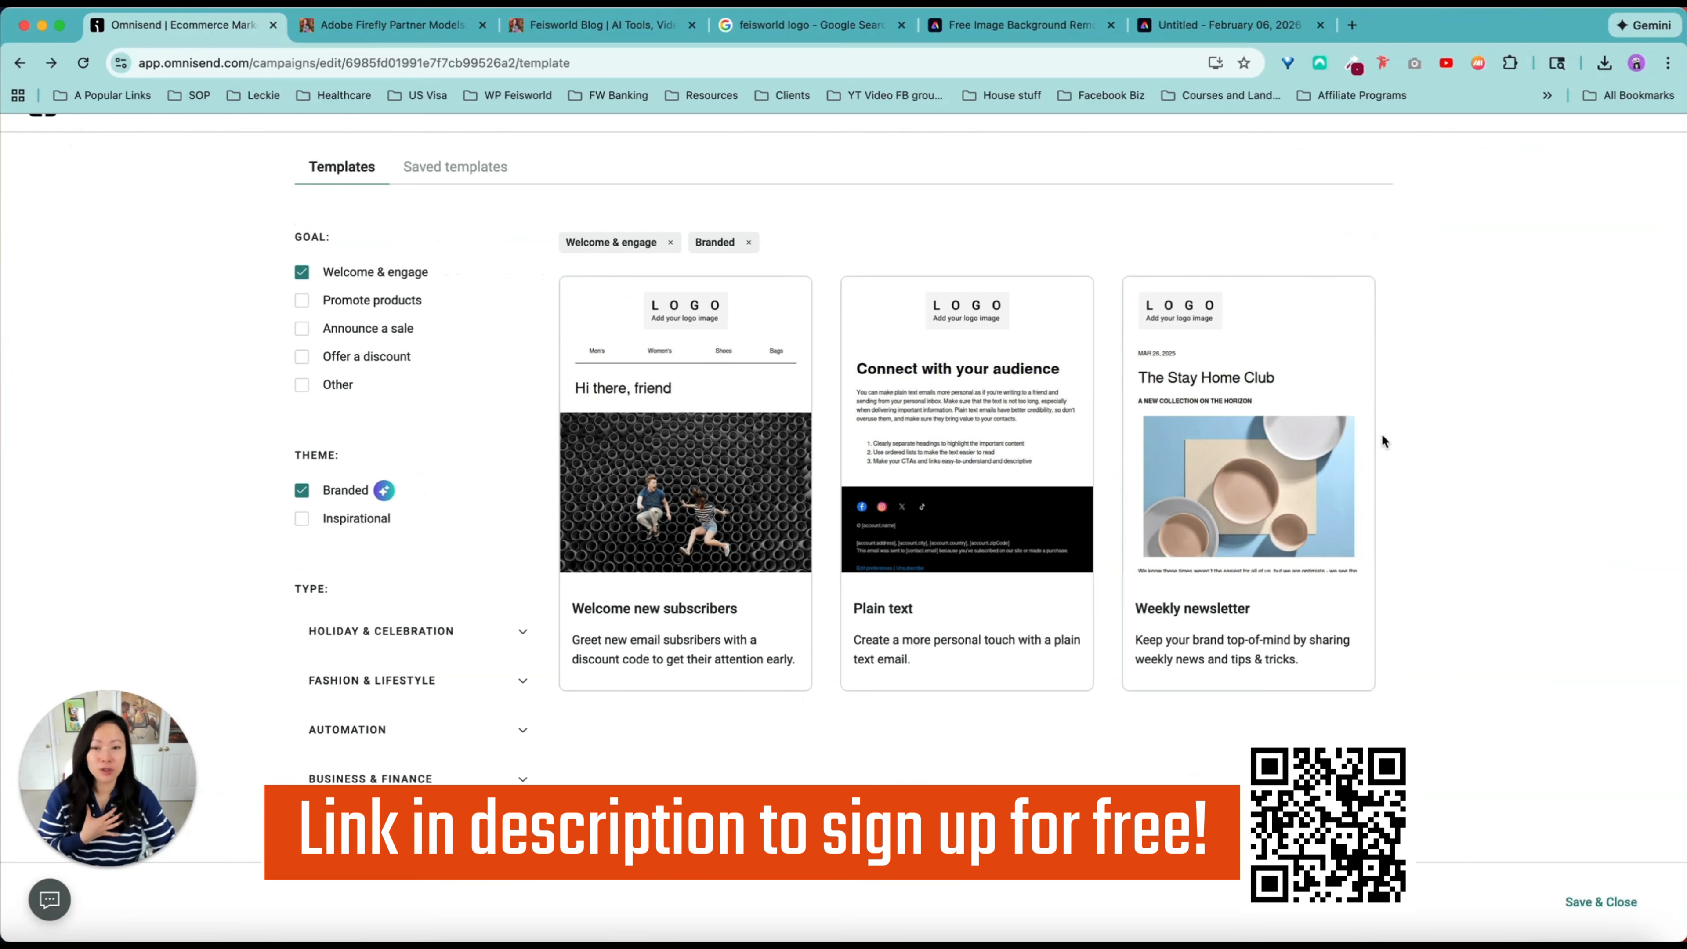
Step: Use the Plain text template for the campaign and inspect its logo header block
{"action": "mouse_move", "coordinate": [946, 432]}
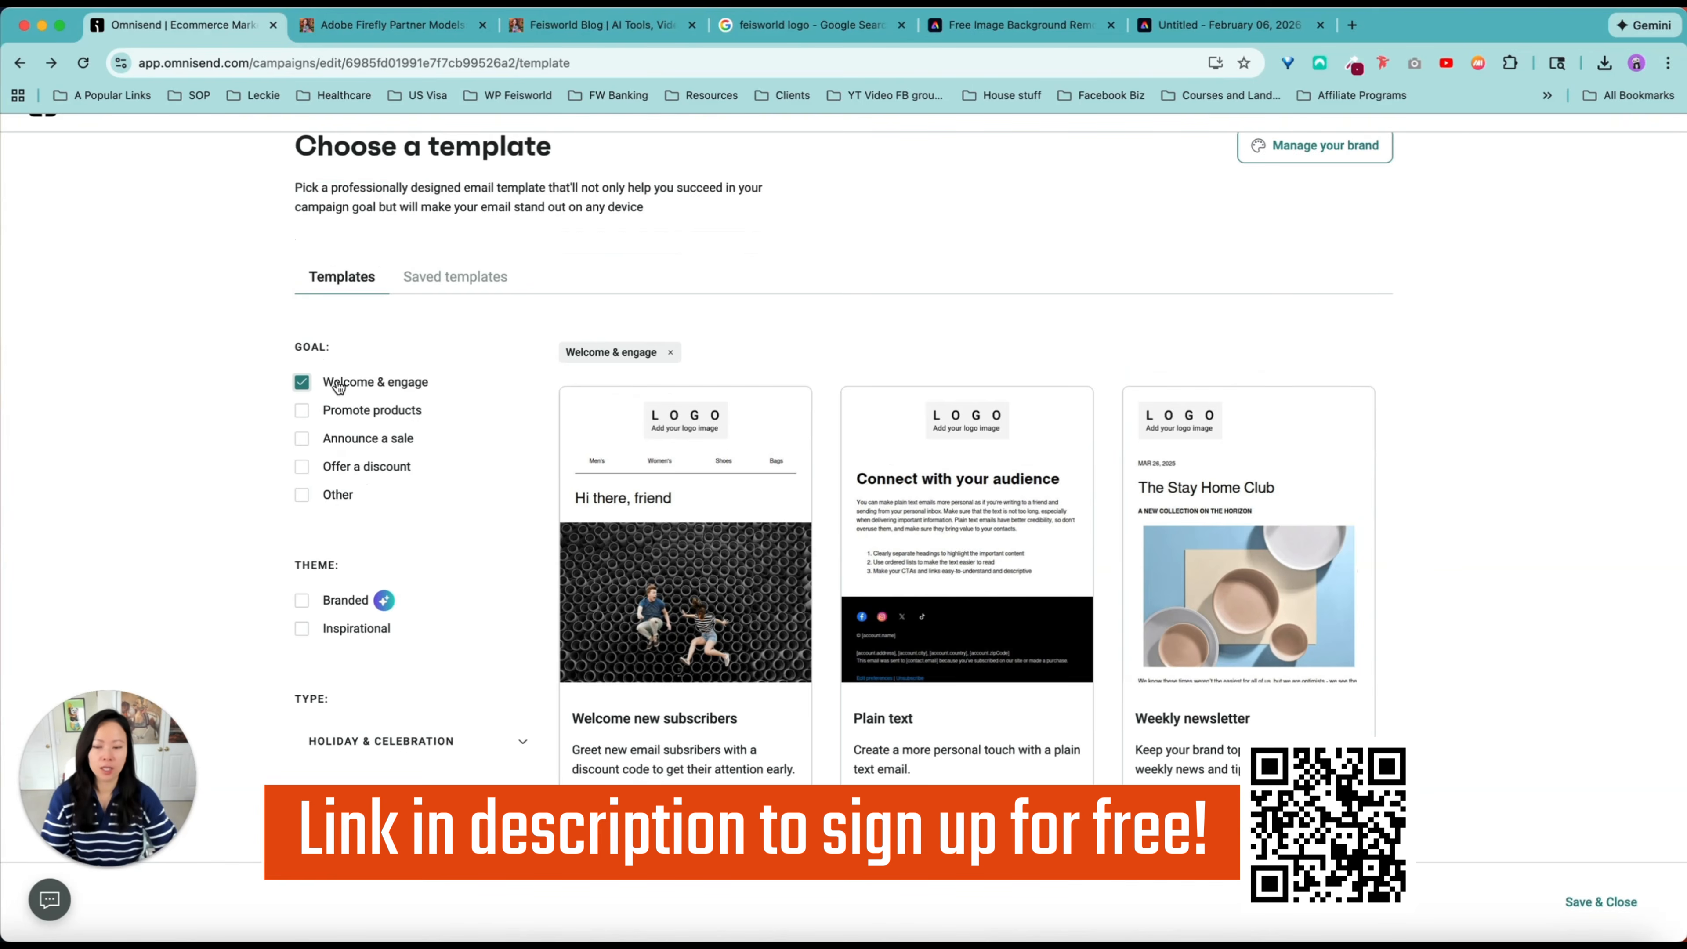
{"action": "mouse_move", "coordinate": [1029, 497]}
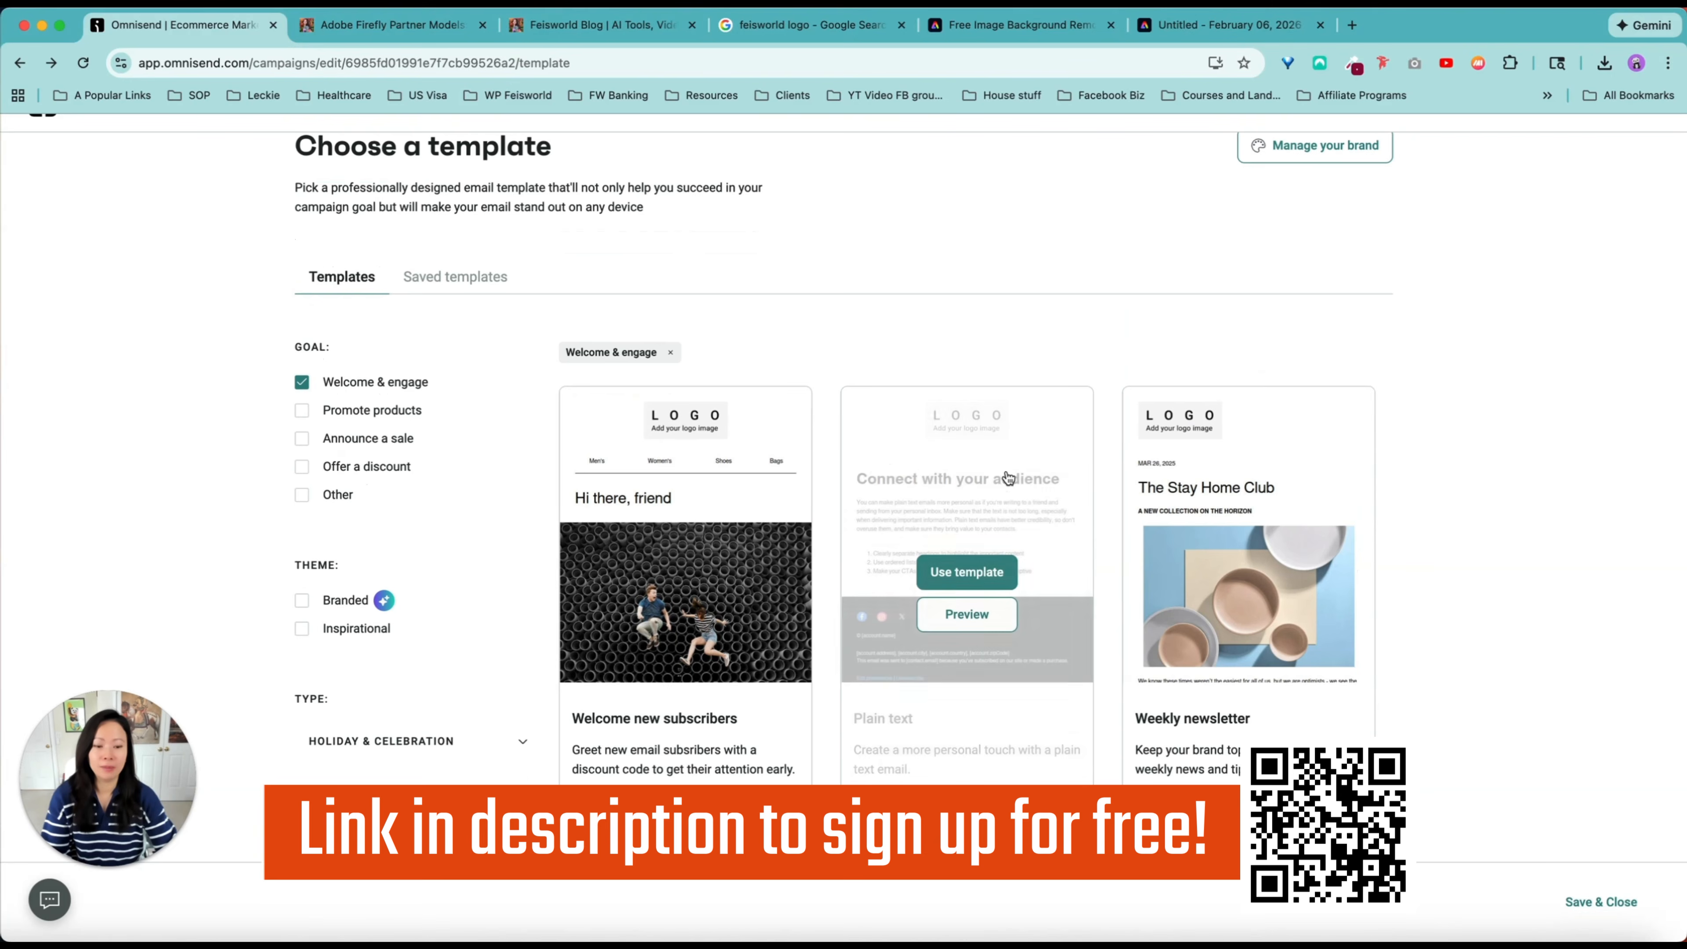
{"action": "left_click", "coordinate": [968, 572]}
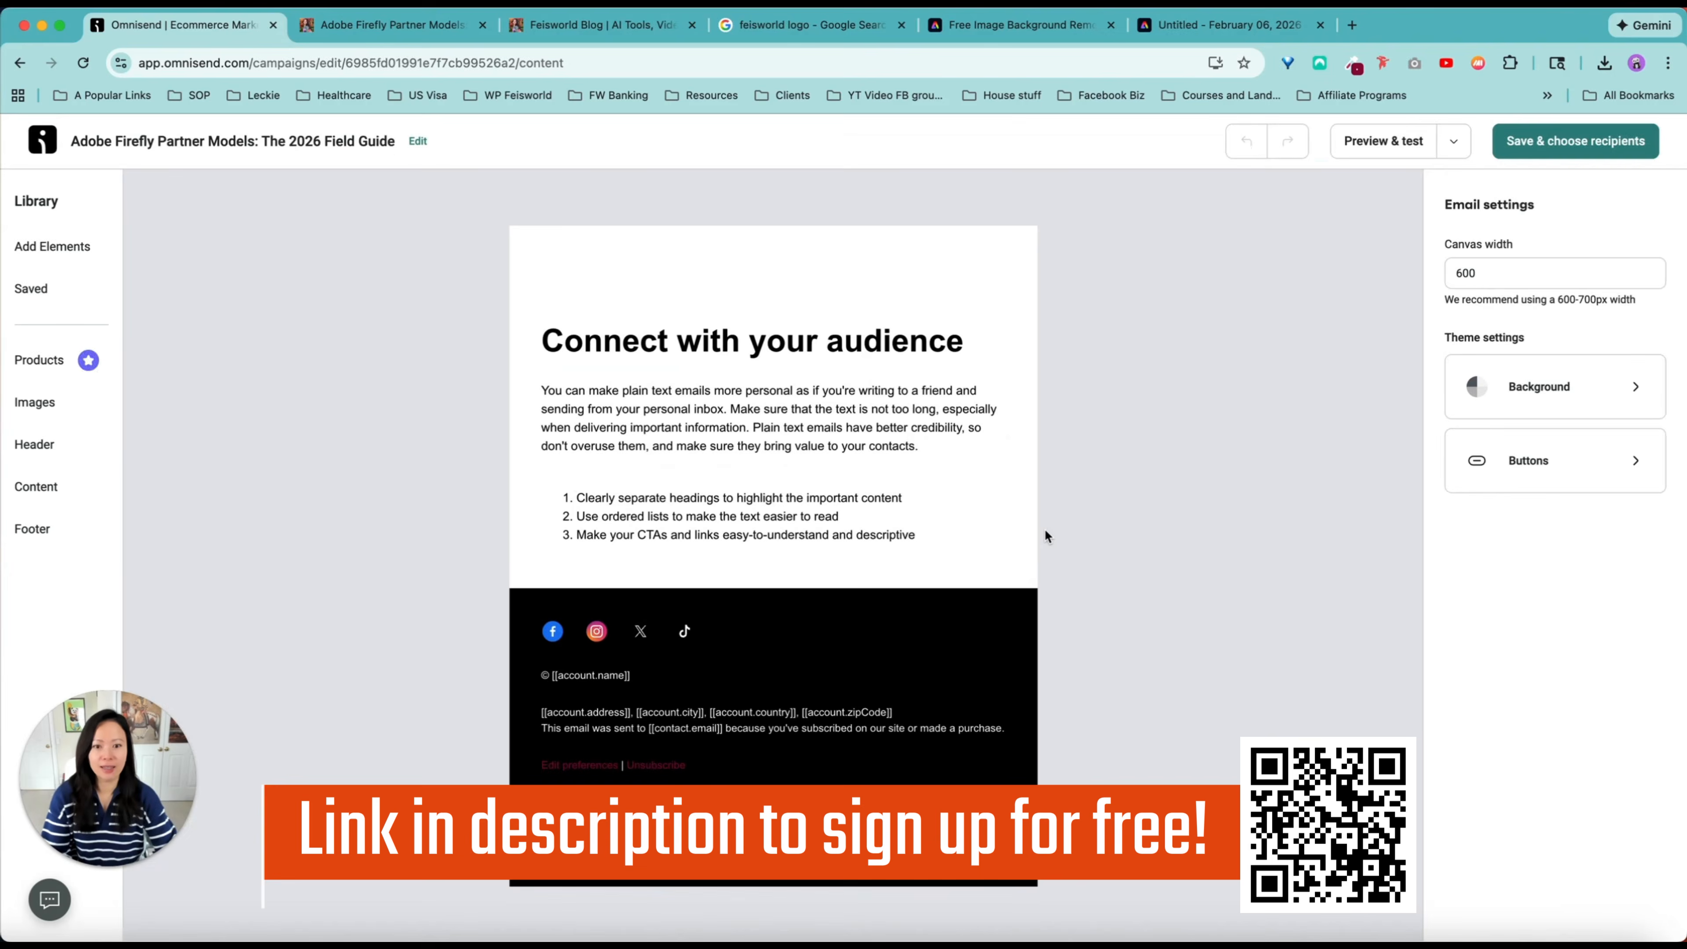
{"action": "left_click", "coordinate": [826, 312]}
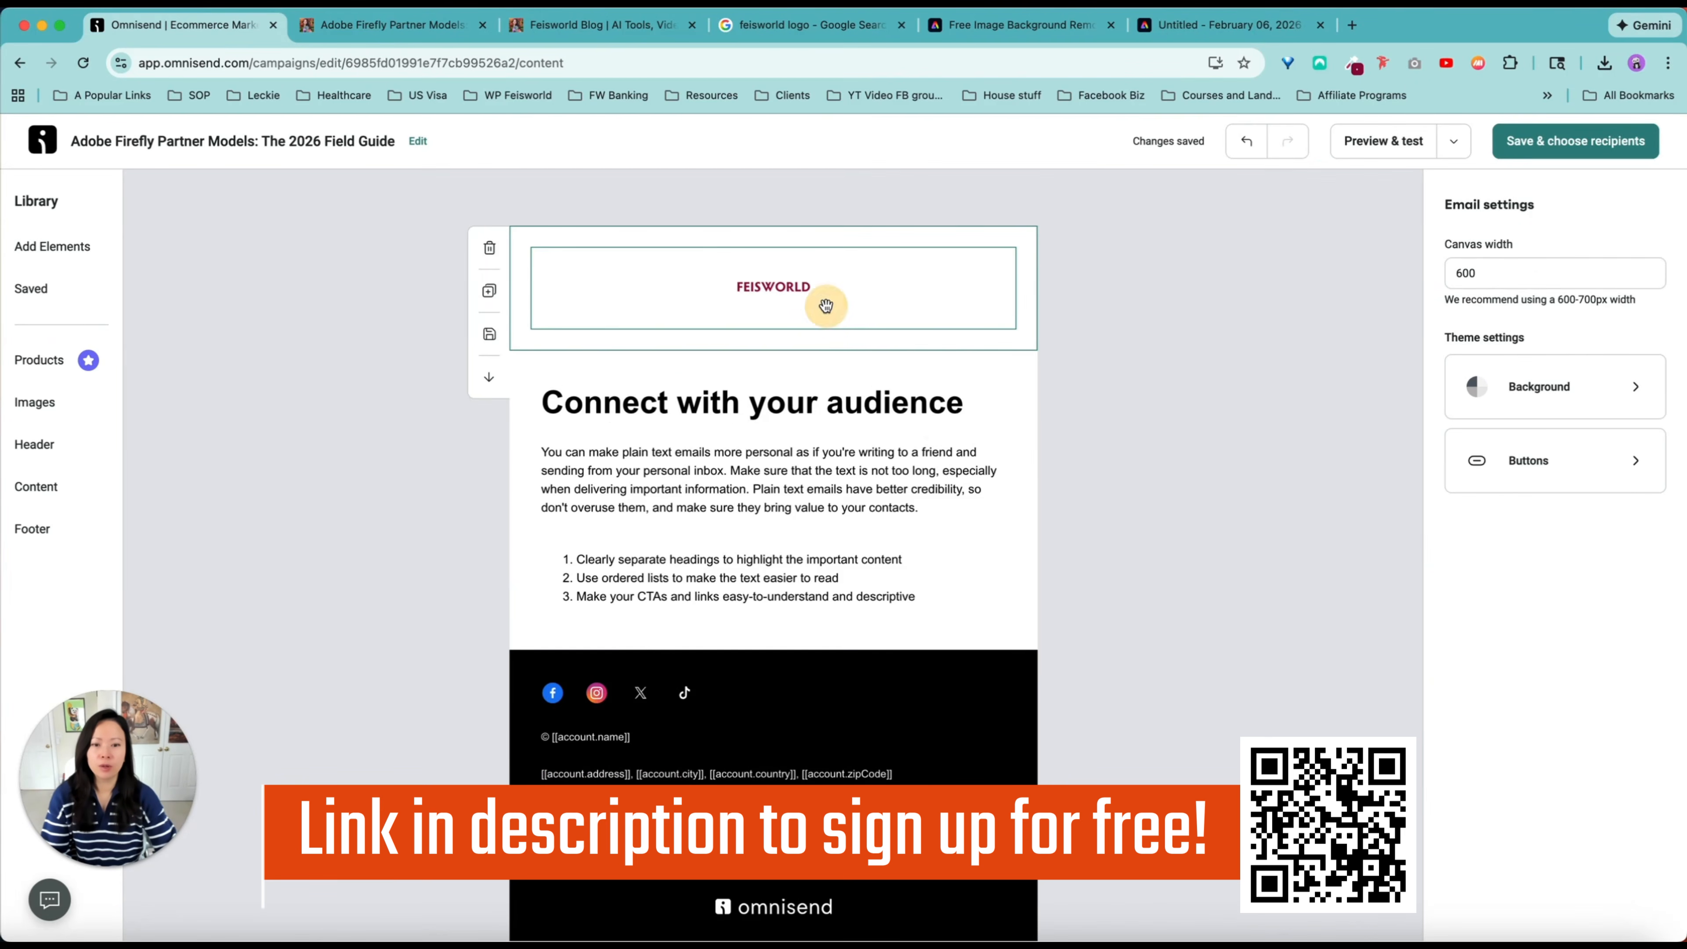
{"action": "mouse_move", "coordinate": [828, 319]}
{"action": "left_mouse_down"}
{"action": "mouse_move", "coordinate": [859, 335]}
{"action": "mouse_move", "coordinate": [827, 309]}
{"action": "left_mouse_up"}
{"action": "left_click", "coordinate": [1223, 456]}
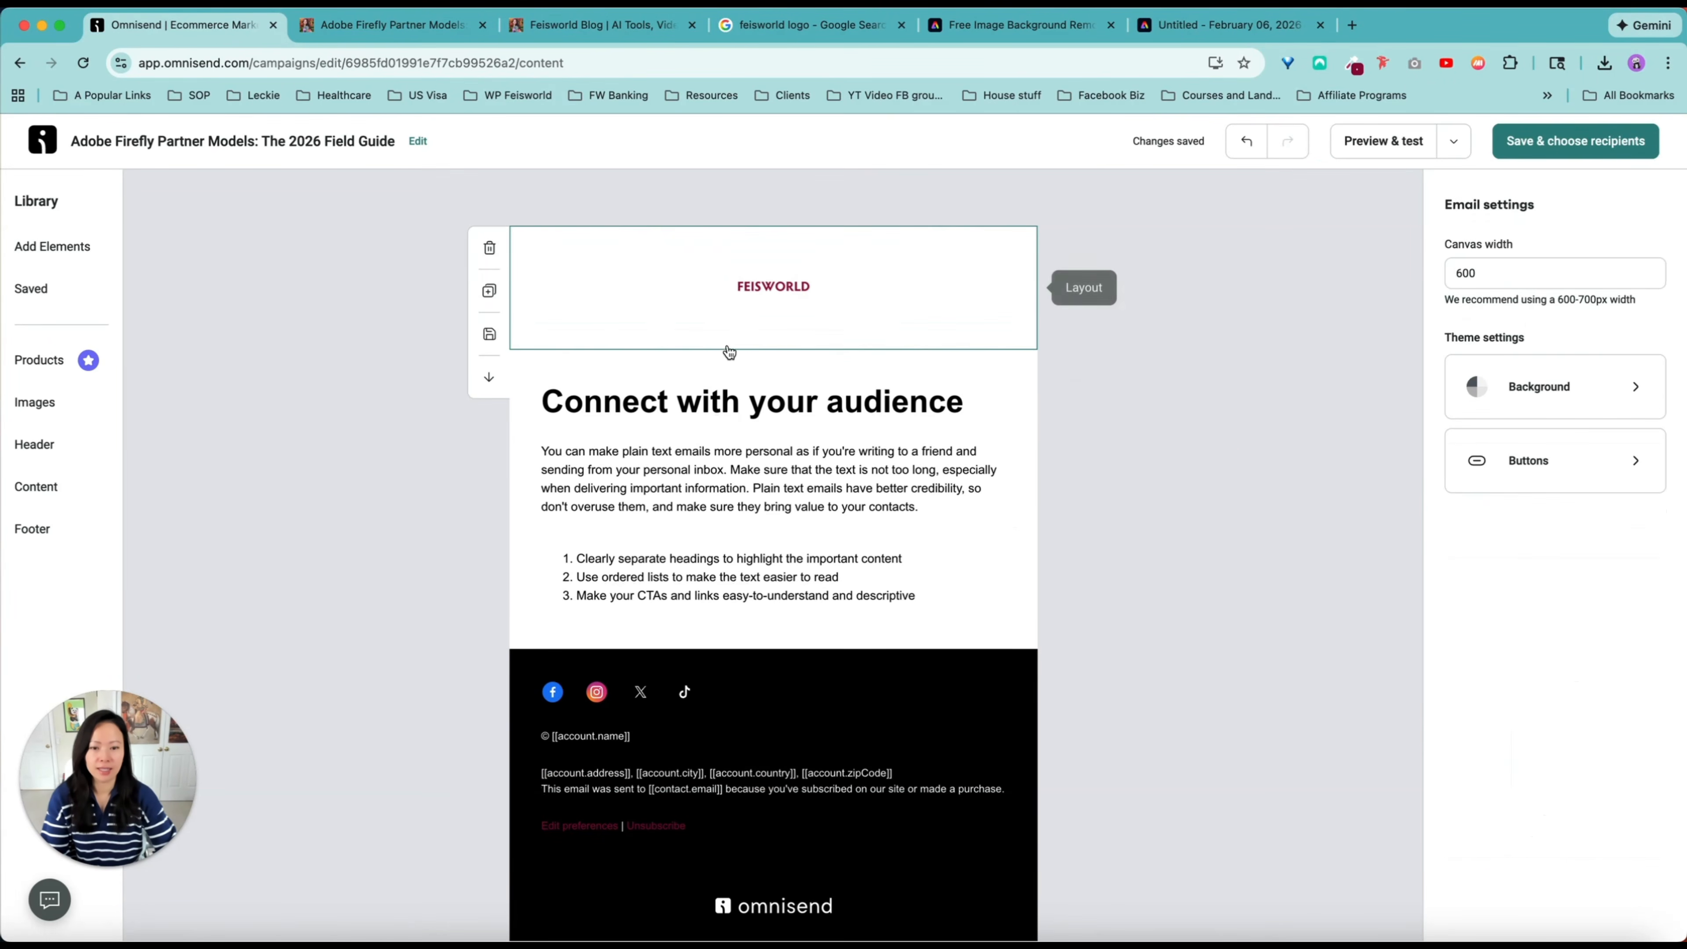
Step: Examine the settings of the logo, heading and paragraph blocks in the email template
{"action": "left_click", "coordinate": [778, 292]}
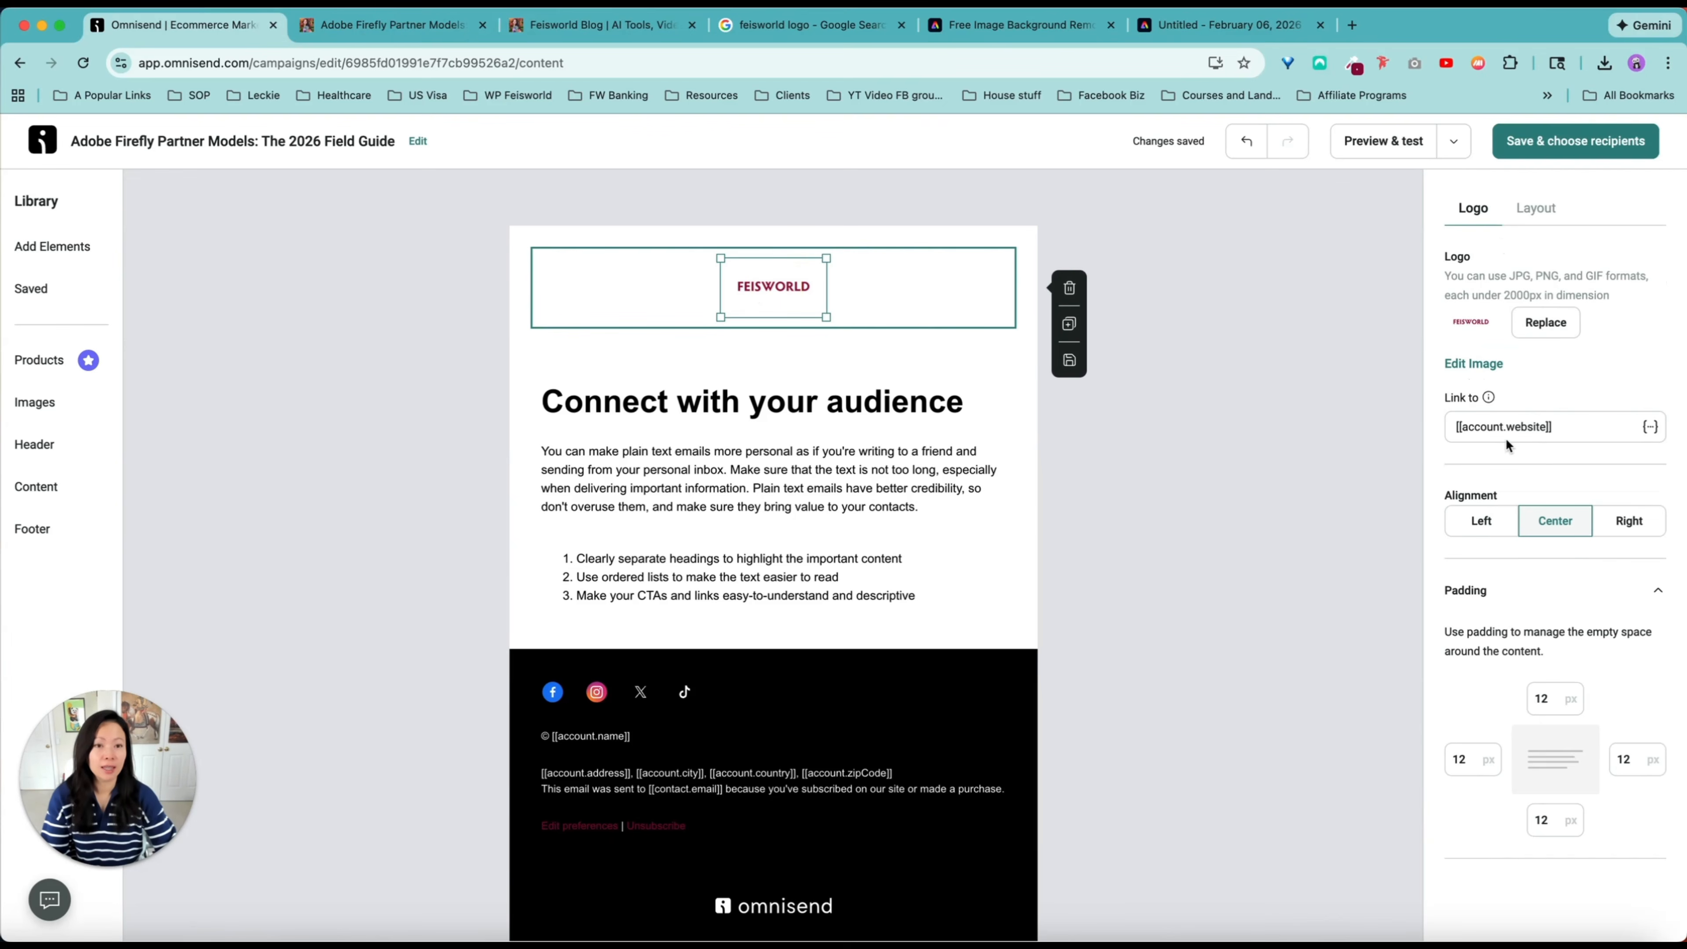
{"action": "left_click", "coordinate": [907, 483]}
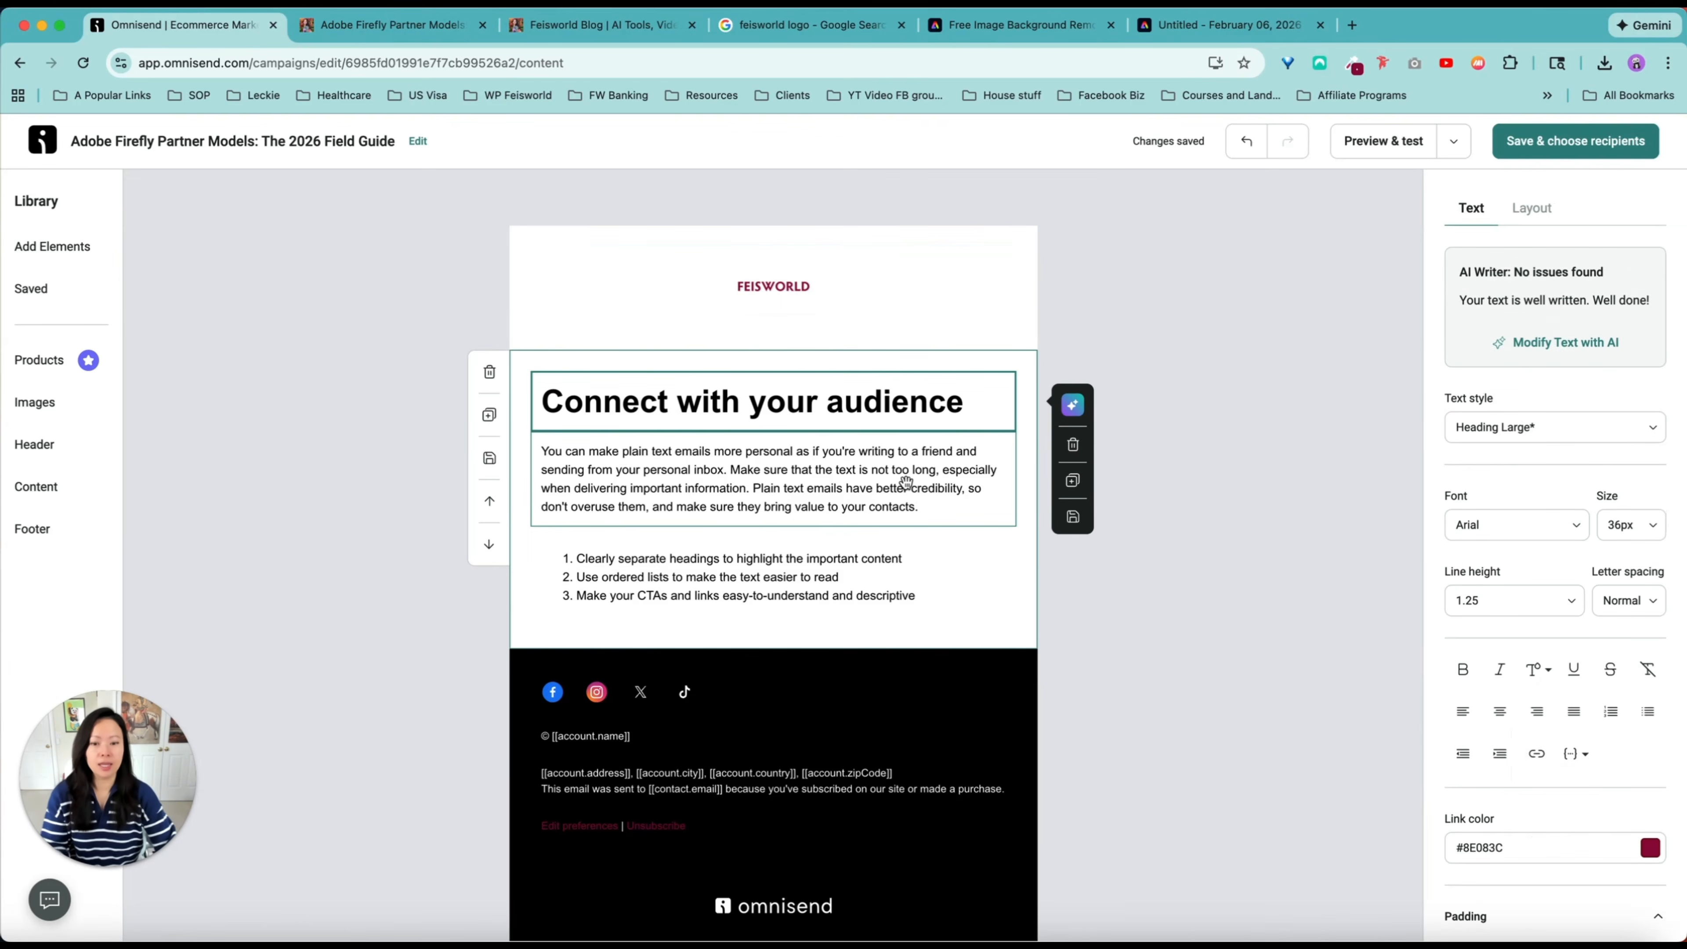
{"action": "left_click", "coordinate": [907, 484]}
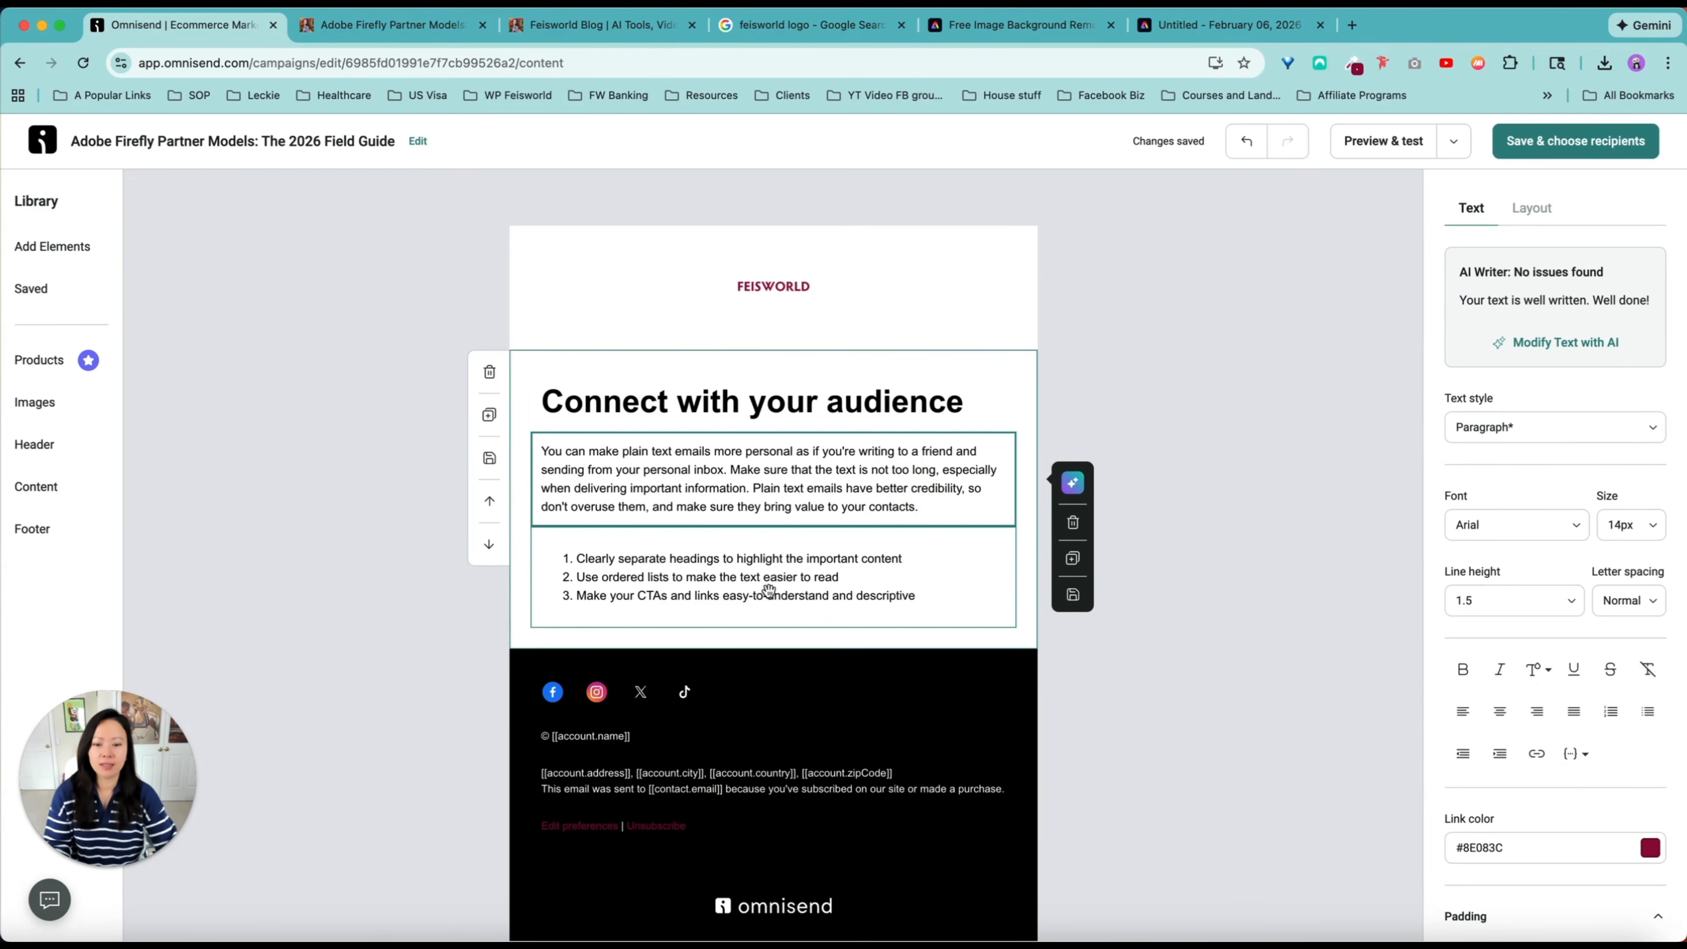
{"action": "left_click", "coordinate": [1141, 373]}
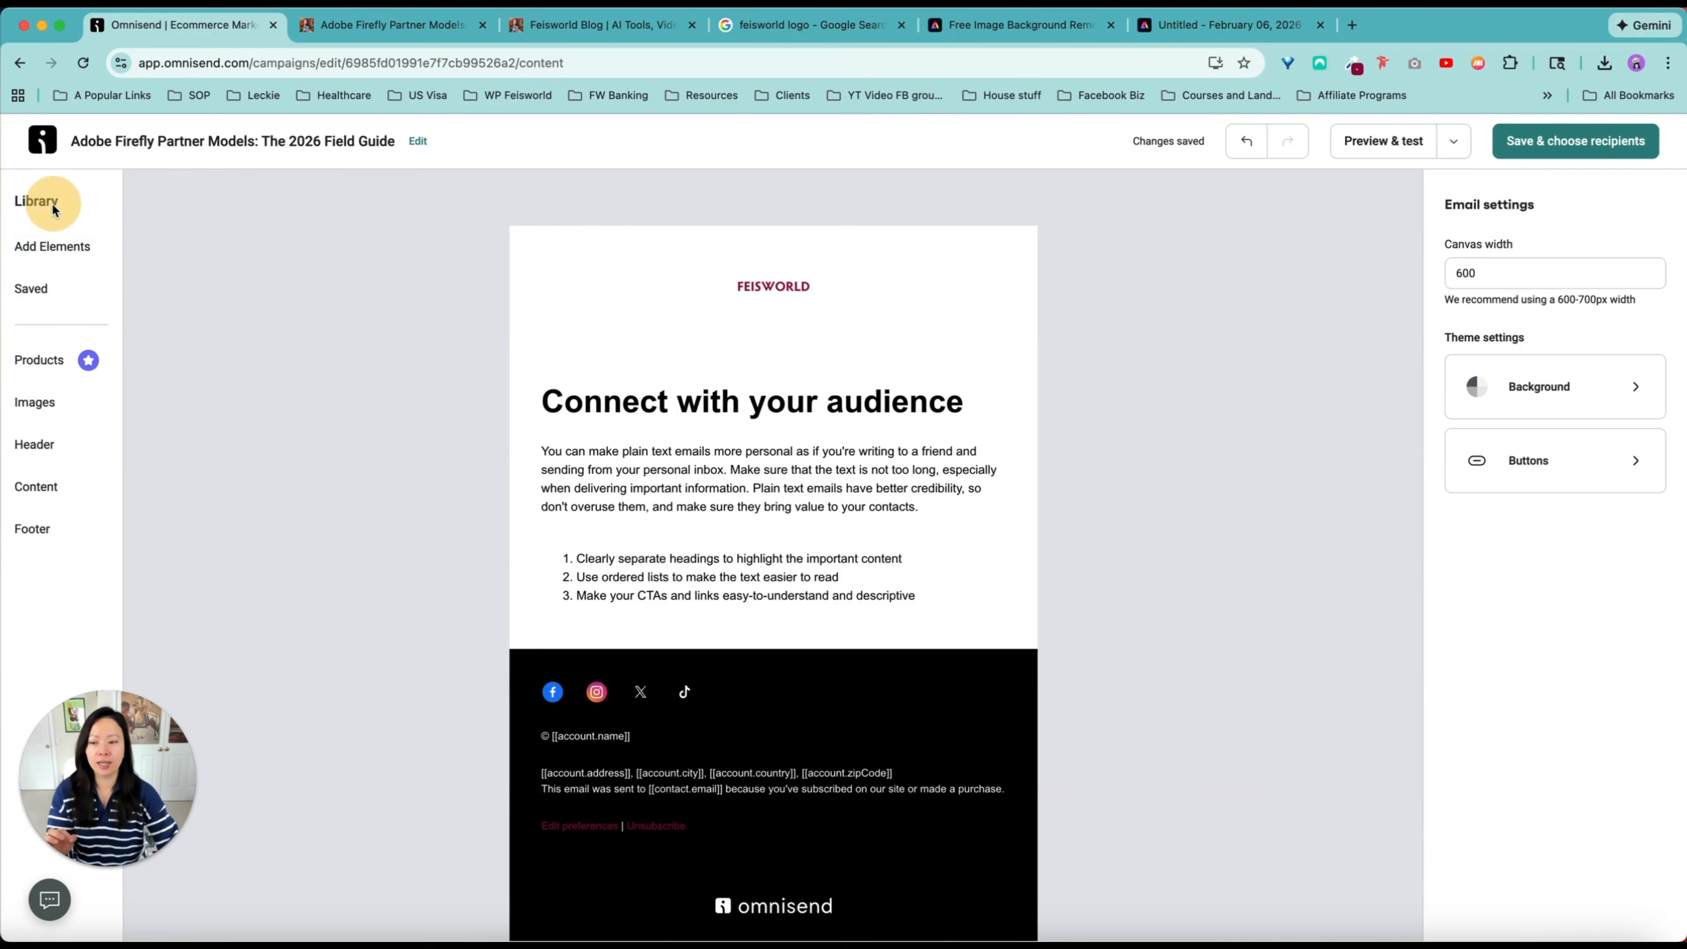
Step: Add an empty text block below the paragraph and an image block directly under the heading
{"action": "left_click", "coordinate": [60, 248]}
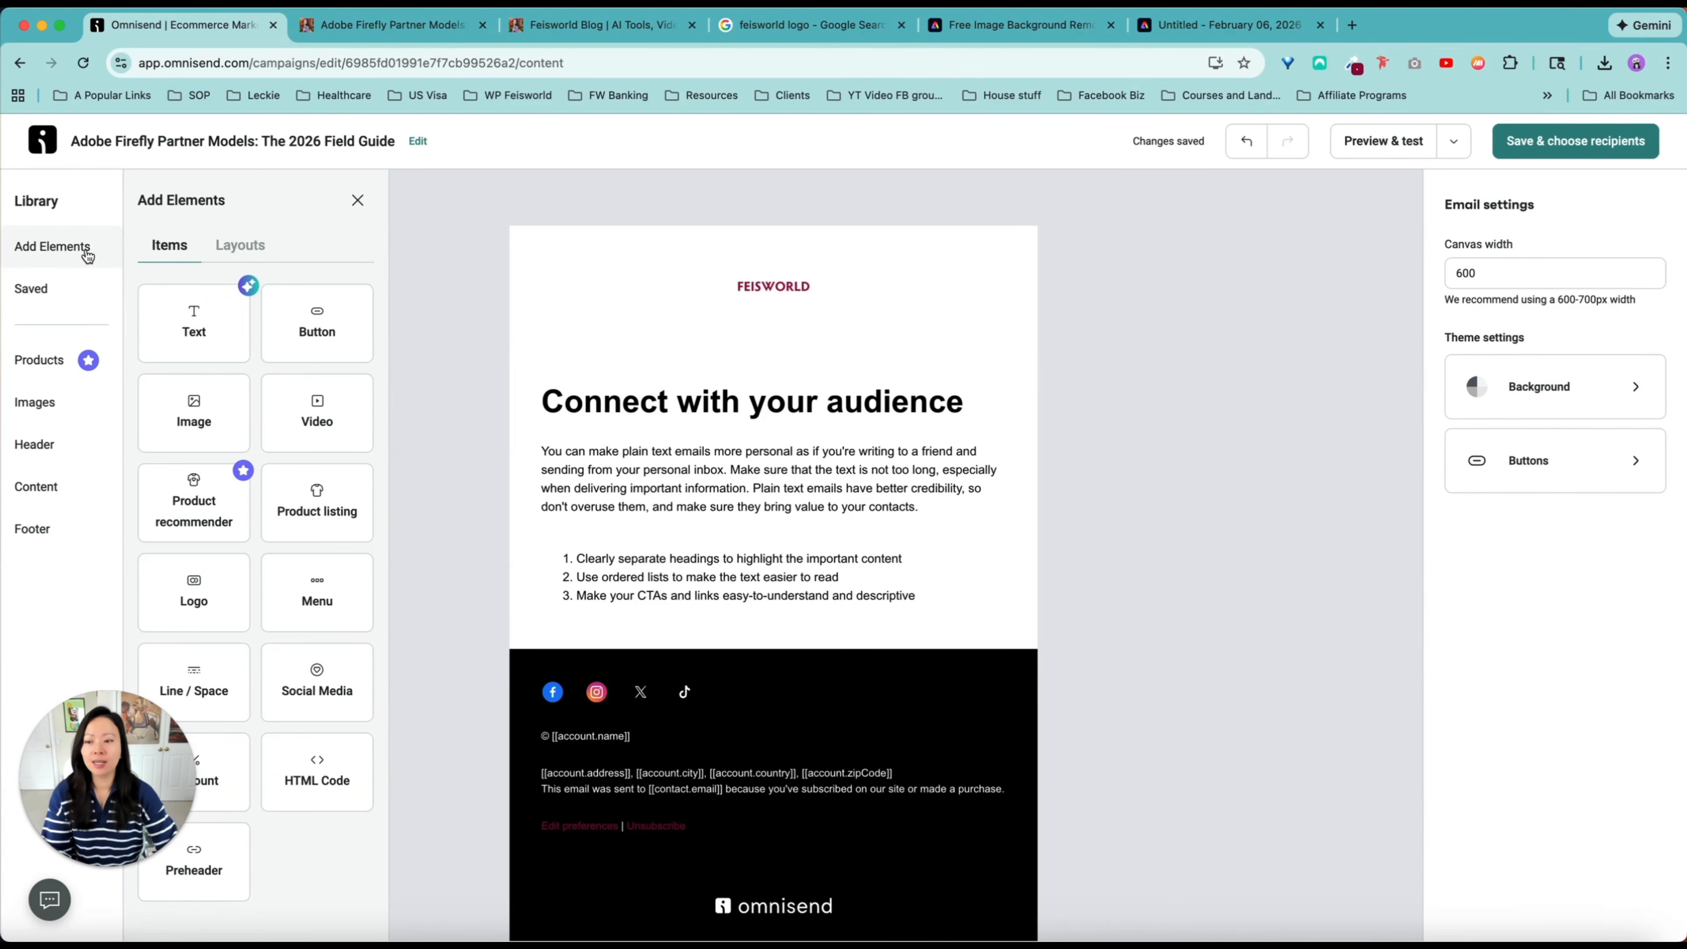
{"action": "mouse_move", "coordinate": [149, 742]}
{"action": "left_click_drag", "start_coordinate": [149, 743], "coordinate": [1357, 244]}
{"action": "left_click", "coordinate": [340, 248]}
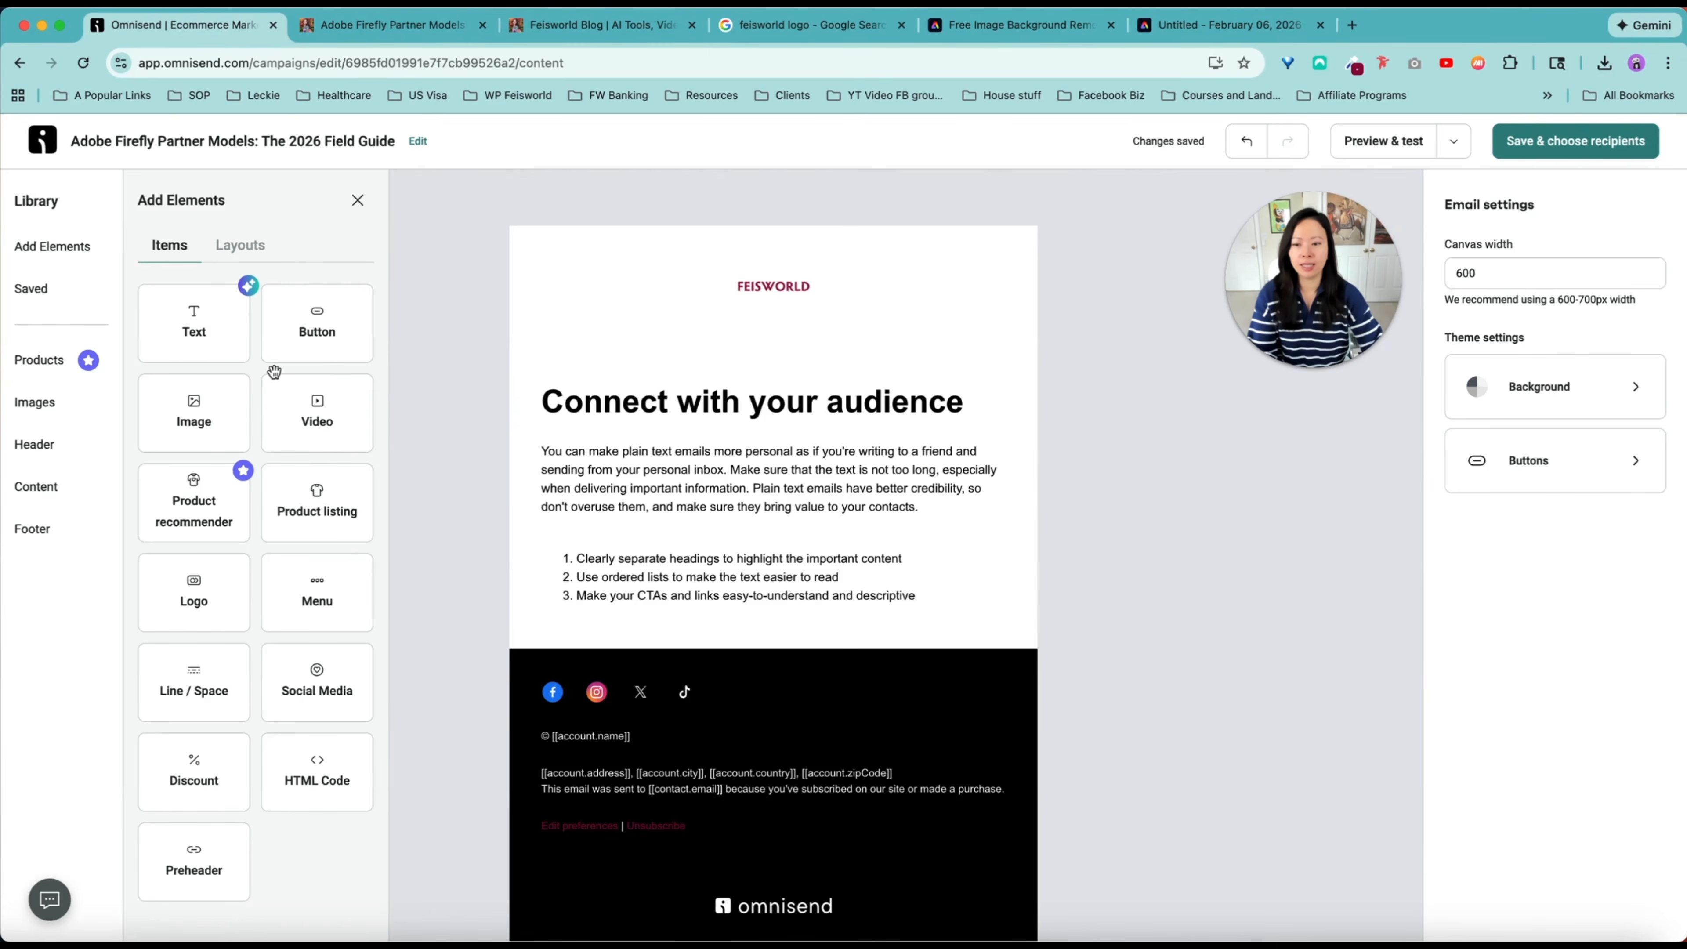
{"action": "left_click_drag", "start_coordinate": [207, 339], "coordinate": [637, 584]}
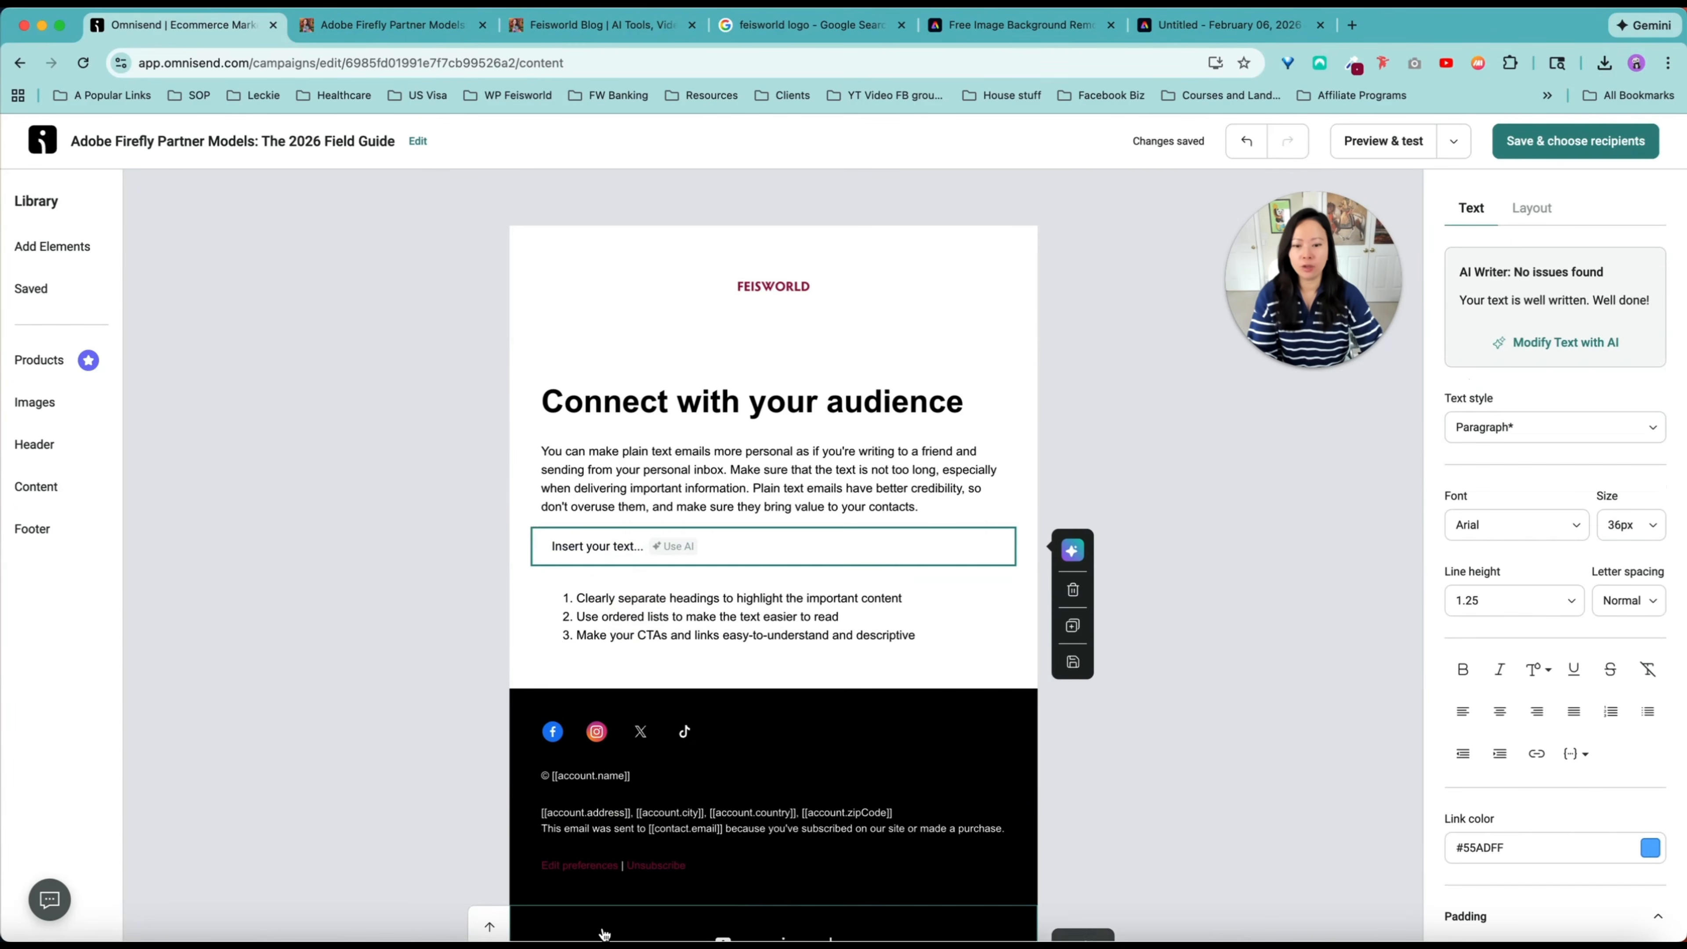
{"action": "left_click", "coordinate": [65, 249]}
{"action": "left_click_drag", "start_coordinate": [191, 404], "coordinate": [717, 444]}
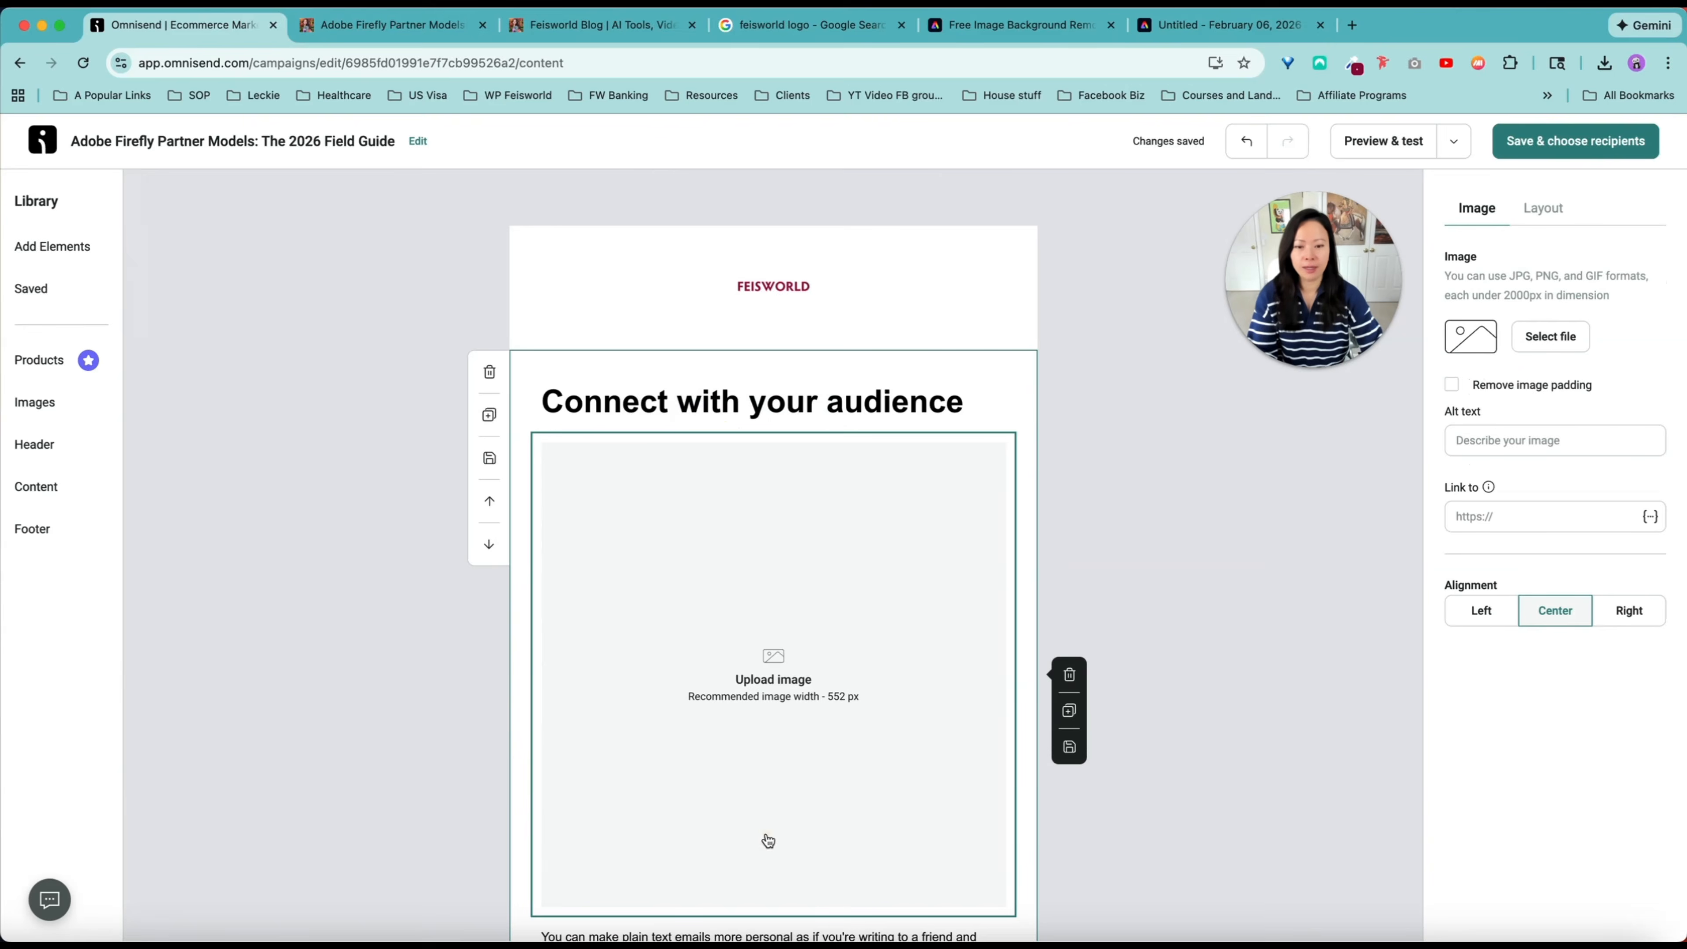
Step: Add a video block below the numbered list and a button beneath the video
{"action": "scroll", "coordinate": [850, 734], "scroll_direction": "down", "scroll_amount": 4}
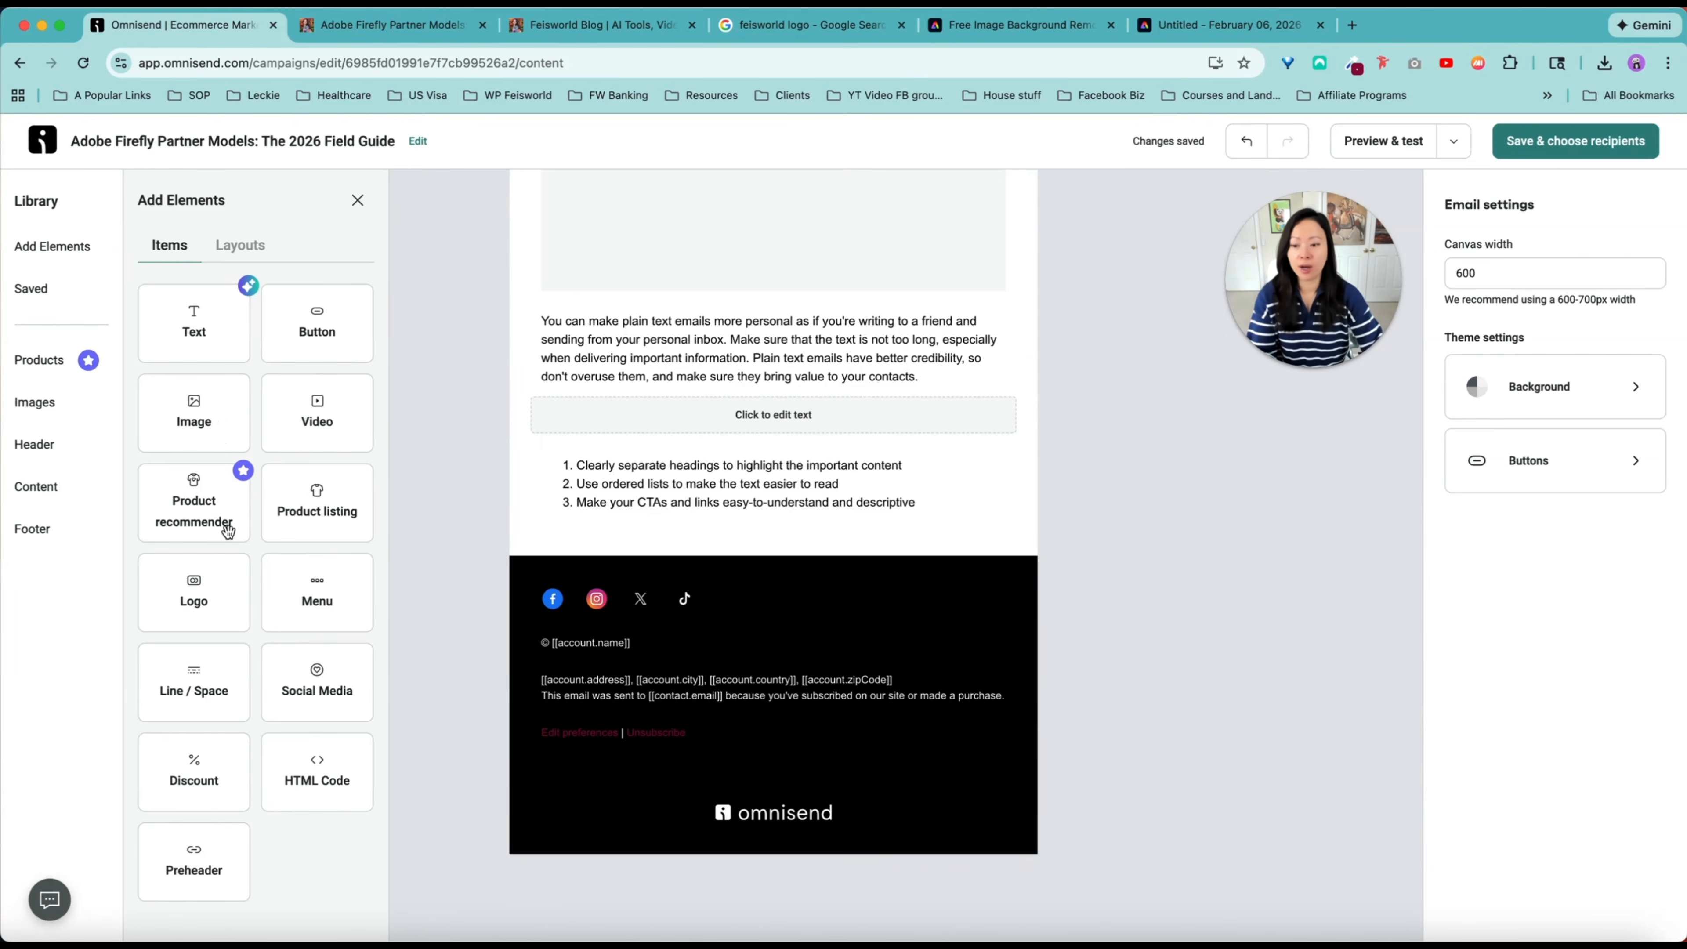
{"action": "left_click_drag", "start_coordinate": [332, 425], "coordinate": [764, 542]}
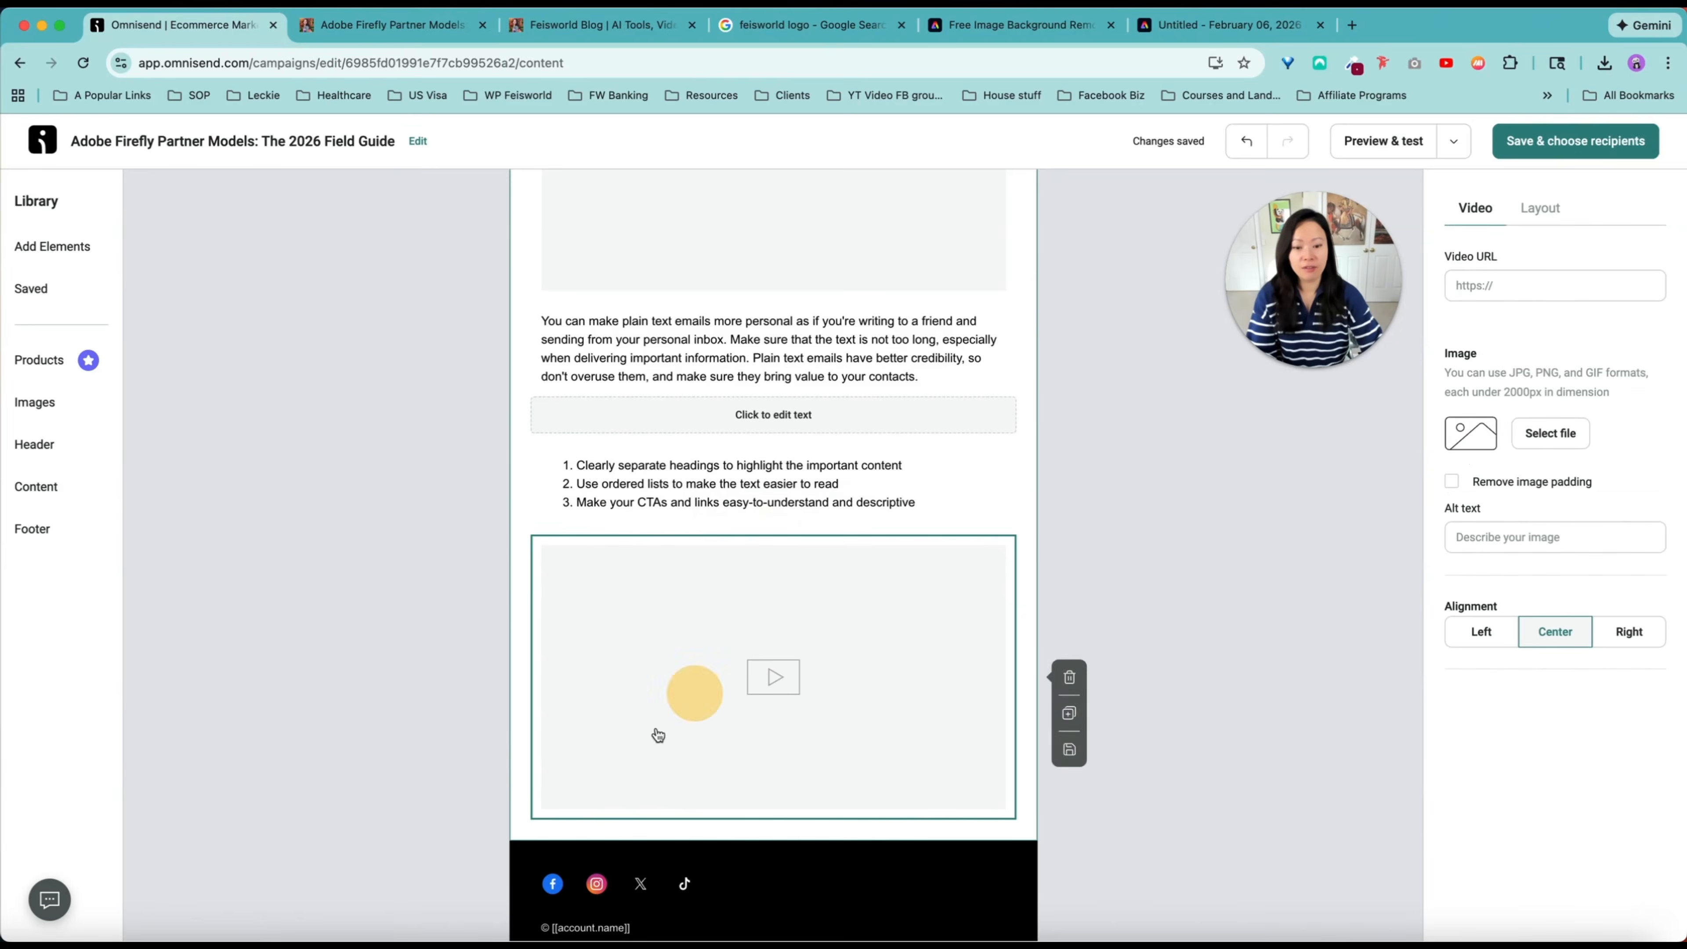
{"action": "left_click", "coordinate": [52, 247]}
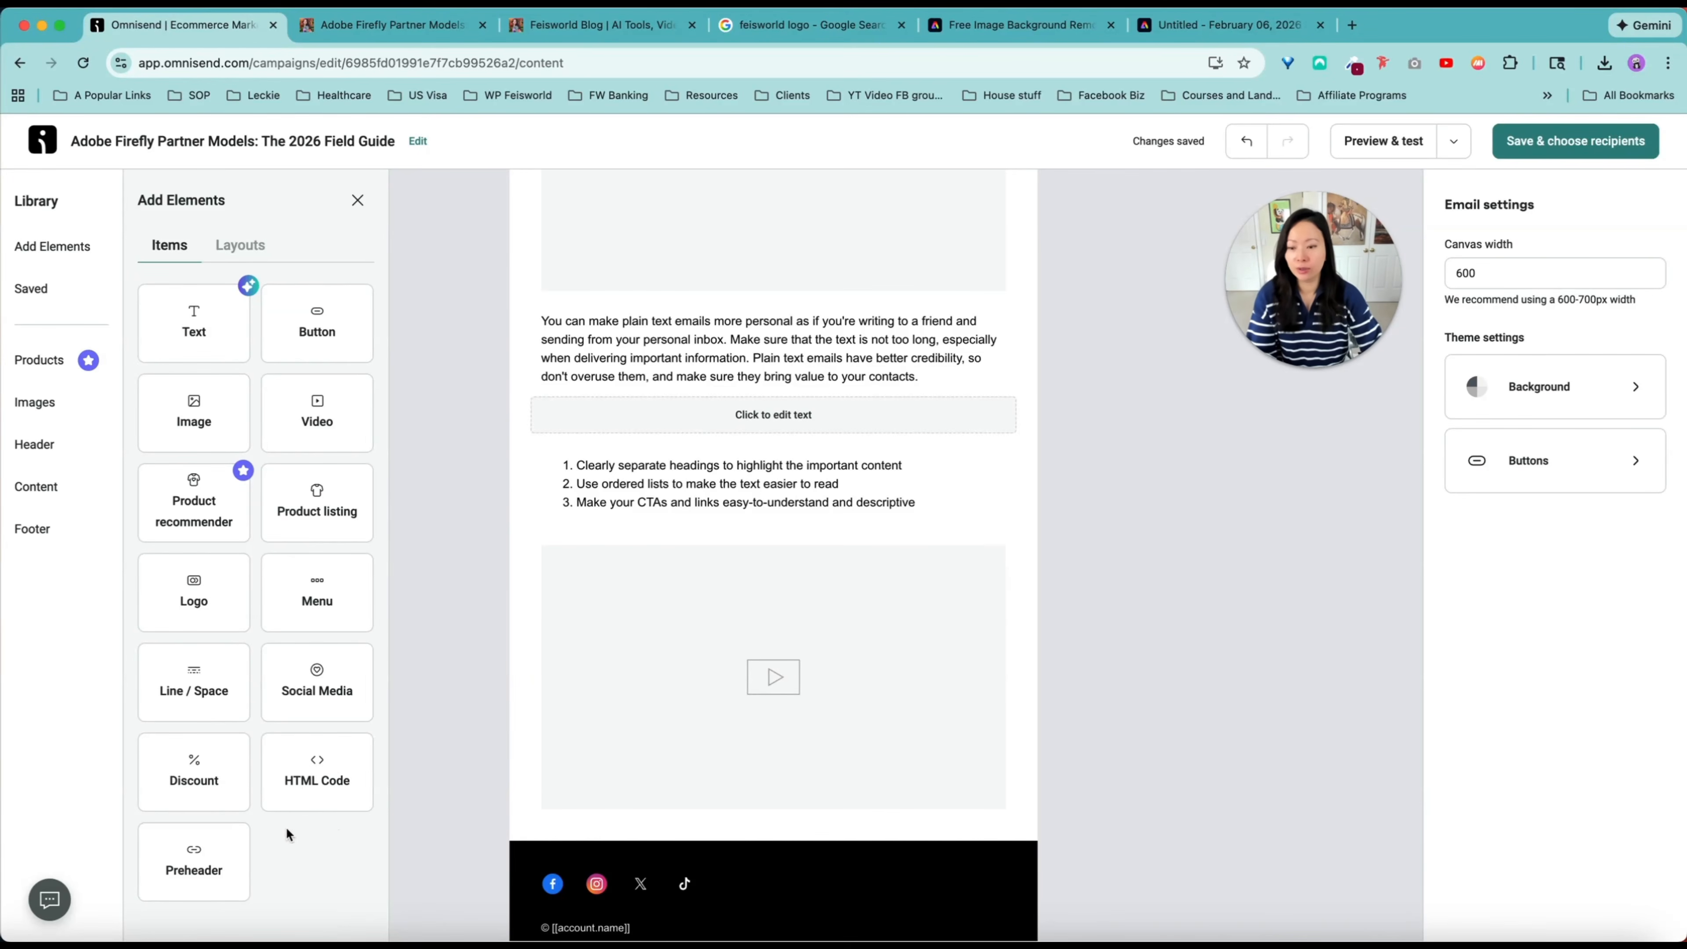
{"action": "left_click_drag", "start_coordinate": [310, 323], "coordinate": [757, 830]}
{"action": "scroll", "coordinate": [957, 771], "scroll_direction": "down", "scroll_amount": 5}
{"action": "scroll", "coordinate": [958, 767], "scroll_direction": "up", "scroll_amount": 15}
{"action": "scroll", "coordinate": [958, 768], "scroll_direction": "down", "scroll_amount": 10}
{"action": "scroll", "coordinate": [162, 320], "scroll_direction": "up", "scroll_amount": 10}
Step: Browse the library's column layouts and its product, image, header, content and footer blocks
{"action": "left_click", "coordinate": [65, 256]}
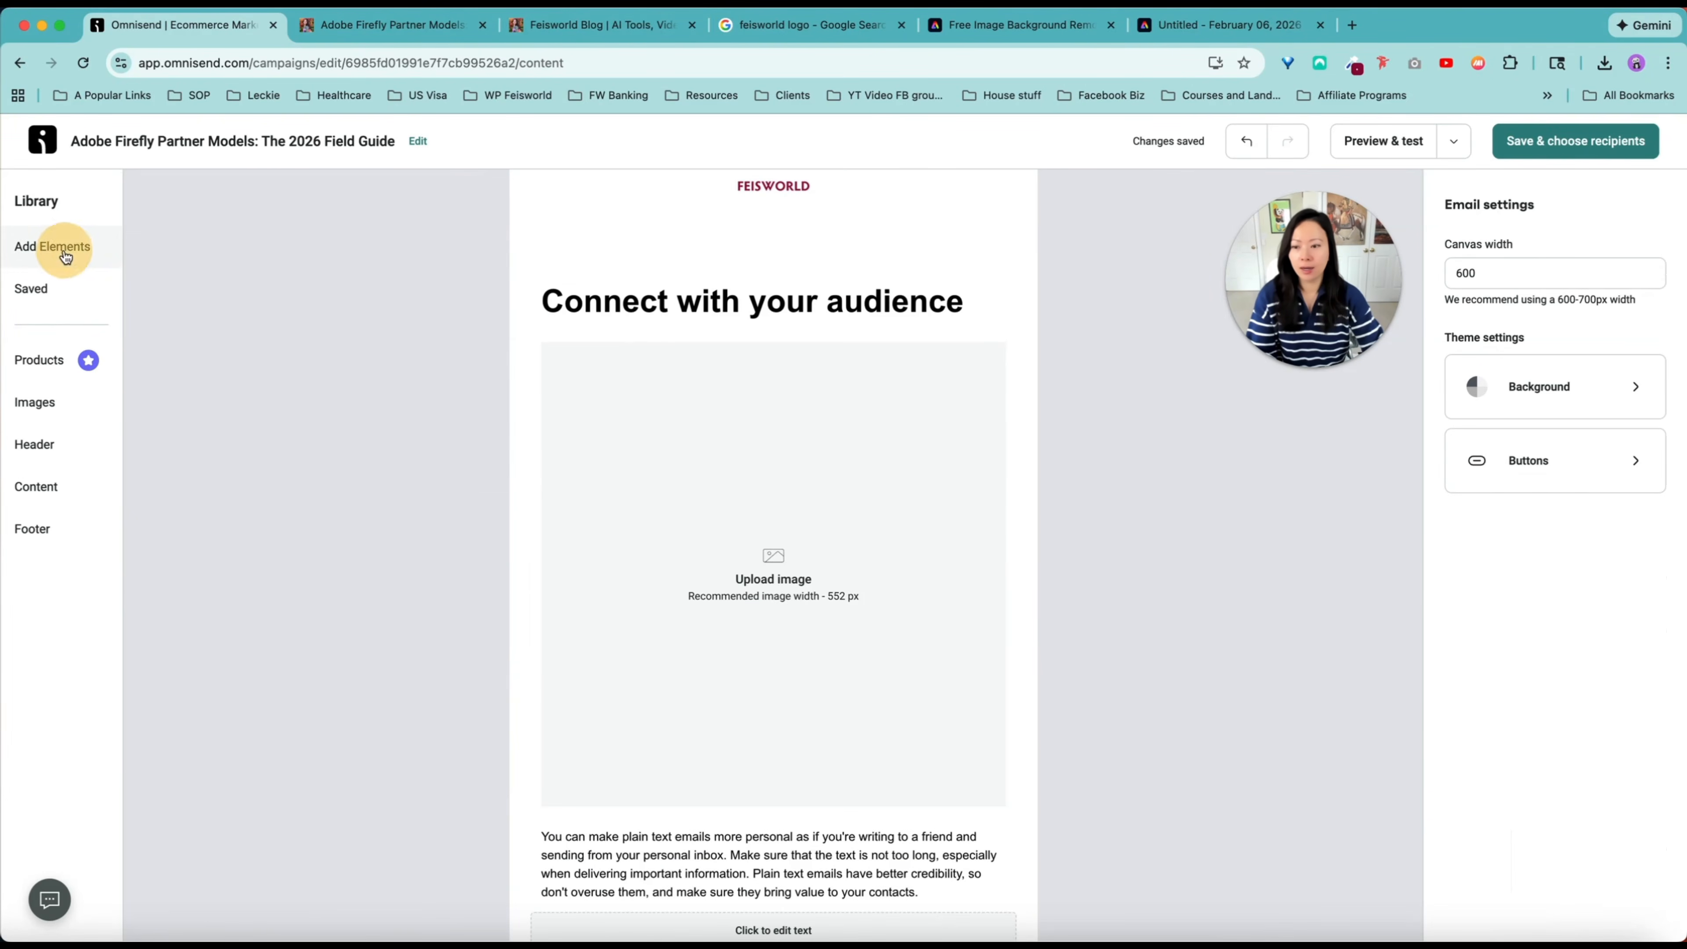
{"action": "left_click", "coordinate": [257, 249]}
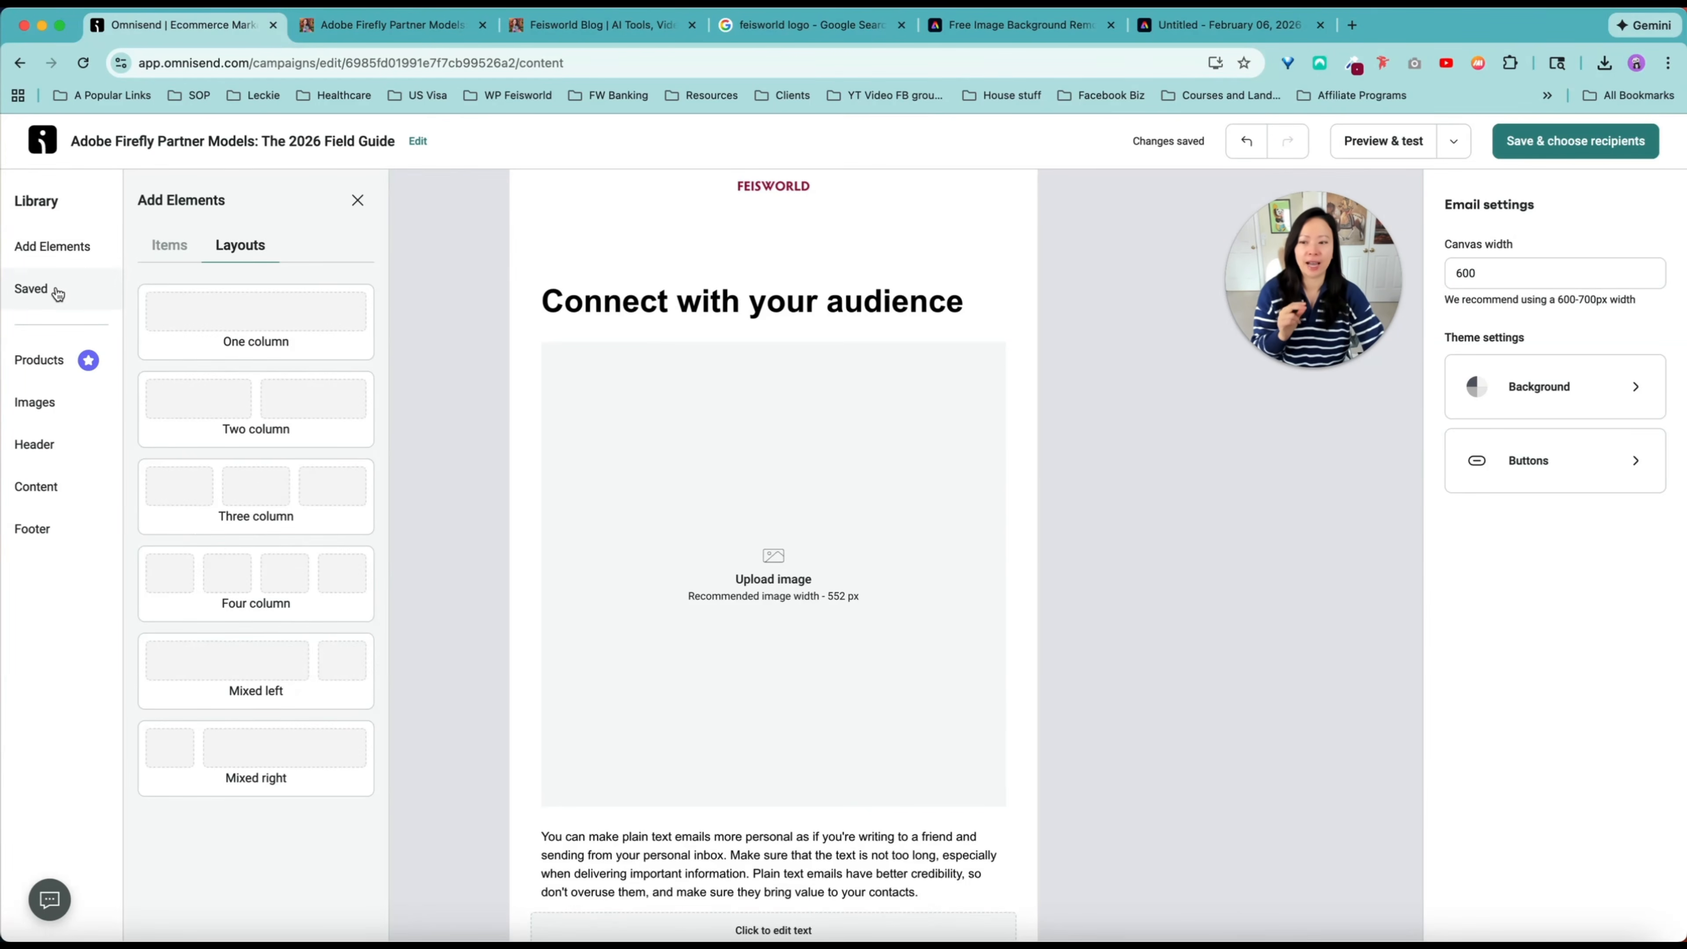
{"action": "left_click", "coordinate": [47, 360]}
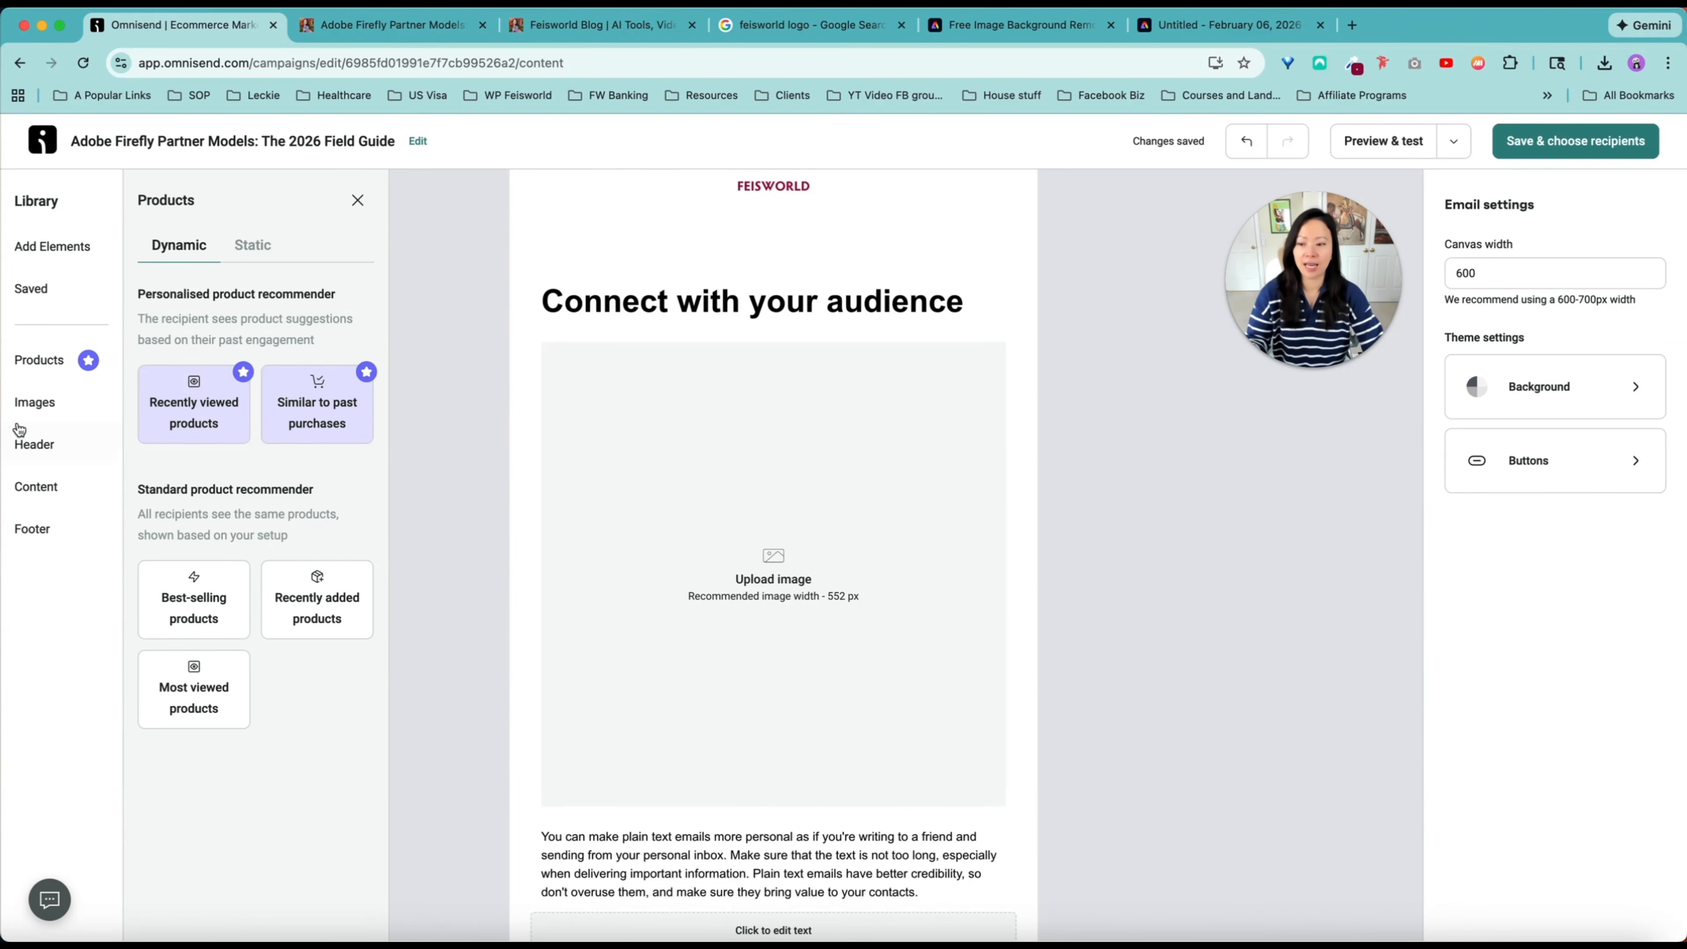
{"action": "left_click", "coordinate": [37, 404]}
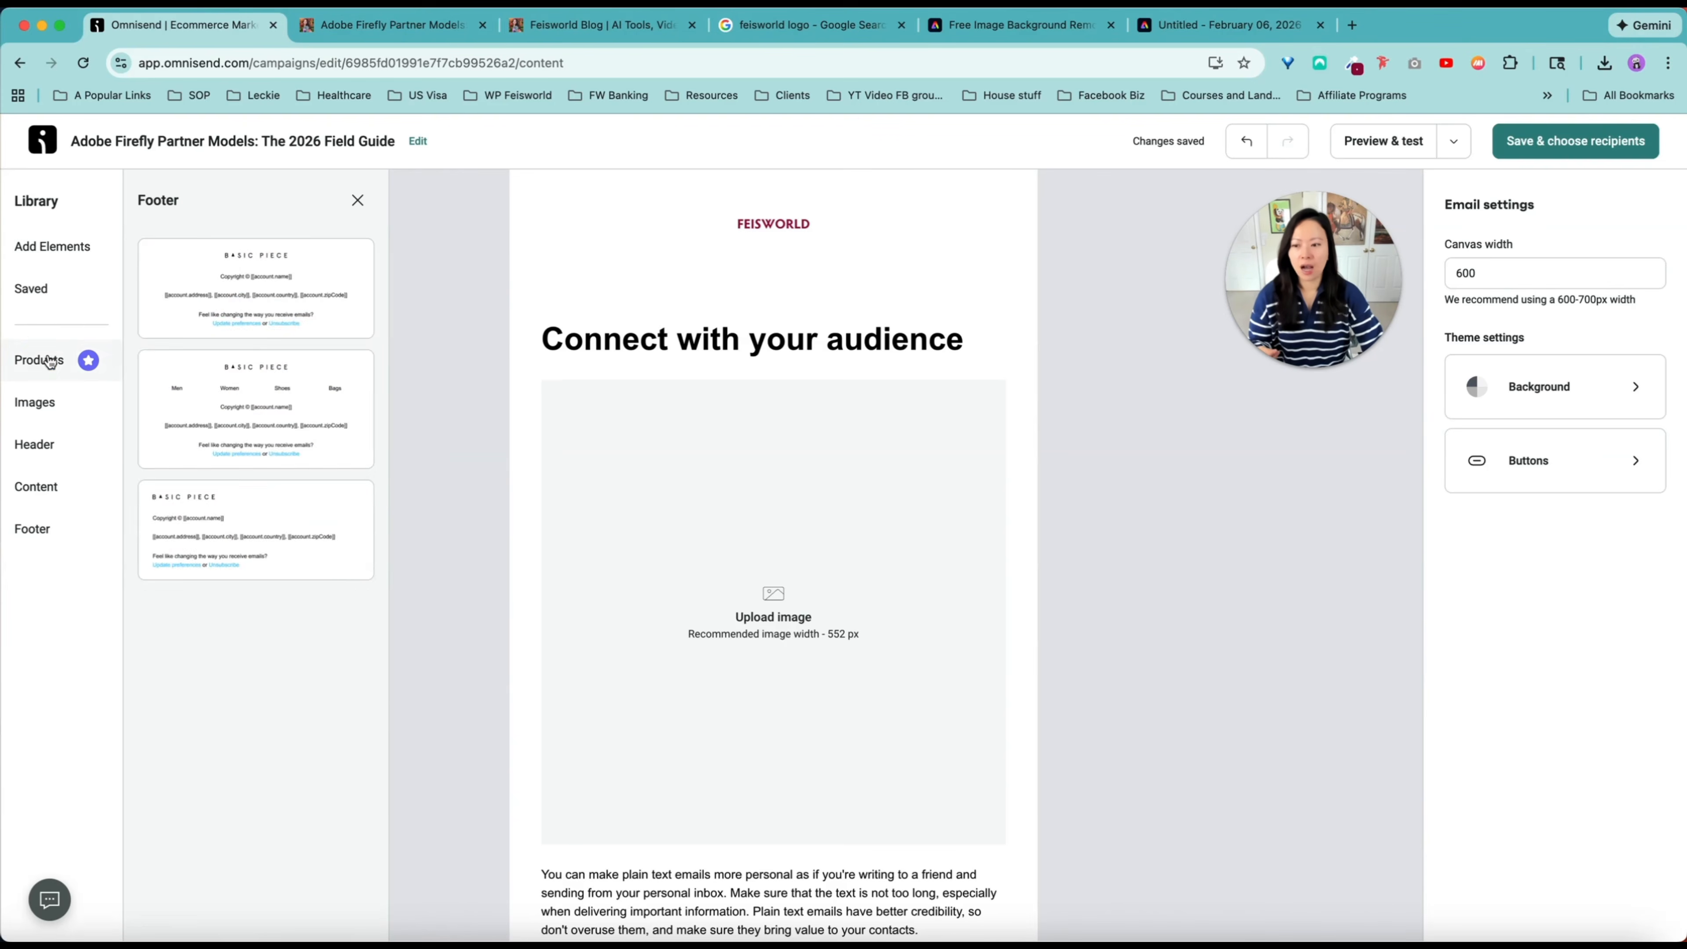
{"action": "left_click", "coordinate": [50, 360]}
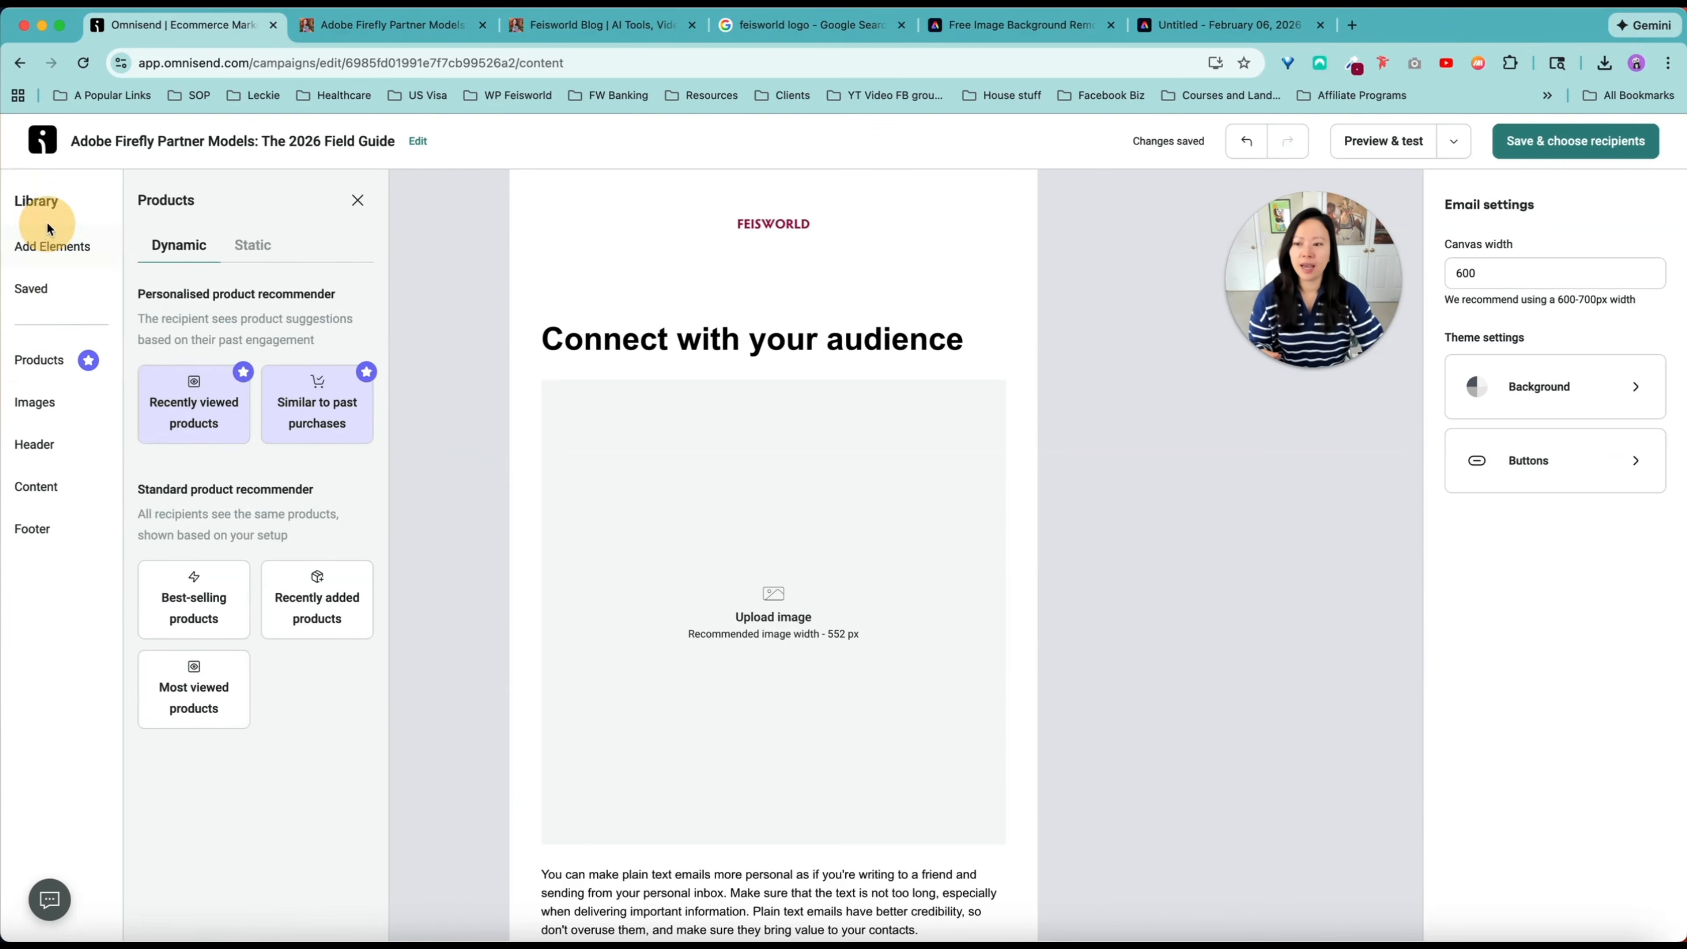
{"action": "left_click", "coordinate": [65, 254]}
{"action": "left_click", "coordinate": [57, 364]}
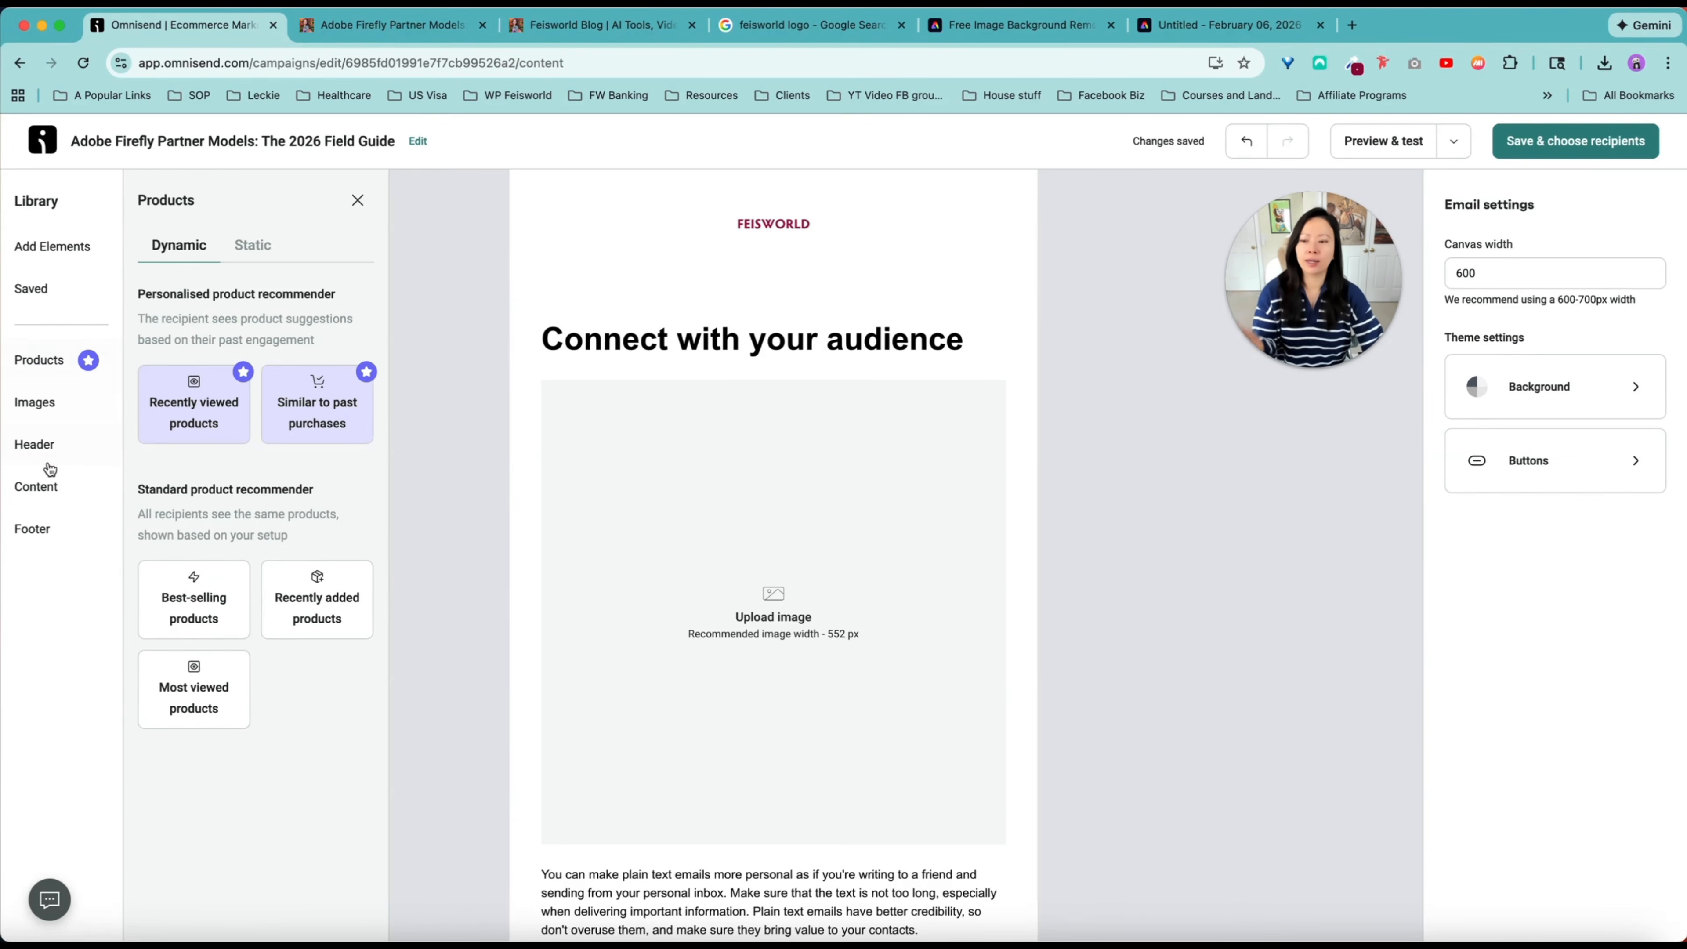
{"action": "left_click", "coordinate": [51, 443]}
{"action": "left_click", "coordinate": [52, 401]}
{"action": "left_click", "coordinate": [53, 443]}
{"action": "left_click", "coordinate": [65, 480]}
{"action": "left_click", "coordinate": [75, 530]}
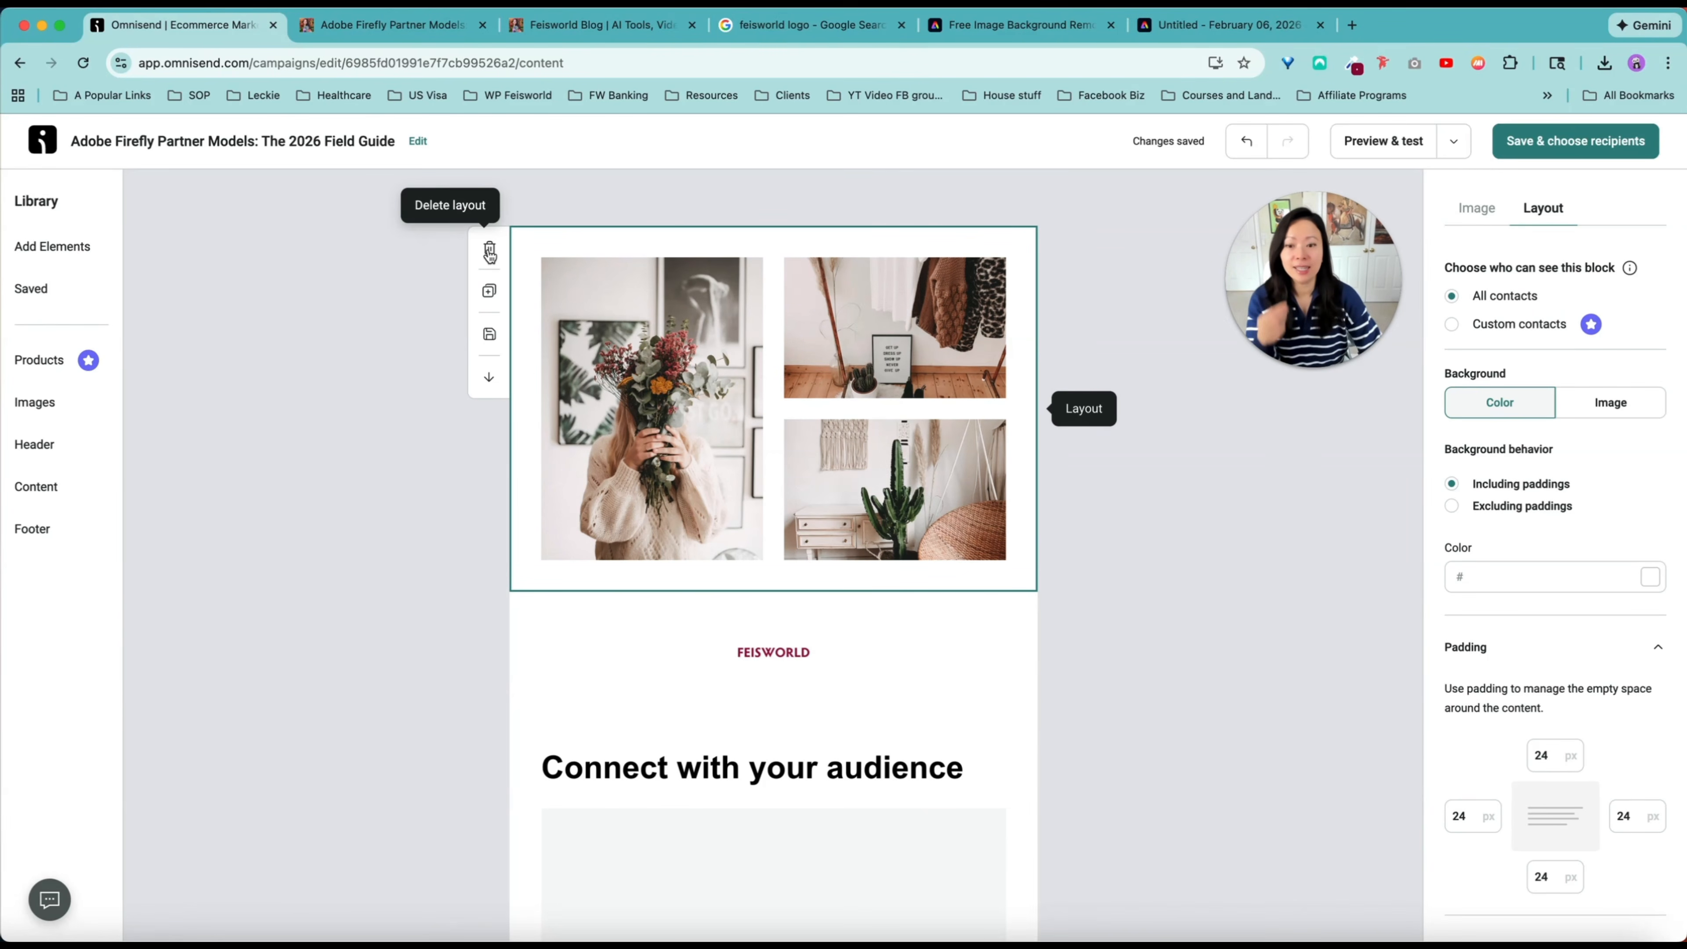
Step: Delete the three-photo image layout above the logo at the start of the email
{"action": "left_click", "coordinate": [490, 253]}
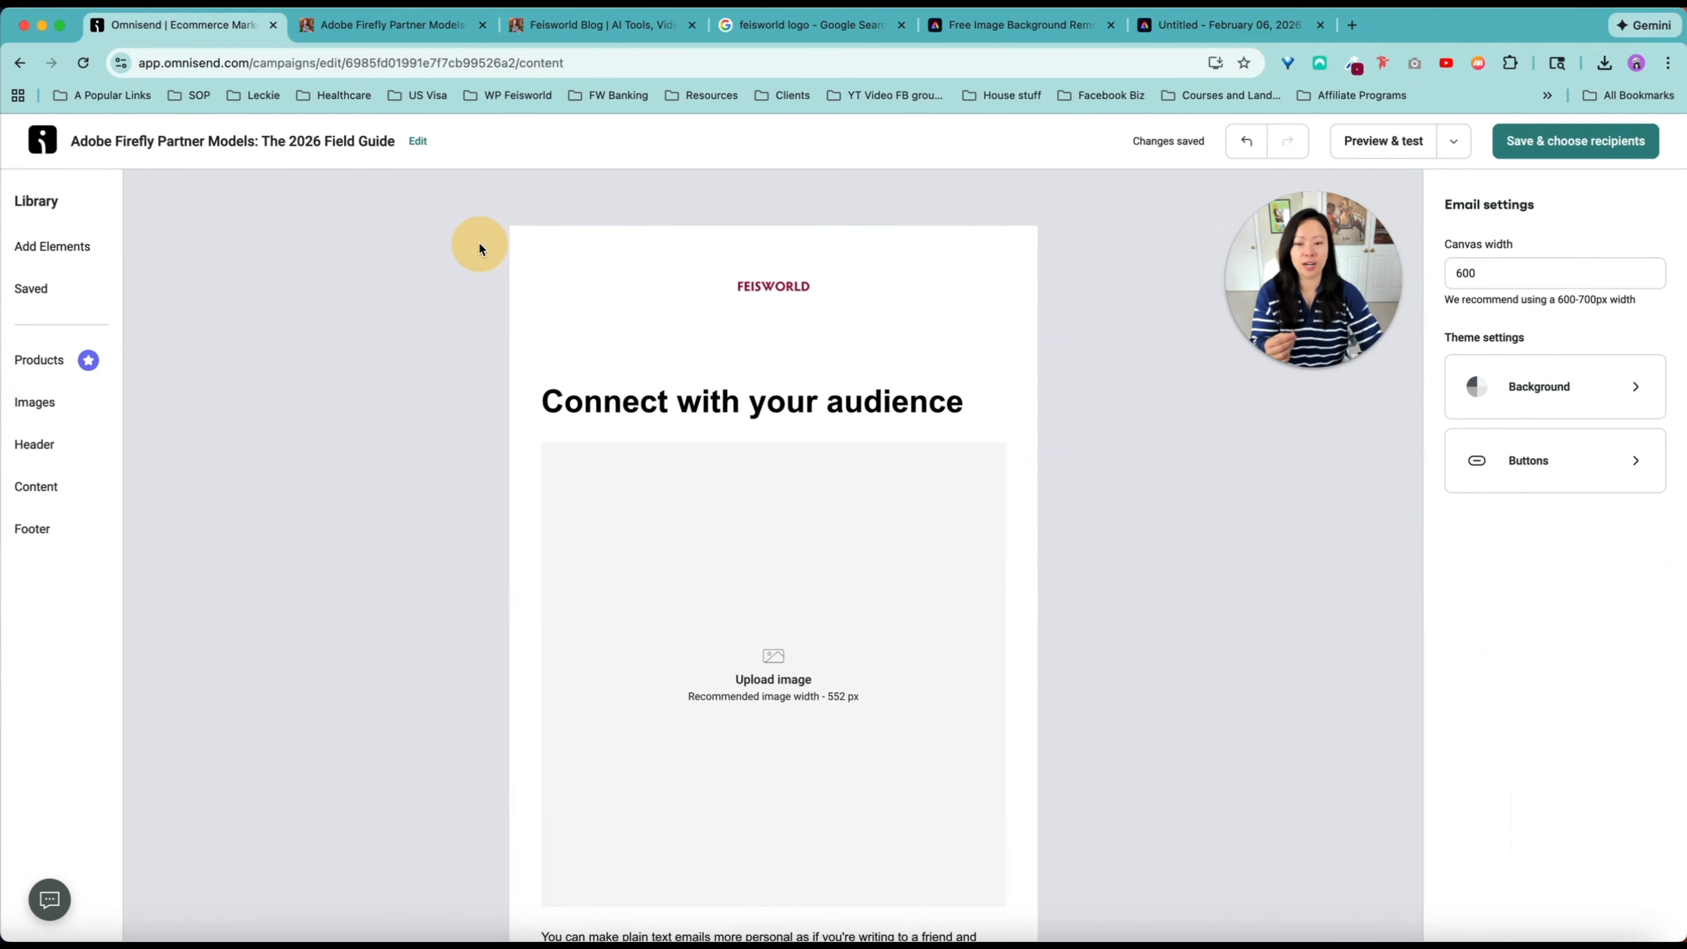
{"action": "scroll", "coordinate": [808, 596], "scroll_direction": "down", "scroll_amount": 15}
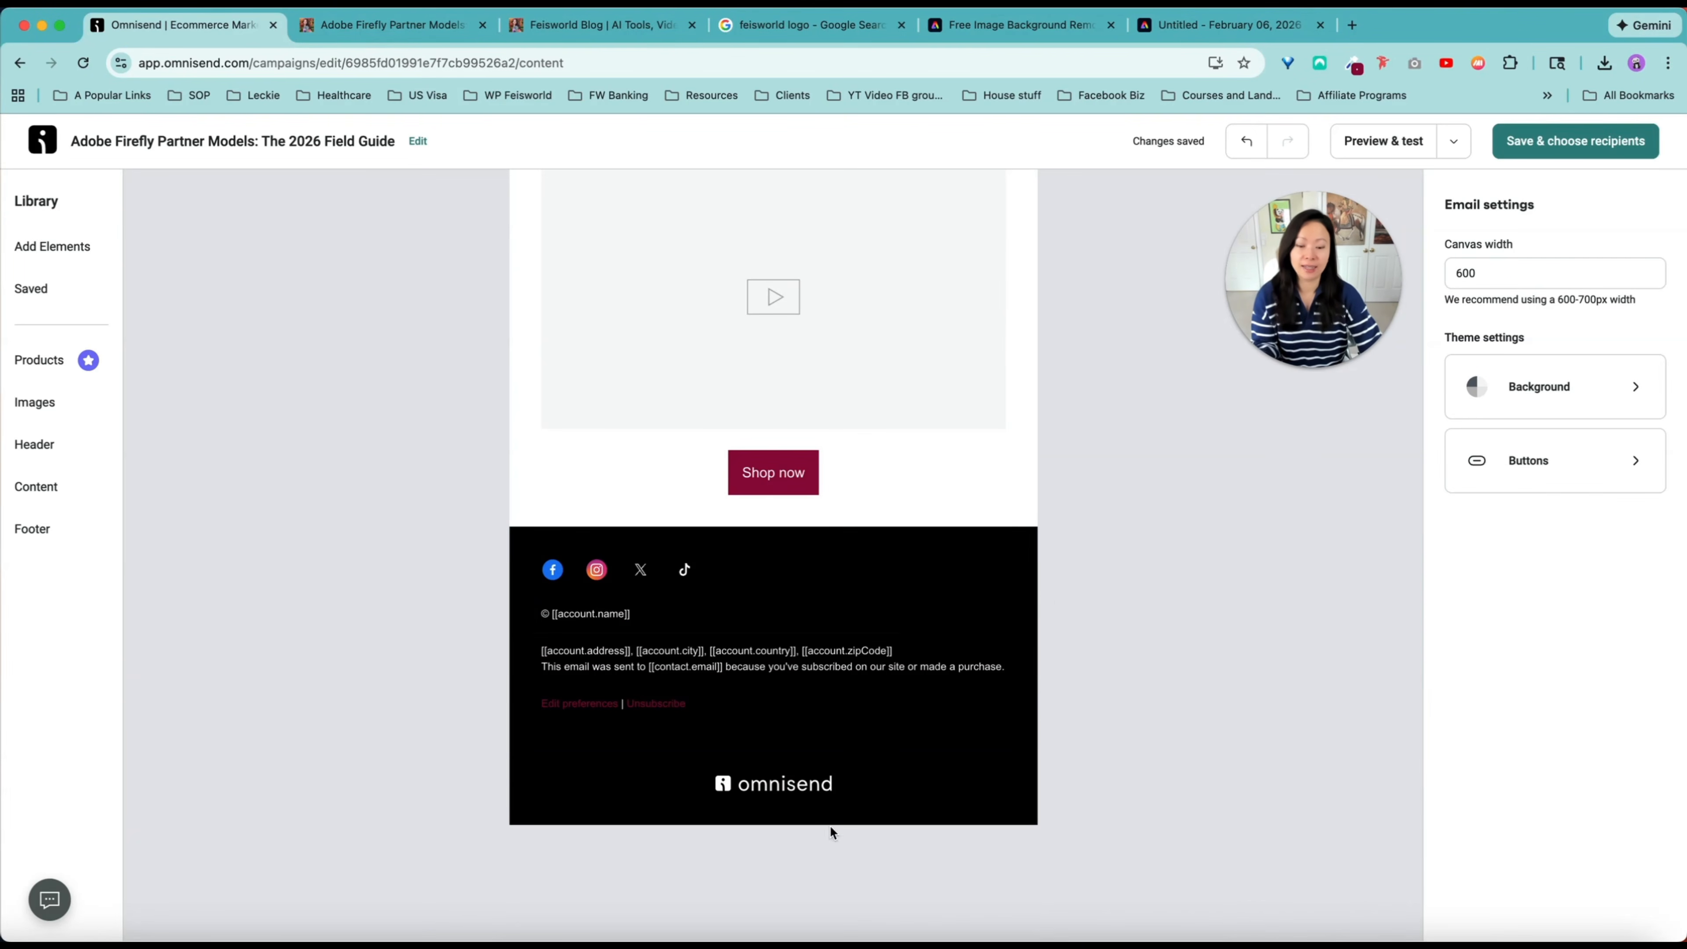
Step: Copy the introductory paragraphs of the "What is ElevenLabs AI?" article on the Feisworld blog
{"action": "mouse_move", "coordinate": [745, 653]}
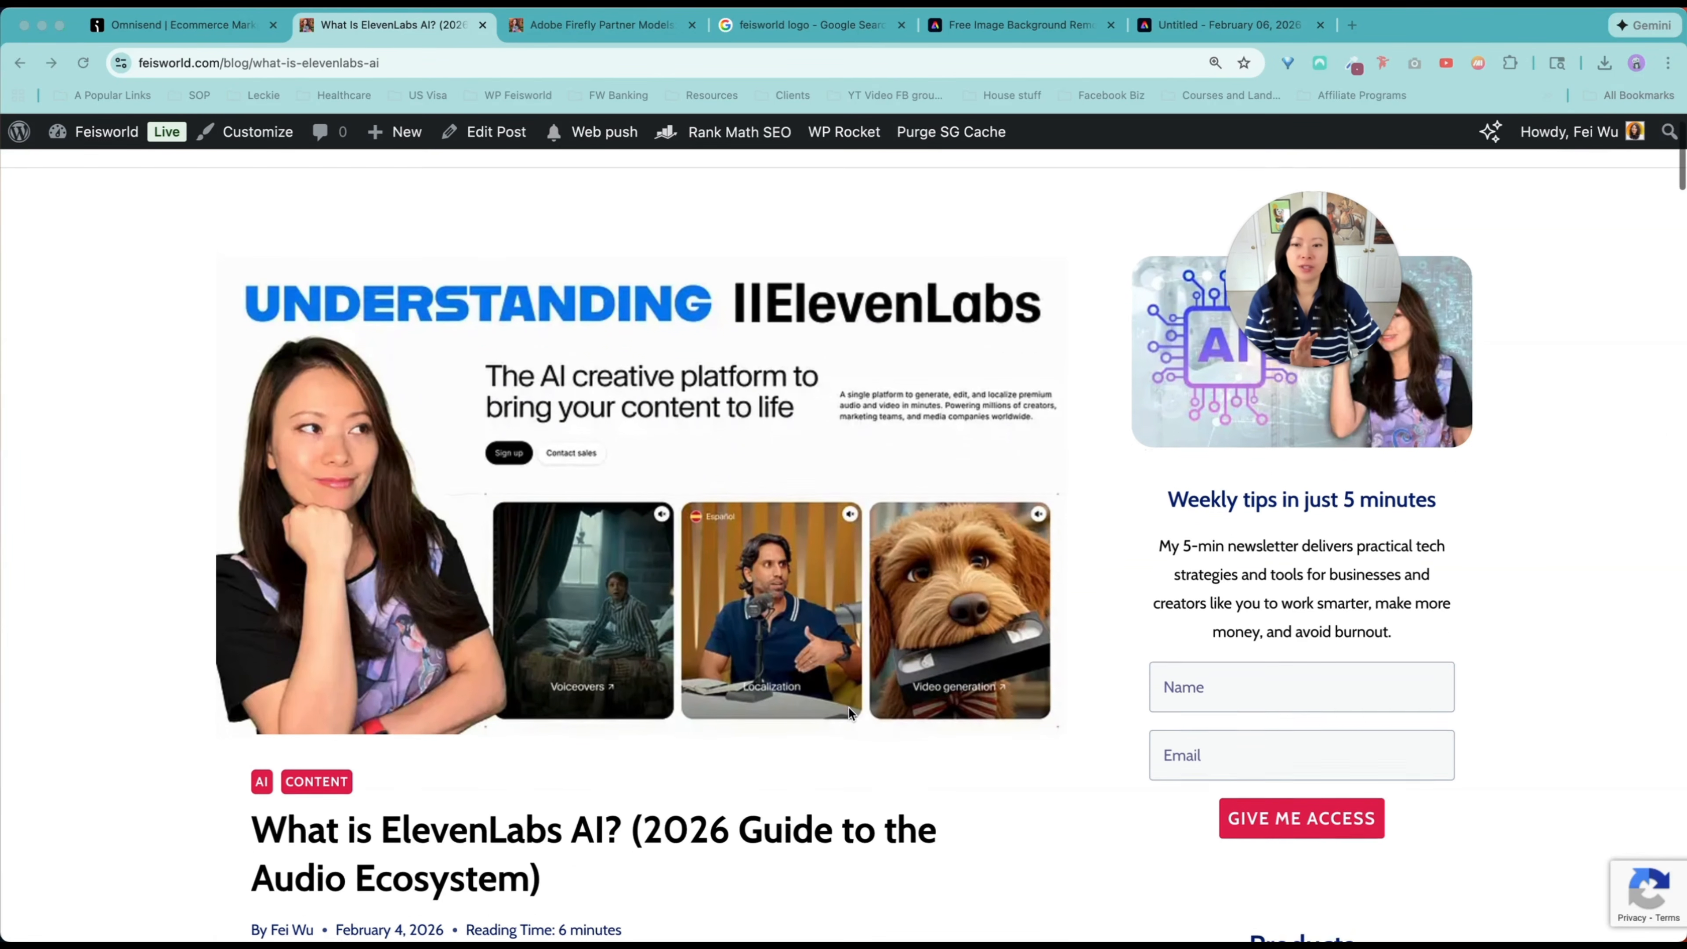
{"action": "scroll", "coordinate": [847, 708], "scroll_direction": "down", "scroll_amount": 1}
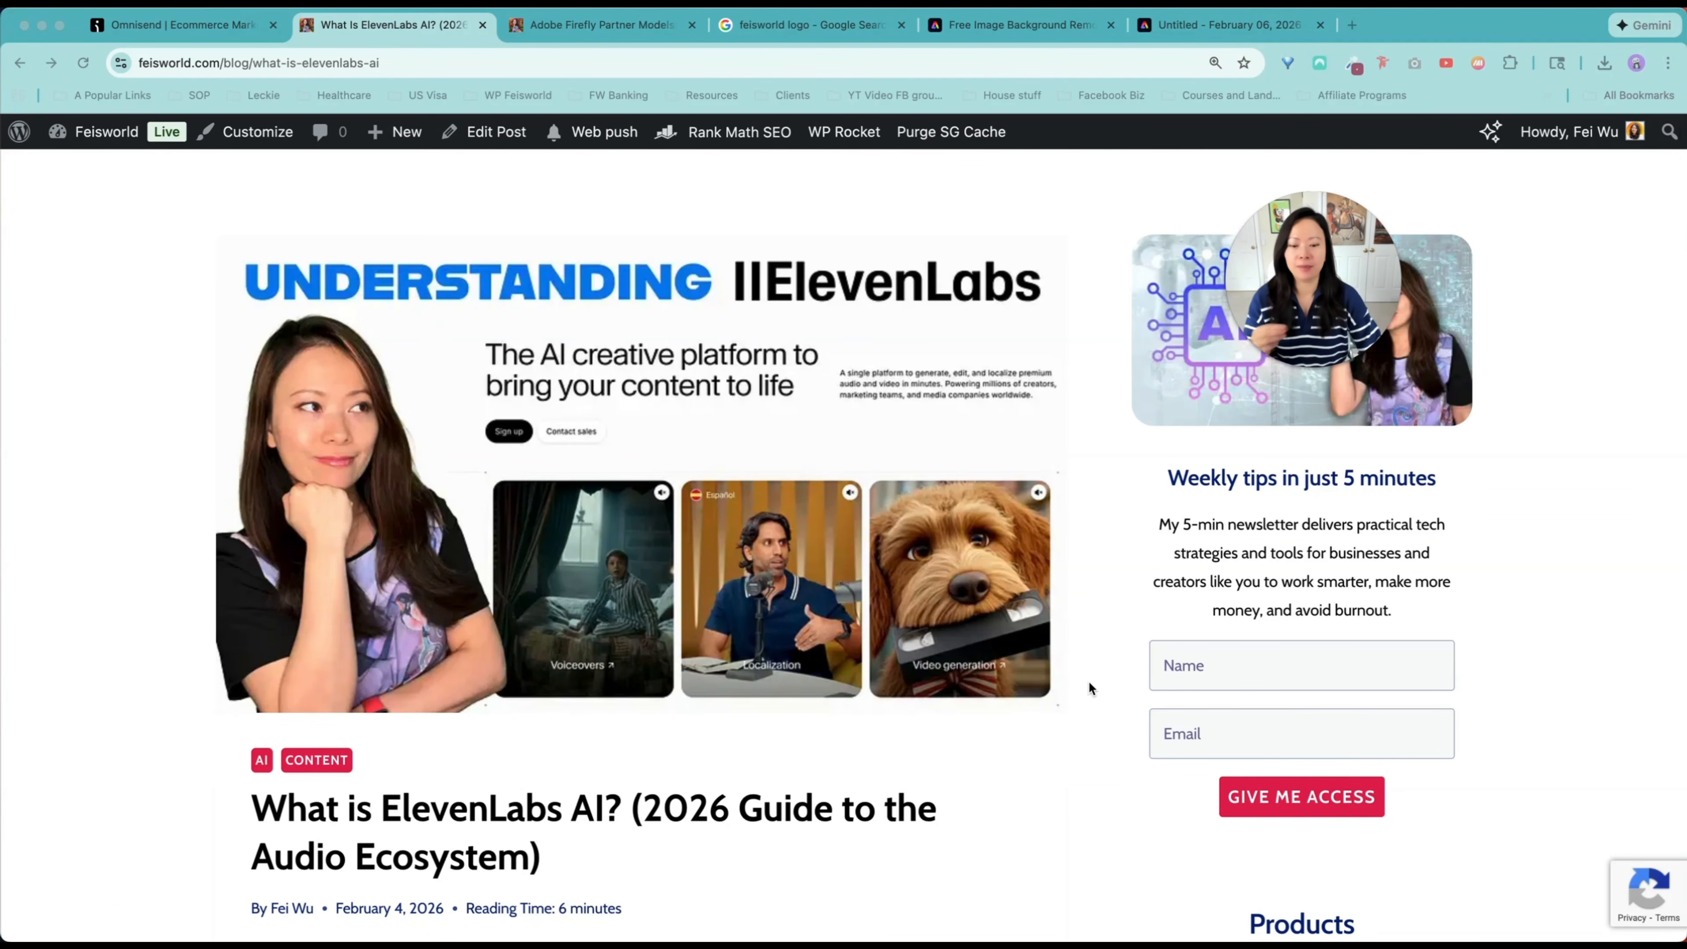
{"action": "scroll", "coordinate": [1088, 682], "scroll_direction": "down", "scroll_amount": 2}
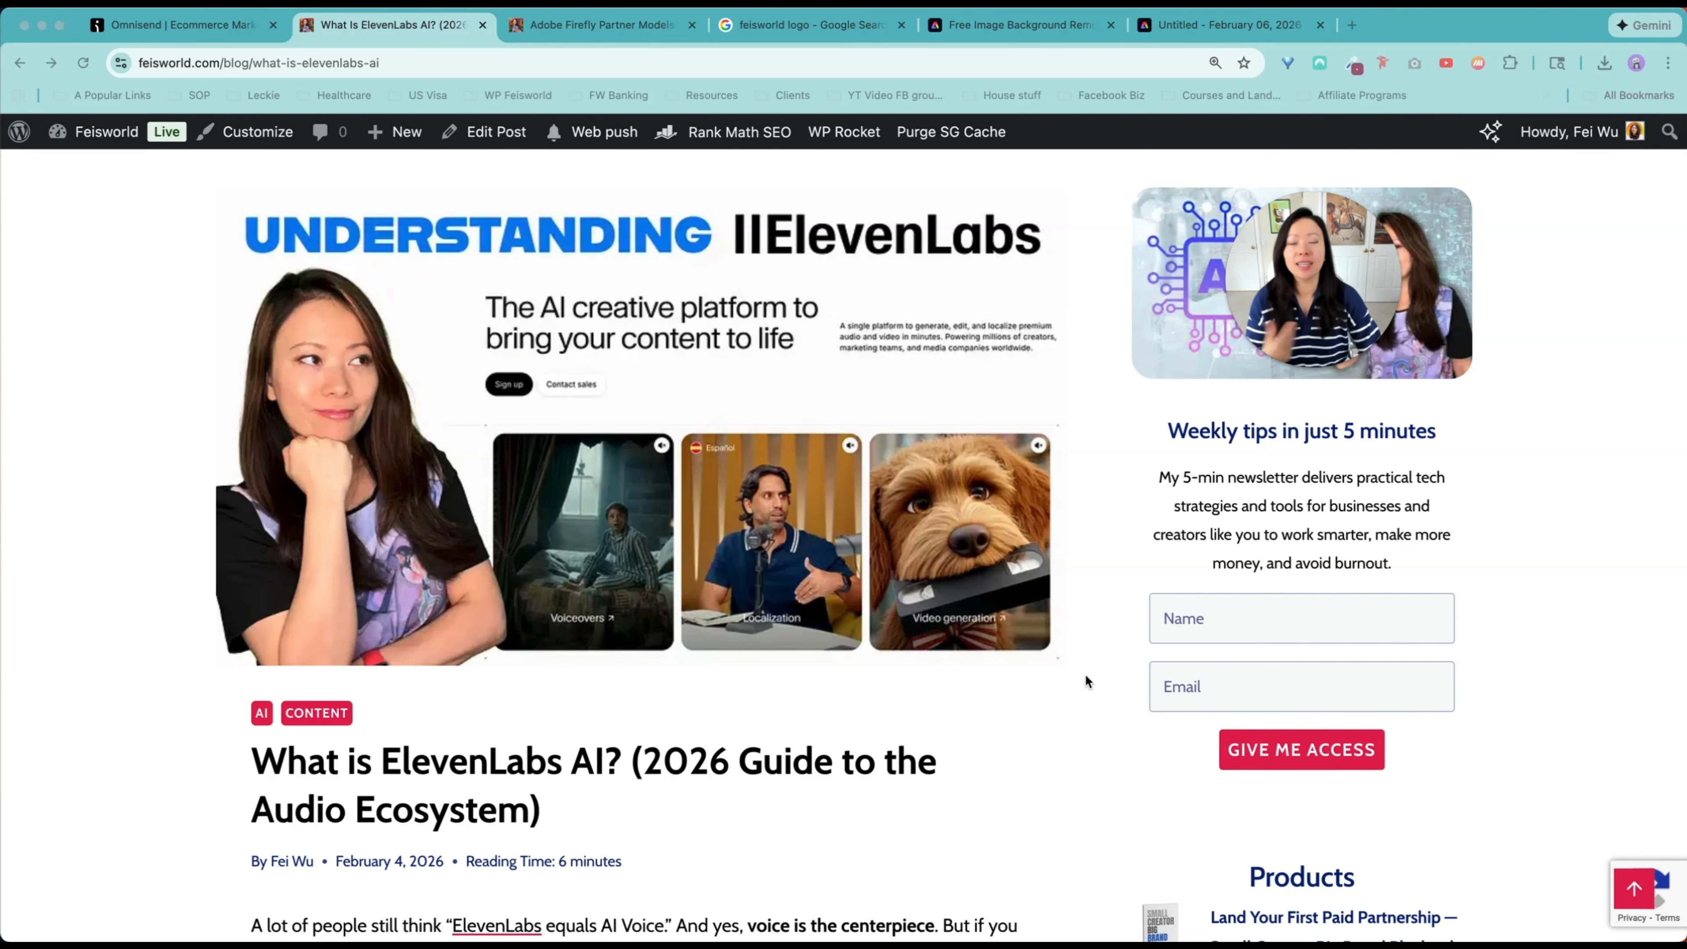
{"action": "scroll", "coordinate": [1082, 669], "scroll_direction": "down", "scroll_amount": 10}
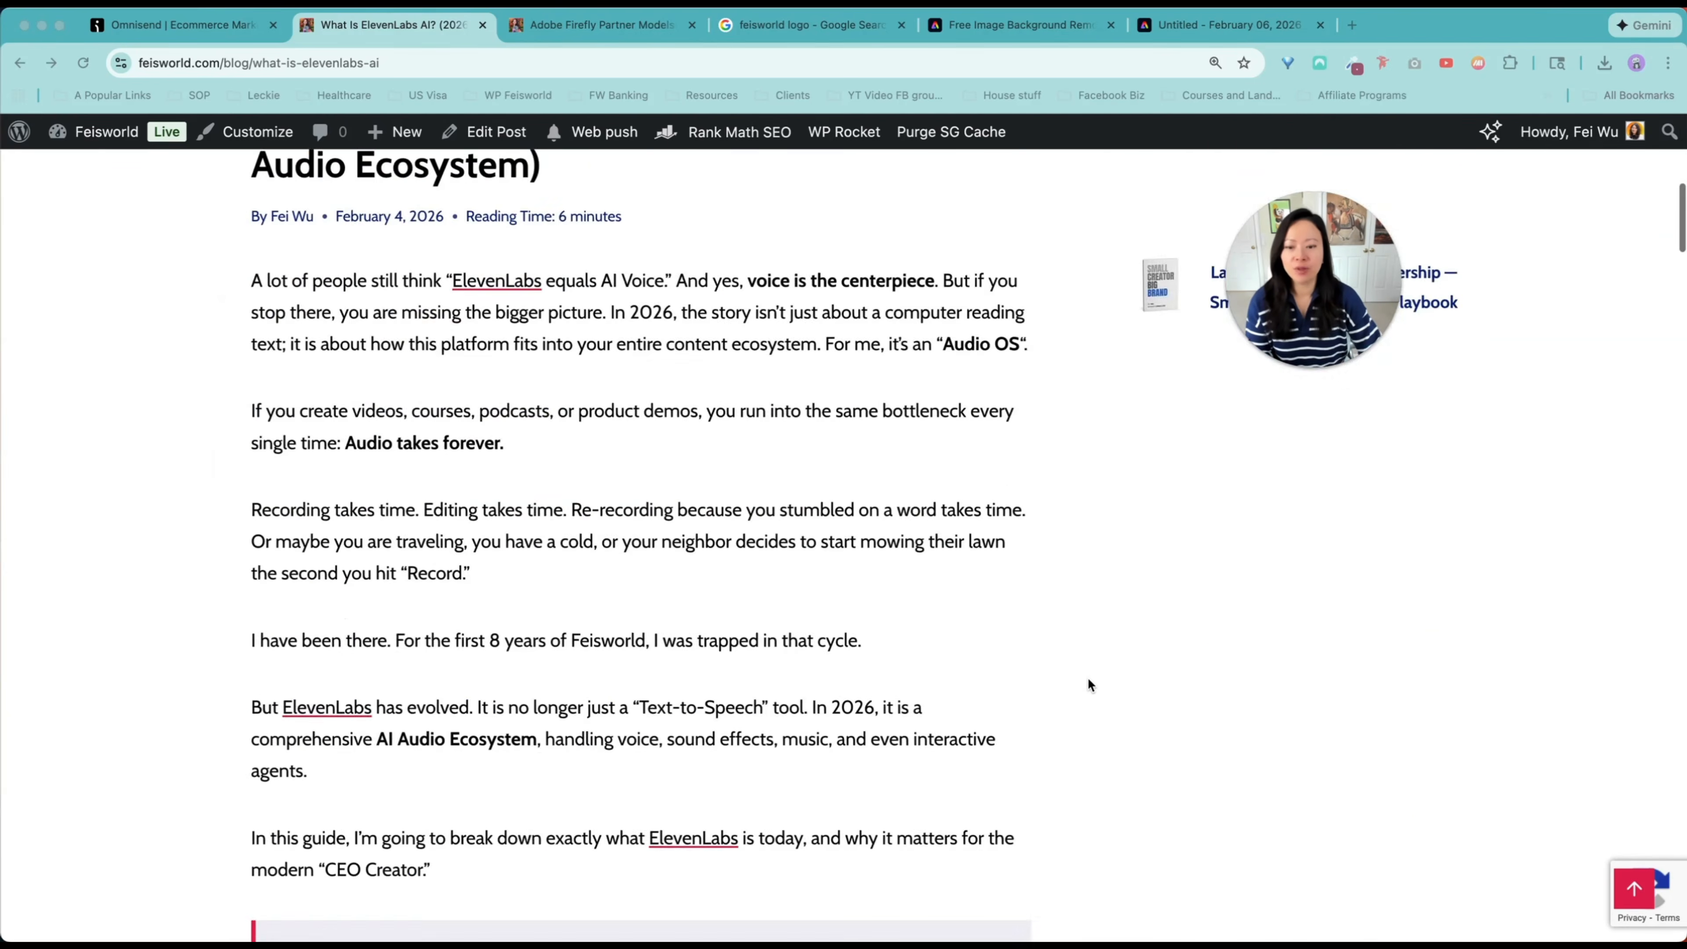
{"action": "scroll", "coordinate": [1089, 679], "scroll_direction": "up", "scroll_amount": 12}
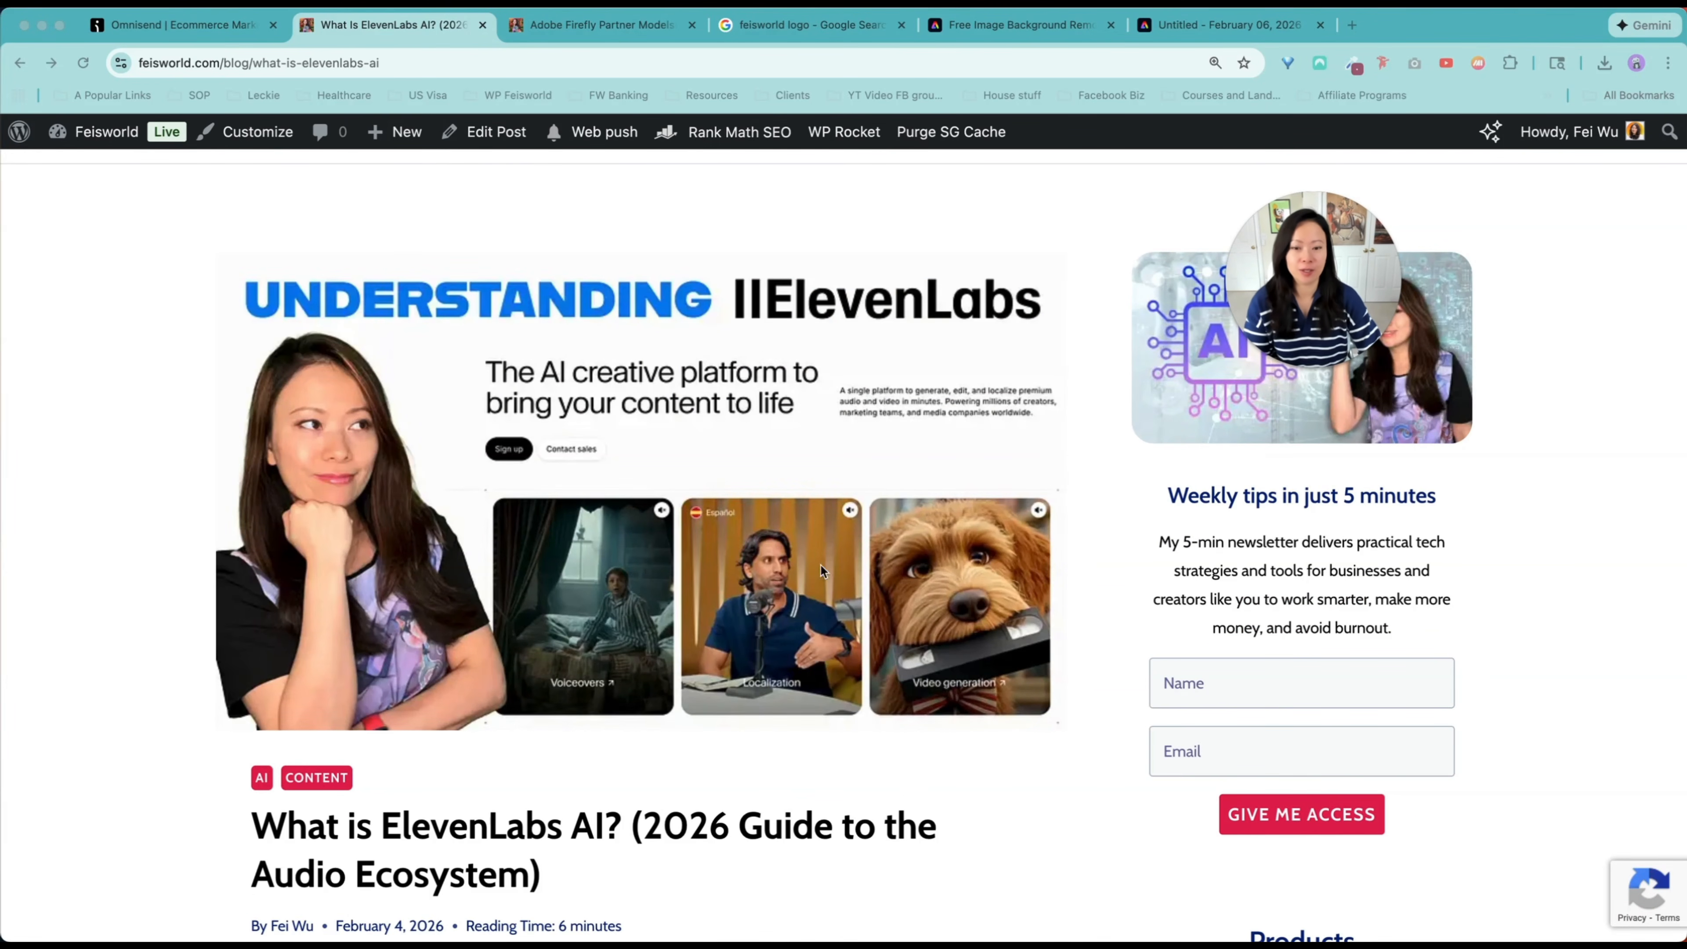
{"action": "scroll", "coordinate": [855, 595], "scroll_direction": "down", "scroll_amount": 10}
{"action": "left_click_drag", "start_coordinate": [398, 654], "coordinate": [237, 513]}
{"action": "key", "text": "super+c"}
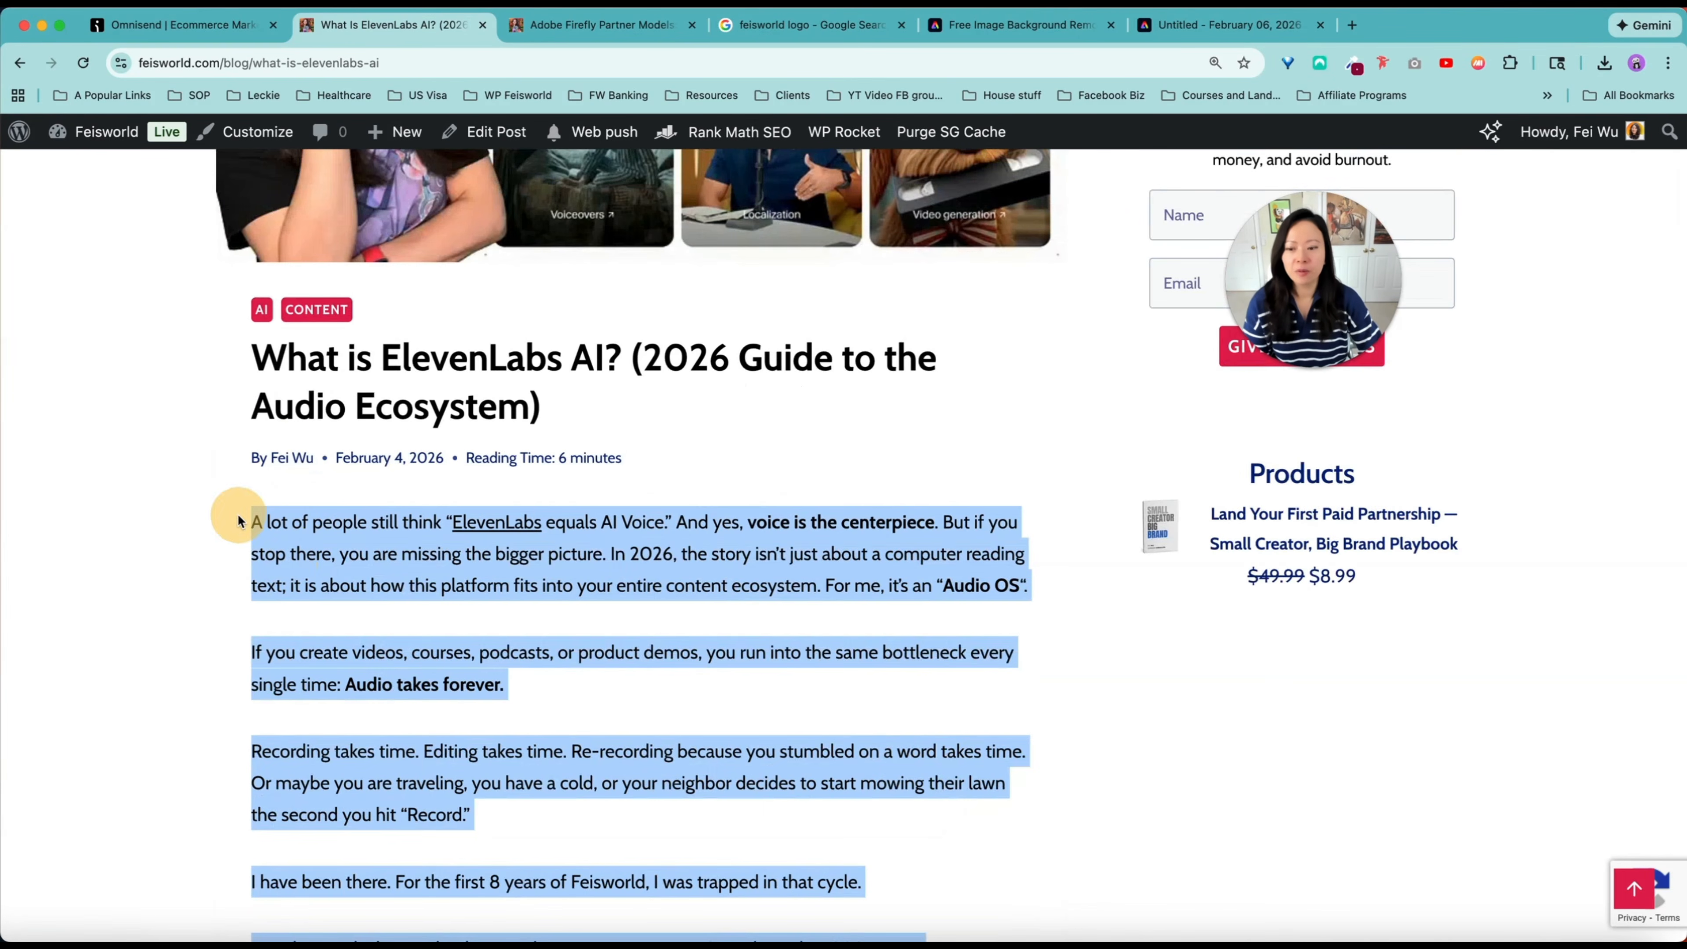
Step: Return to the Omnisend campaign and replace the template's placeholder paragraph with the copied article introduction
{"action": "left_click", "coordinate": [207, 25]}
{"action": "scroll", "coordinate": [704, 452], "scroll_direction": "down", "scroll_amount": 6}
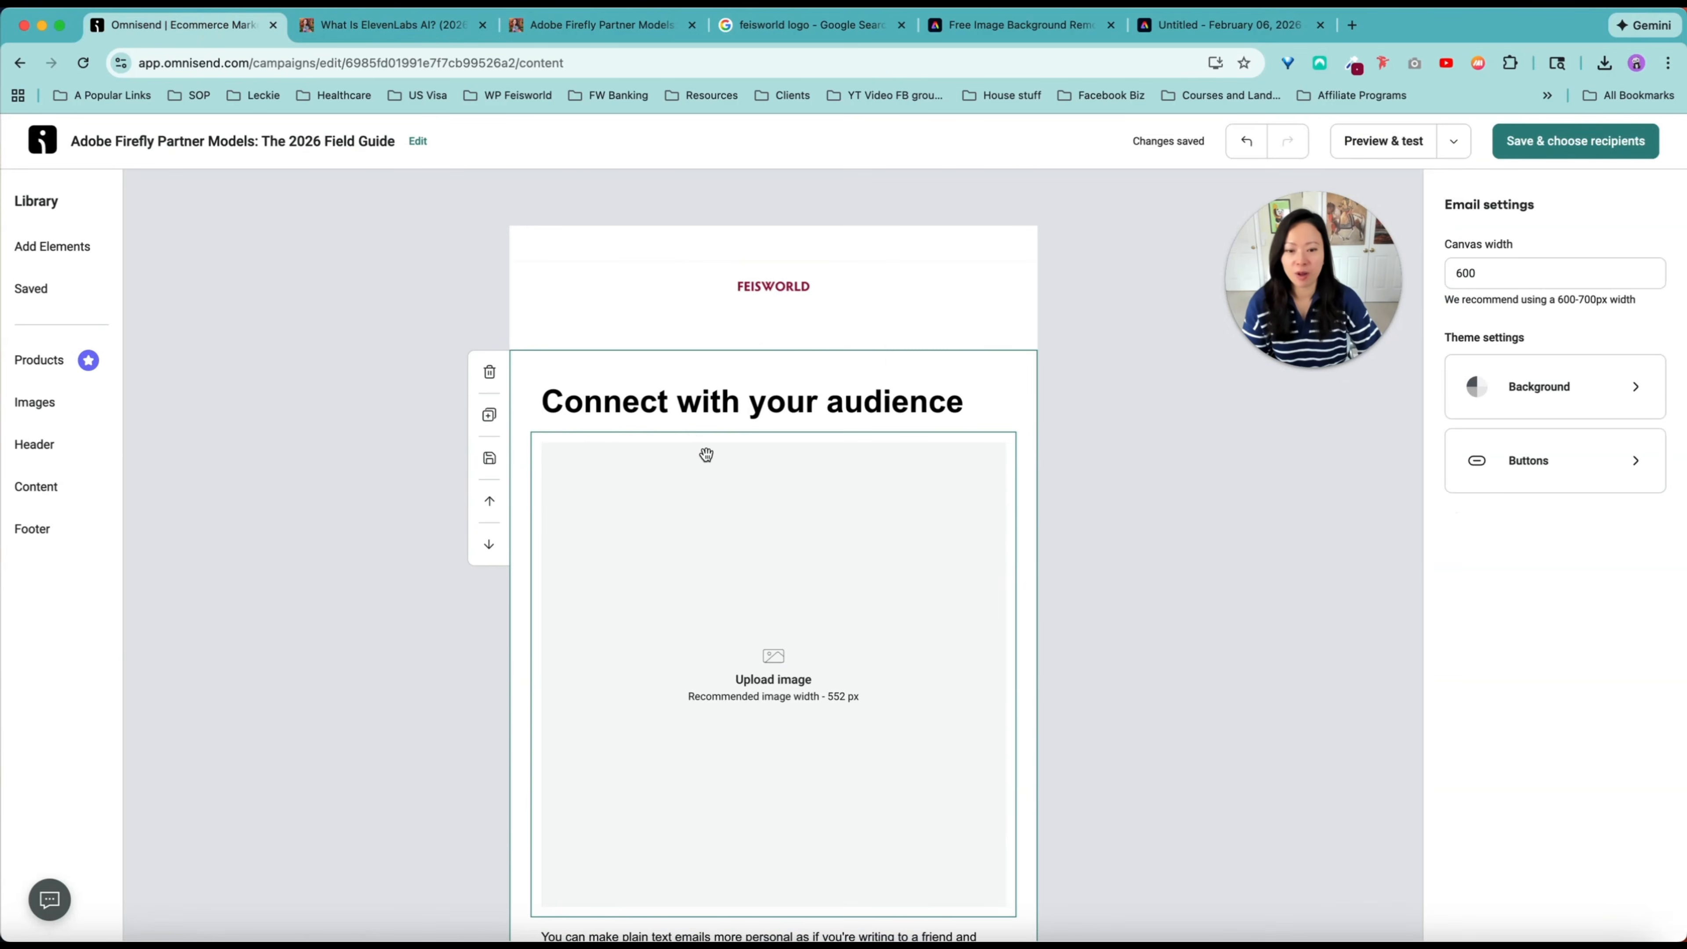
{"action": "left_click", "coordinate": [703, 579]}
{"action": "key", "text": "super+a"}
{"action": "key", "text": "super+v"}
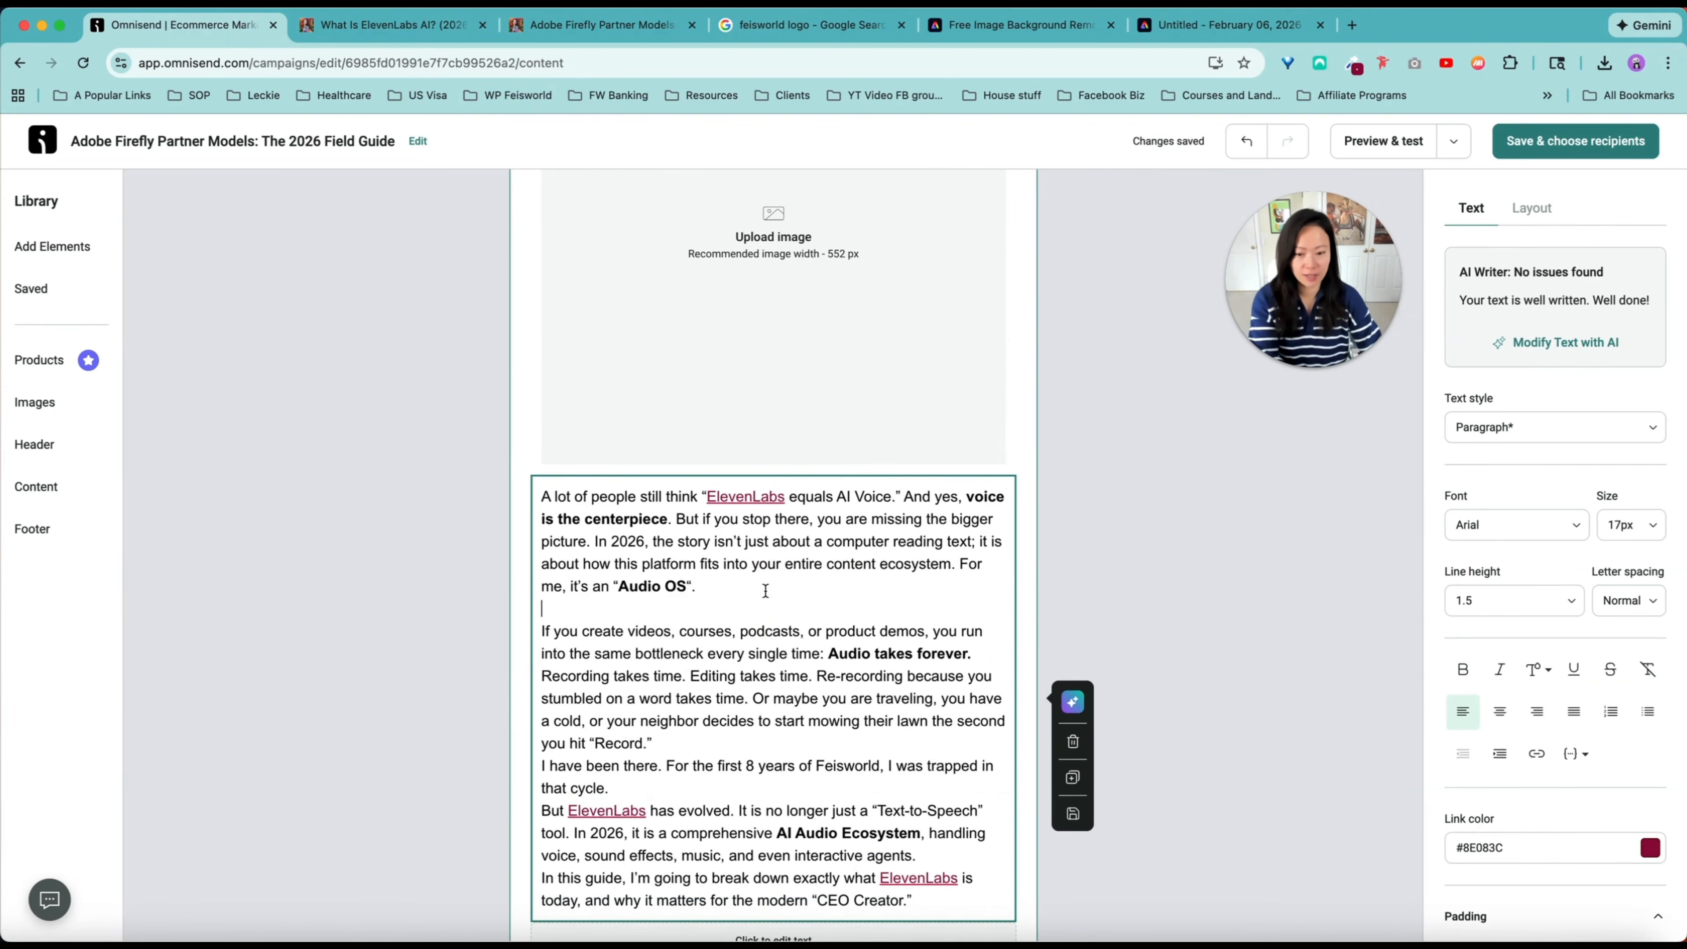
Step: Insert blank lines after the pasted paragraphs ending in "Audio OS", "Record", "that cycle" and "interactive agents"
{"action": "left_click", "coordinate": [765, 591]}
{"action": "key", "text": "Return"}
{"action": "left_click", "coordinate": [719, 684]}
{"action": "key", "text": "Return"}
{"action": "left_click", "coordinate": [666, 748]}
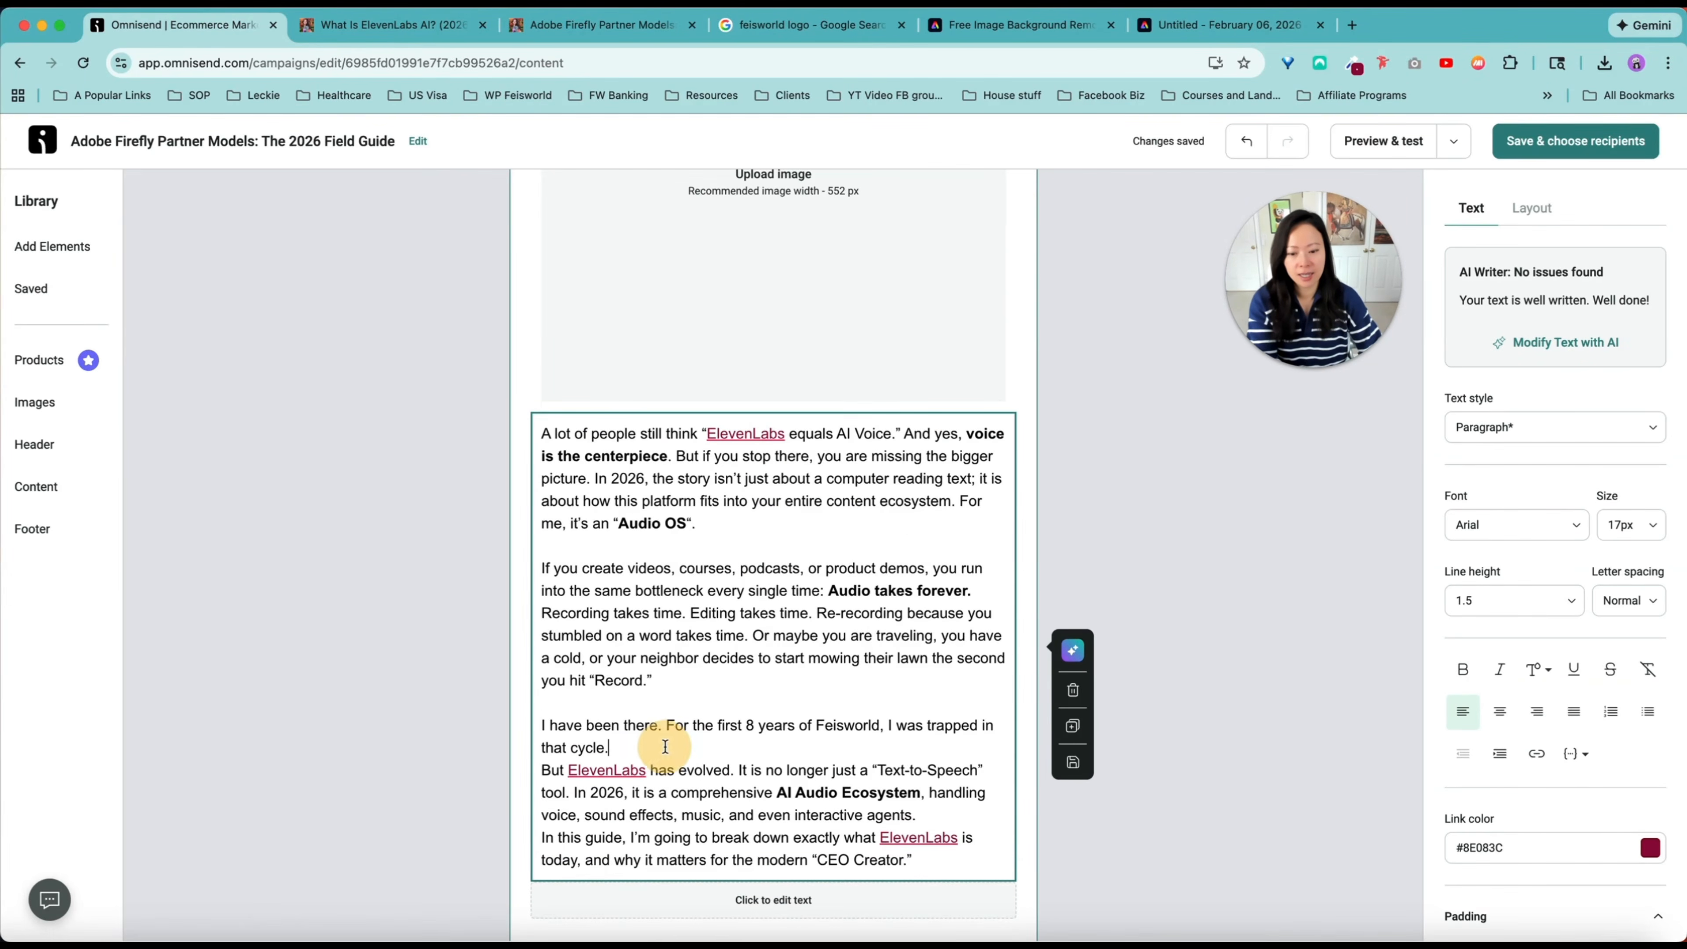
{"action": "key", "text": "Return"}
{"action": "scroll", "coordinate": [797, 598], "scroll_direction": "down", "scroll_amount": 5}
{"action": "left_click", "coordinate": [943, 491]}
{"action": "key", "text": "Return"}
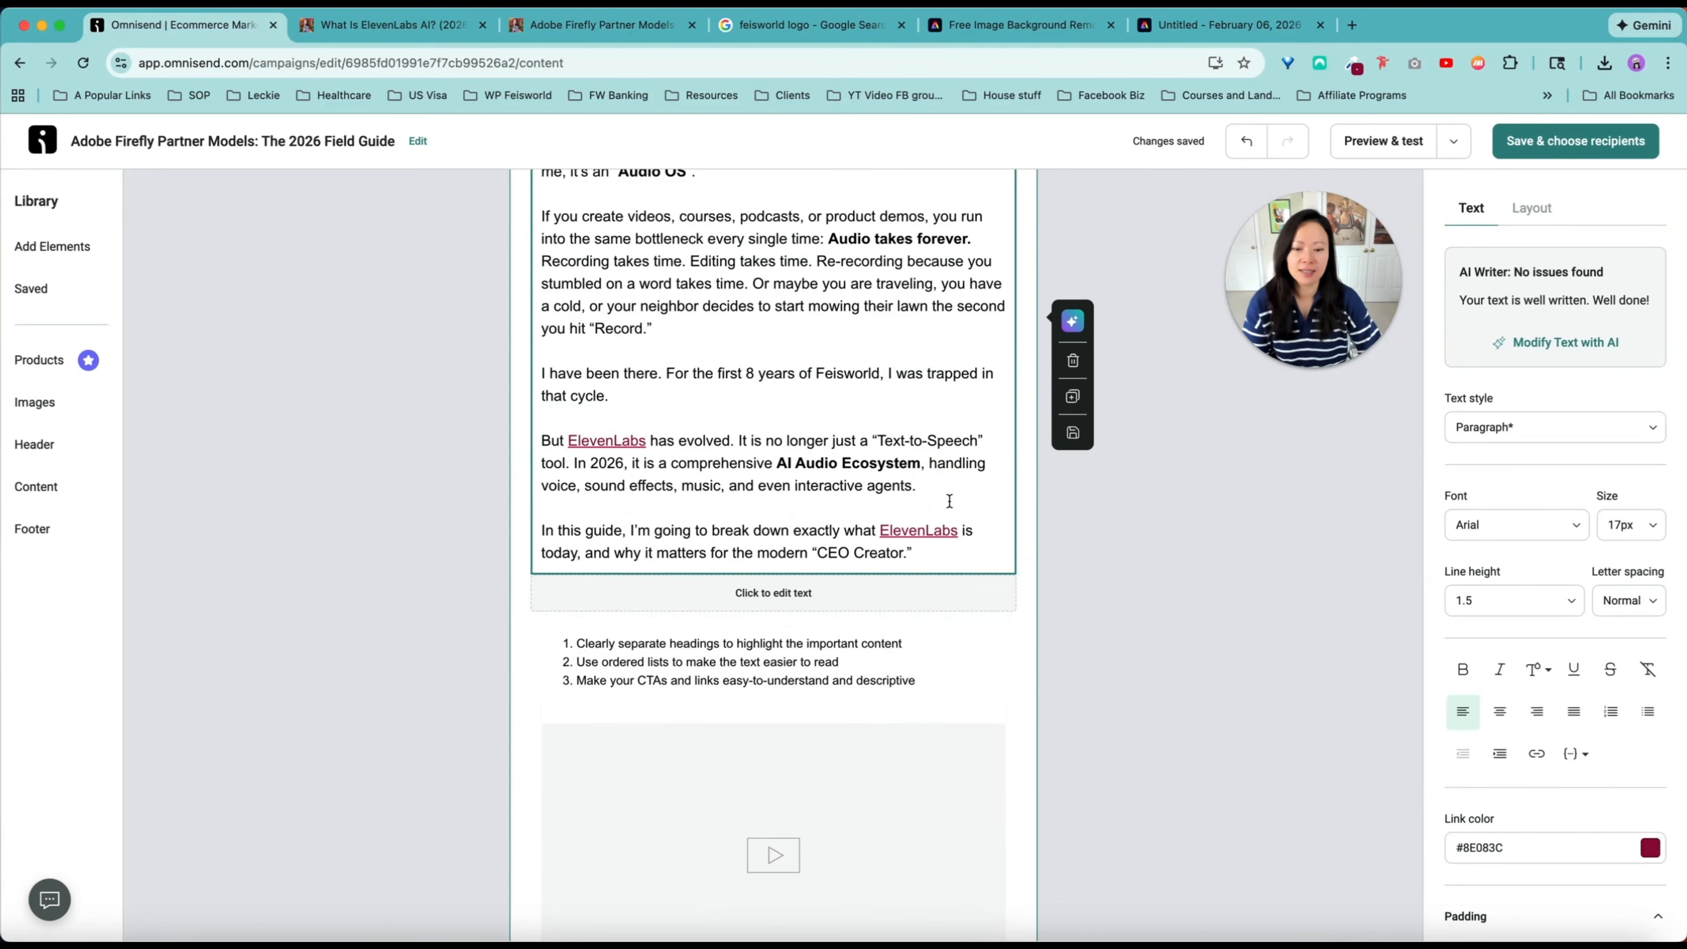
Step: Delete the numbered list, the empty text block and the image placeholder around the article text
{"action": "left_click", "coordinate": [896, 671]}
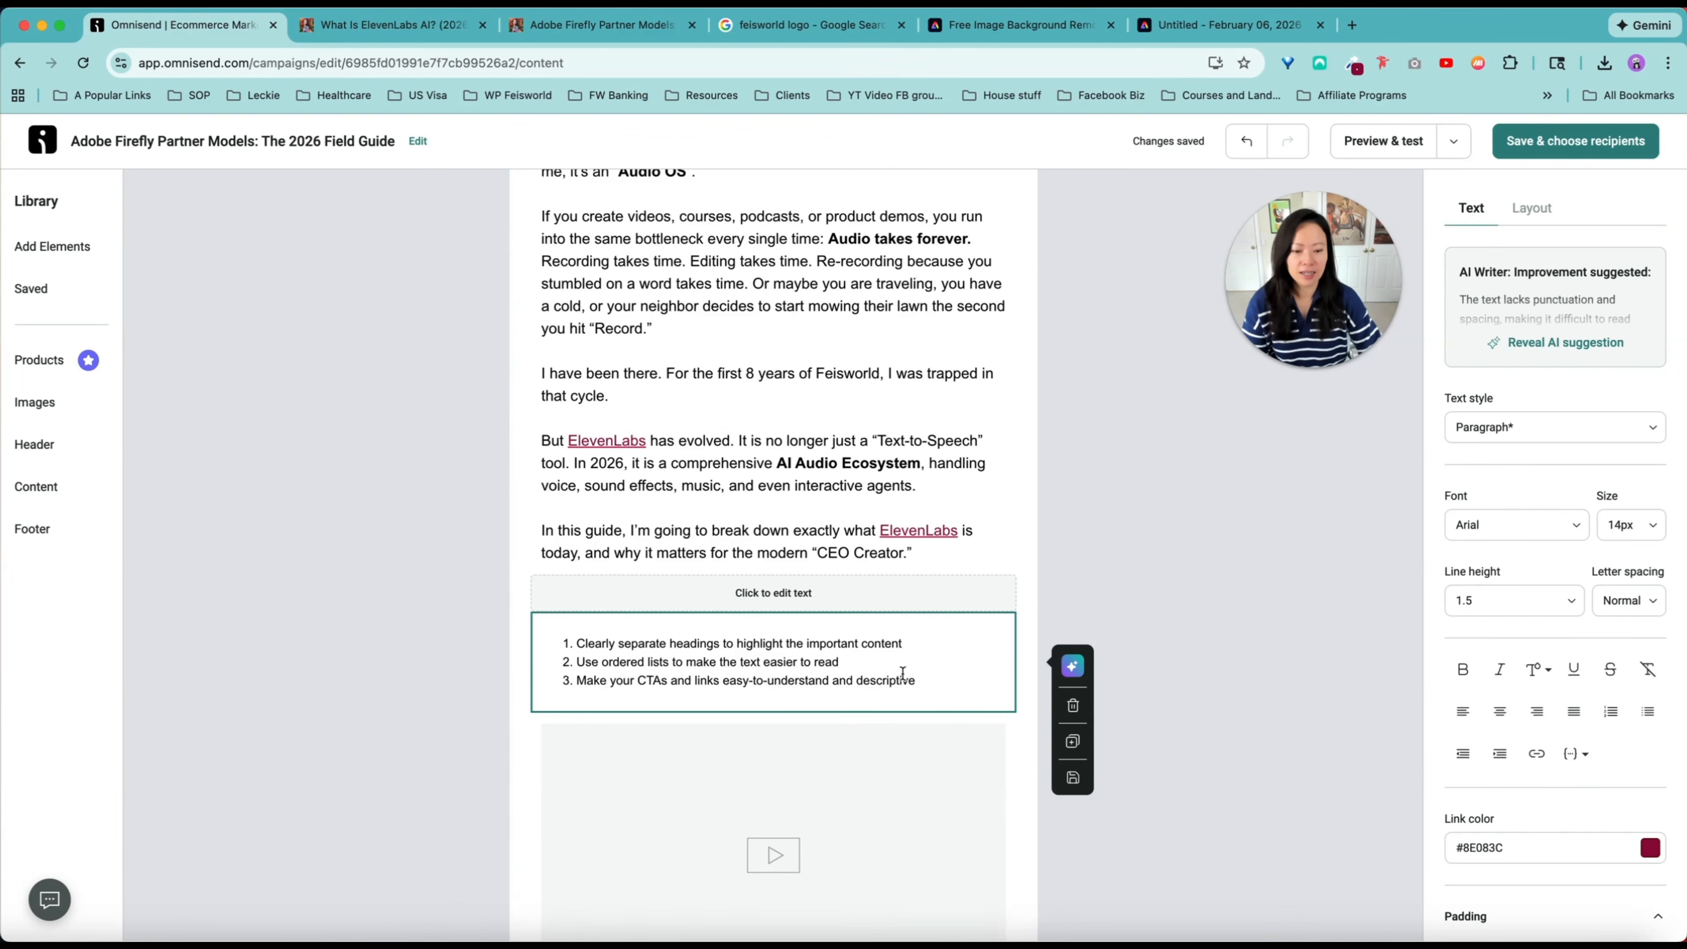
{"action": "left_click", "coordinate": [1073, 705]}
{"action": "left_click", "coordinate": [875, 597]}
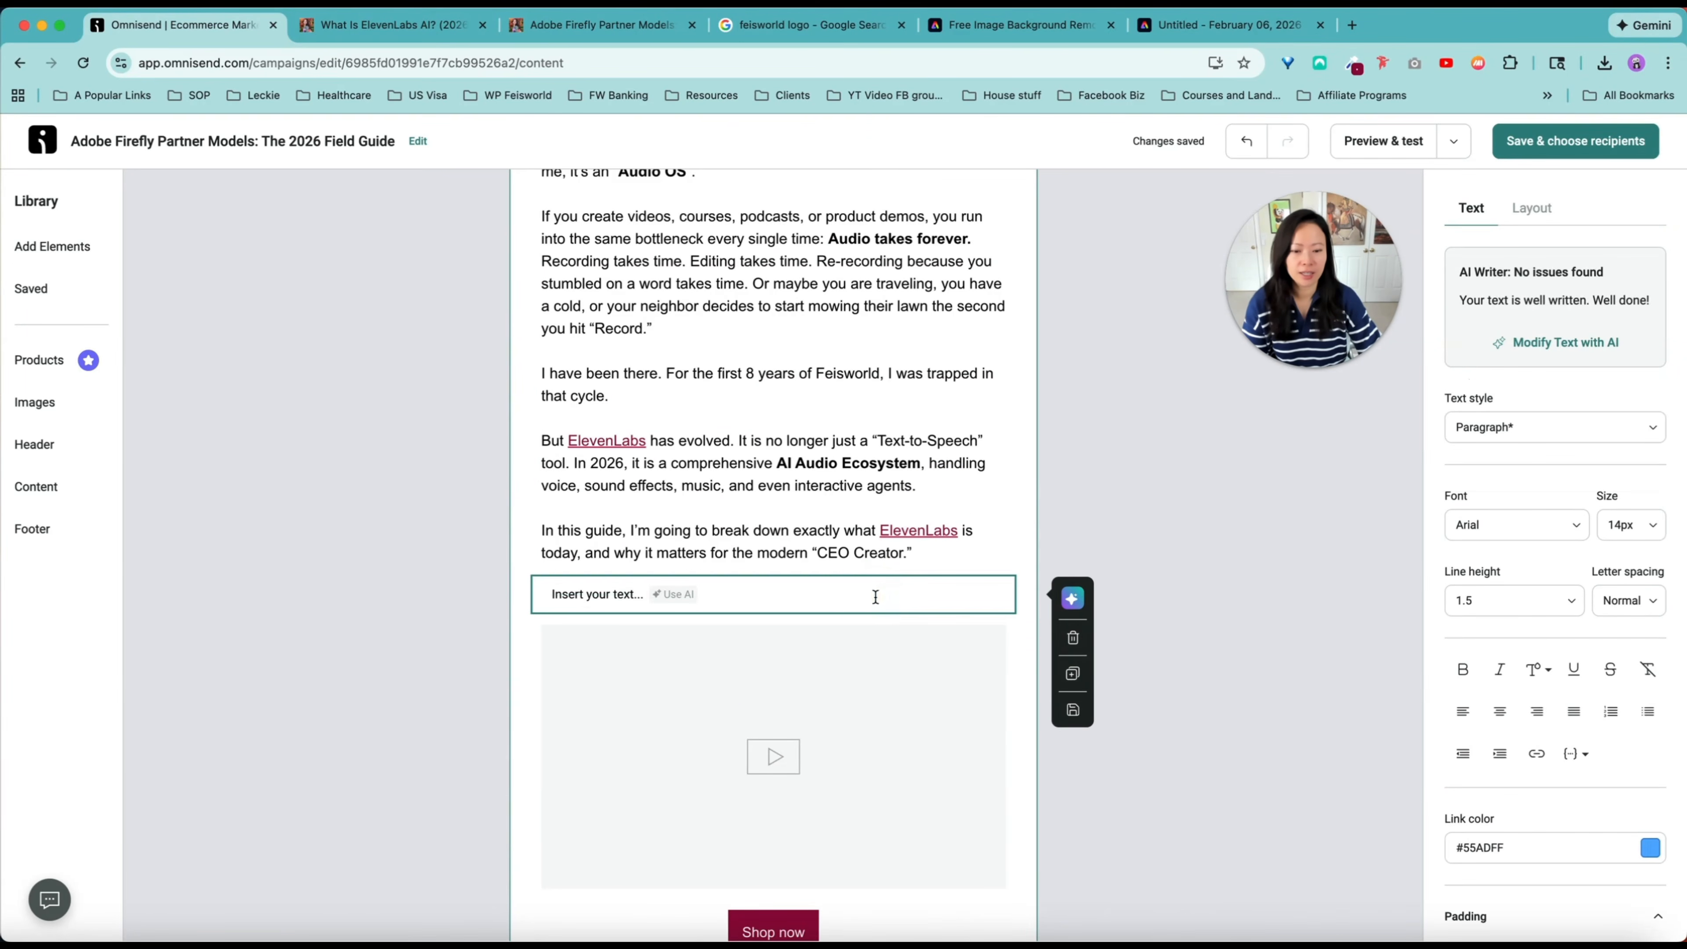
{"action": "left_click", "coordinate": [1072, 637]}
{"action": "scroll", "coordinate": [951, 673], "scroll_direction": "up", "scroll_amount": 5}
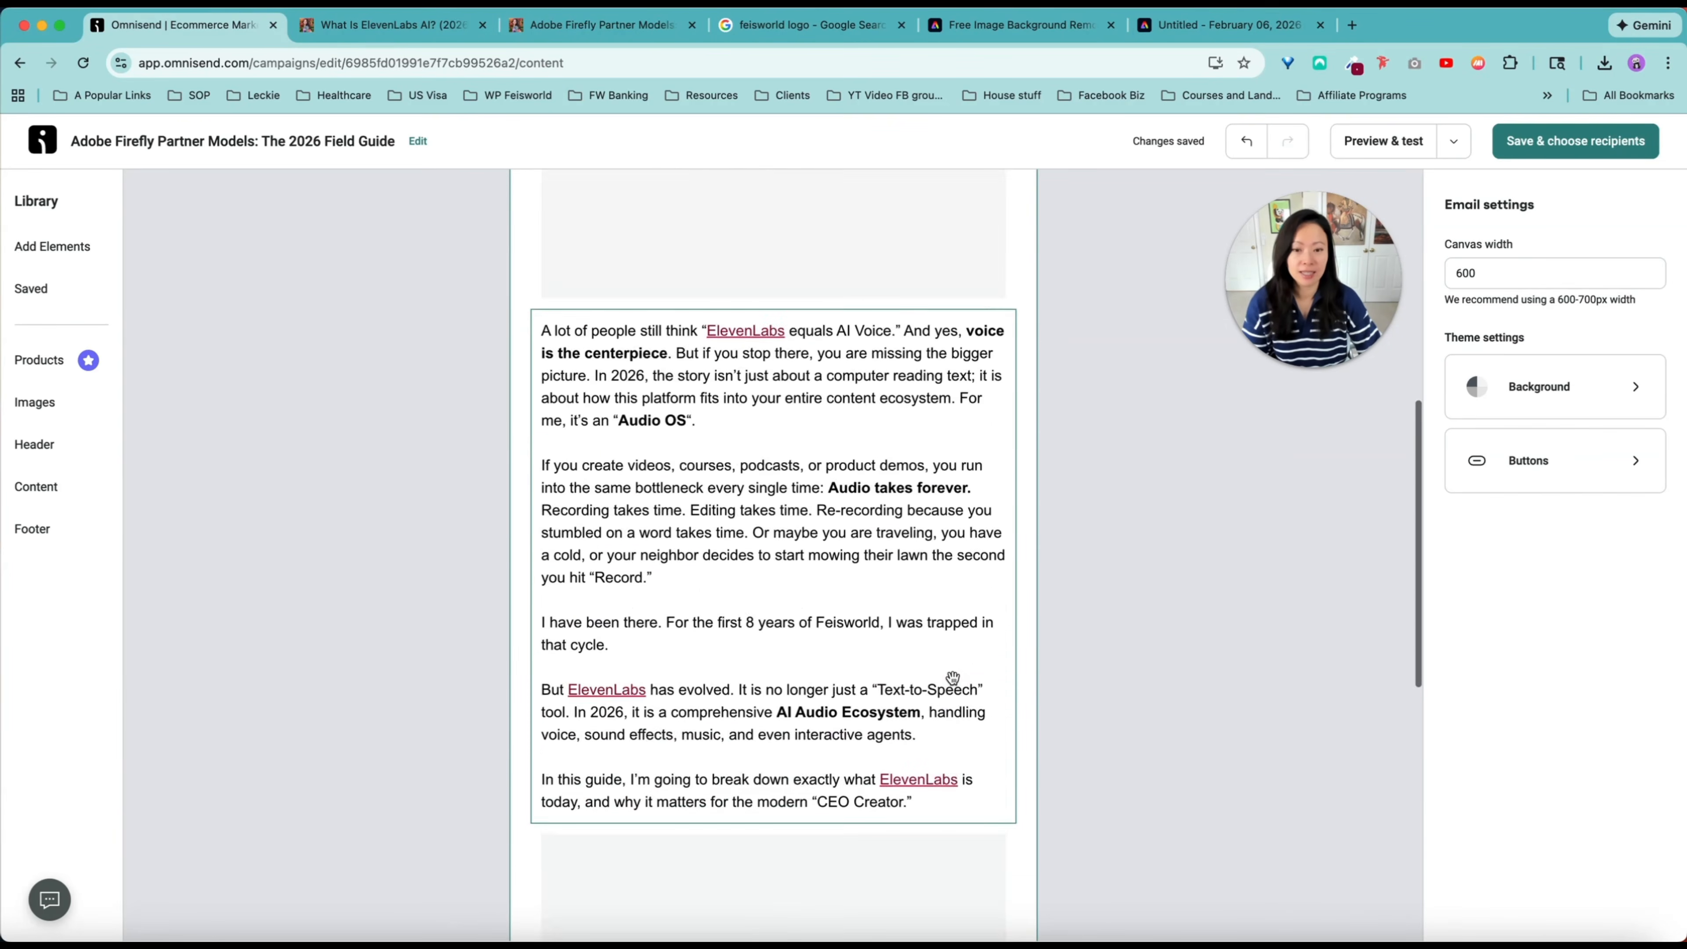
{"action": "scroll", "coordinate": [983, 736], "scroll_direction": "down", "scroll_amount": 3}
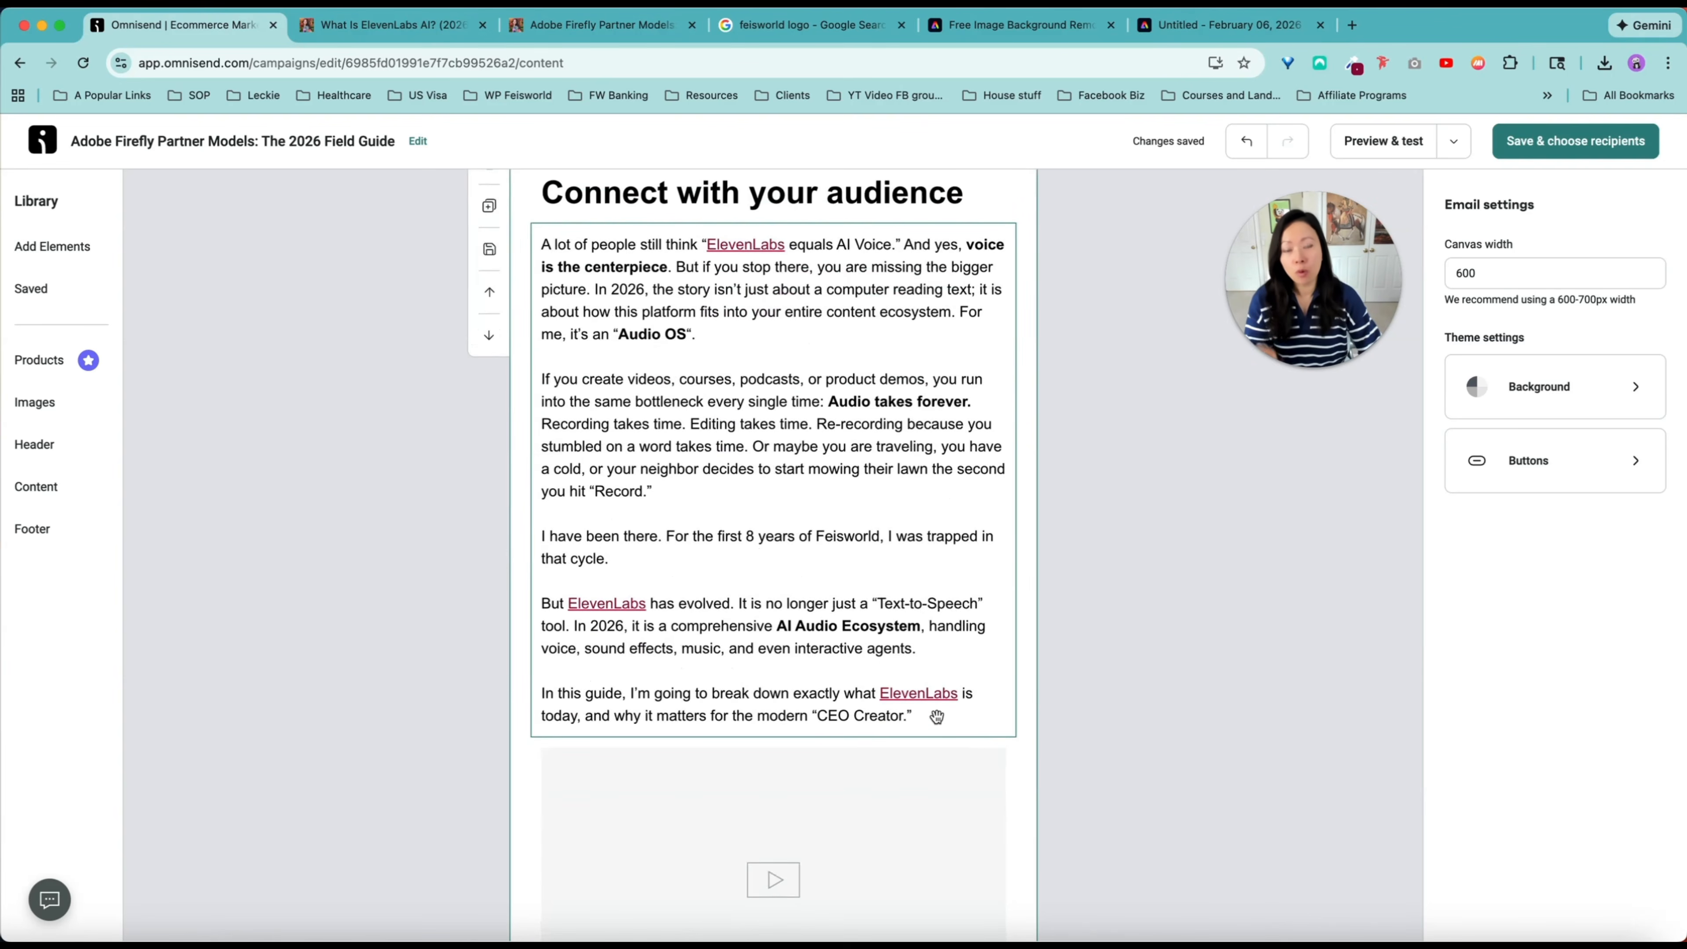
{"action": "scroll", "coordinate": [936, 716], "scroll_direction": "down", "scroll_amount": 2}
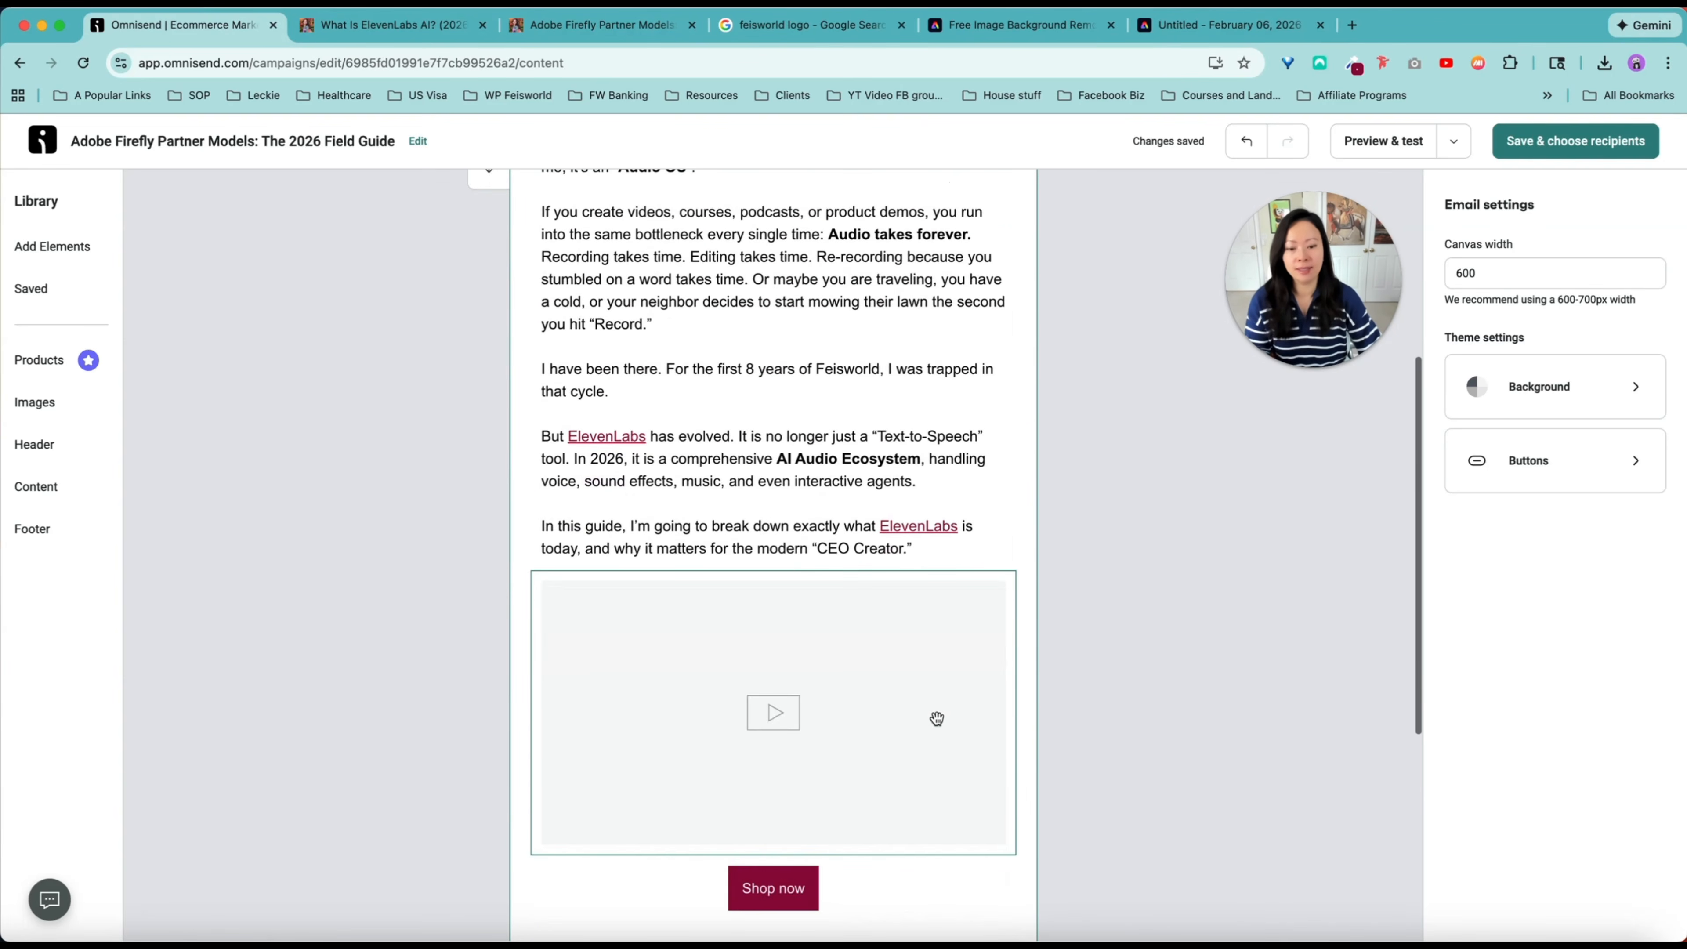
Step: Copy the share link of the "How to Use ElevenLabs | Beginner's Guide 2026" video from the Feisworld Media YouTube channel
{"action": "left_click", "coordinate": [842, 742]}
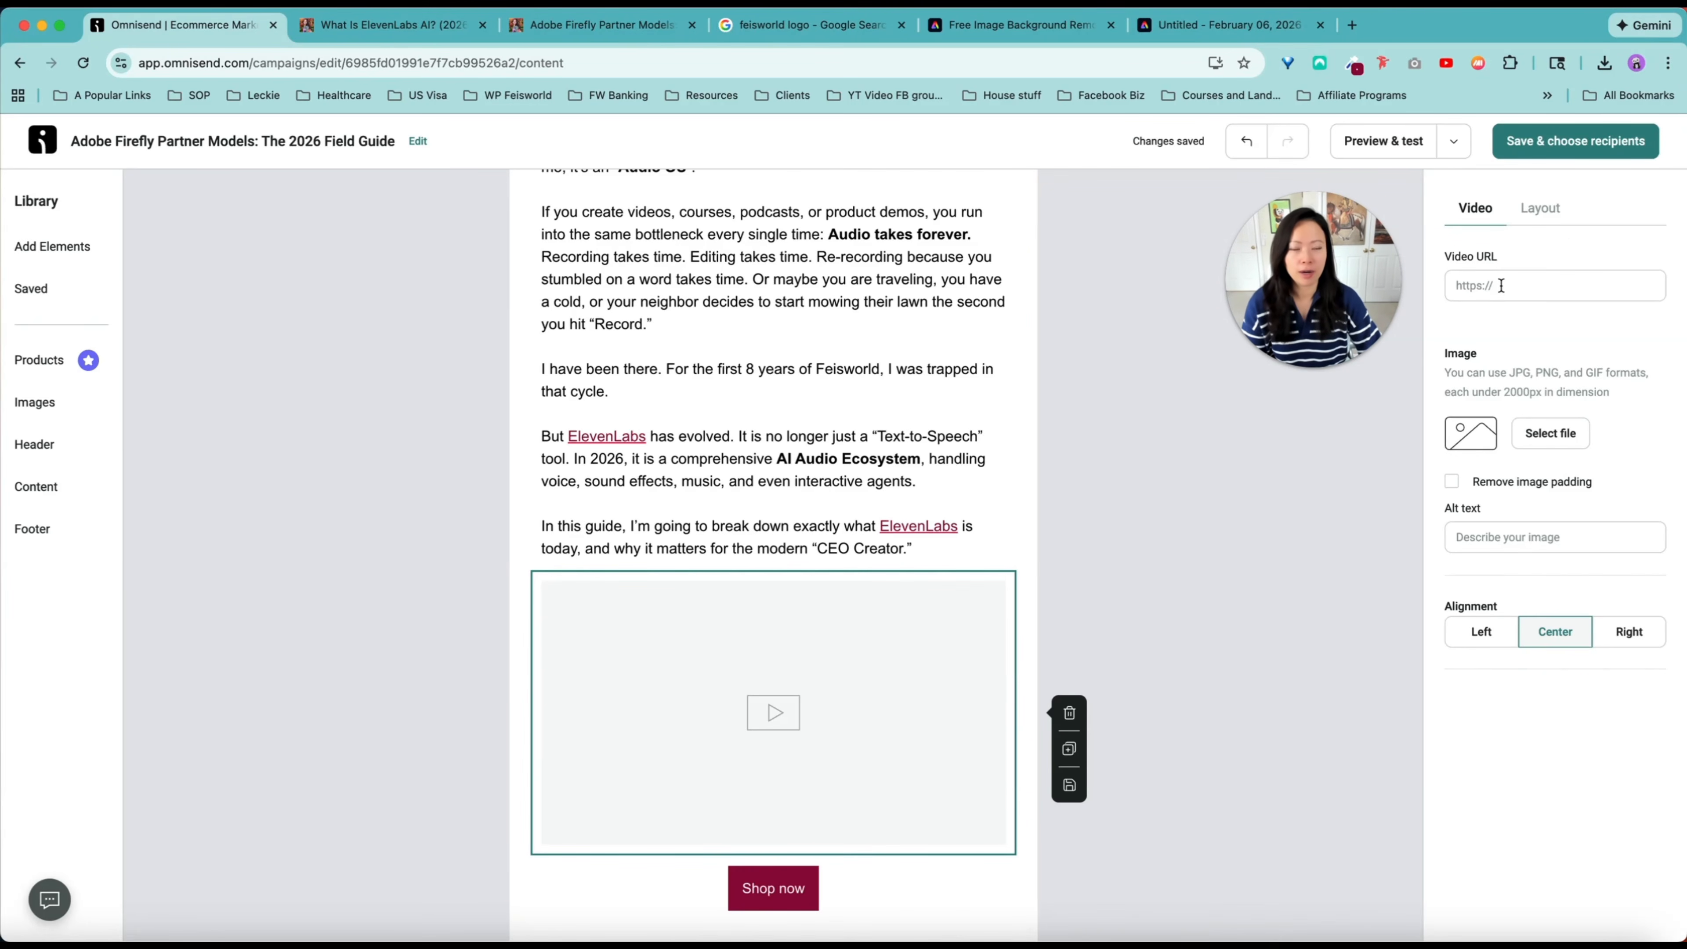
{"action": "left_click", "coordinate": [571, 38]}
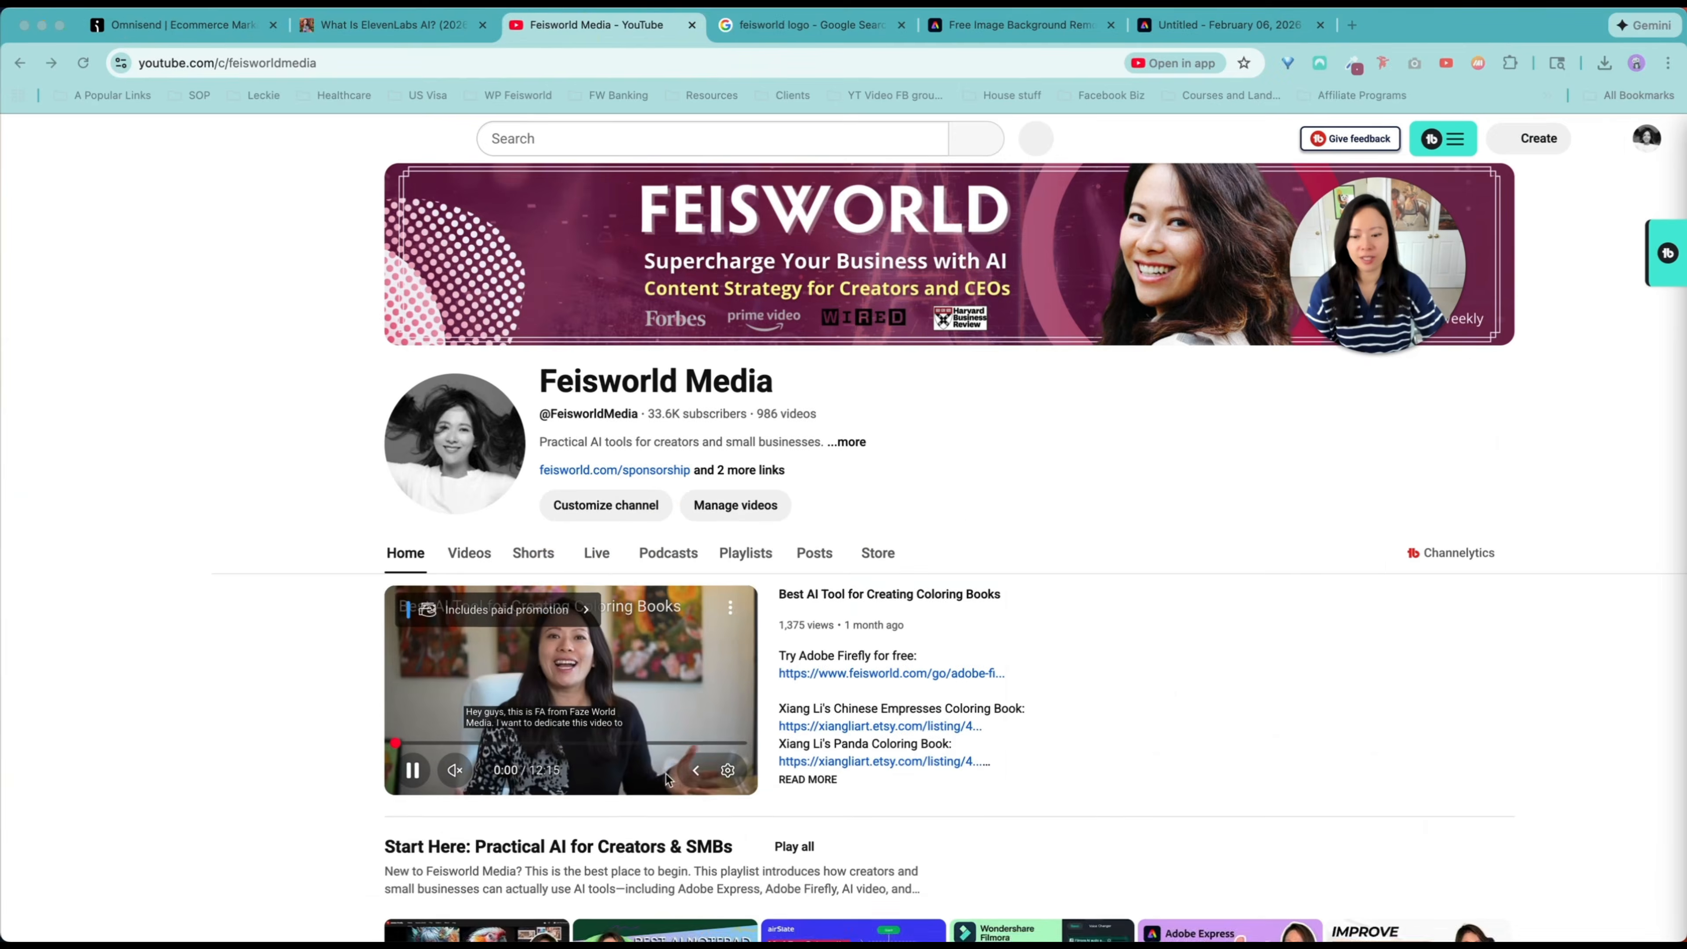
{"action": "scroll", "coordinate": [643, 772], "scroll_direction": "down", "scroll_amount": 5}
{"action": "scroll", "coordinate": [622, 739], "scroll_direction": "down", "scroll_amount": 15}
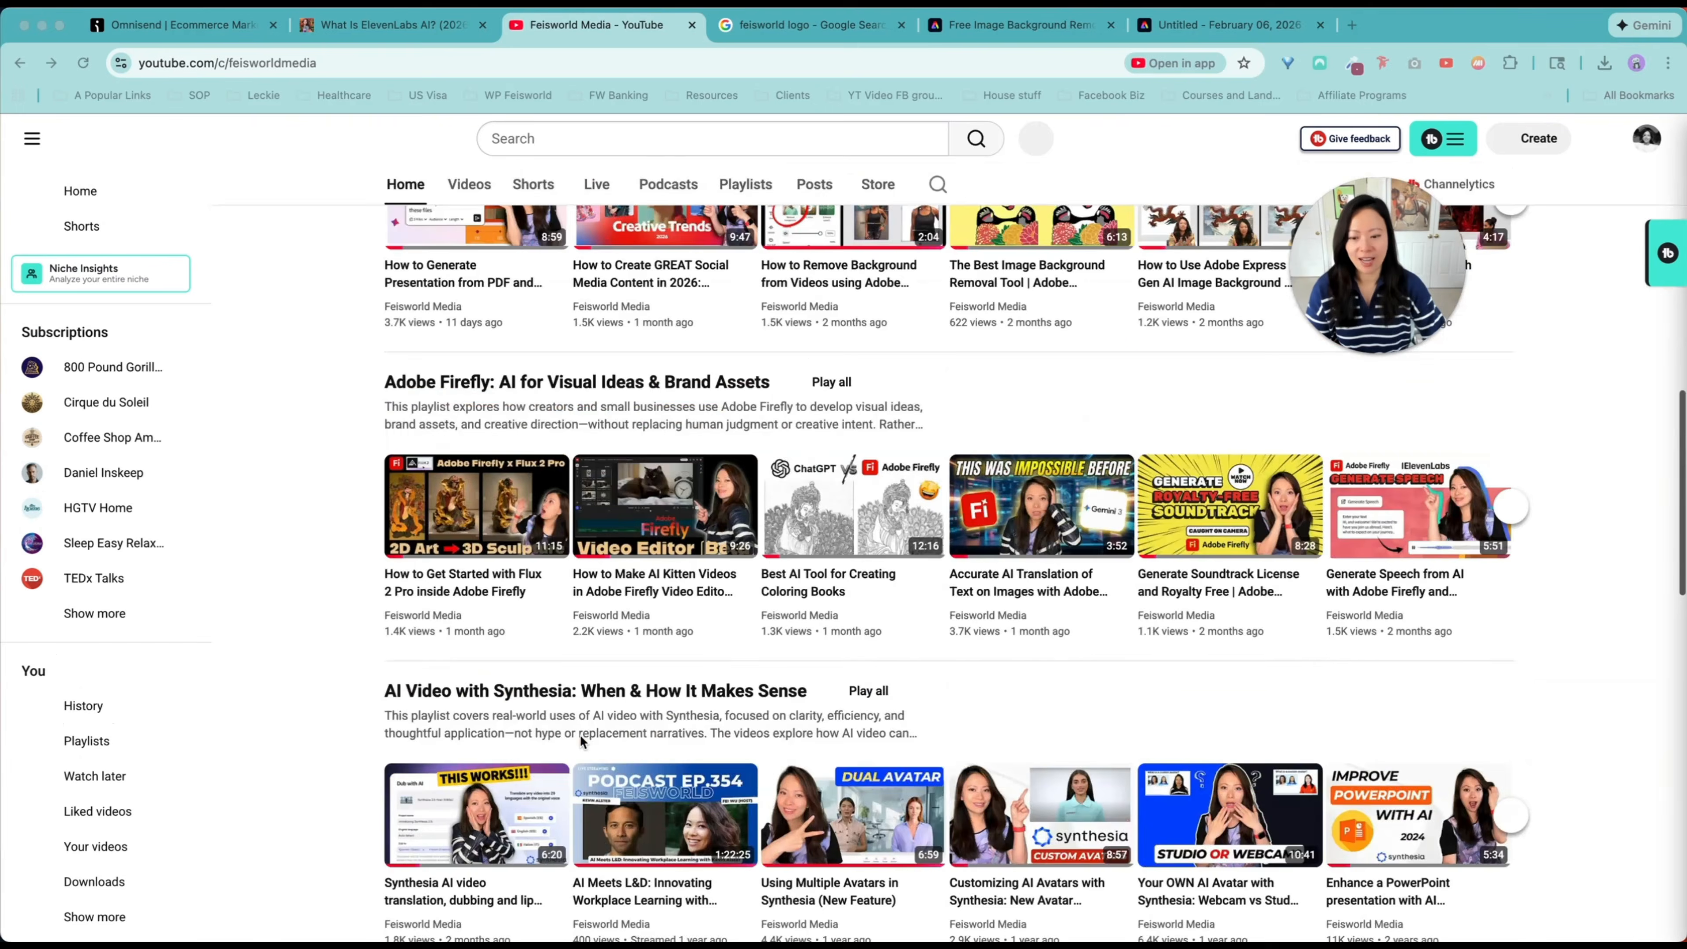
{"action": "scroll", "coordinate": [520, 708], "scroll_direction": "down", "scroll_amount": 1}
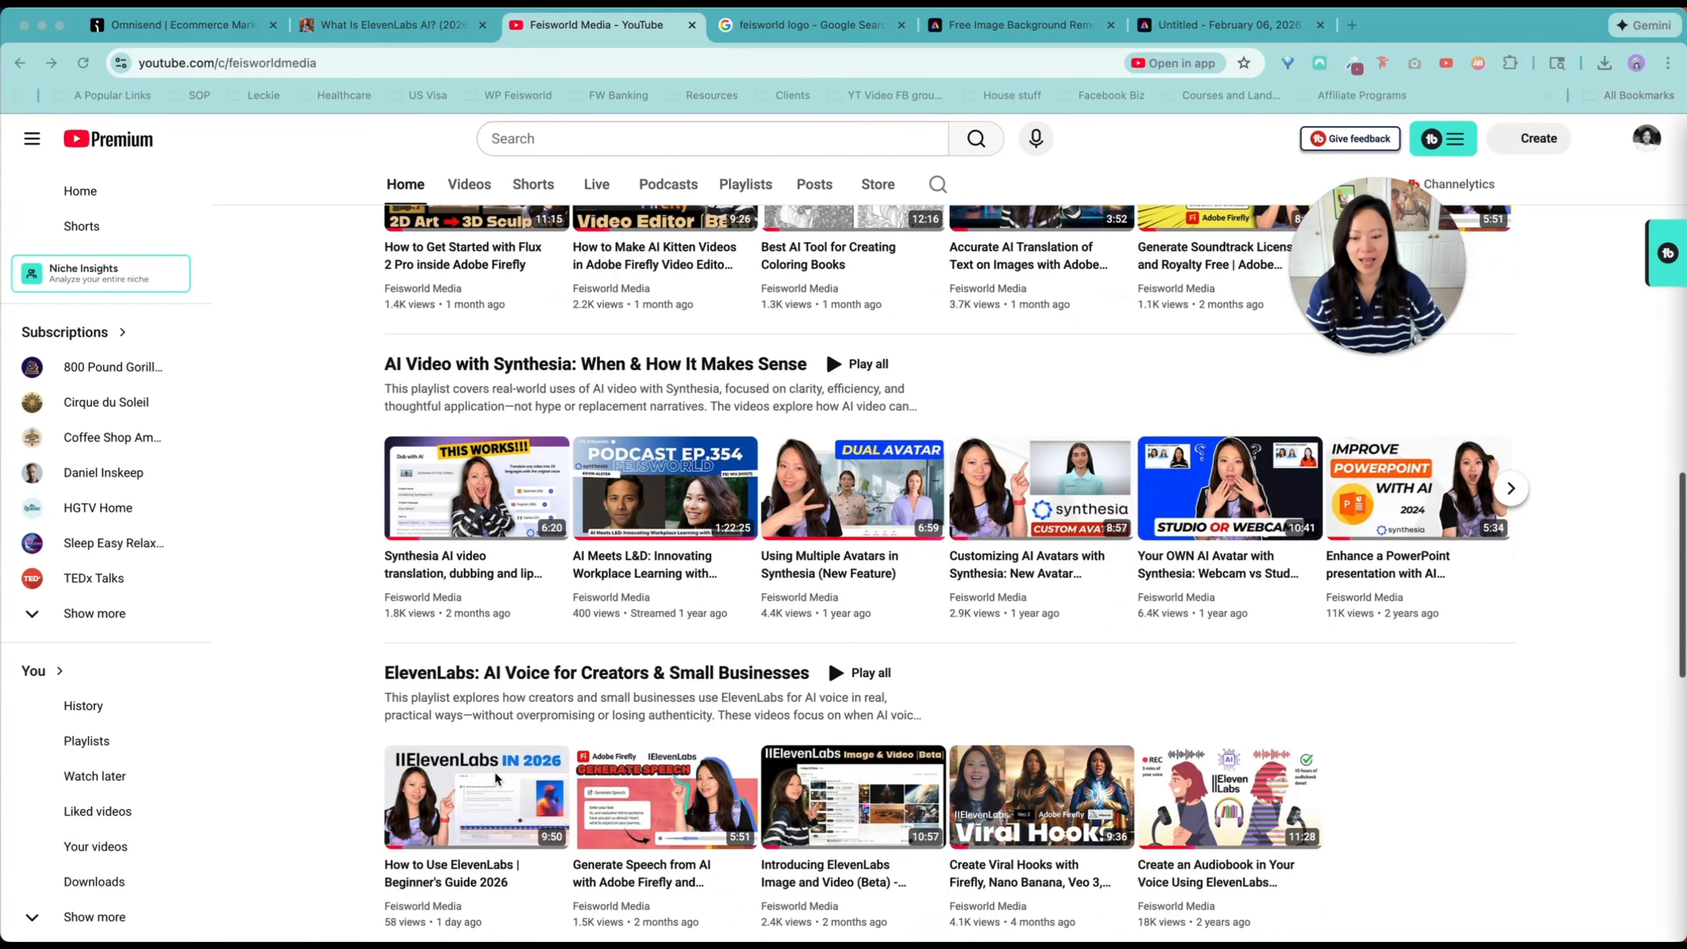
{"action": "left_click", "coordinate": [494, 772]}
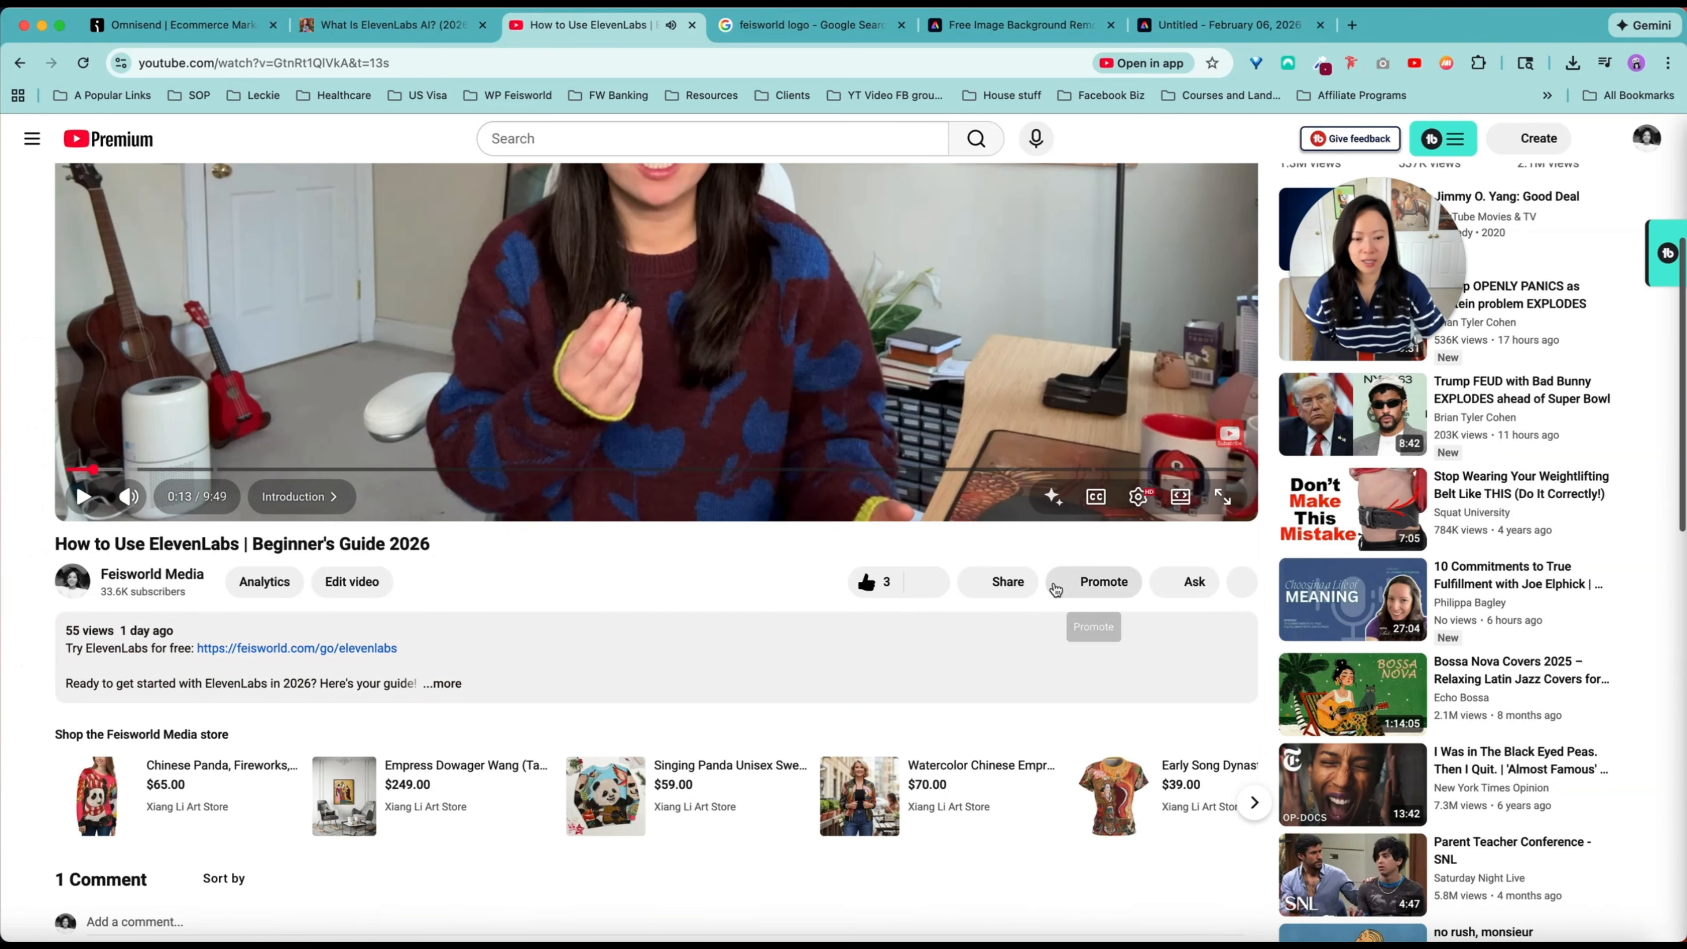
{"action": "left_click", "coordinate": [1002, 582]}
{"action": "left_click", "coordinate": [993, 618]}
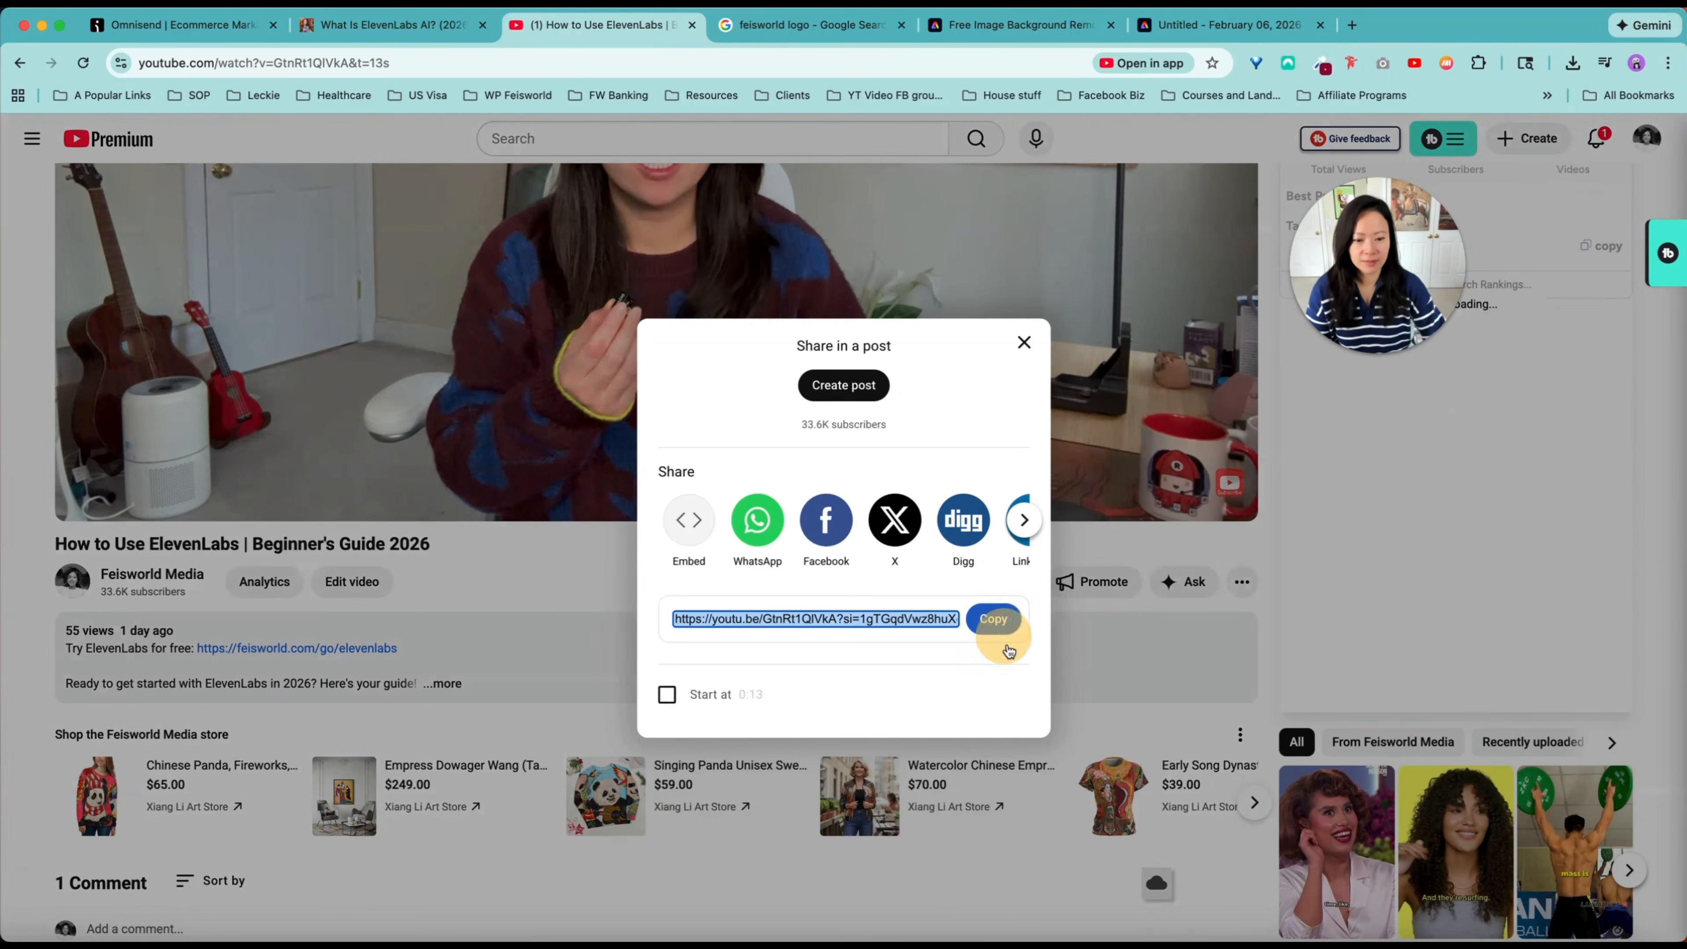
Step: Return to the Omnisend campaign and set the empty video block's URL to the copied YouTube link
{"action": "left_click", "coordinate": [226, 34]}
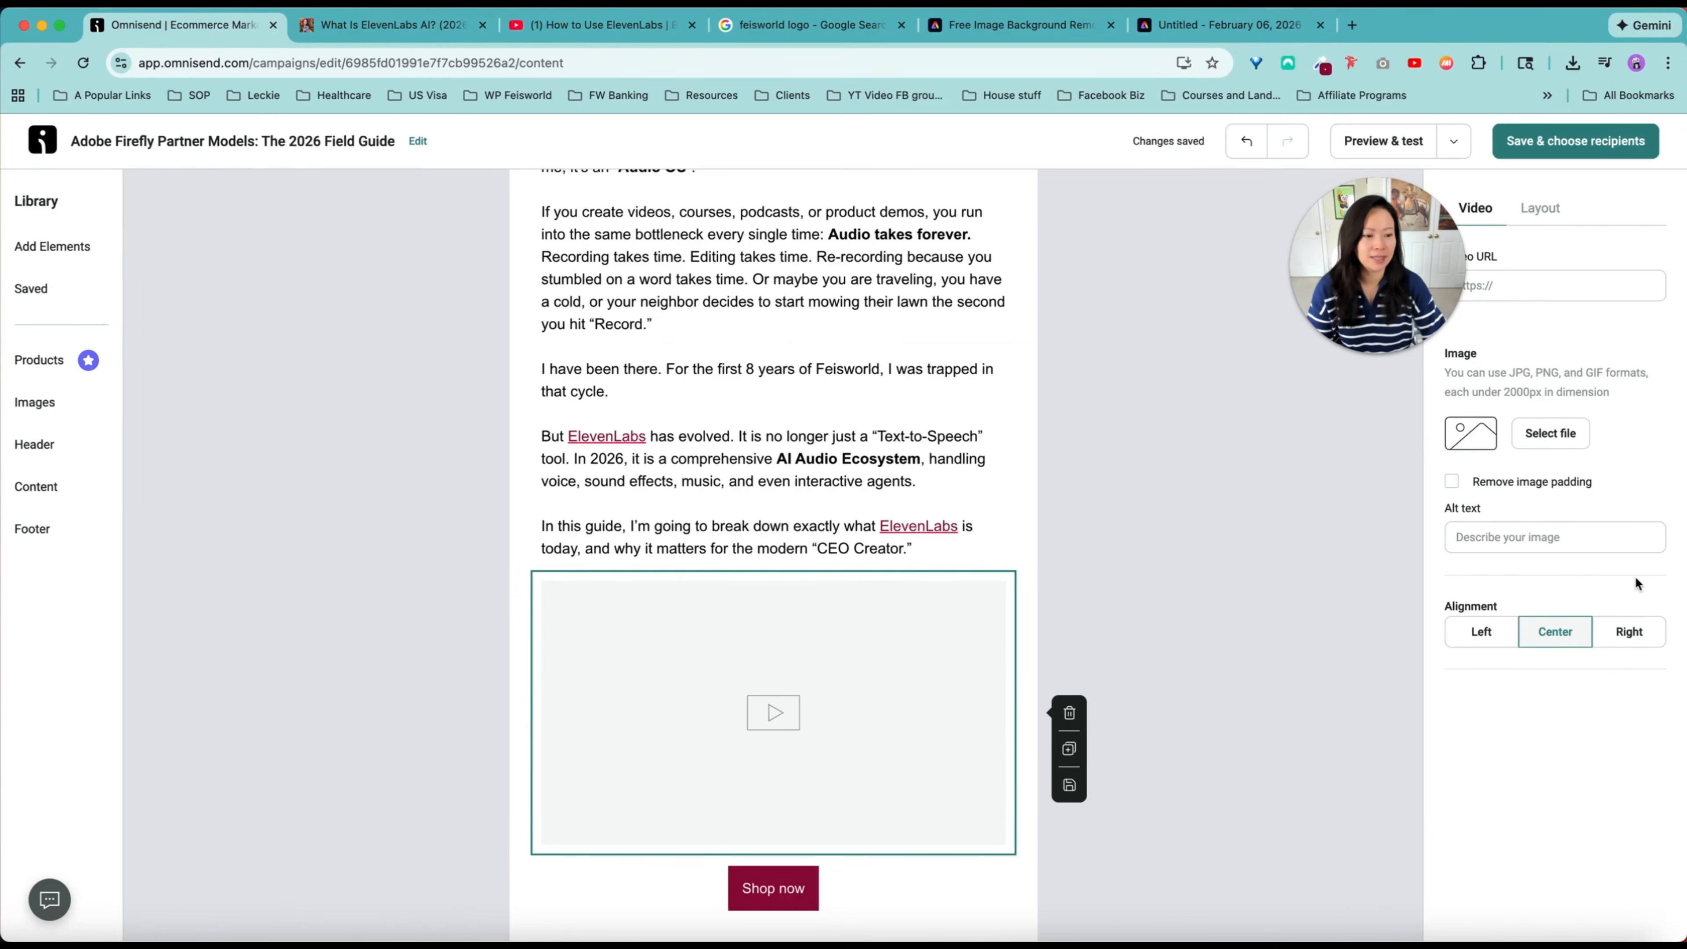
{"action": "left_click_drag", "start_coordinate": [1273, 450], "coordinate": [1296, 280]}
{"action": "left_click", "coordinate": [1494, 285]}
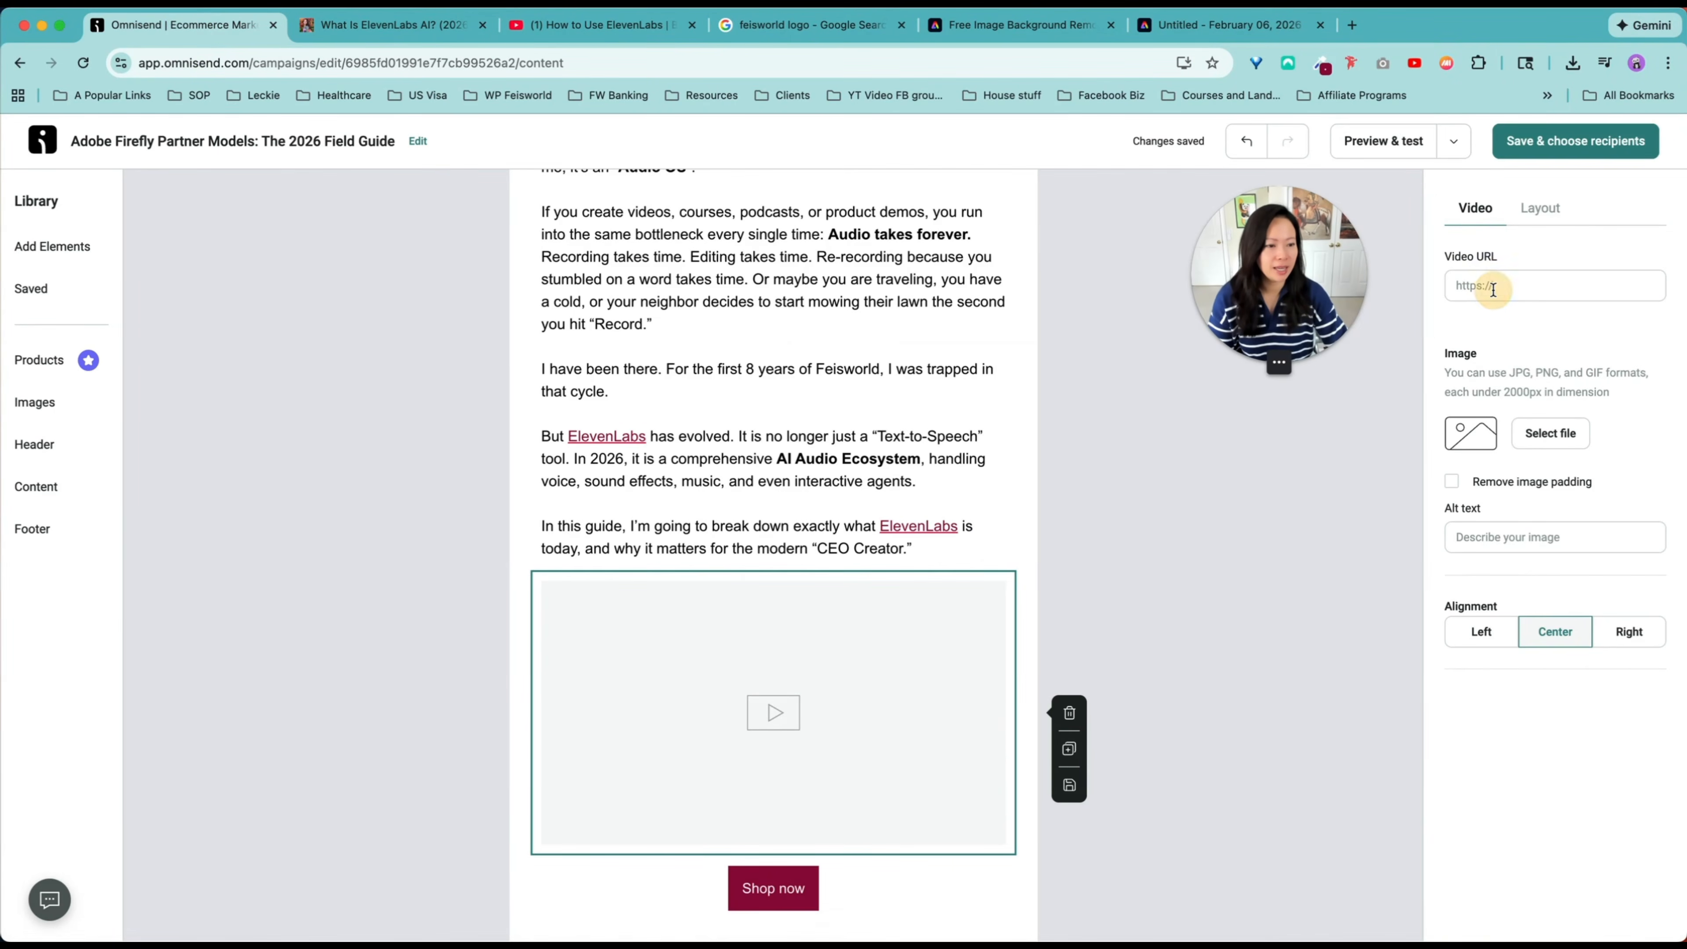
{"action": "key", "text": "super+v"}
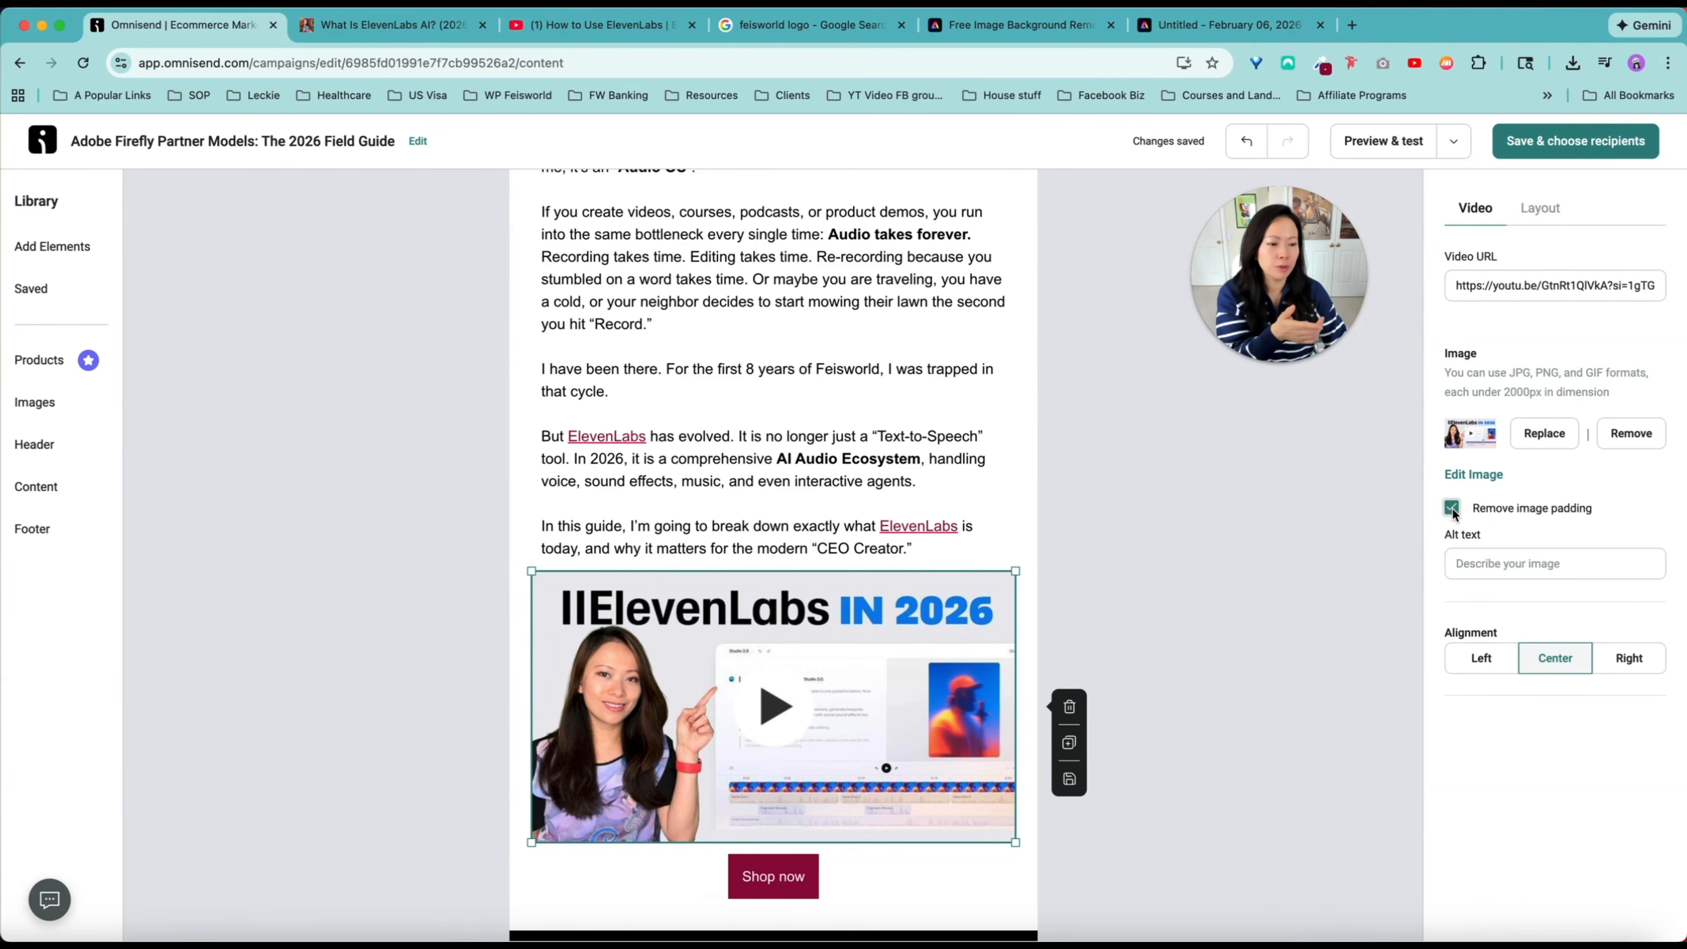
Step: Examine the layout settings of the section holding the video, including its background and padding options
{"action": "left_click", "coordinate": [1542, 211]}
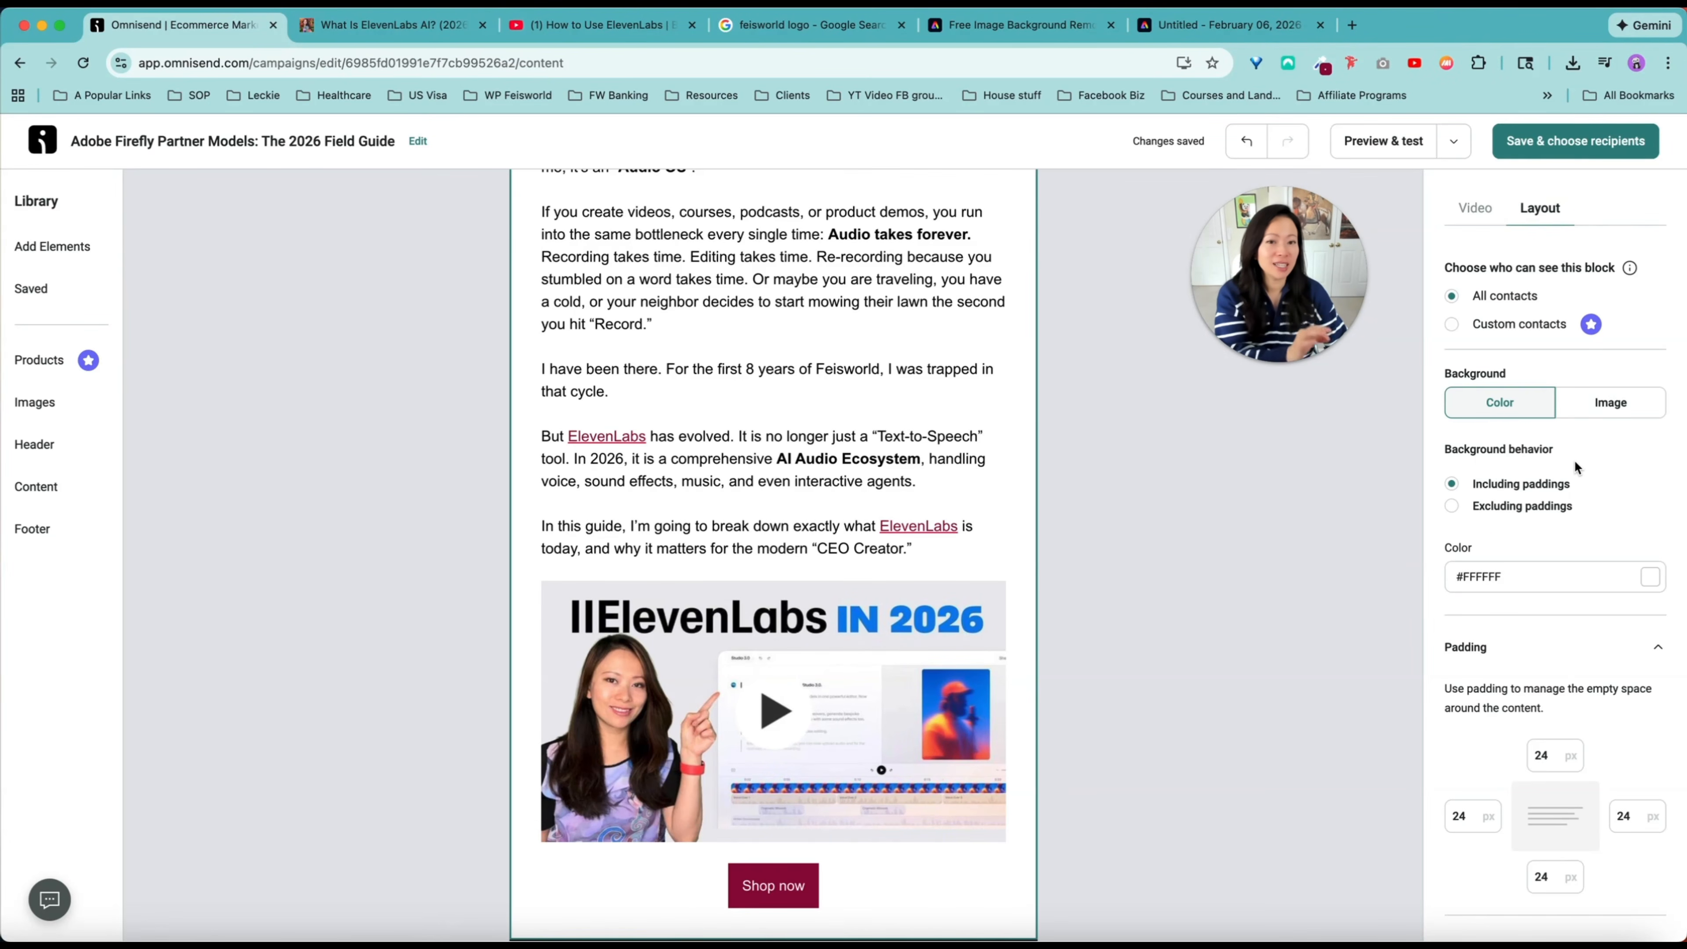
{"action": "scroll", "coordinate": [1598, 504], "scroll_direction": "down", "scroll_amount": 3}
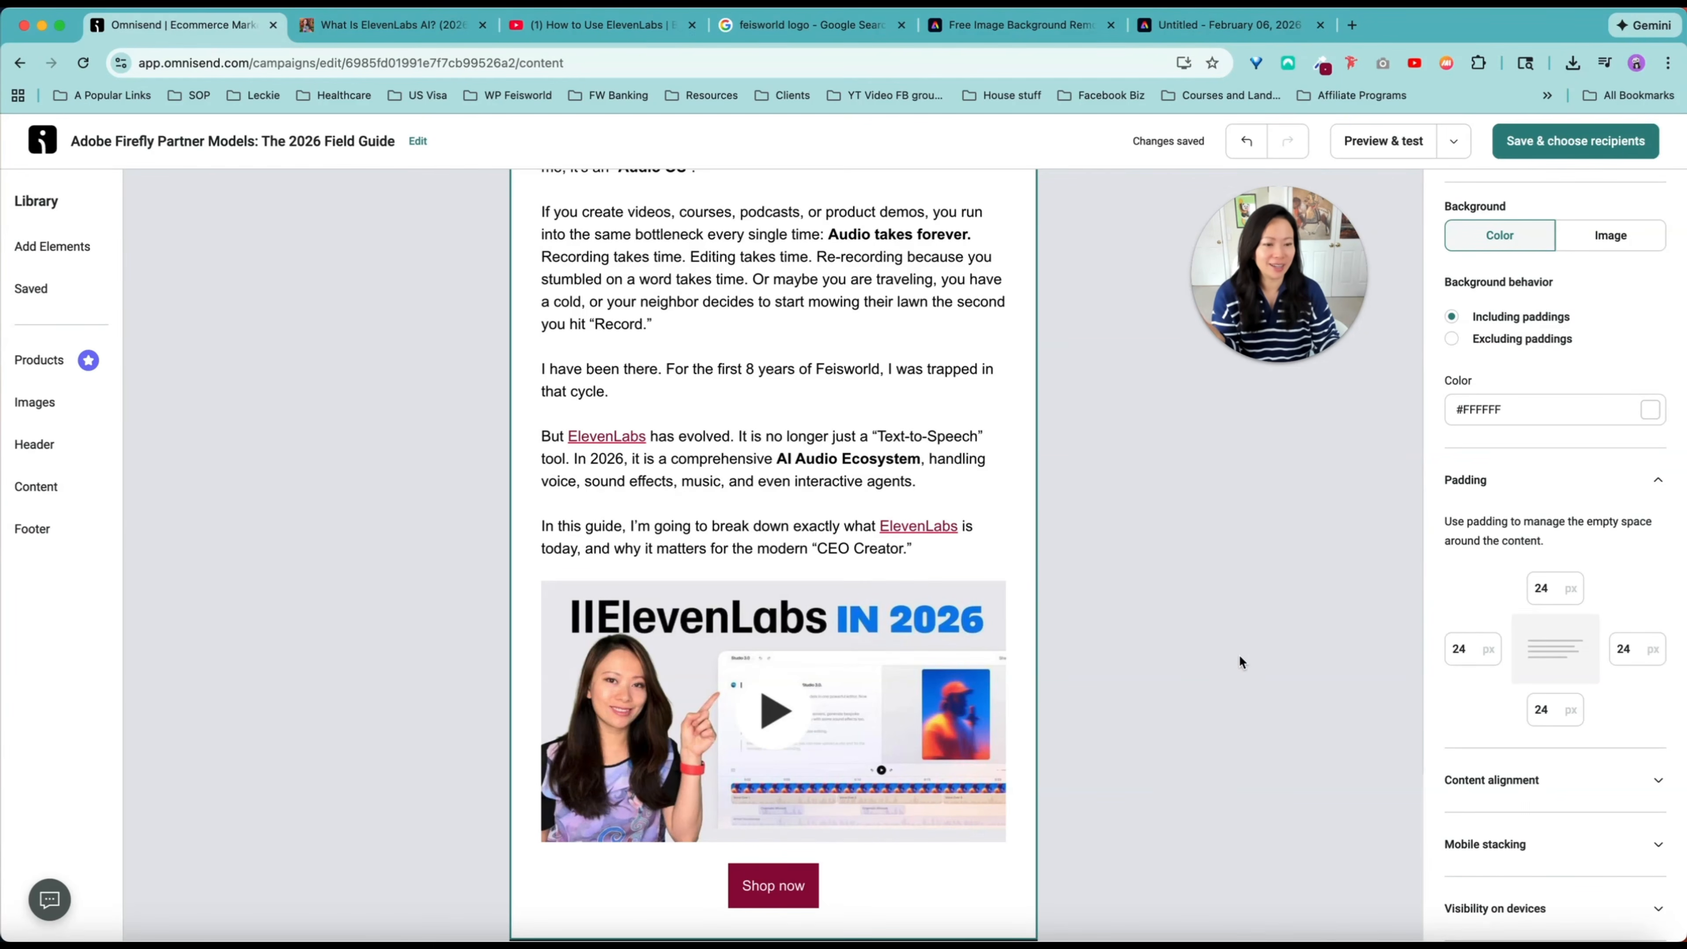
{"action": "scroll", "coordinate": [1279, 642], "scroll_direction": "up", "scroll_amount": 6}
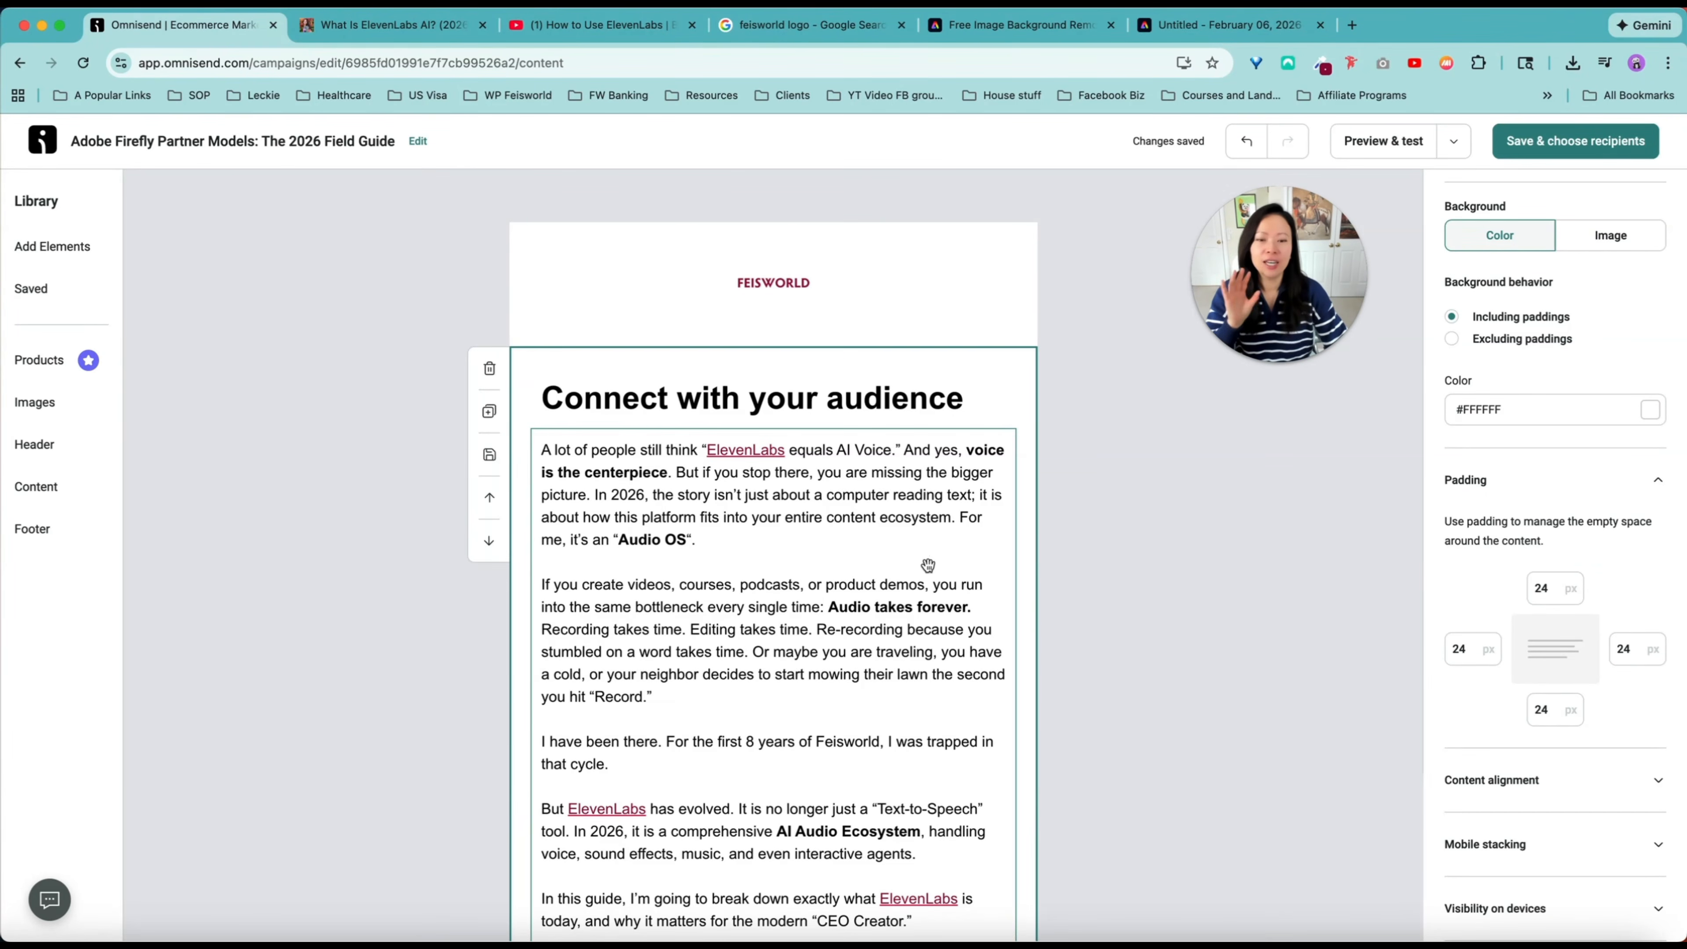
Step: Copy the ElevenLabs article's title from the blog and make it the subject line: "What is ElevenLabs AI? (2026 Guide to the Audio Ecosystem)"
{"action": "left_click", "coordinate": [415, 35]}
{"action": "triple_click", "coordinate": [459, 368]}
{"action": "key", "text": "super+c"}
{"action": "left_click", "coordinate": [267, 37]}
{"action": "left_click", "coordinate": [417, 142]}
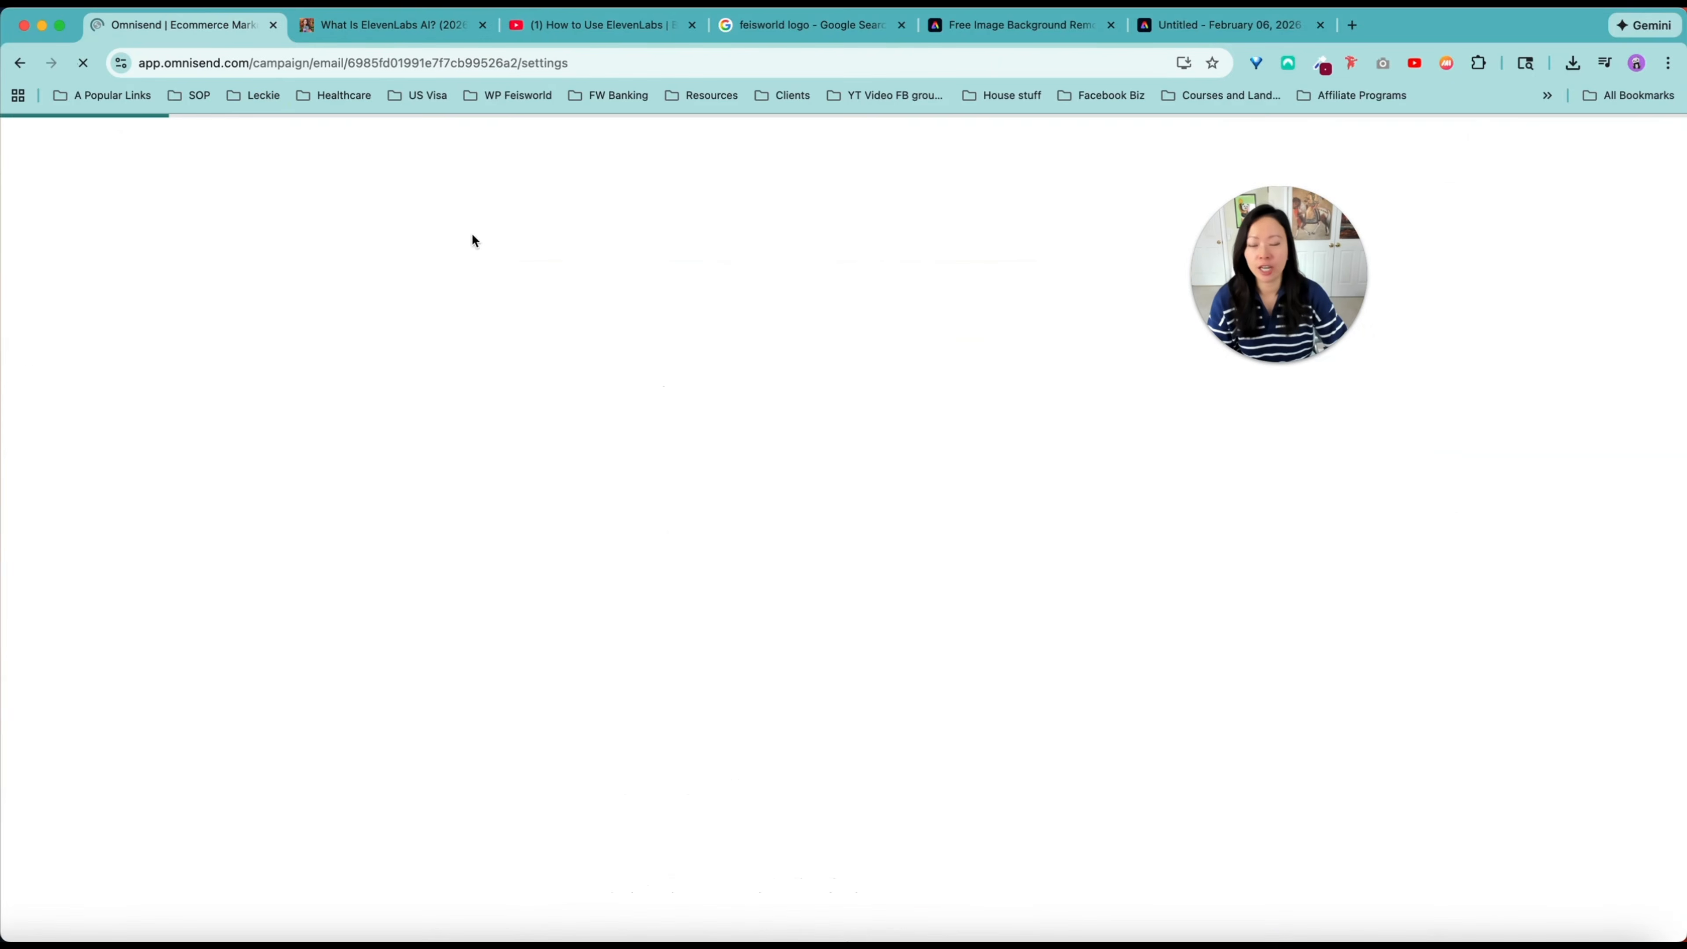
{"action": "triple_click", "coordinate": [534, 328]}
{"action": "key", "text": "super+v"}
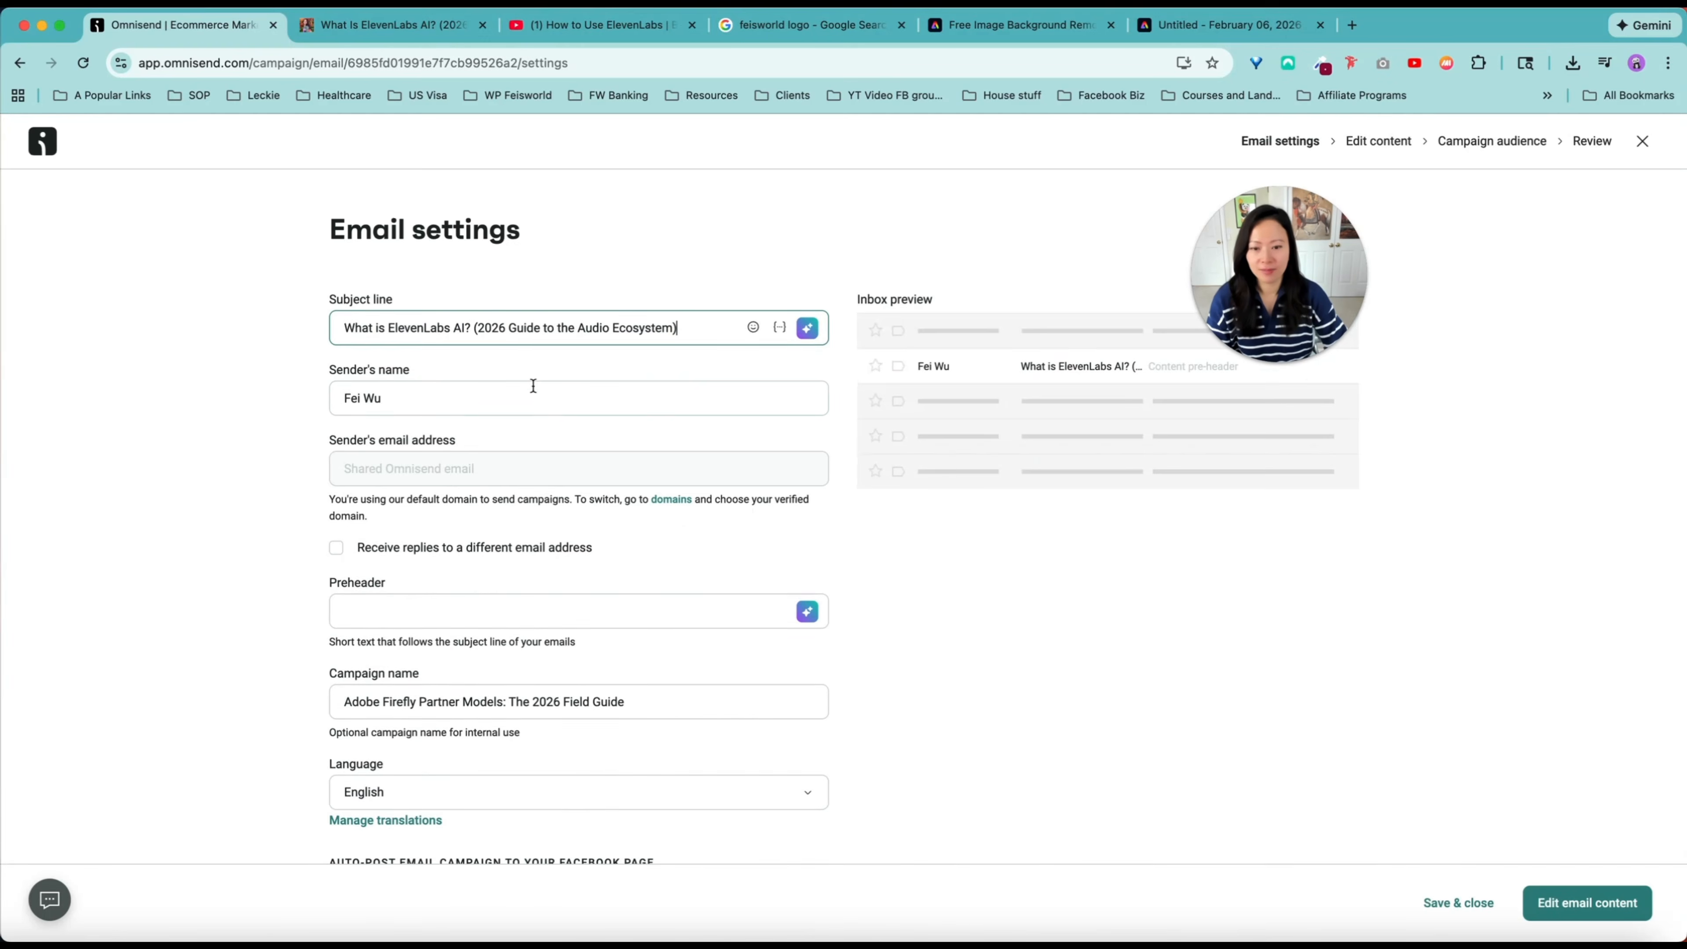
Step: Set the campaign name to "What is ElevenLabs AI? (2026 Guide to the Audio Ecosystem)" and return to editing the email content
{"action": "scroll", "coordinate": [608, 514], "scroll_direction": "down", "scroll_amount": 1}
{"action": "scroll", "coordinate": [553, 592], "scroll_direction": "down", "scroll_amount": 2}
{"action": "triple_click", "coordinate": [580, 508]}
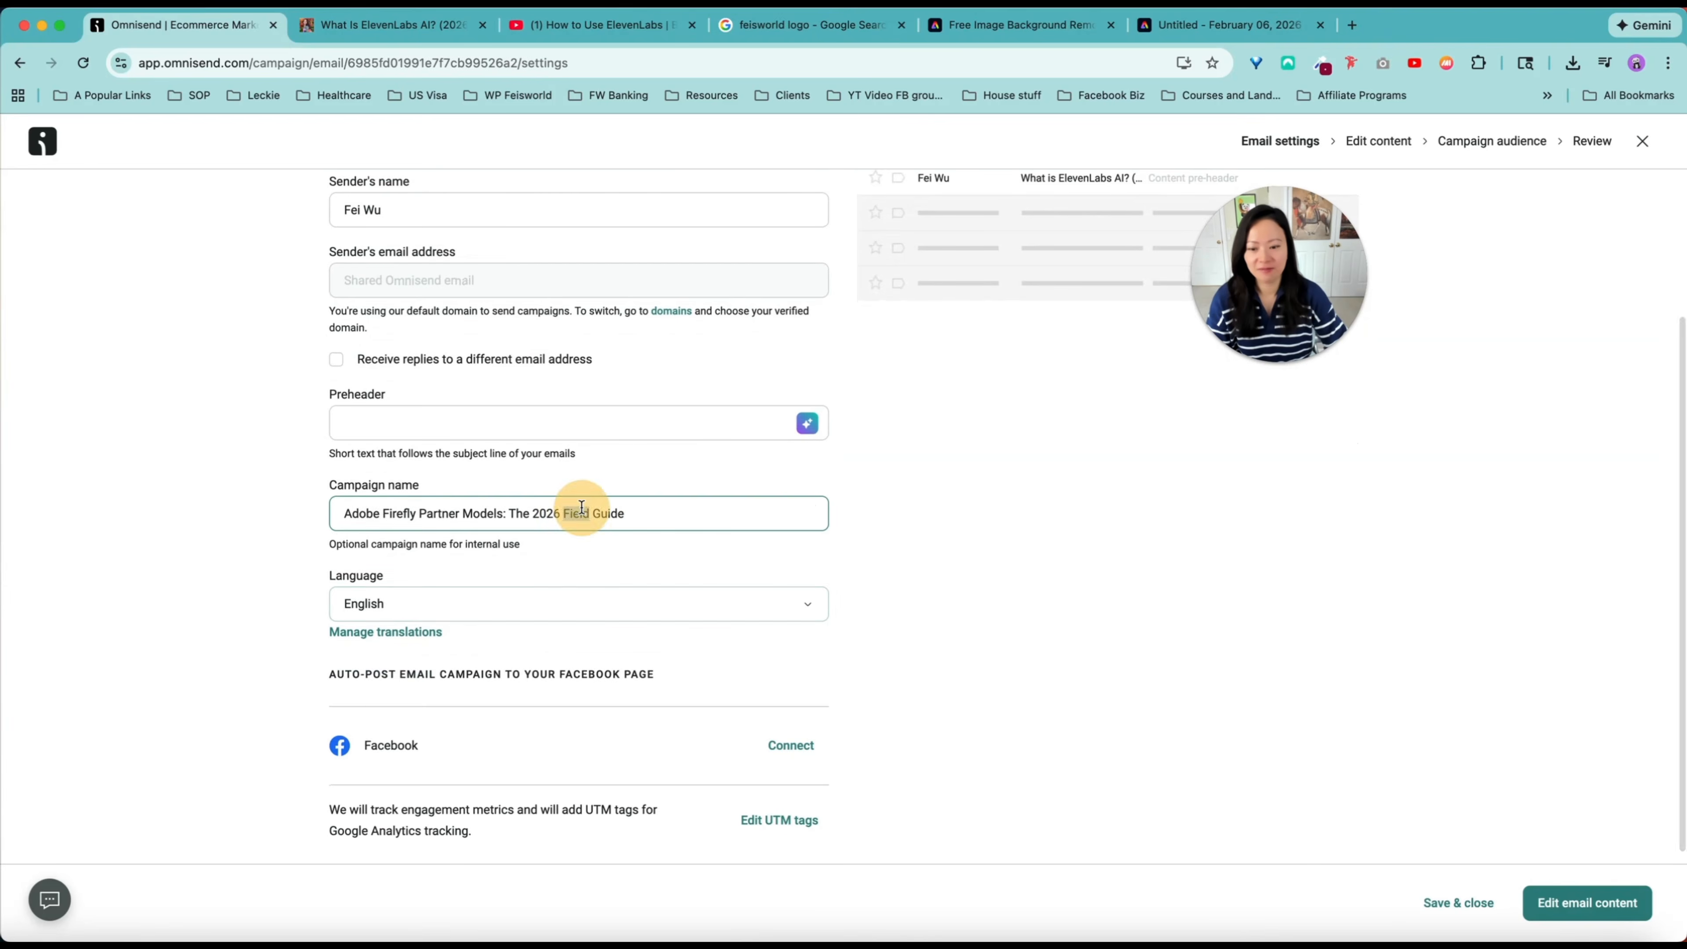
{"action": "key", "text": "super+v"}
{"action": "left_click", "coordinate": [1020, 550]}
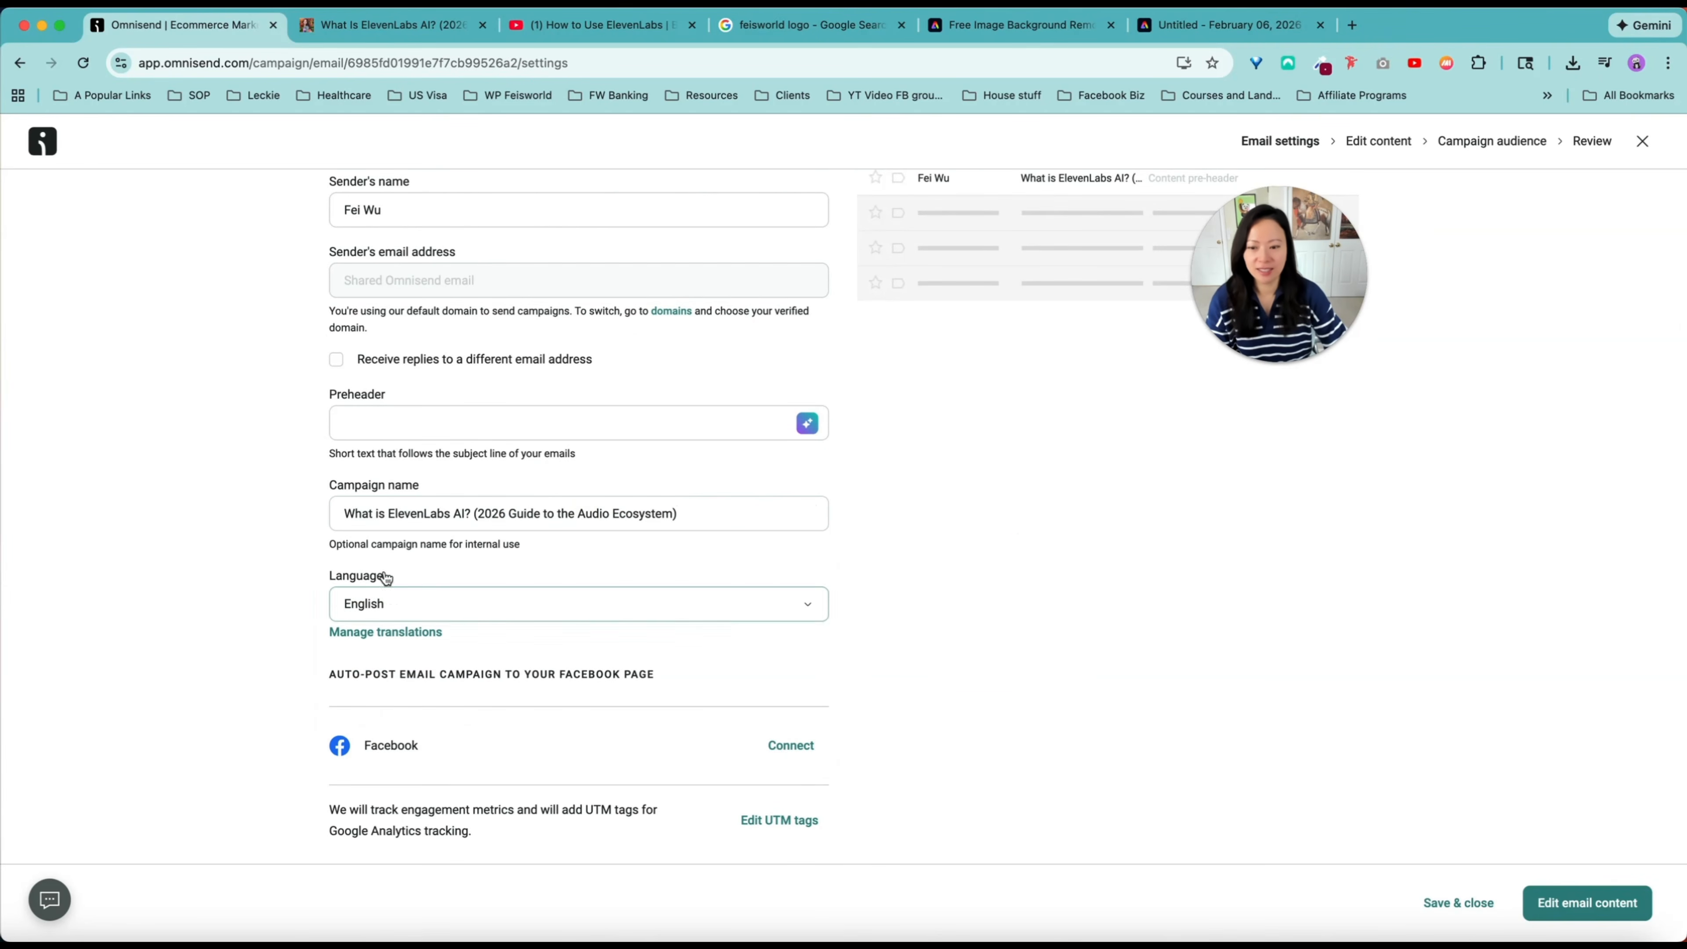
{"action": "scroll", "coordinate": [867, 656], "scroll_direction": "up", "scroll_amount": 3}
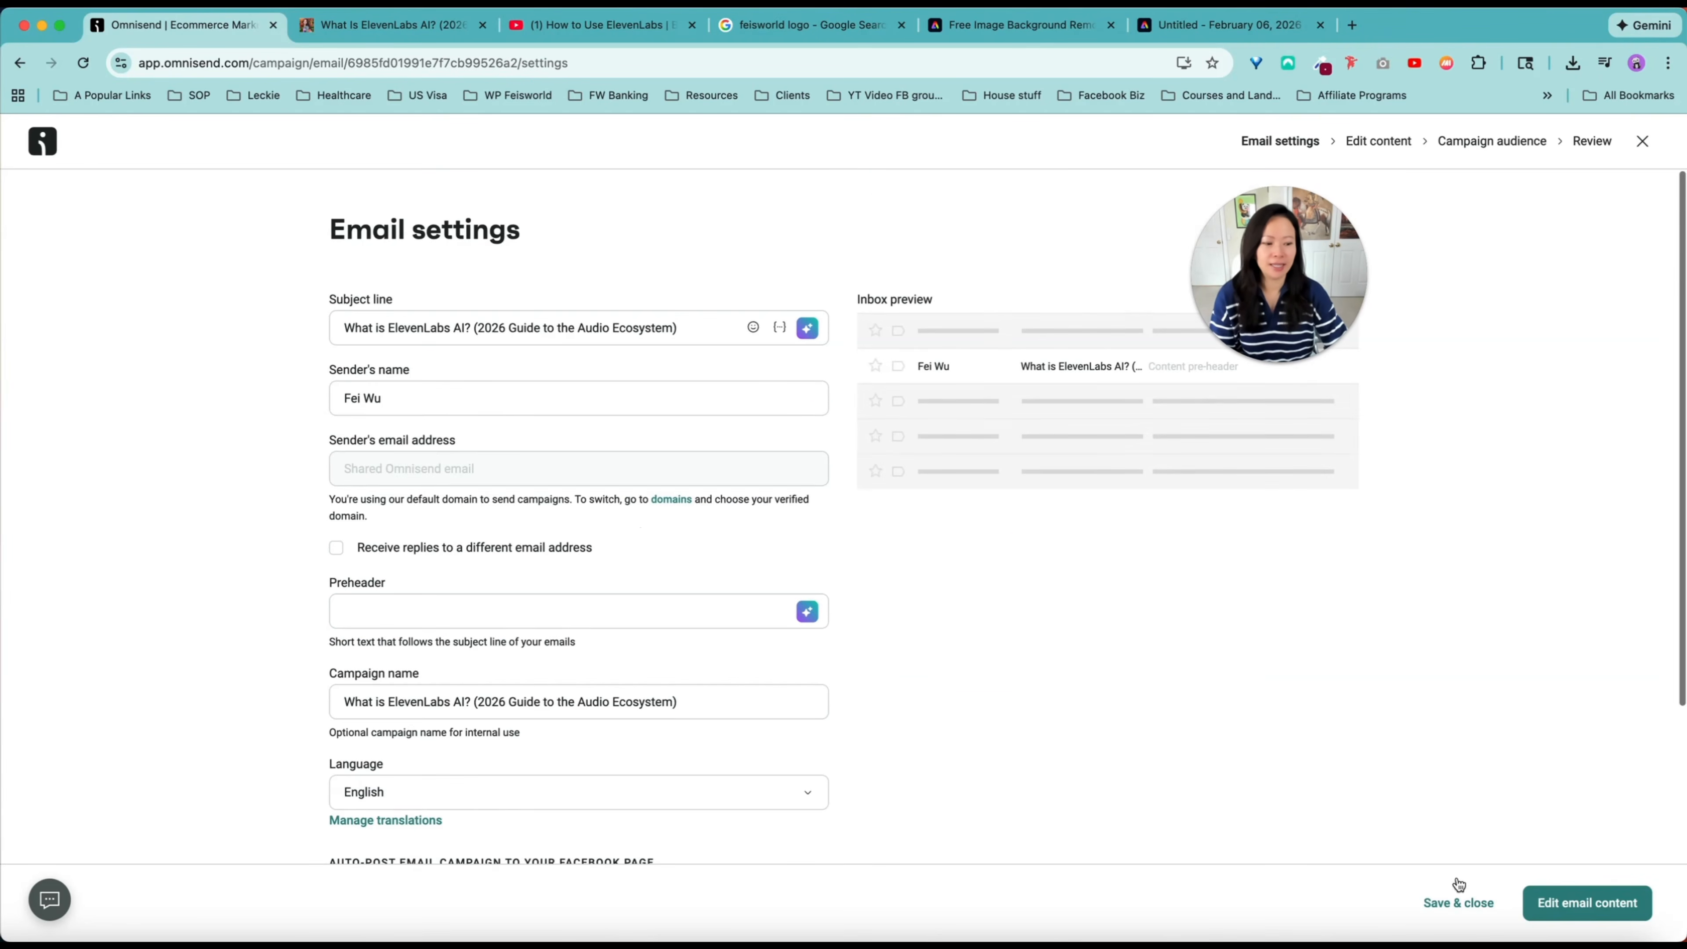
{"action": "left_click", "coordinate": [1572, 905]}
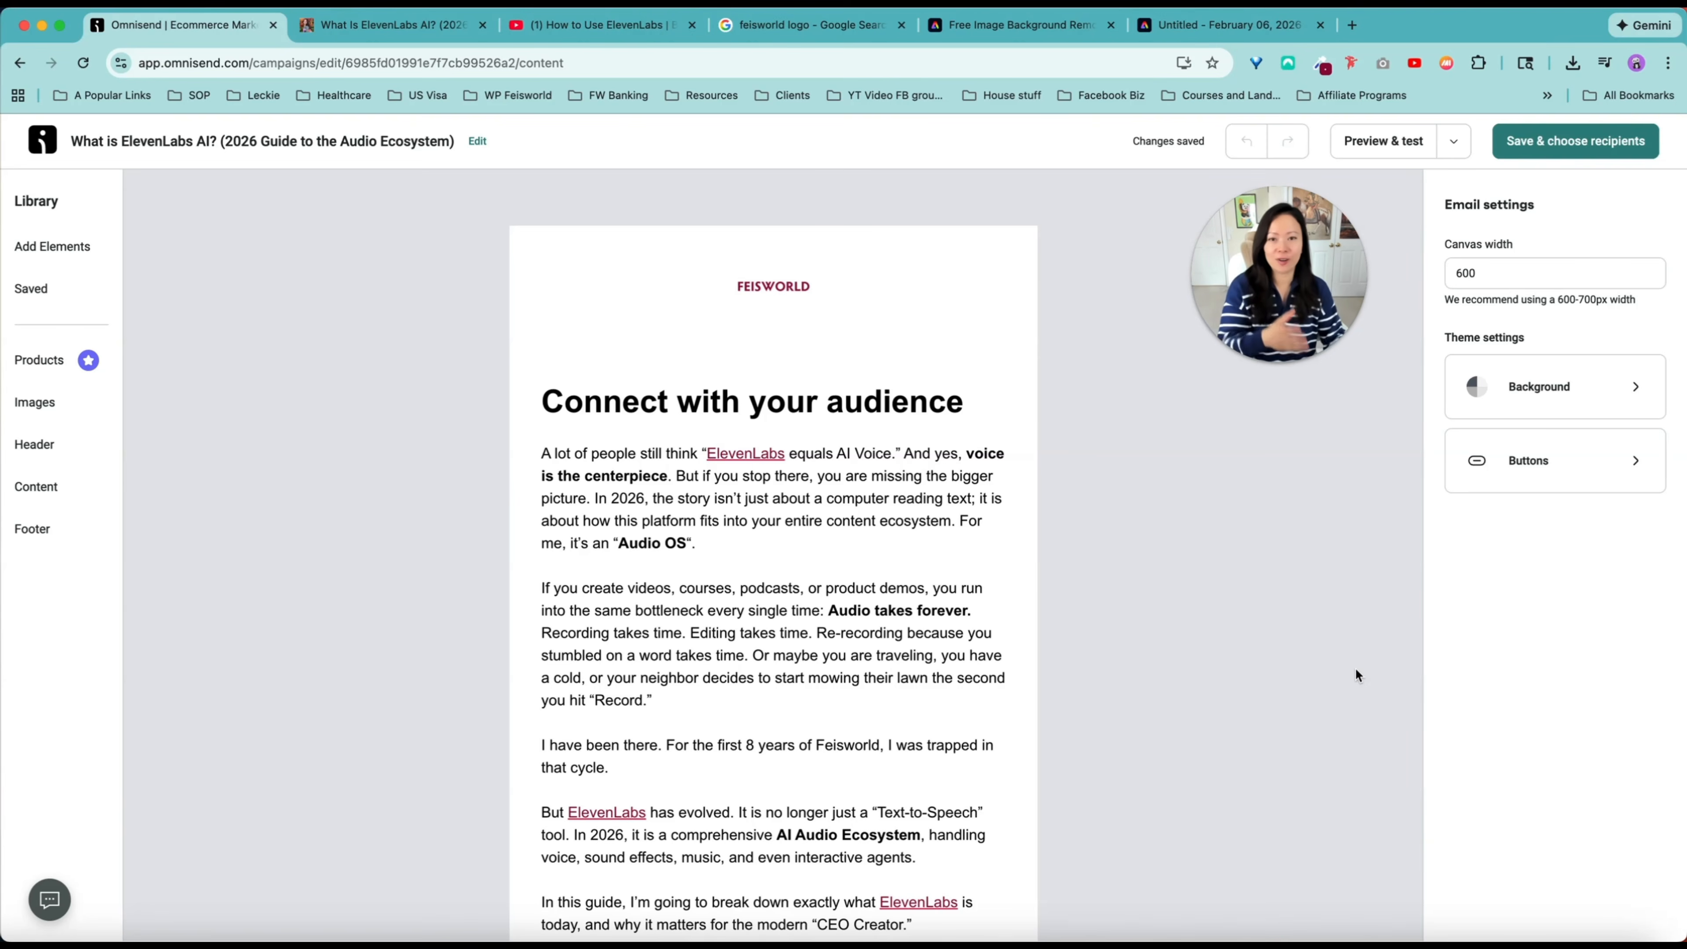
Step: Replace the heading "Connect with your audience" with the copied title "What is ElevenLabs AI? (2026 Guide to the Audio Ecosystem)"
{"action": "triple_click", "coordinate": [863, 402]}
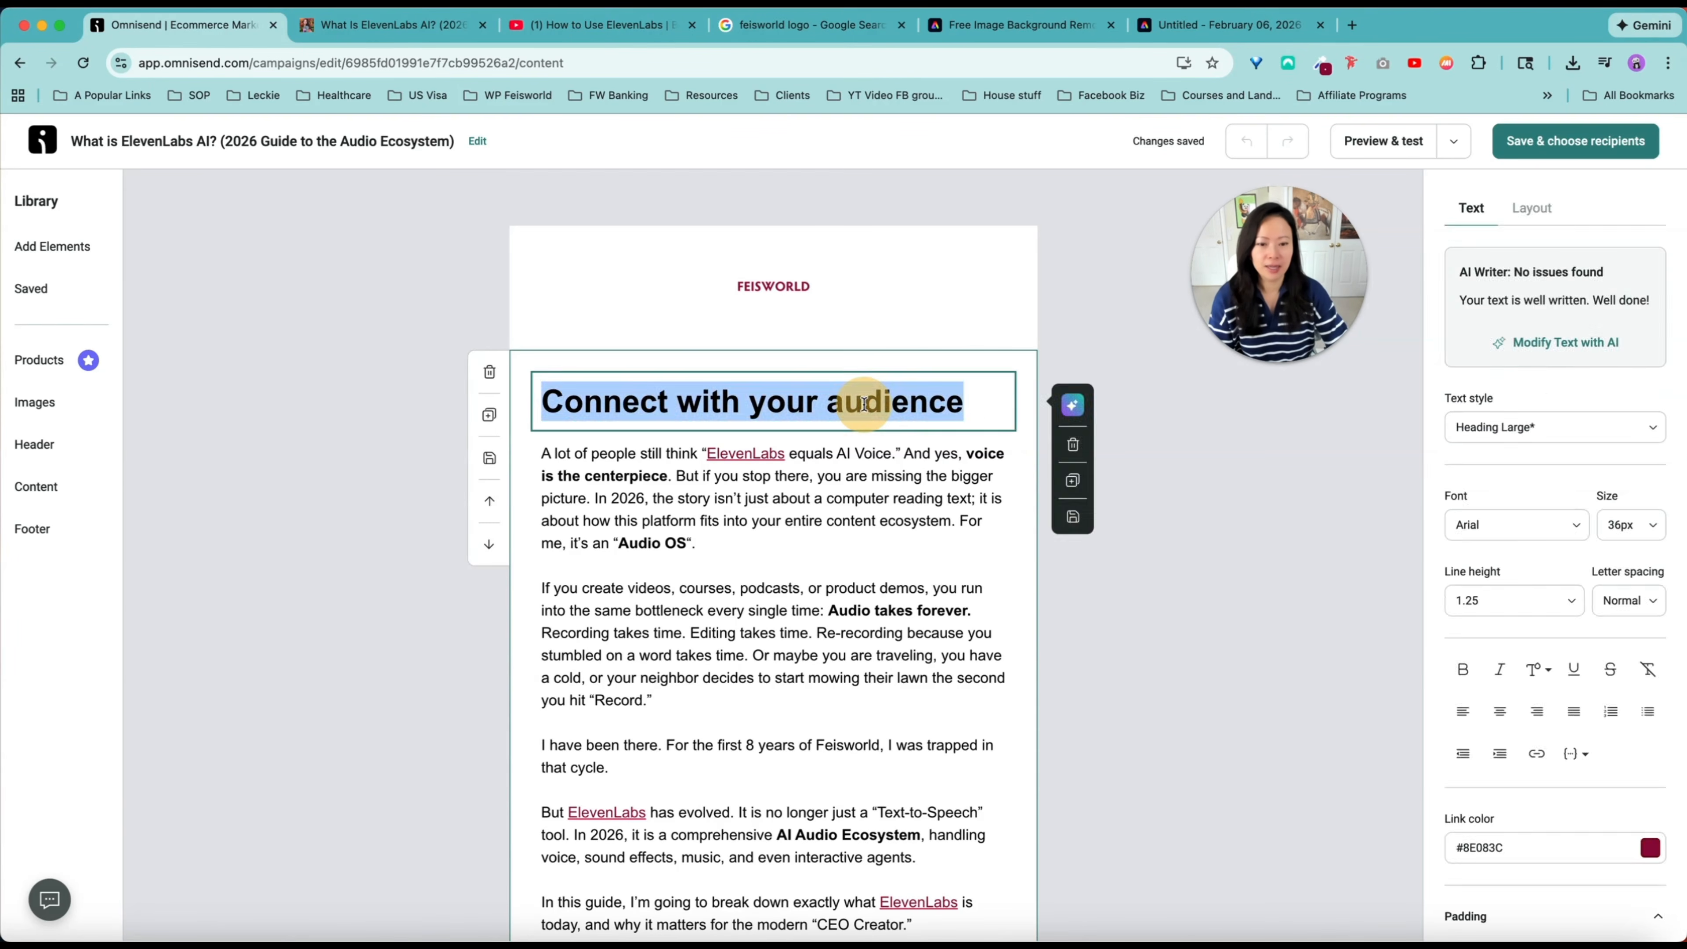
{"action": "key", "text": "super+v"}
{"action": "left_click", "coordinate": [1222, 550]}
Step: Set the logo section's top padding to 12 px and reduce its bottom padding as well
{"action": "left_click", "coordinate": [784, 270]}
{"action": "left_click", "coordinate": [984, 234]}
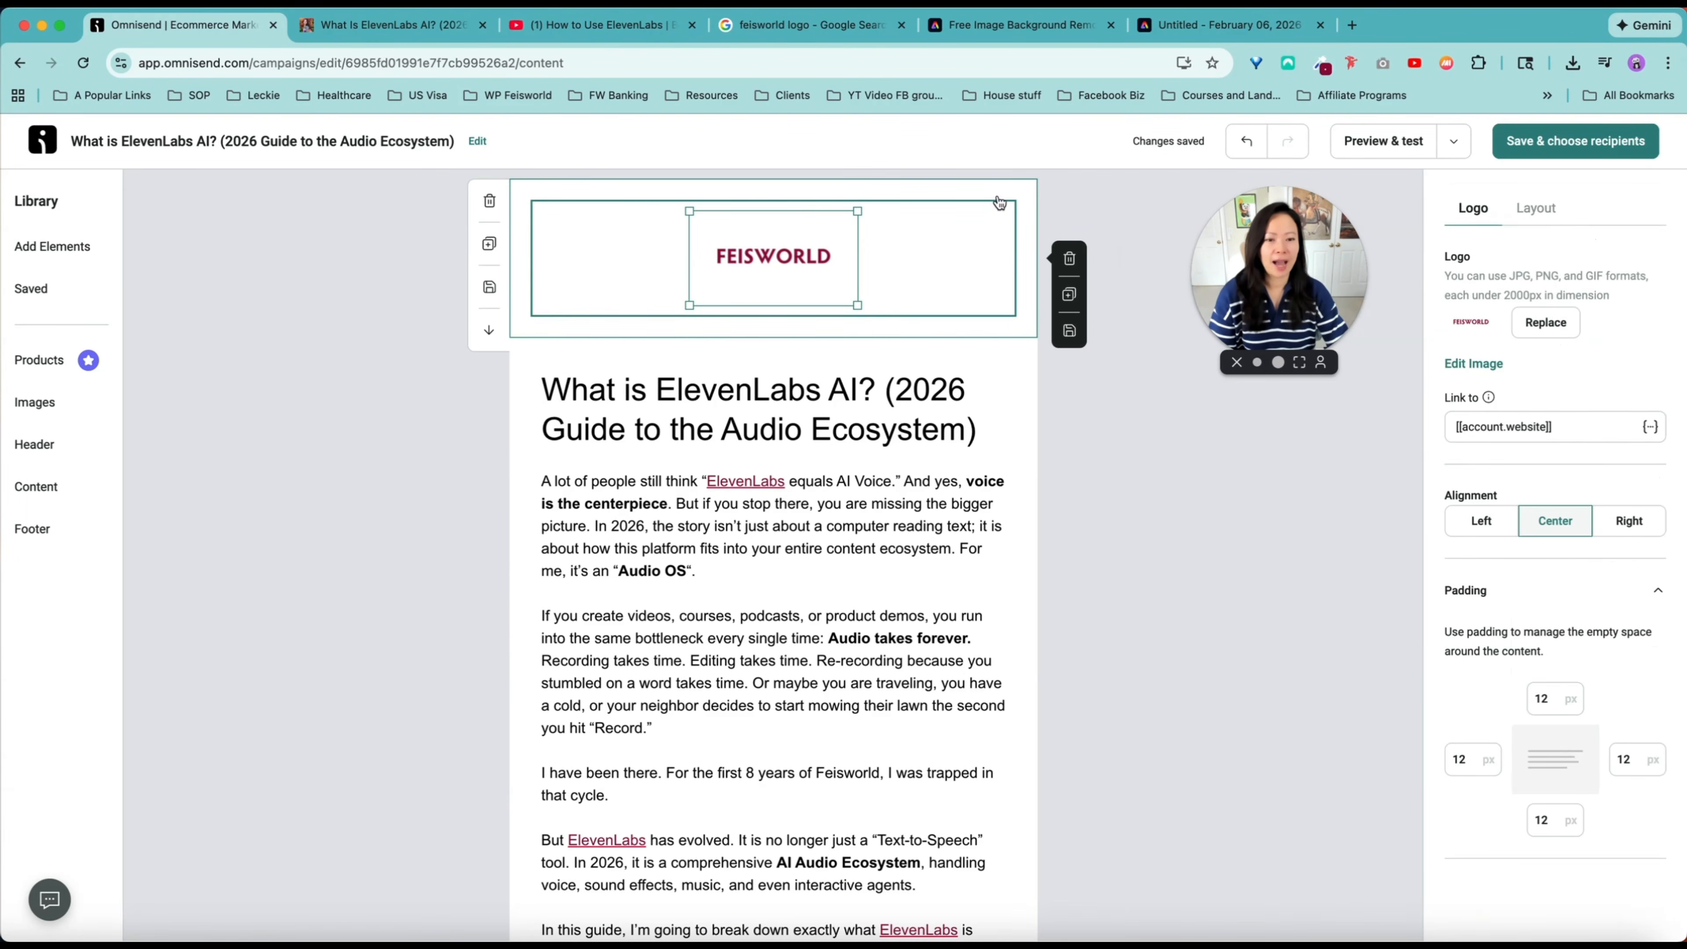
{"action": "left_click", "coordinate": [998, 189]}
{"action": "double_click", "coordinate": [1542, 761]}
{"action": "type", "text": "12"}
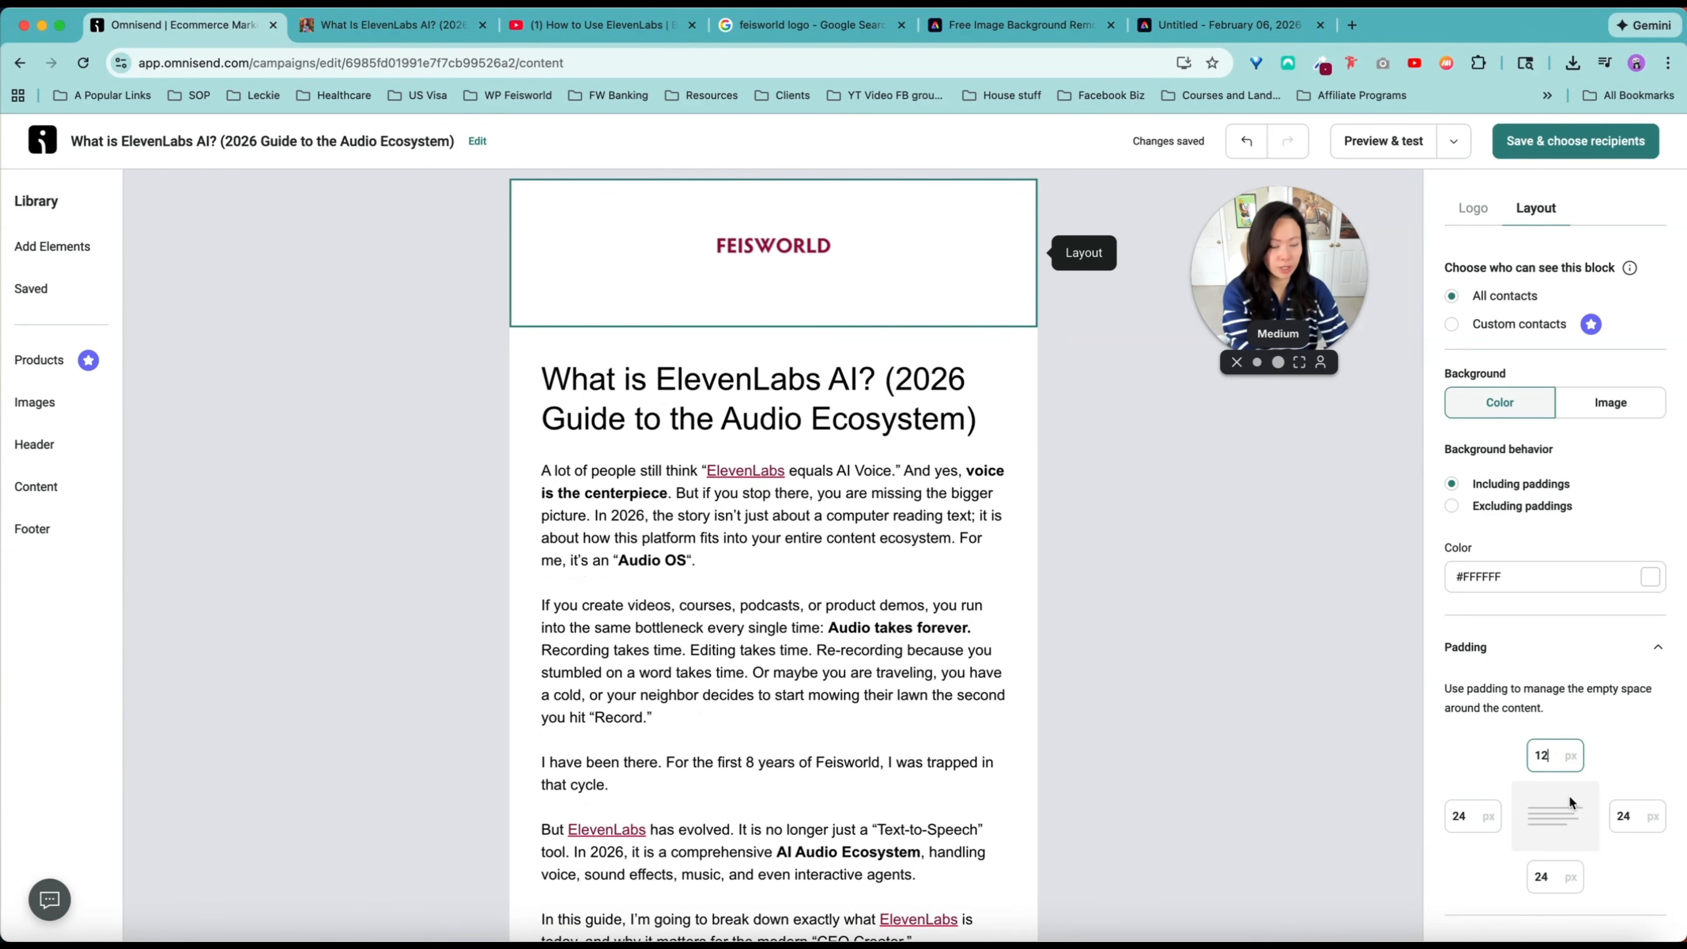
{"action": "double_click", "coordinate": [1538, 756]}
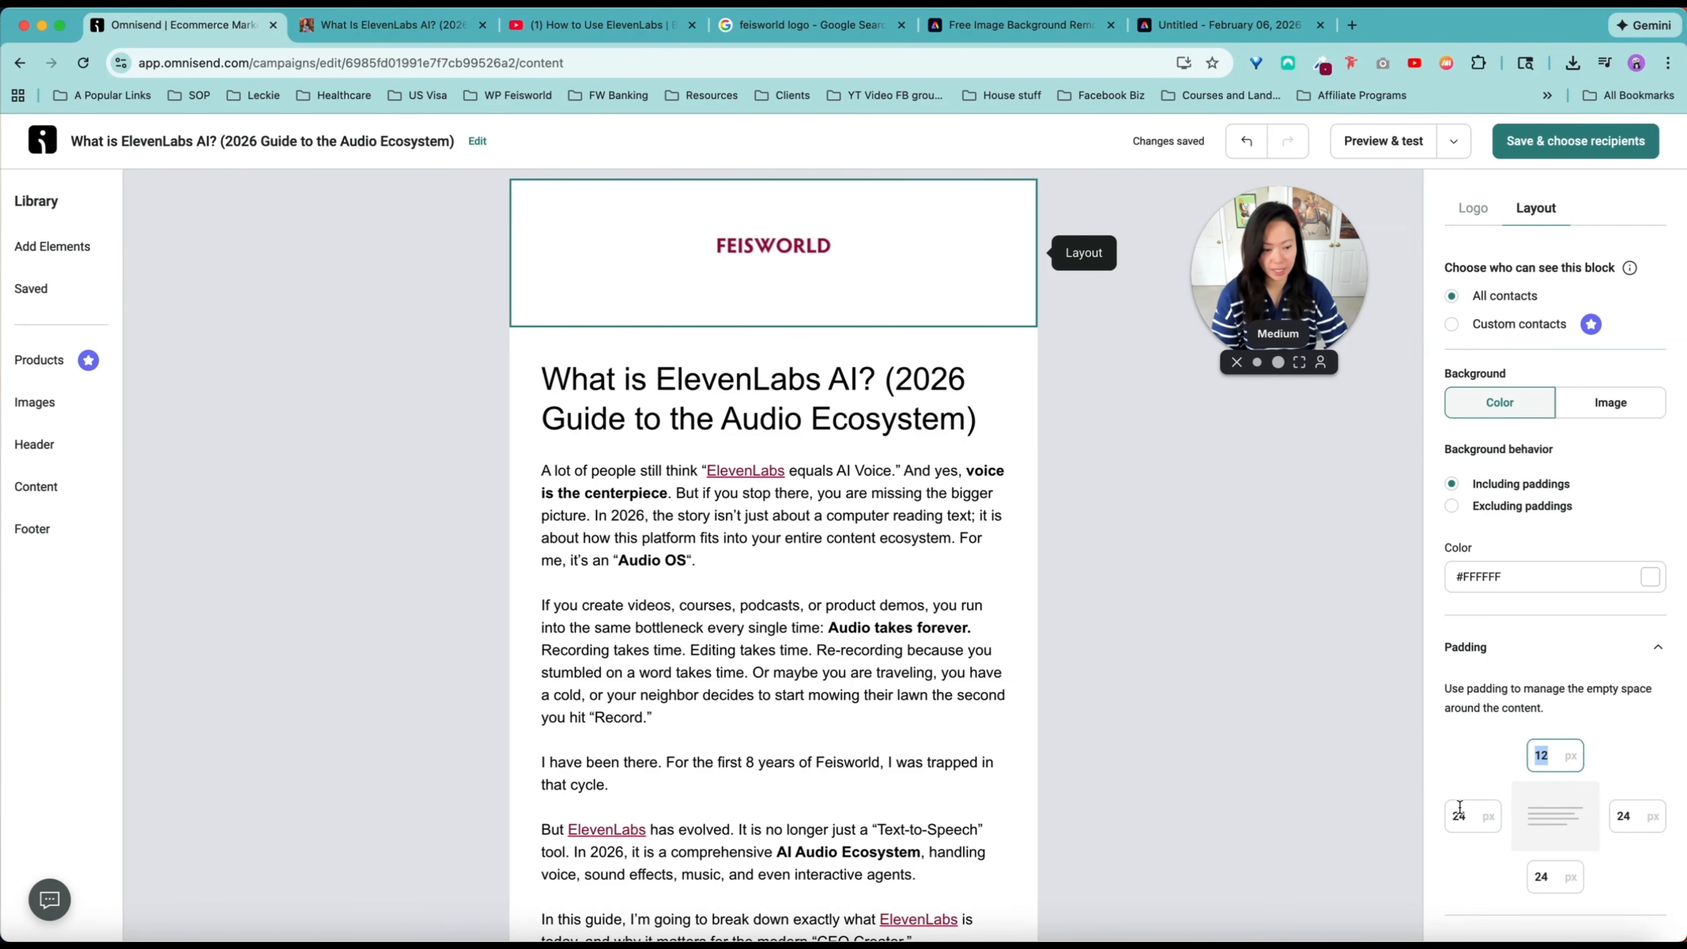
{"action": "left_click", "coordinate": [1195, 822]}
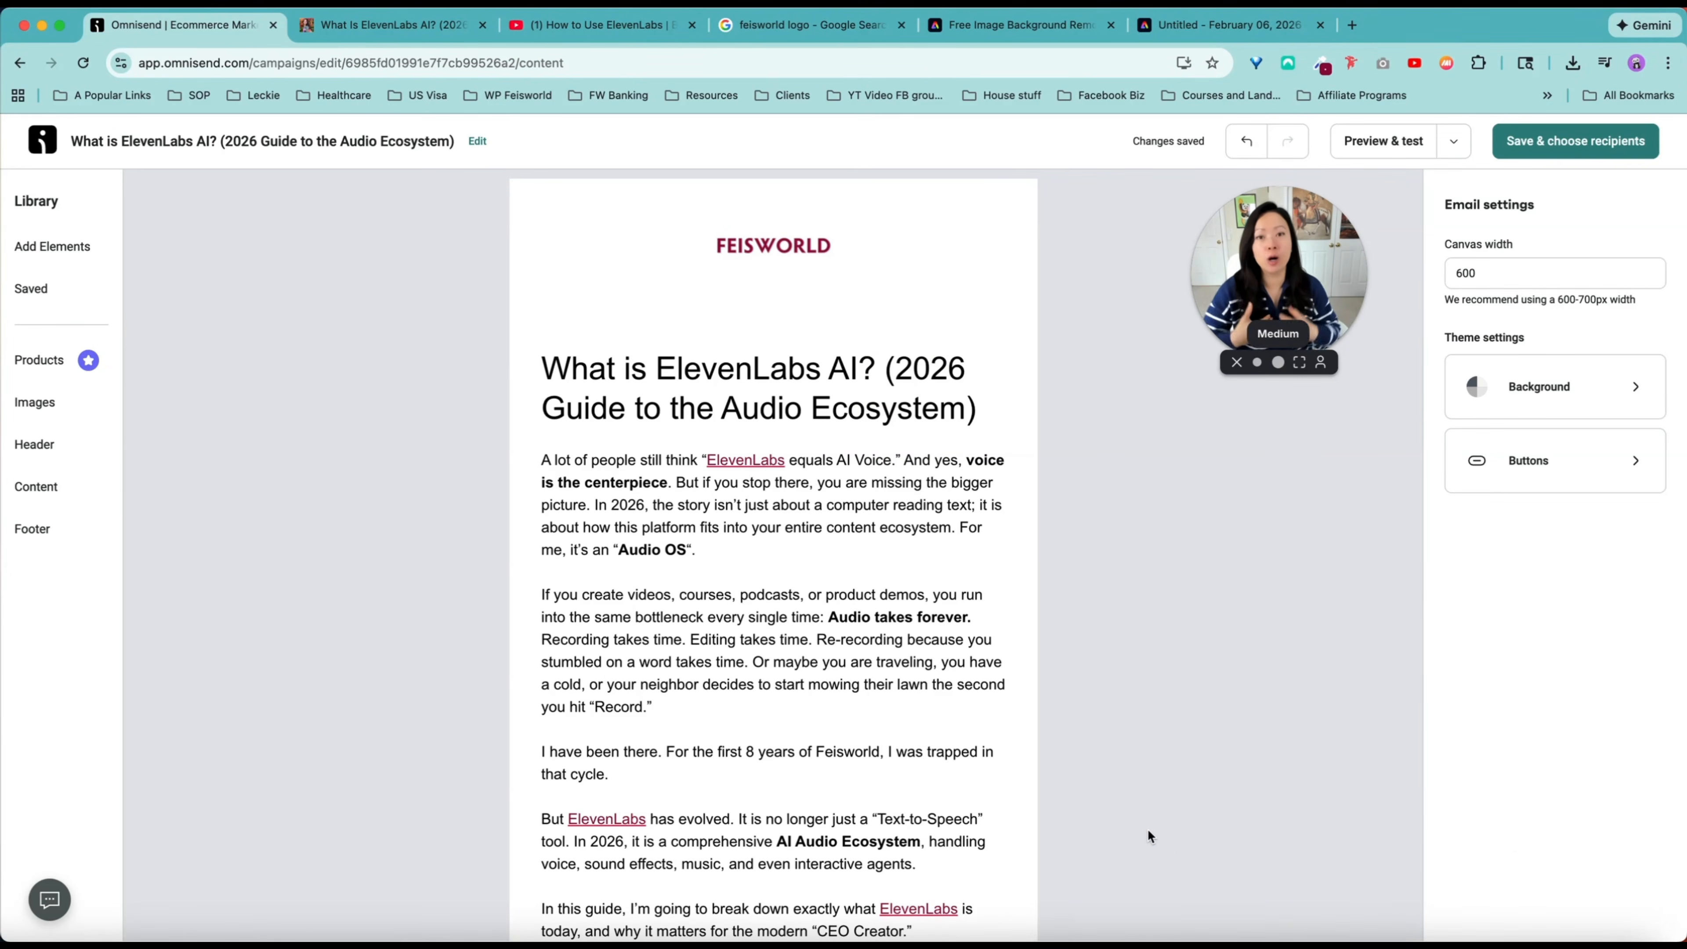
{"action": "scroll", "coordinate": [1146, 828], "scroll_direction": "down", "scroll_amount": 10}
{"action": "left_click", "coordinate": [736, 550]}
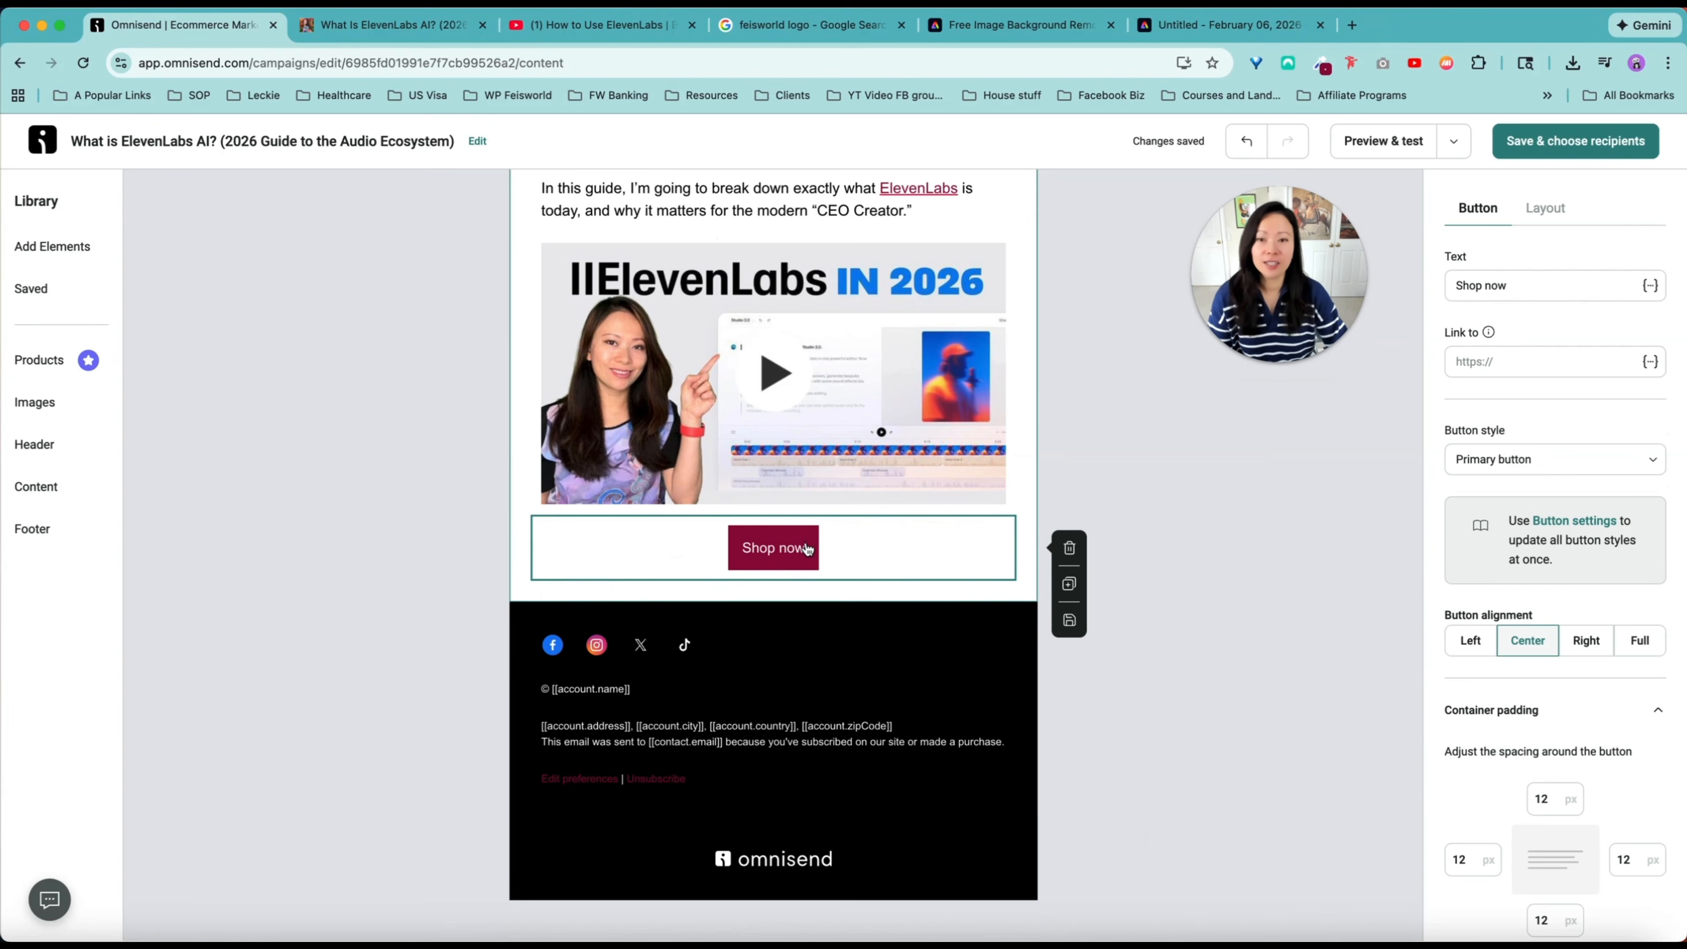
{"action": "triple_click", "coordinate": [1525, 286]}
{"action": "type", "text": "Rea"}
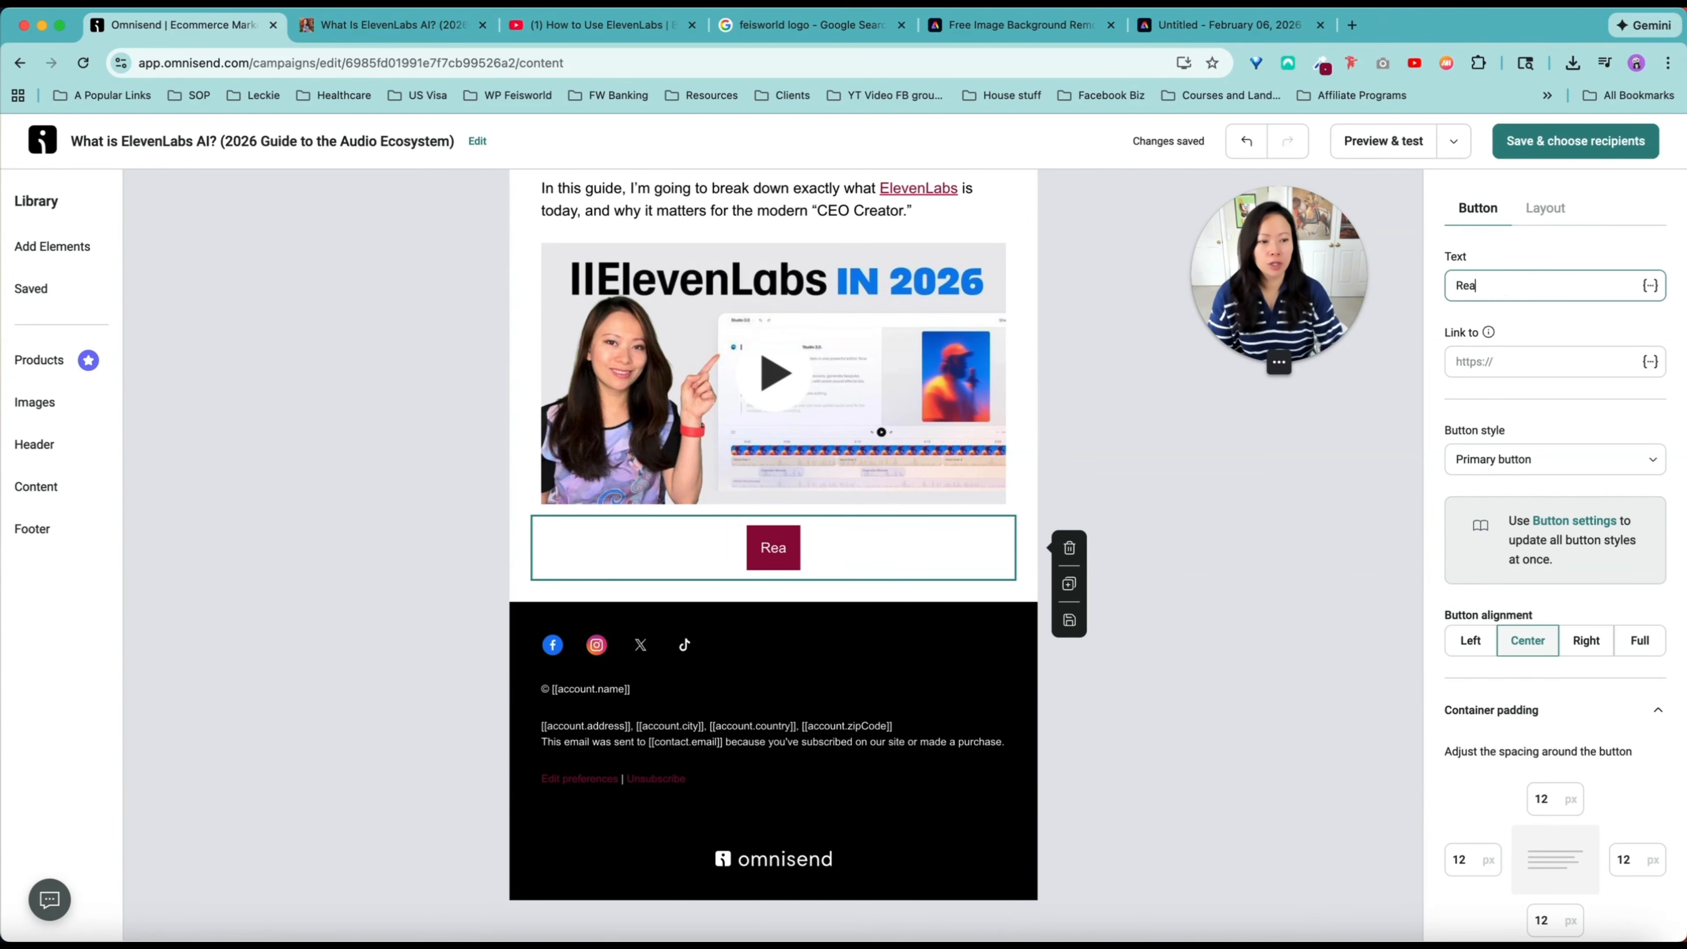
{"action": "type", "text": "d On OUr B"}
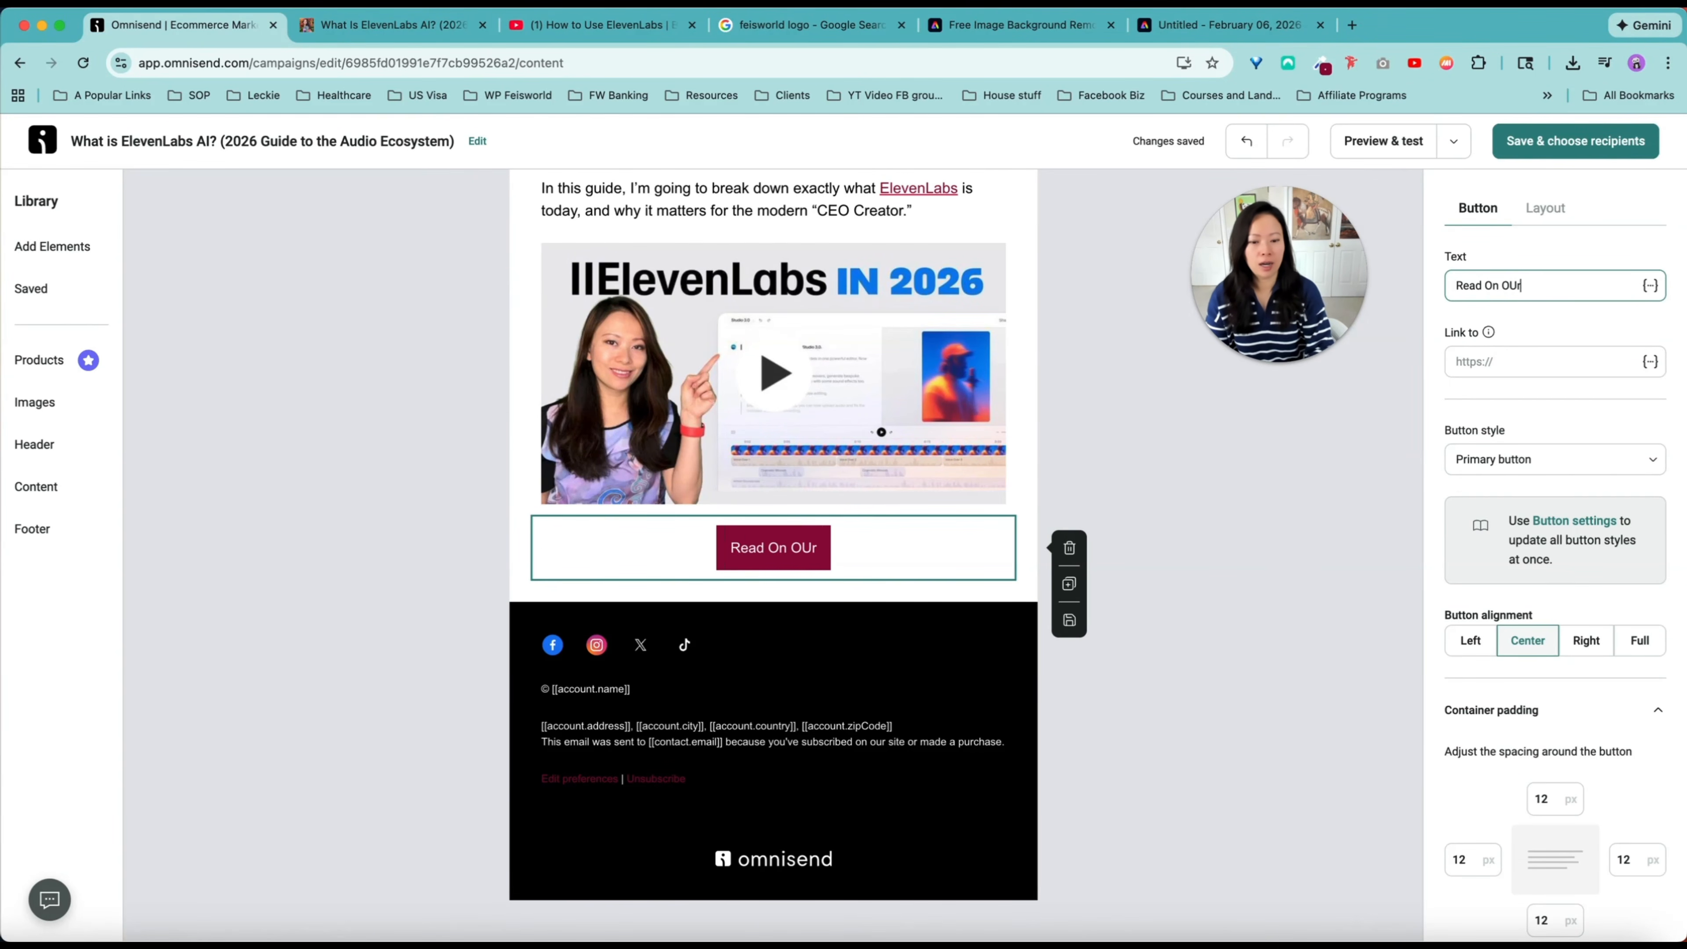
{"action": "key", "text": "BackSpace"}
{"action": "key", "text": "BackSpace"}
{"action": "key", "text": "BackSpace"}
{"action": "key", "text": "BackSpace"}
{"action": "type", "text": "ur Blog"}
{"action": "left_click", "coordinate": [1465, 359]}
{"action": "type", "text": "https://www.feisworld.com/blog/what-is-elevenlabs-ai"}
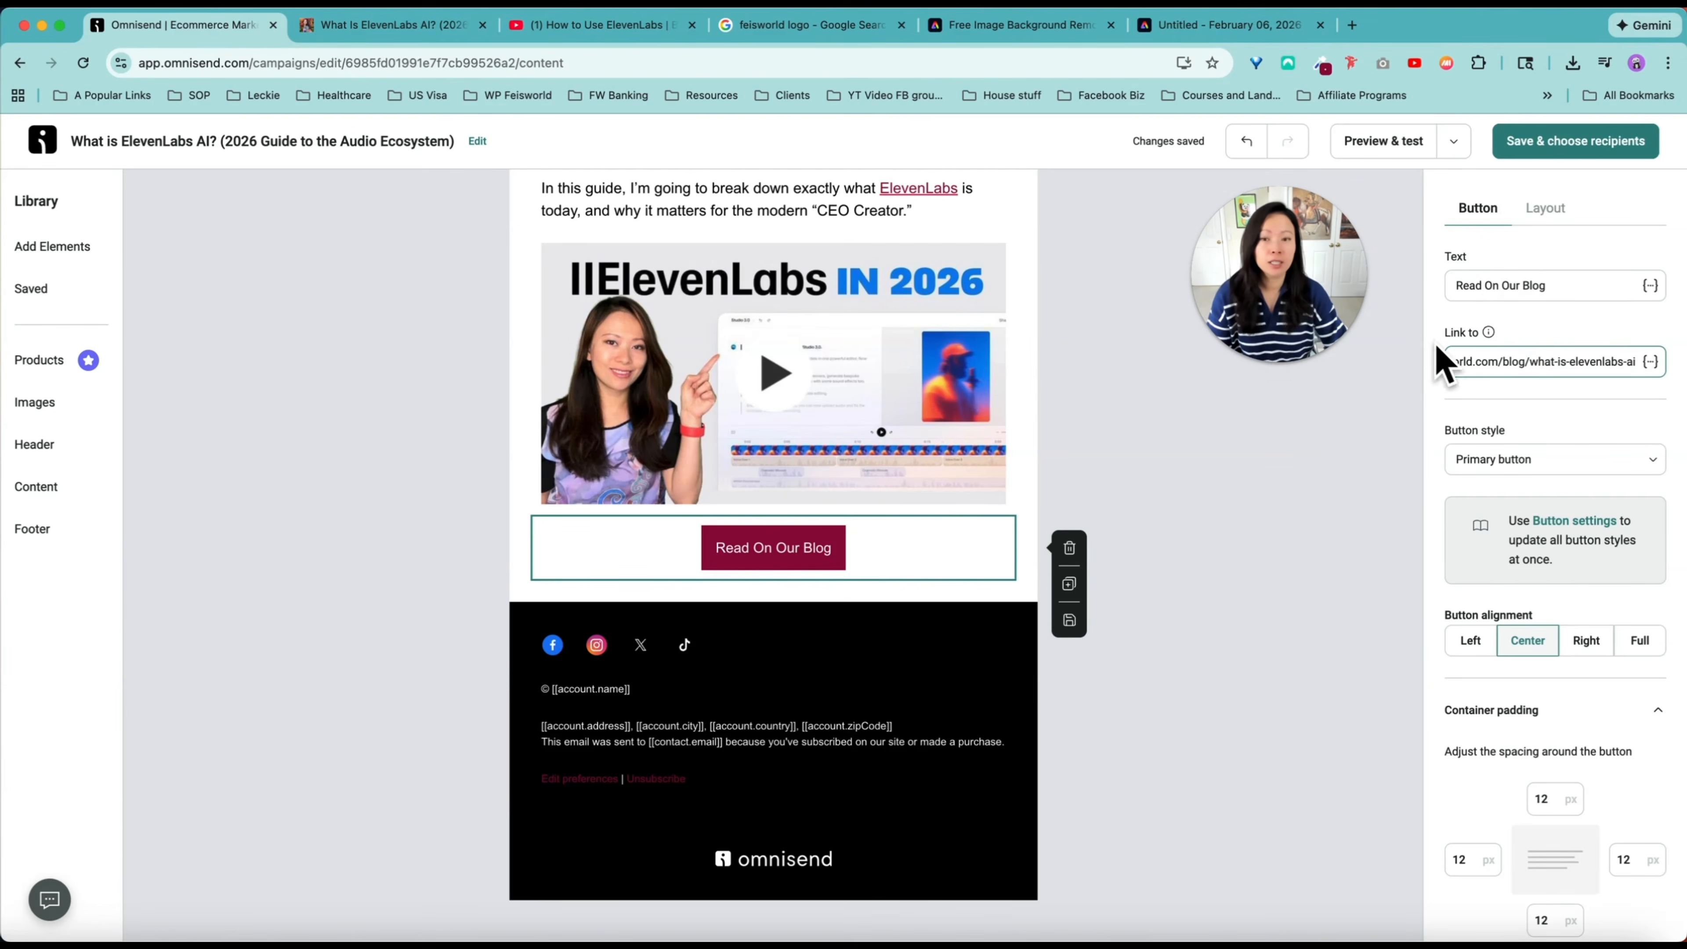
Step: Try the Secondary button style on the blog button and switch back to Primary button
{"action": "left_click", "coordinate": [1527, 465]}
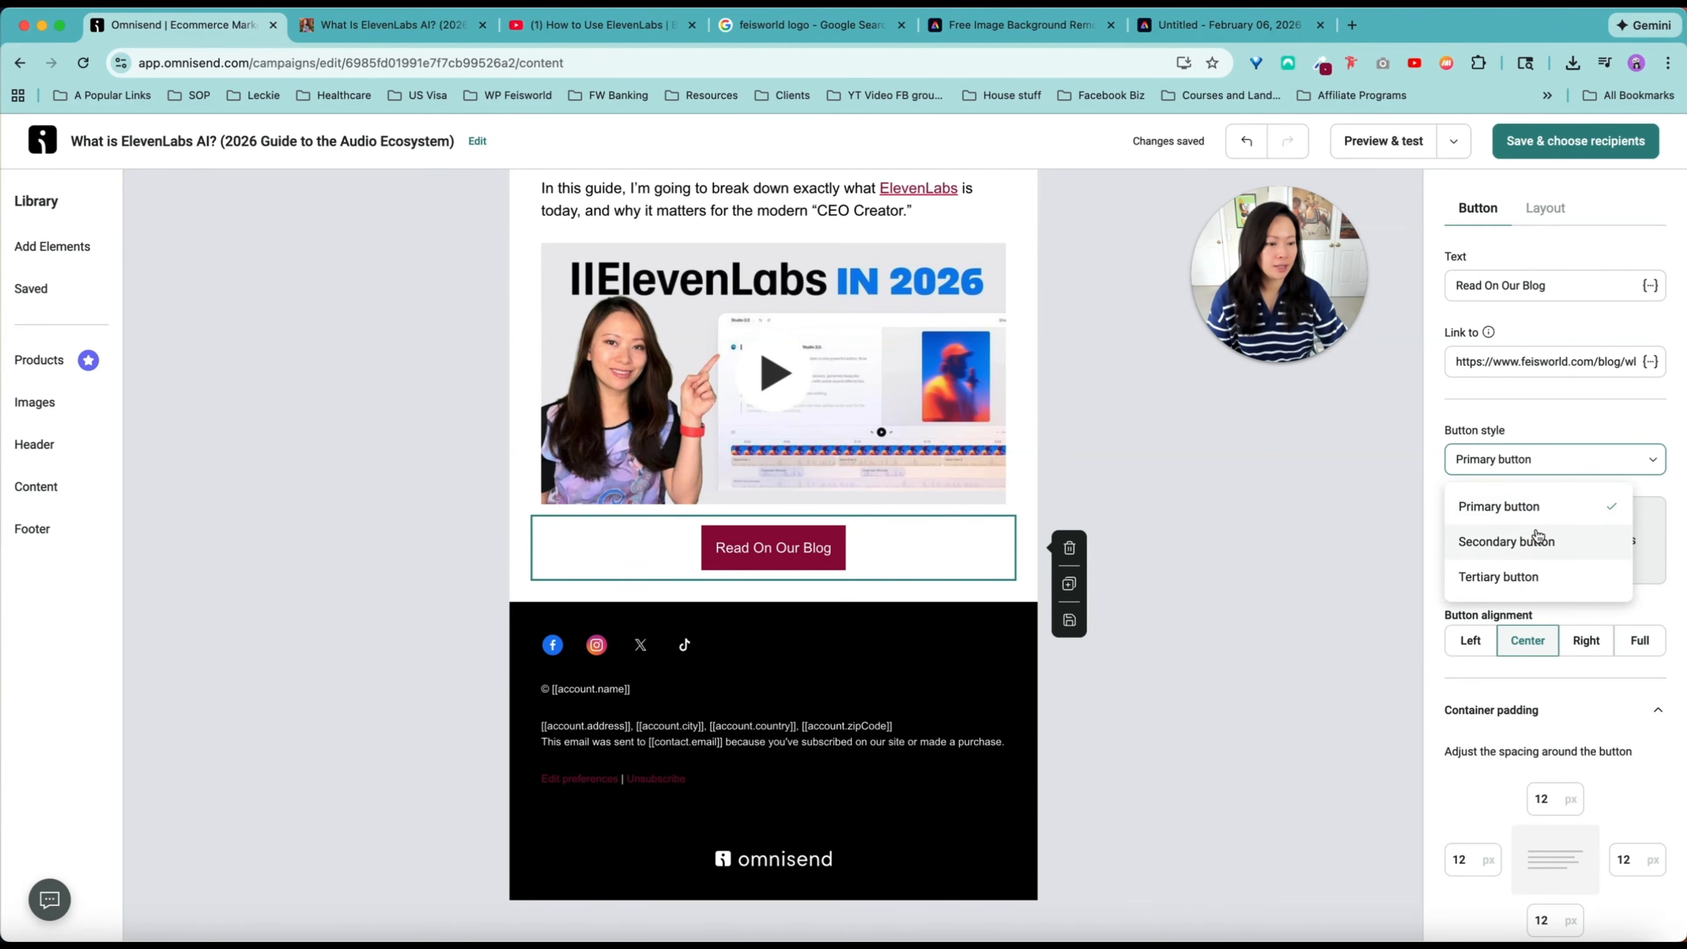
{"action": "left_click", "coordinate": [1508, 533]}
{"action": "left_click", "coordinate": [1549, 468]}
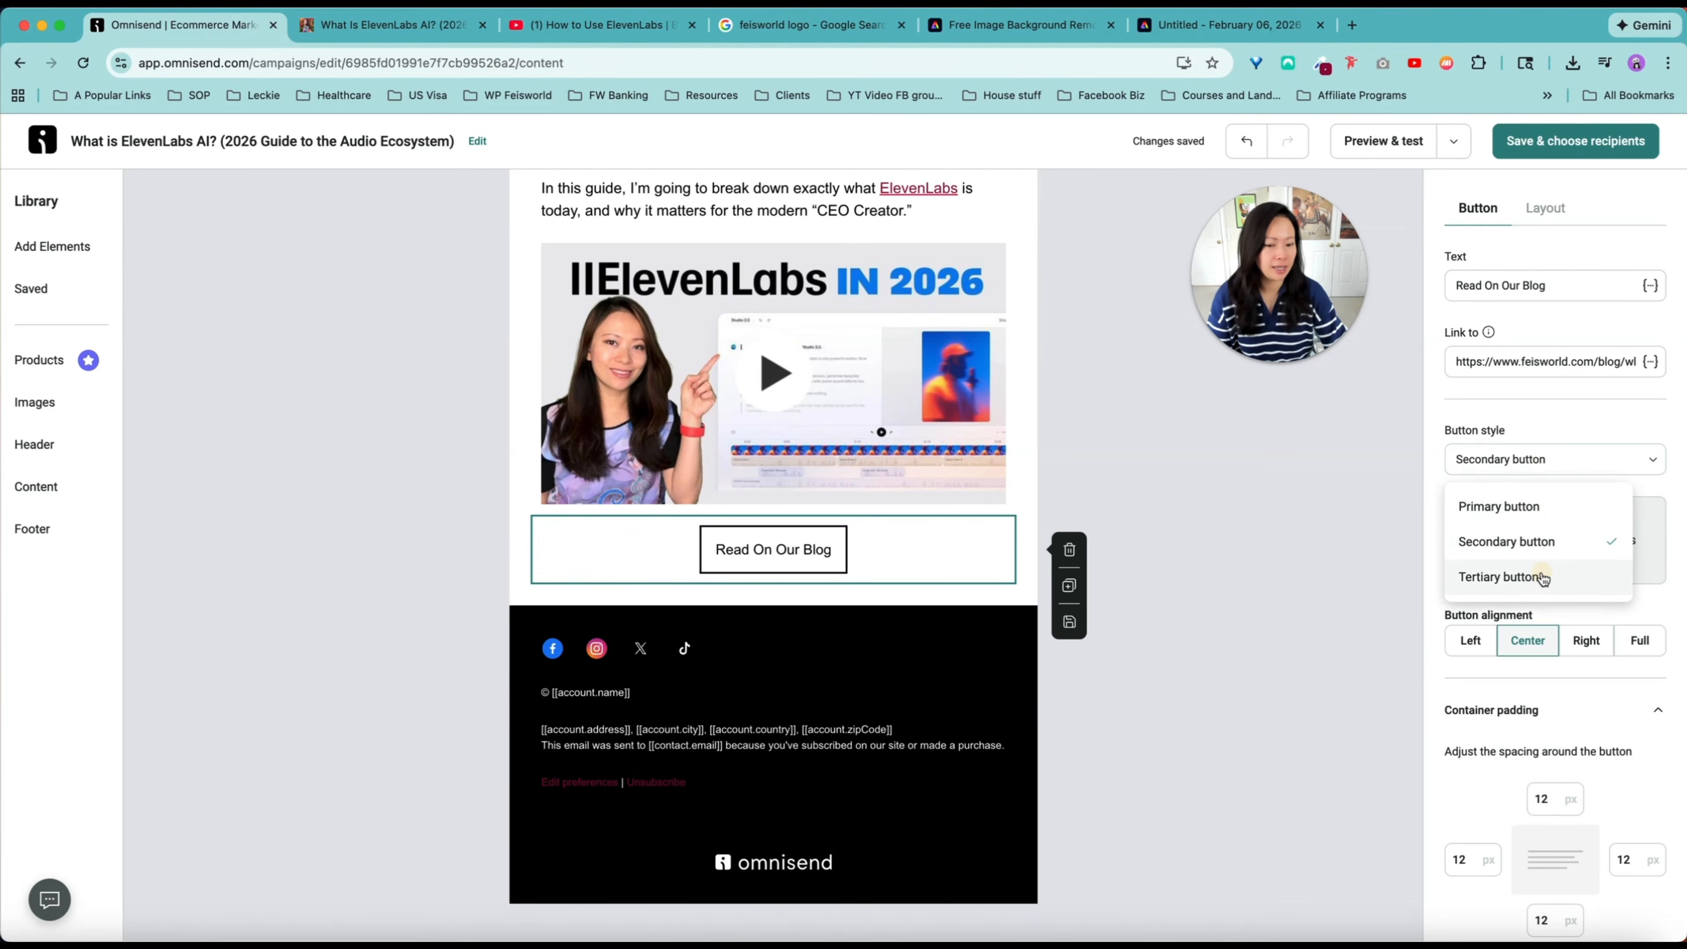
{"action": "left_click", "coordinate": [1507, 503]}
Step: Move the "Read On Our Blog" button above the video, directly below the article text
{"action": "scroll", "coordinate": [1187, 471], "scroll_direction": "up", "scroll_amount": 1}
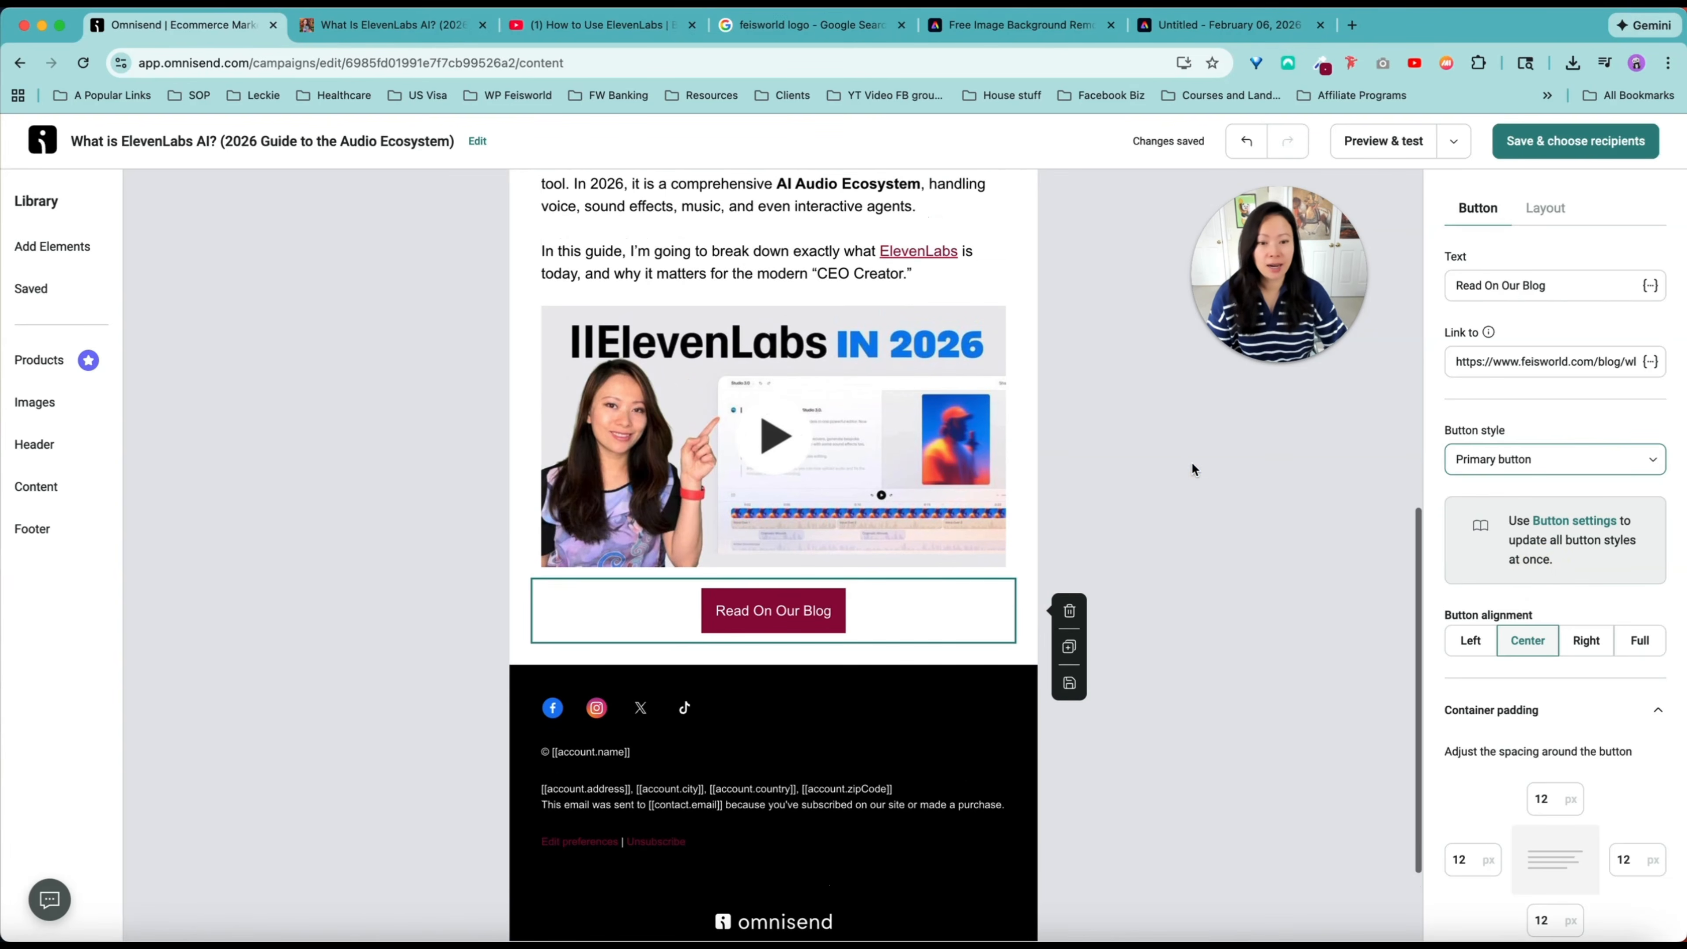
{"action": "left_click", "coordinate": [1100, 513]}
{"action": "scroll", "coordinate": [1094, 525], "scroll_direction": "up", "scroll_amount": 5}
{"action": "scroll", "coordinate": [1009, 562], "scroll_direction": "down", "scroll_amount": 3}
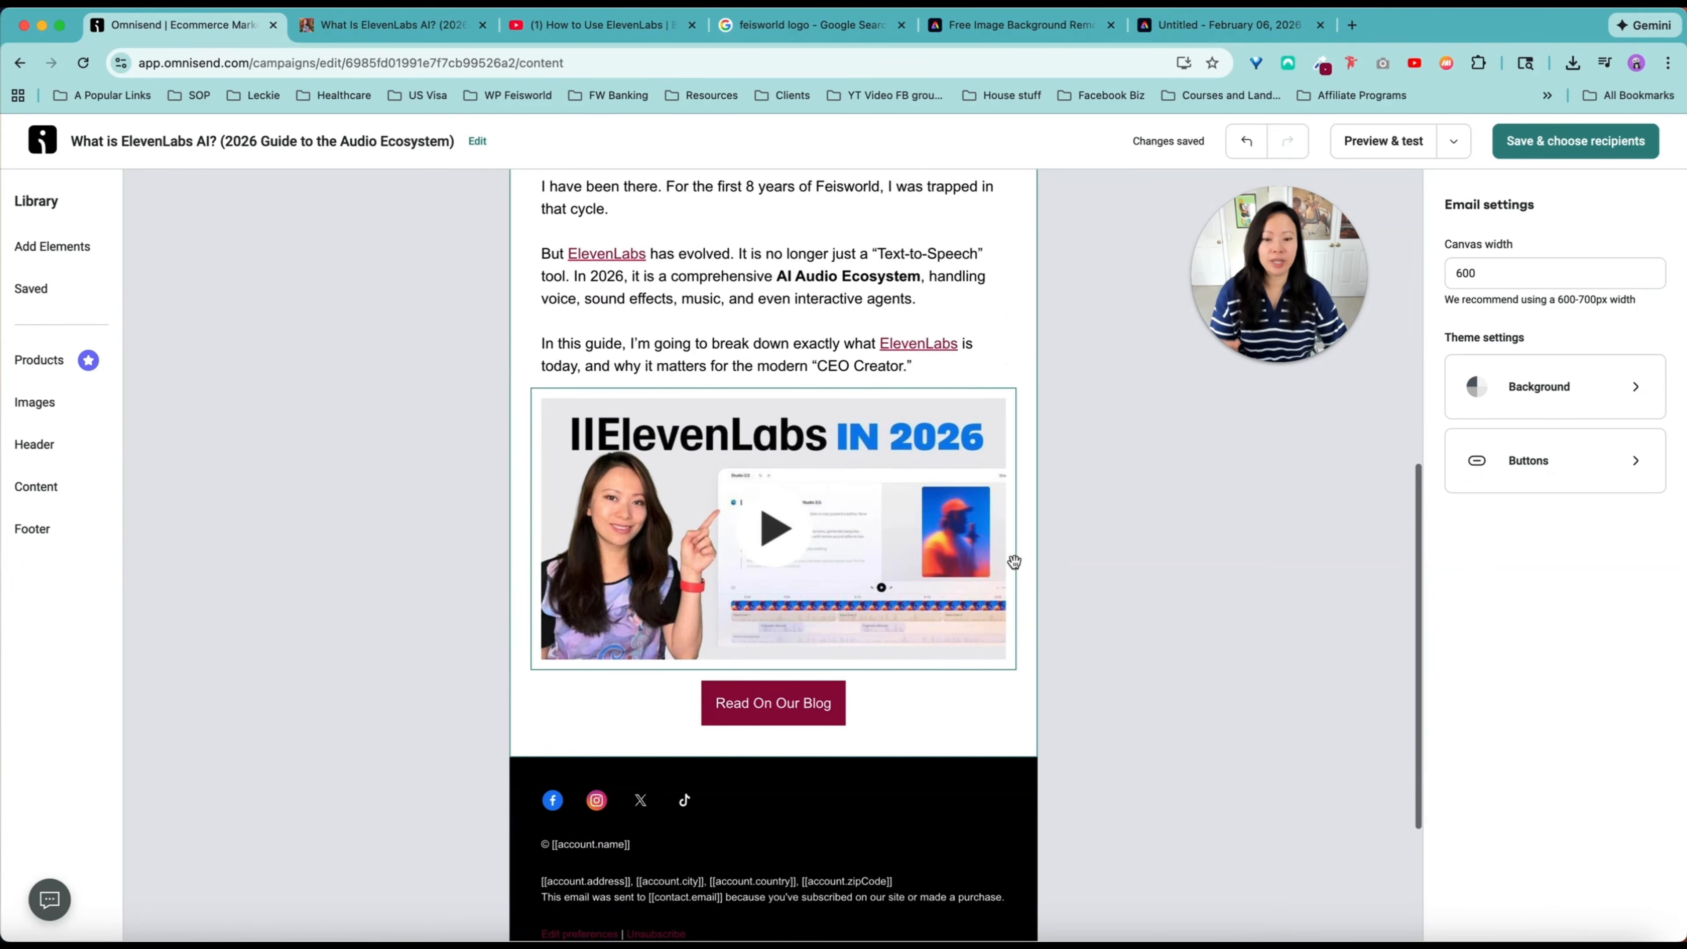
{"action": "left_click_drag", "start_coordinate": [842, 712], "coordinate": [828, 397]}
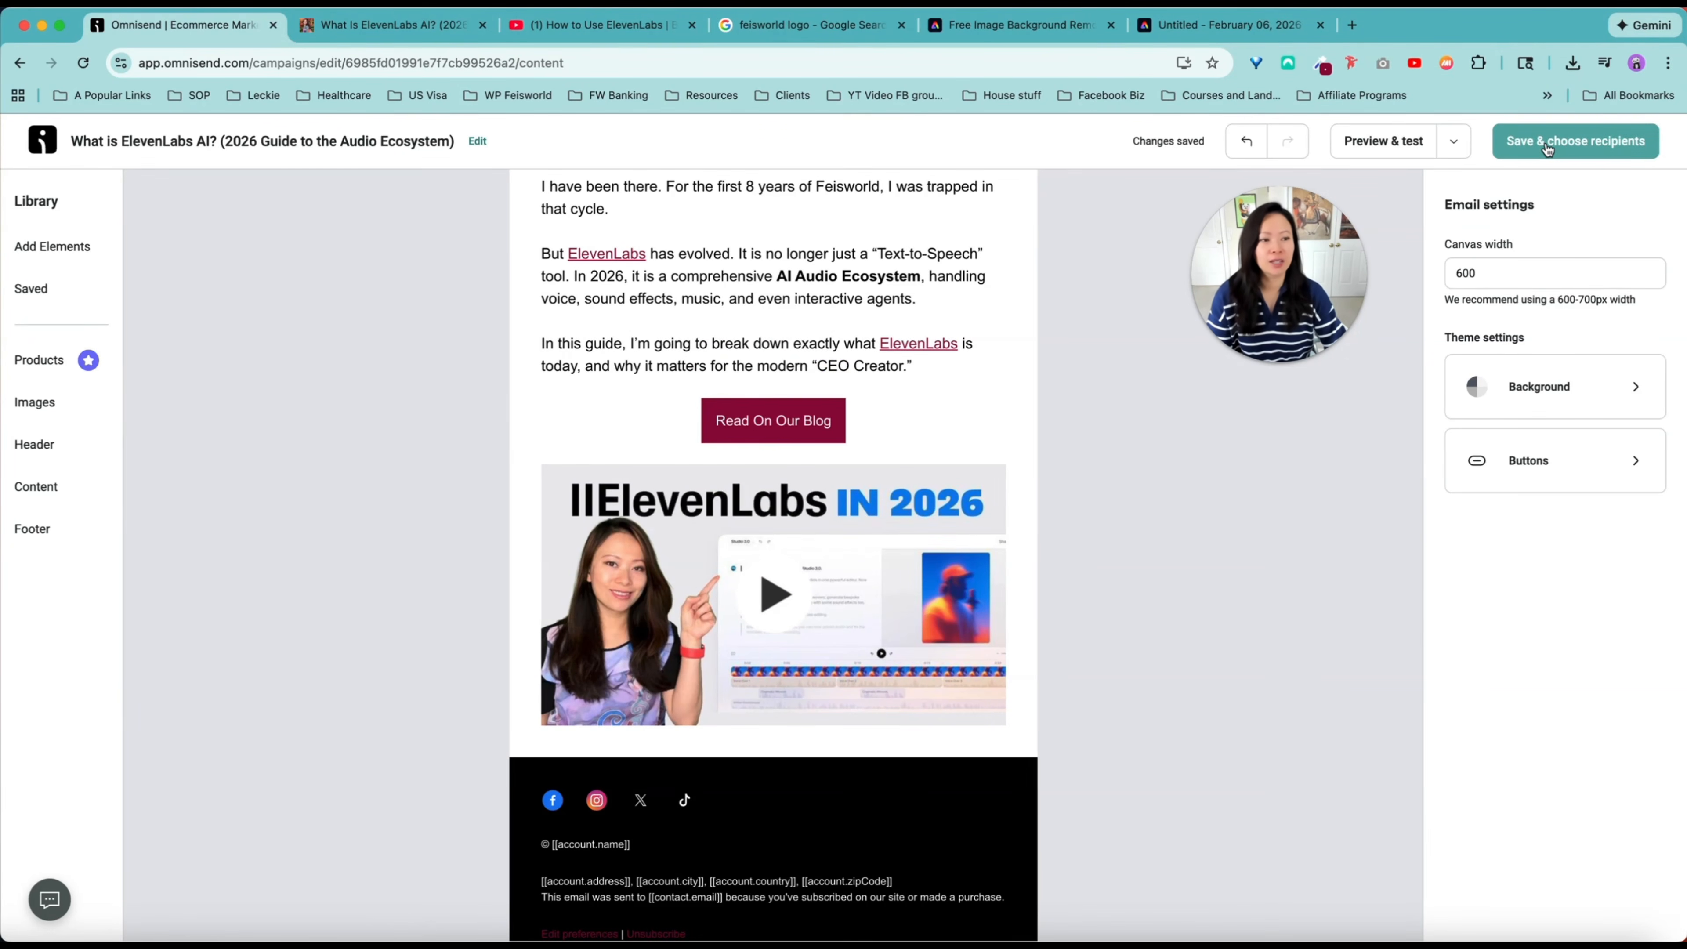
Step: Save the email content and continue to the campaign's recipients with All subscribers selected
{"action": "left_click", "coordinate": [1547, 142]}
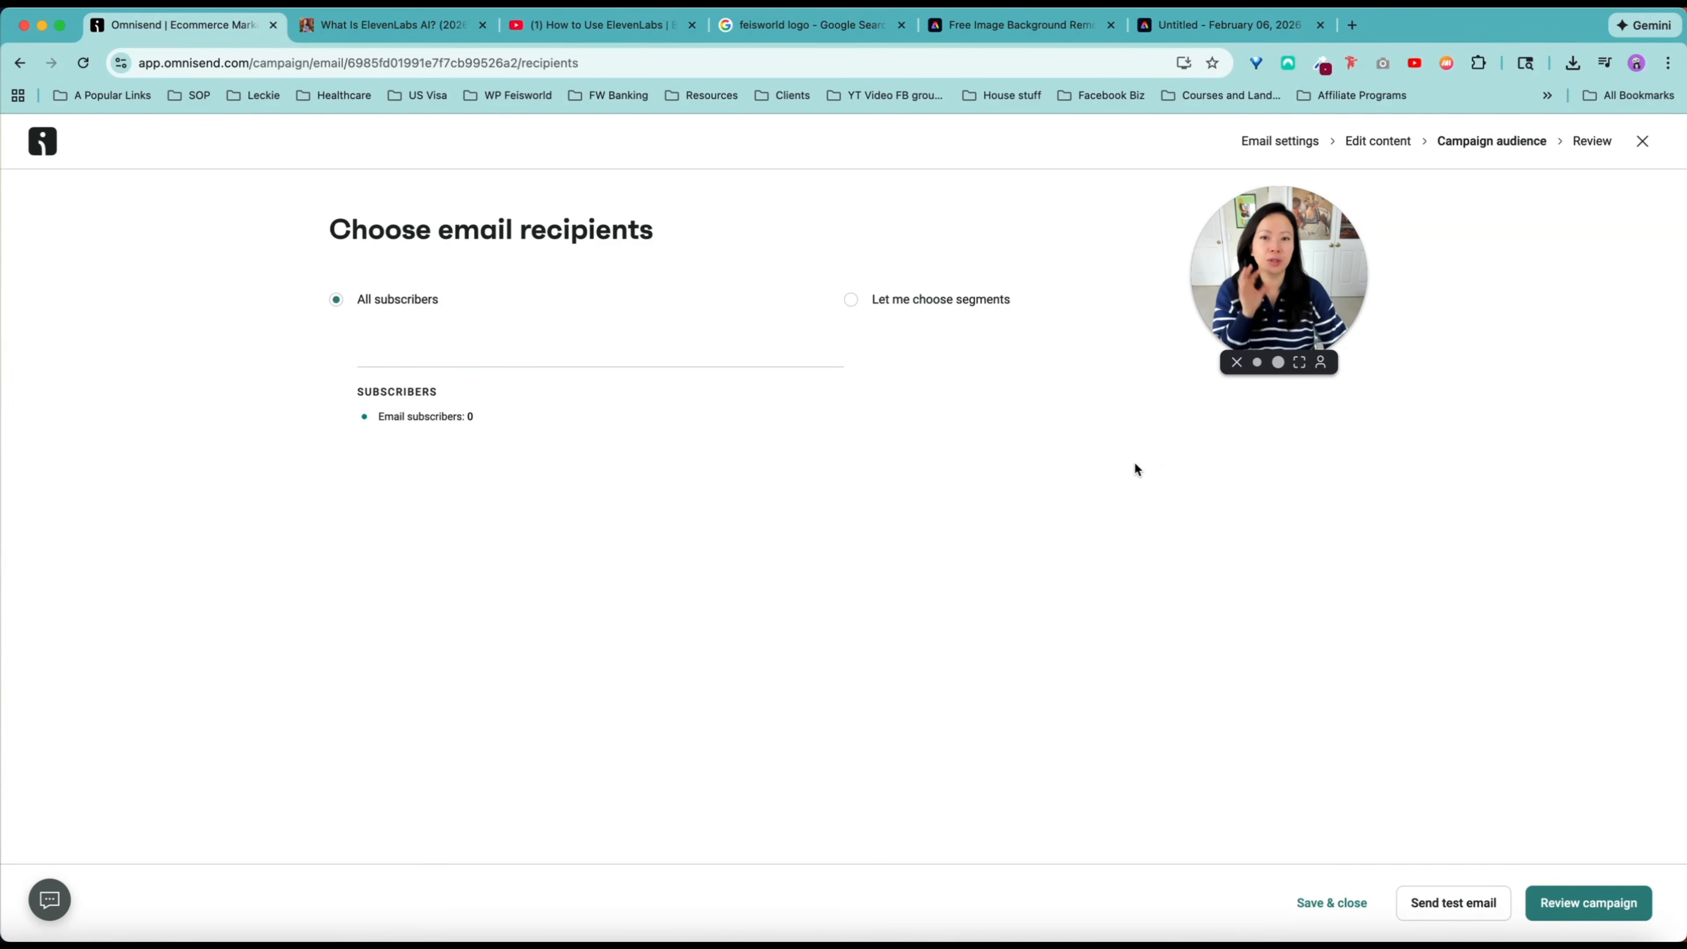
{"action": "left_click_drag", "start_coordinate": [480, 416], "coordinate": [394, 417]}
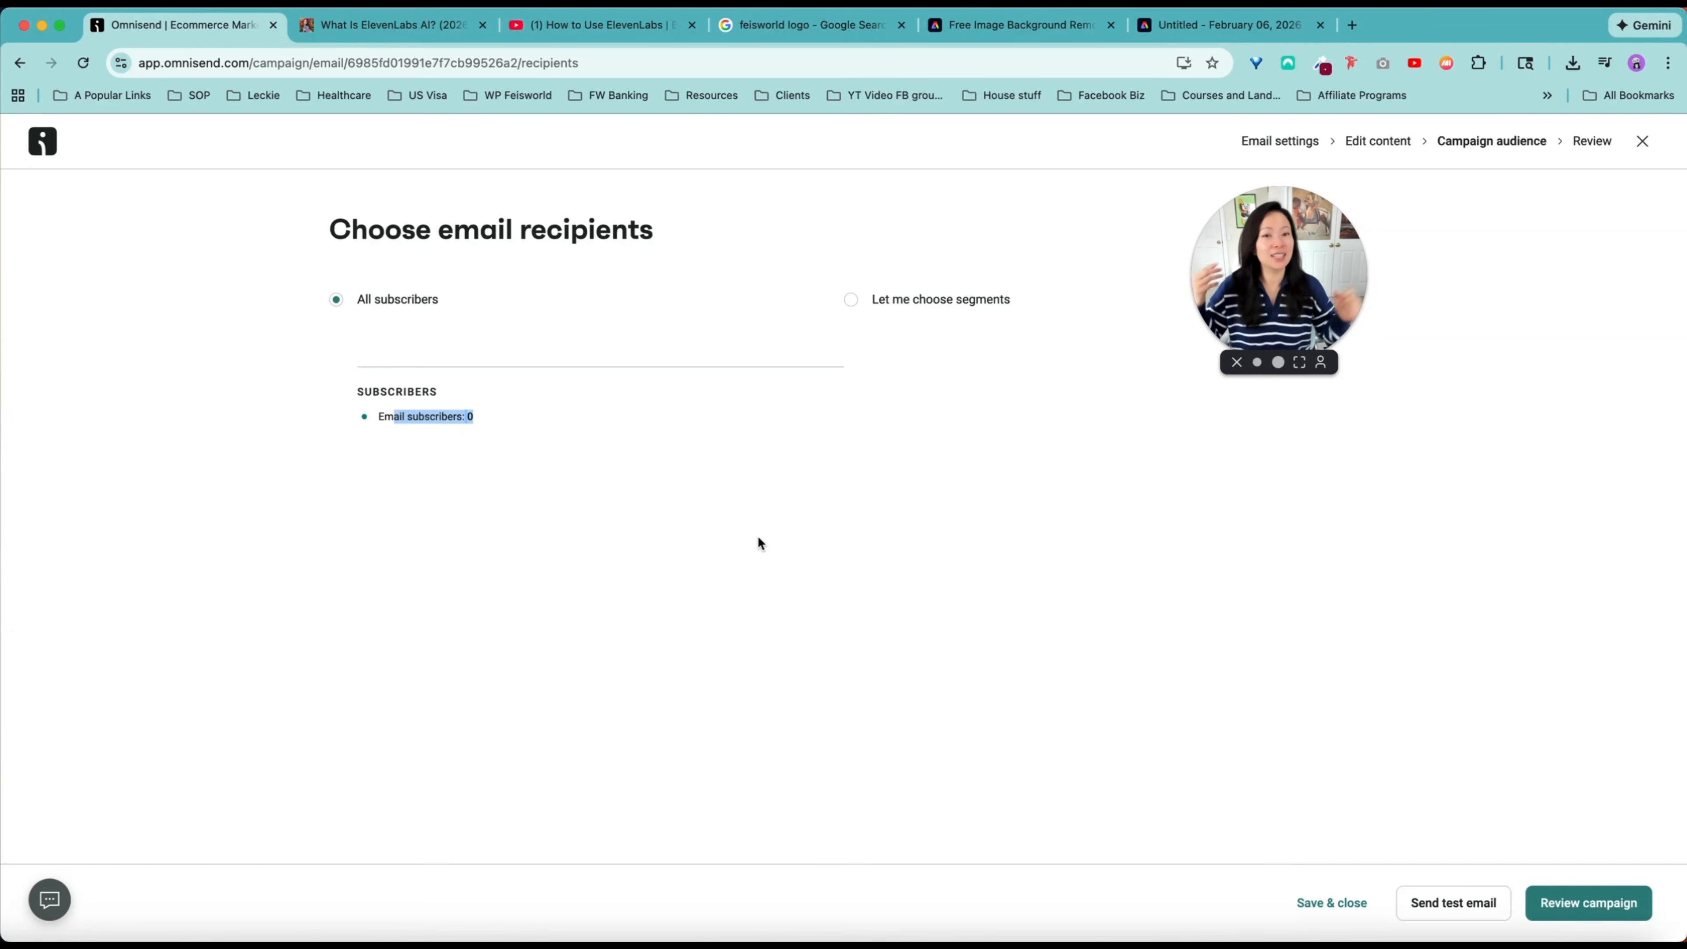
{"action": "left_click", "coordinate": [704, 320]}
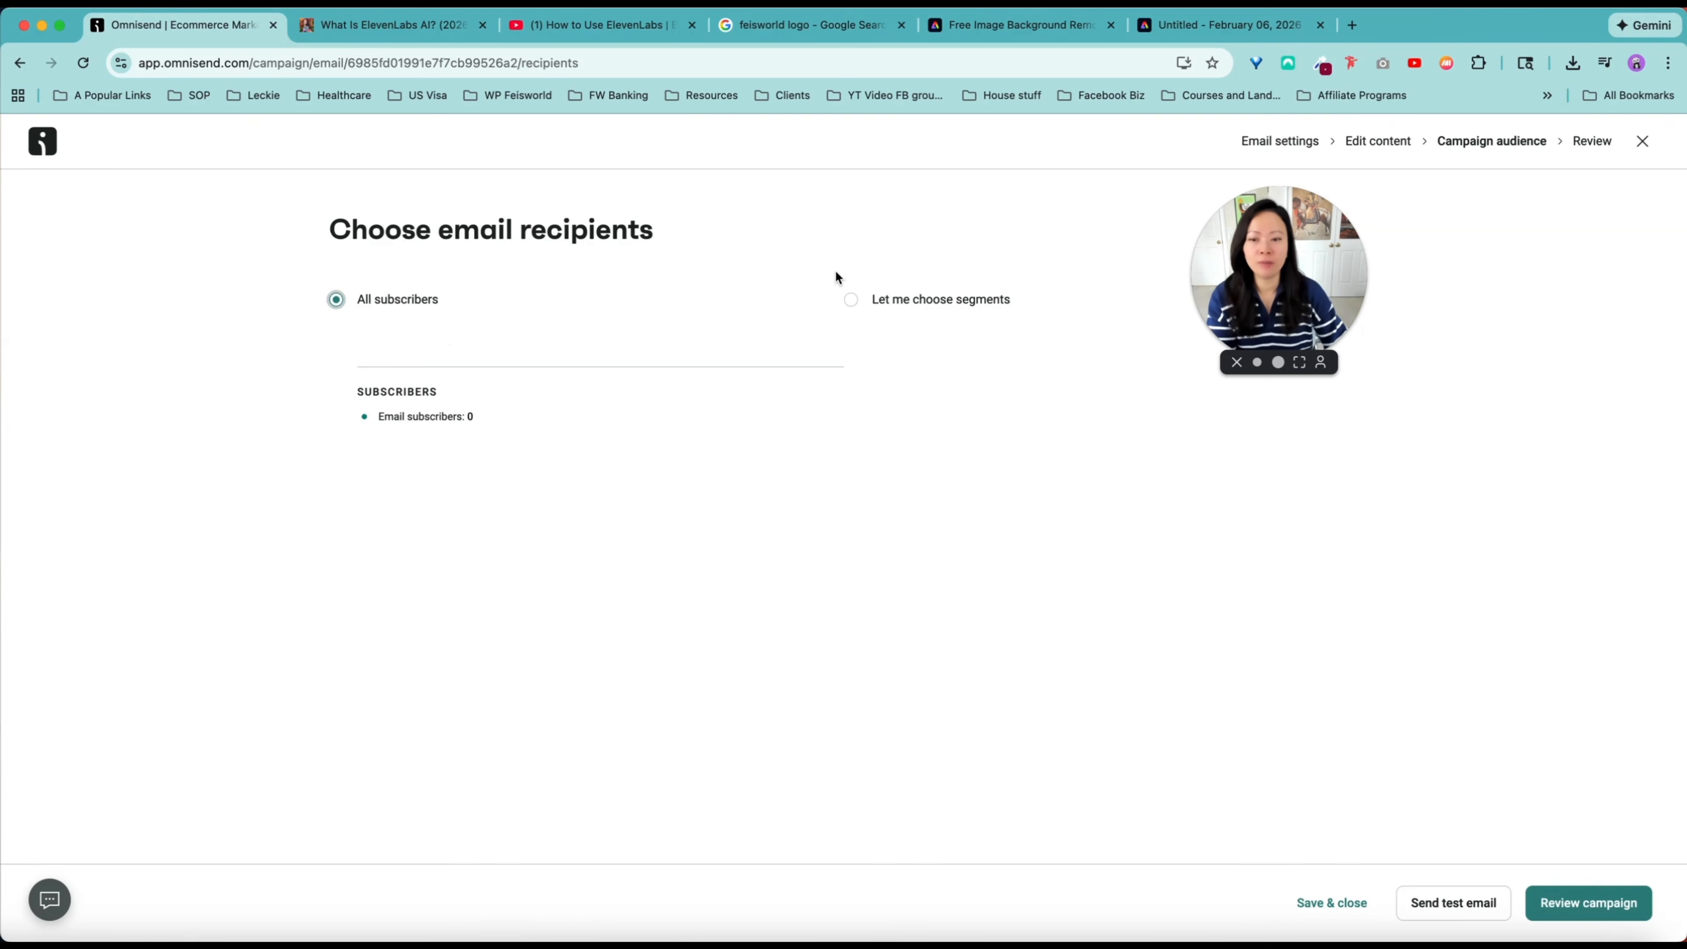
Step: Send a test email of the campaign to the prefilled email address
{"action": "left_click", "coordinate": [851, 299]}
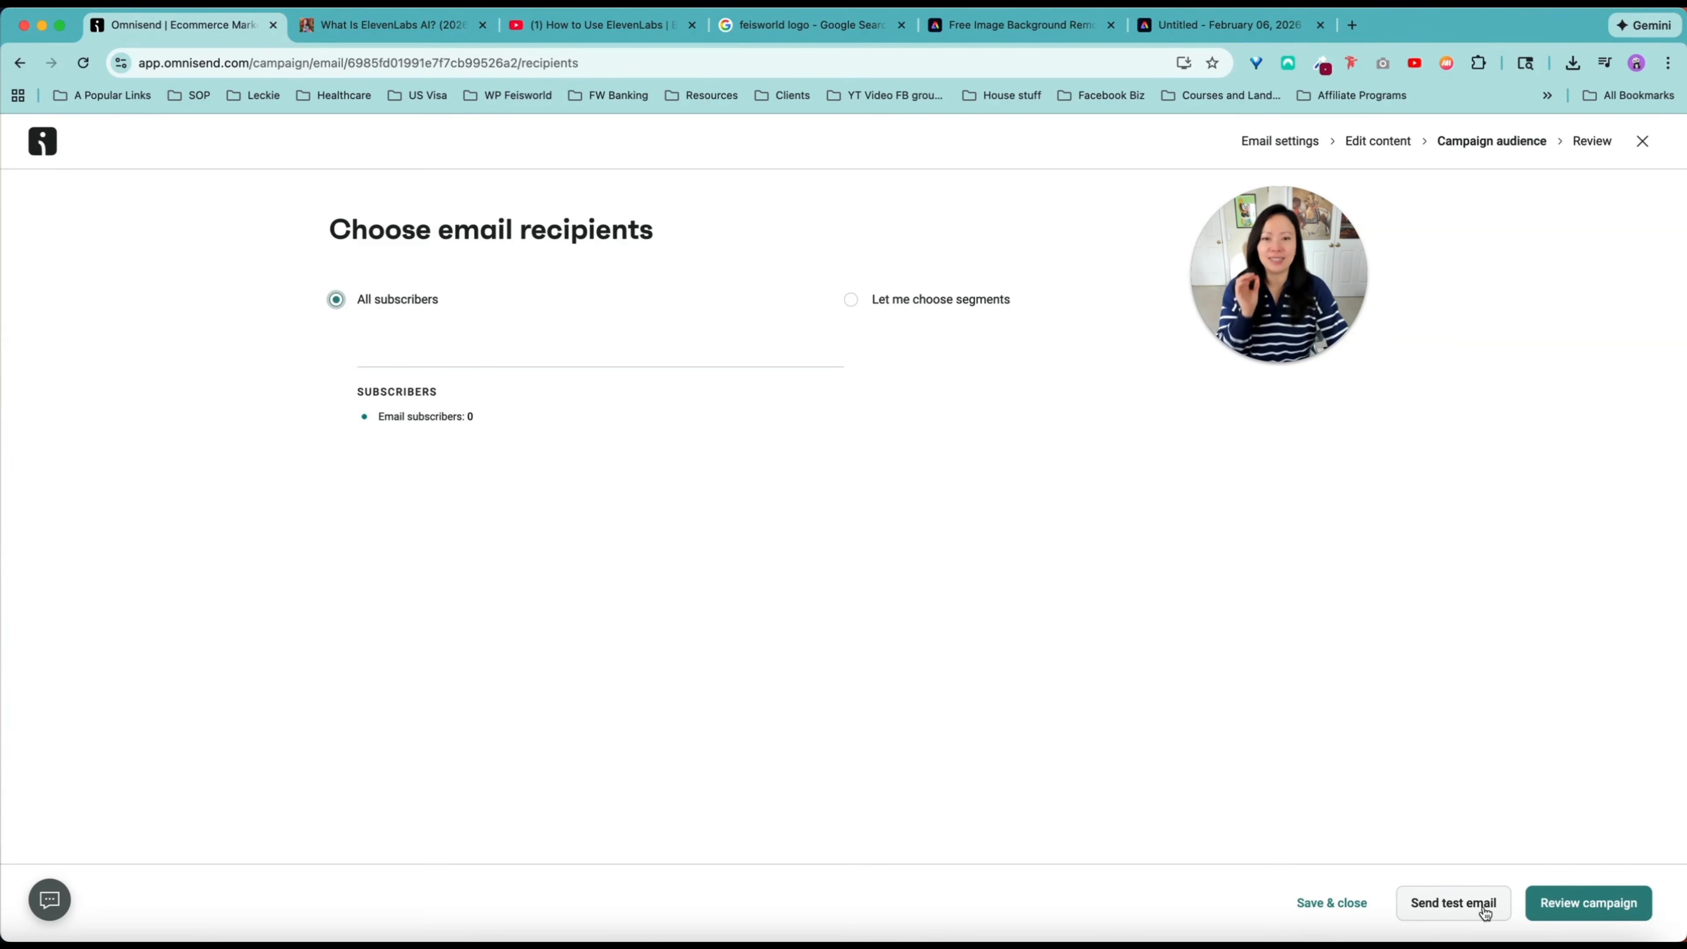
{"action": "left_click", "coordinate": [1439, 918]}
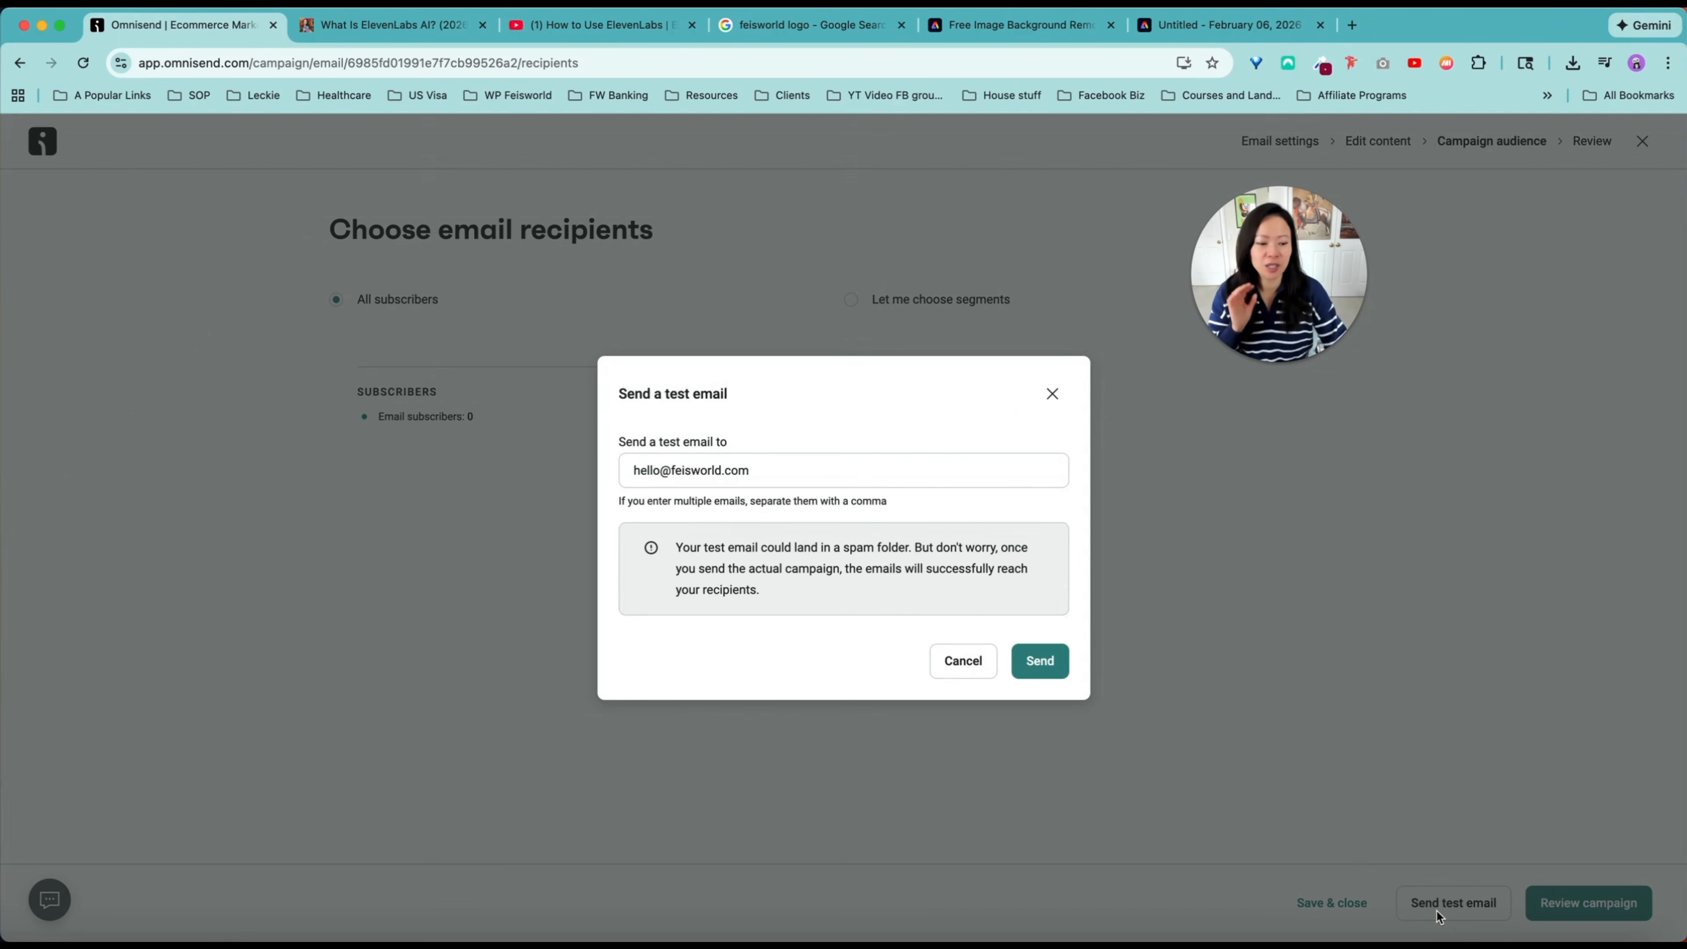
{"action": "left_click", "coordinate": [809, 476]}
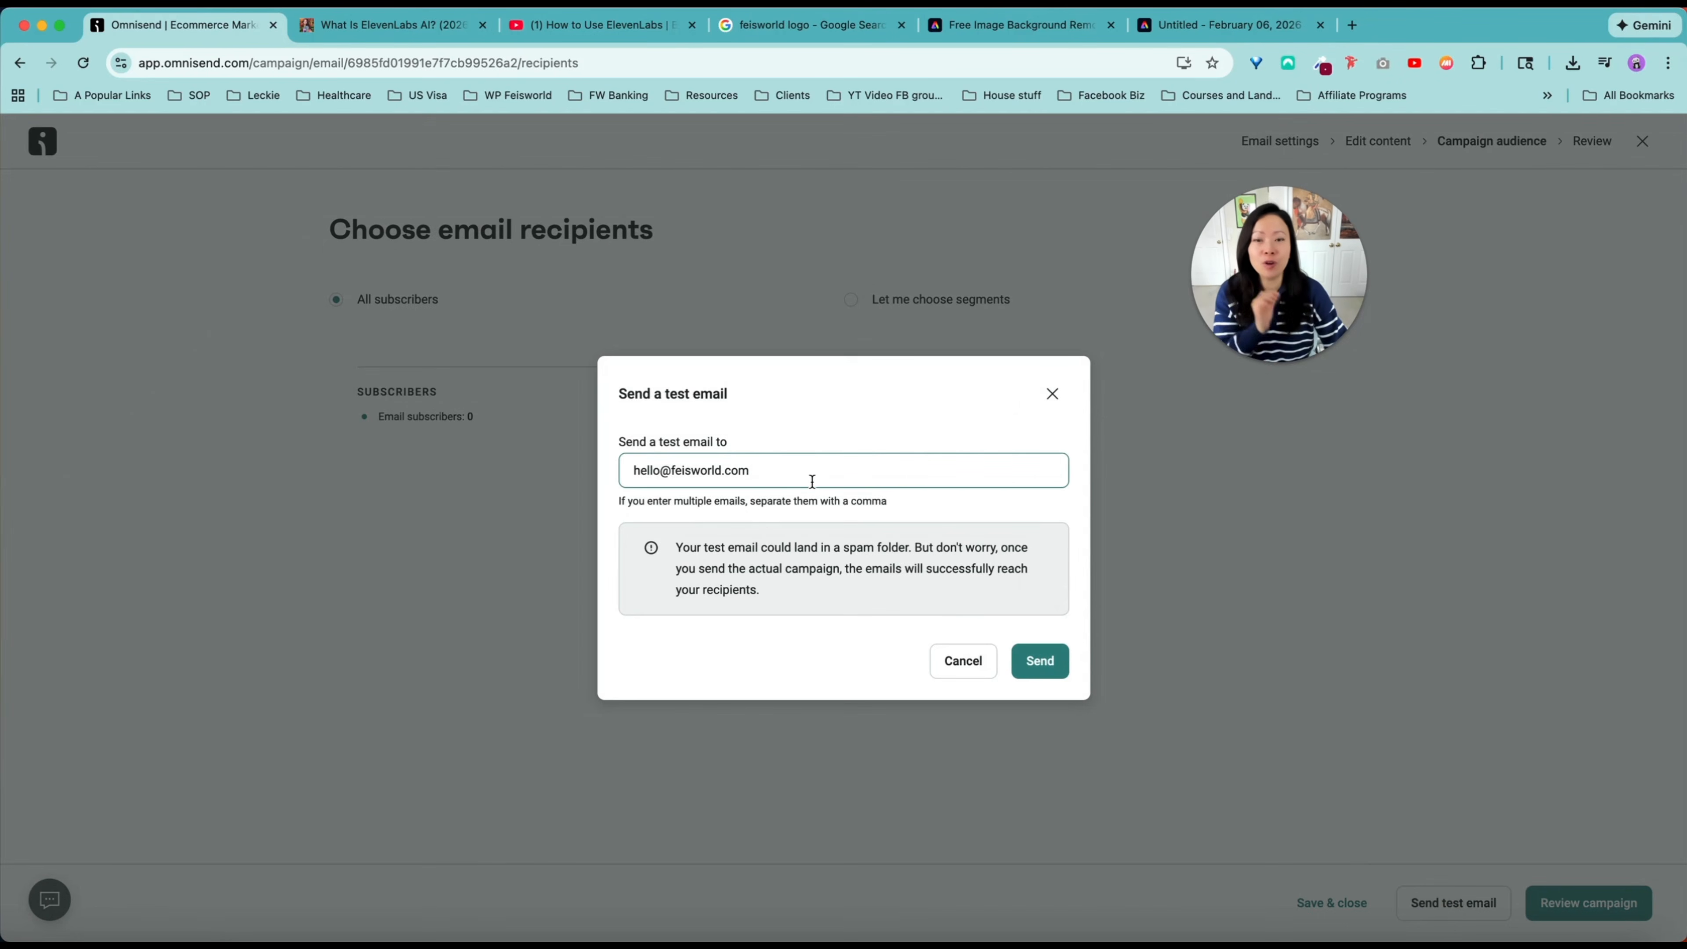
{"action": "triple_click", "coordinate": [819, 459]}
{"action": "left_click", "coordinate": [845, 470]}
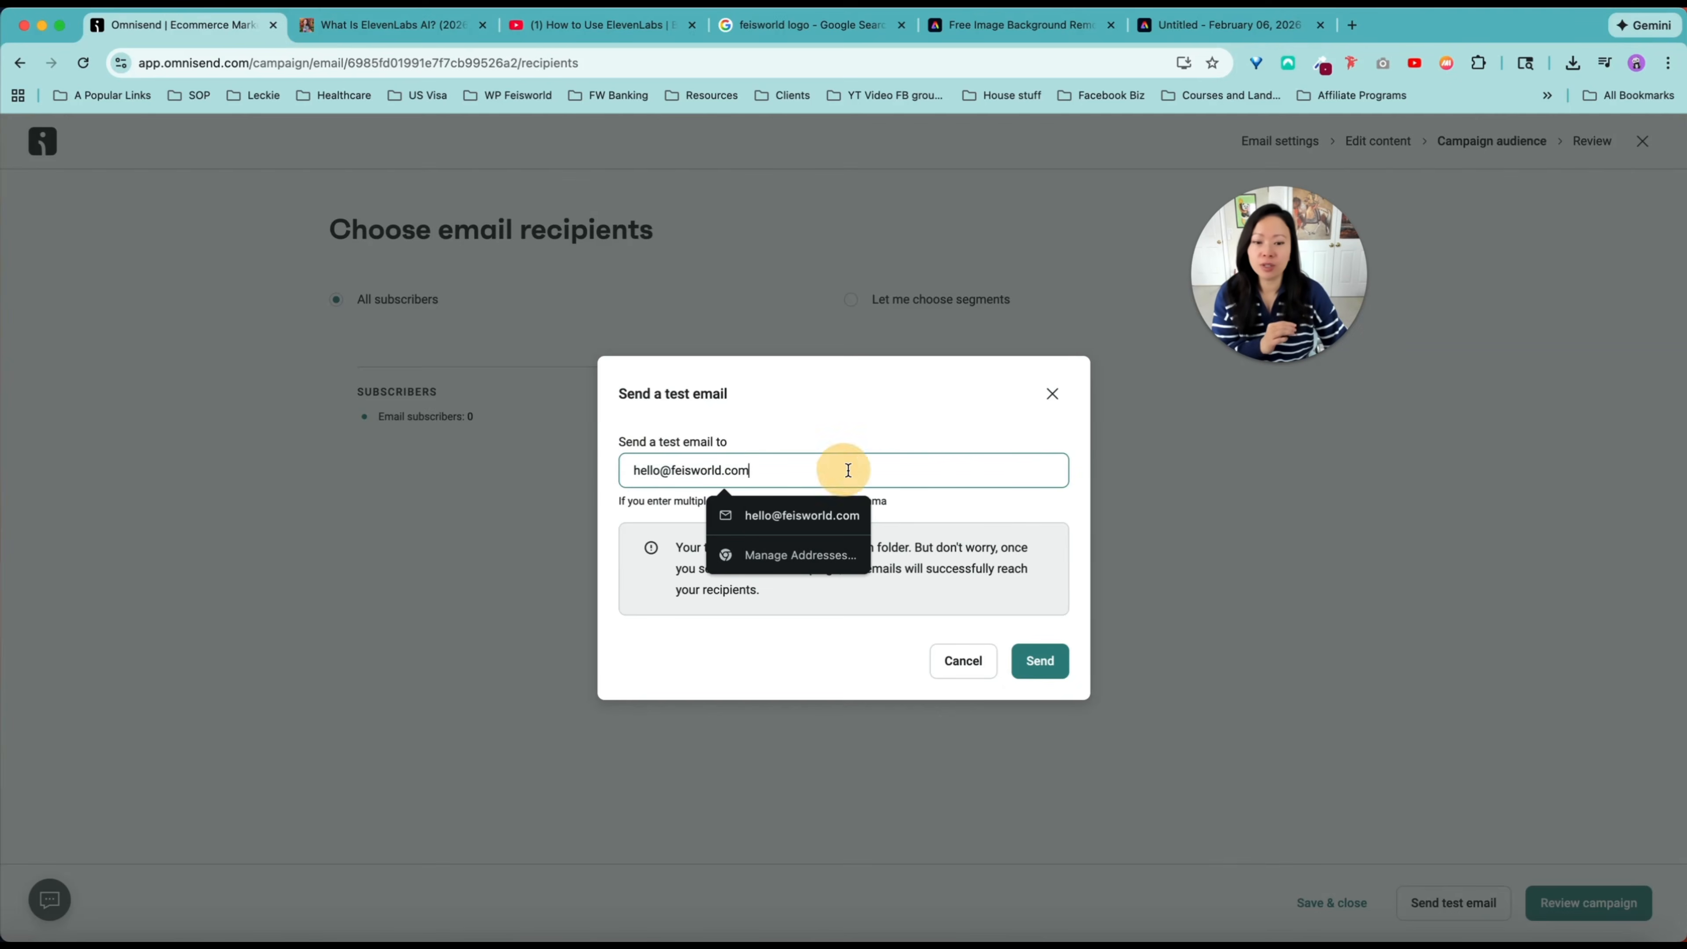
{"action": "left_click", "coordinate": [1004, 504]}
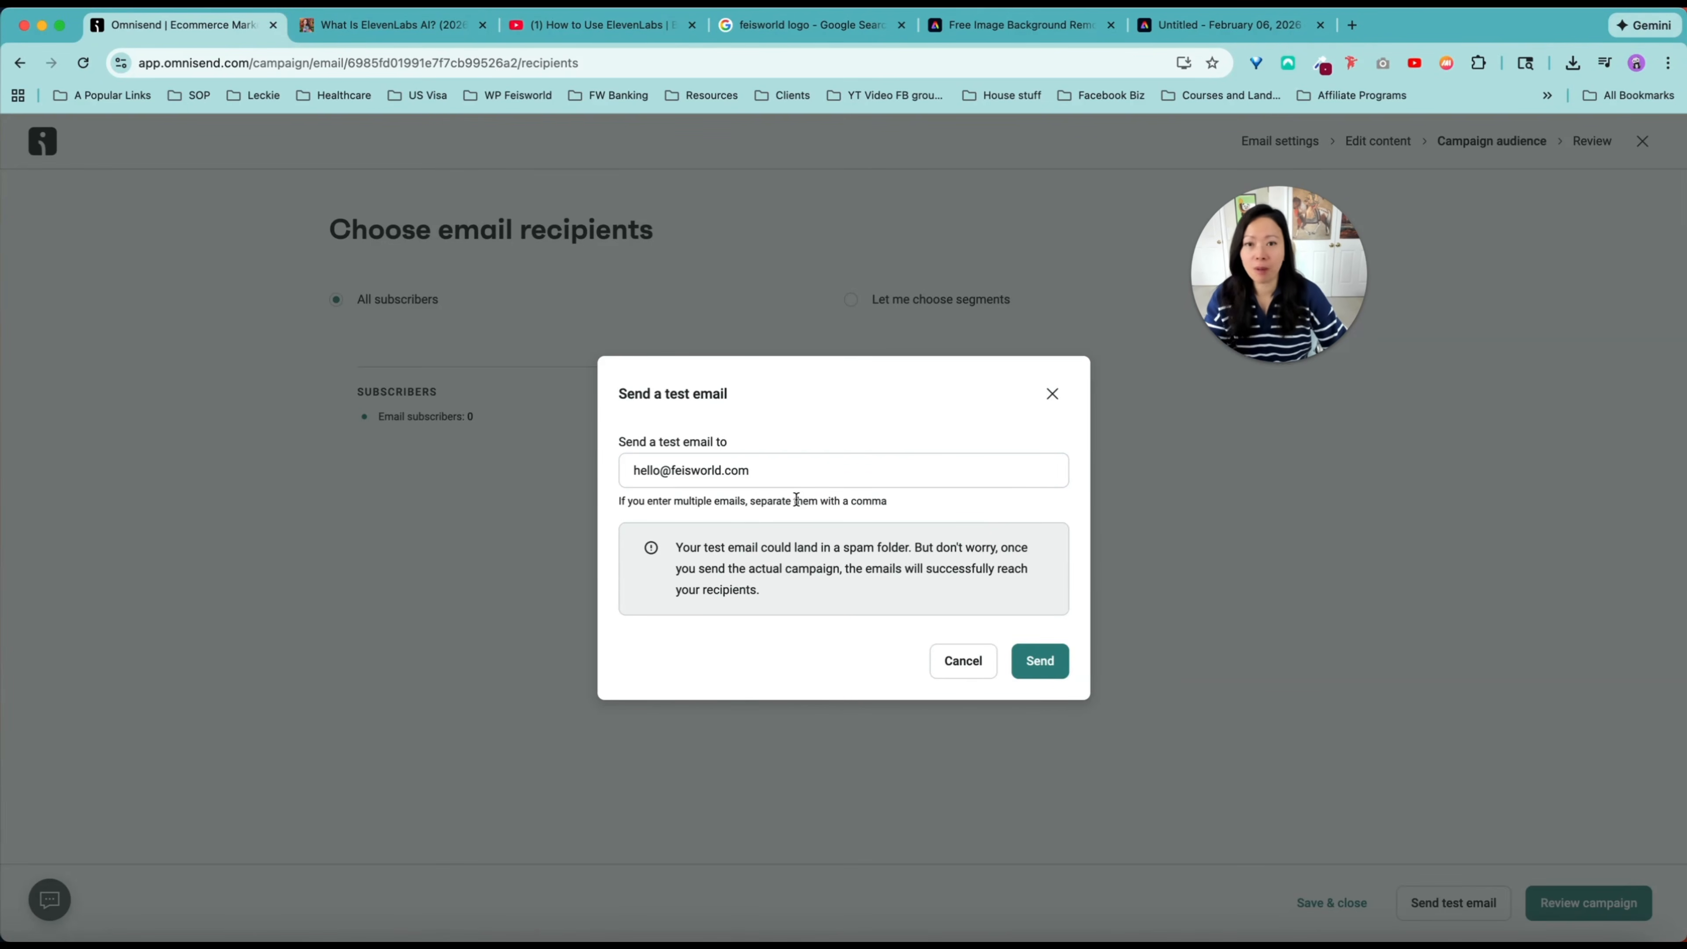
{"action": "left_click", "coordinate": [1039, 661]}
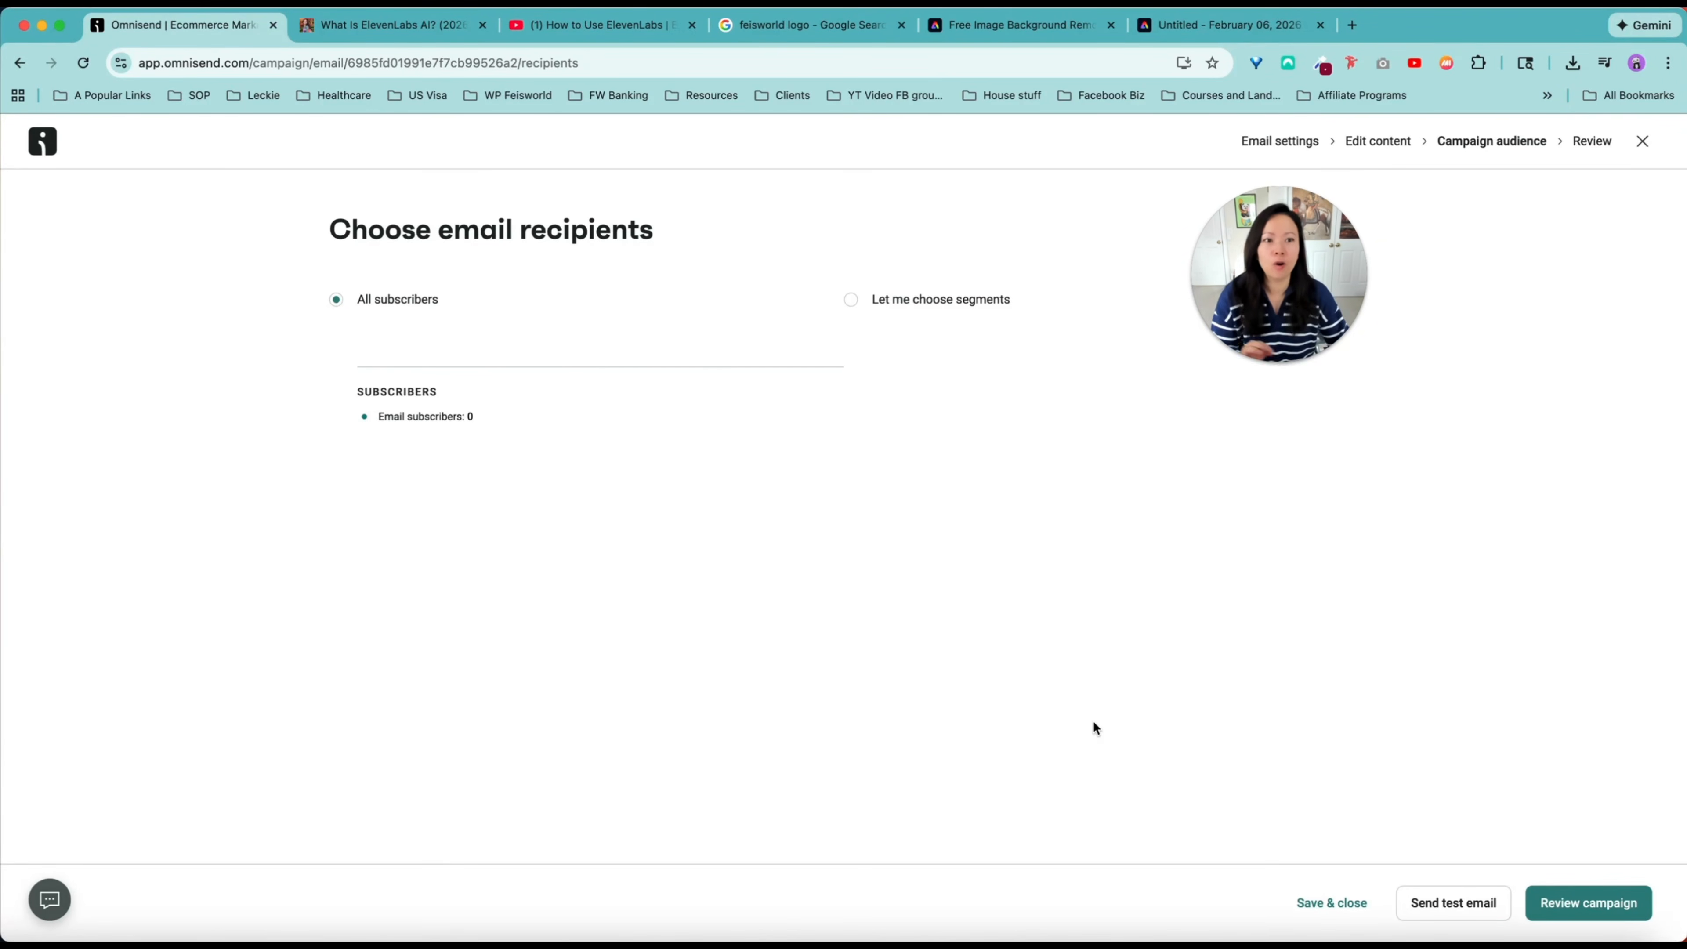
Step: Switch to Gmail, open the ElevenLabs preview email in the Spam folder and report it as not spam
{"action": "left_click", "coordinate": [1352, 25]}
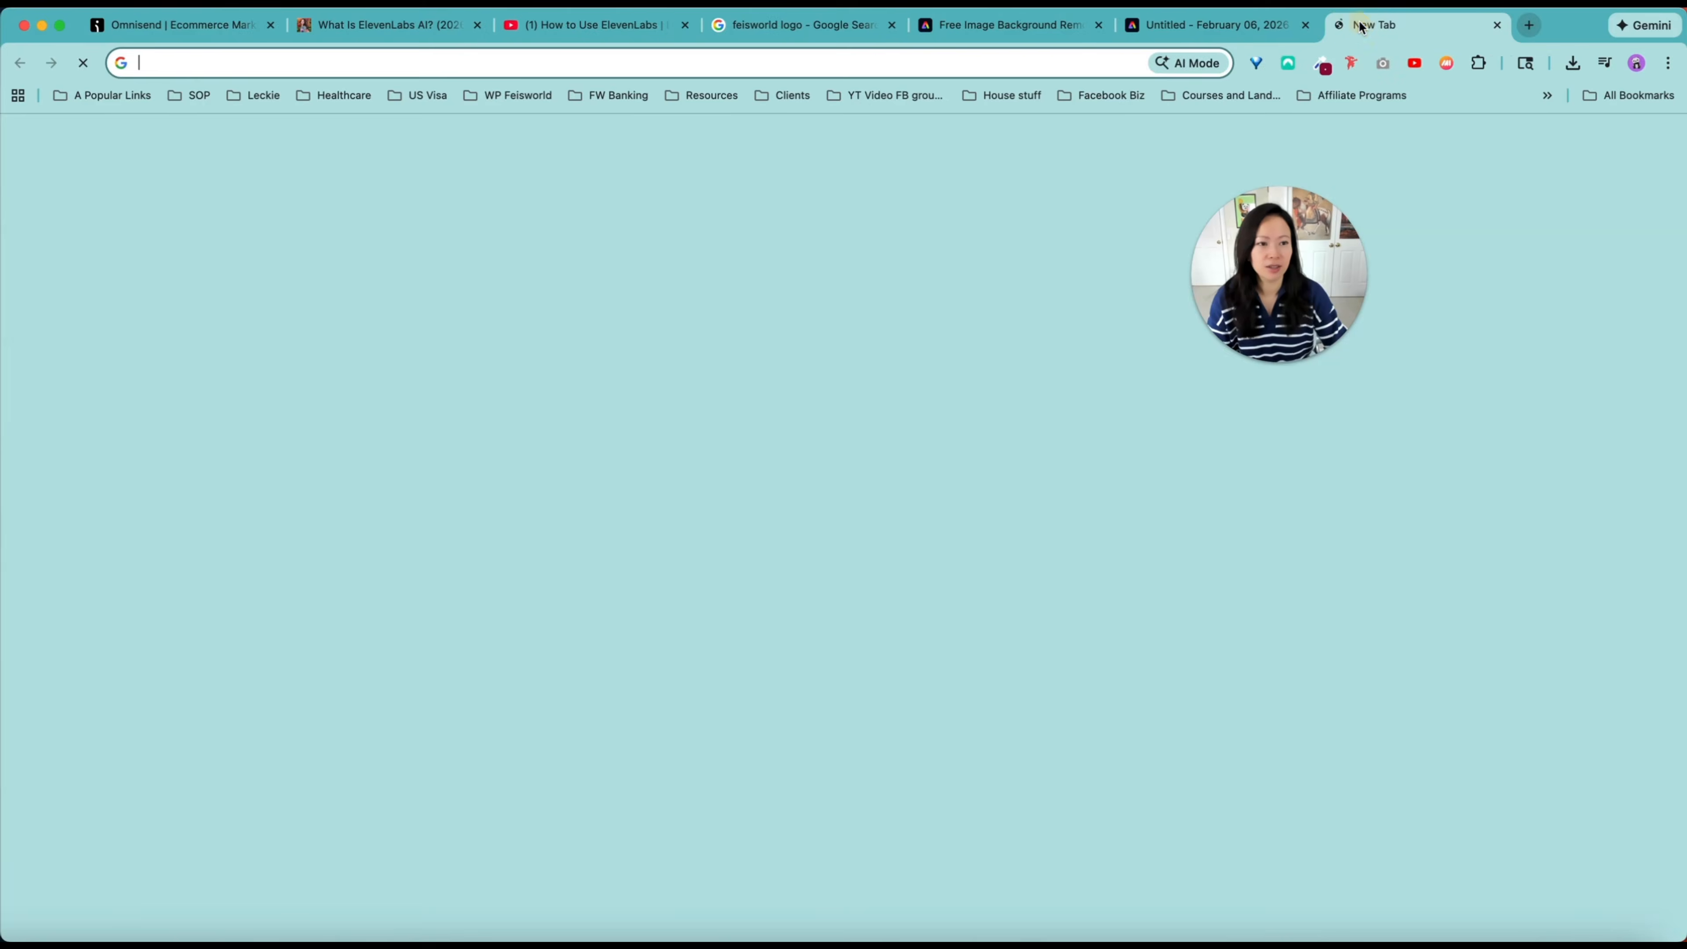
{"action": "type", "text": "gma"}
{"action": "key", "text": "Return"}
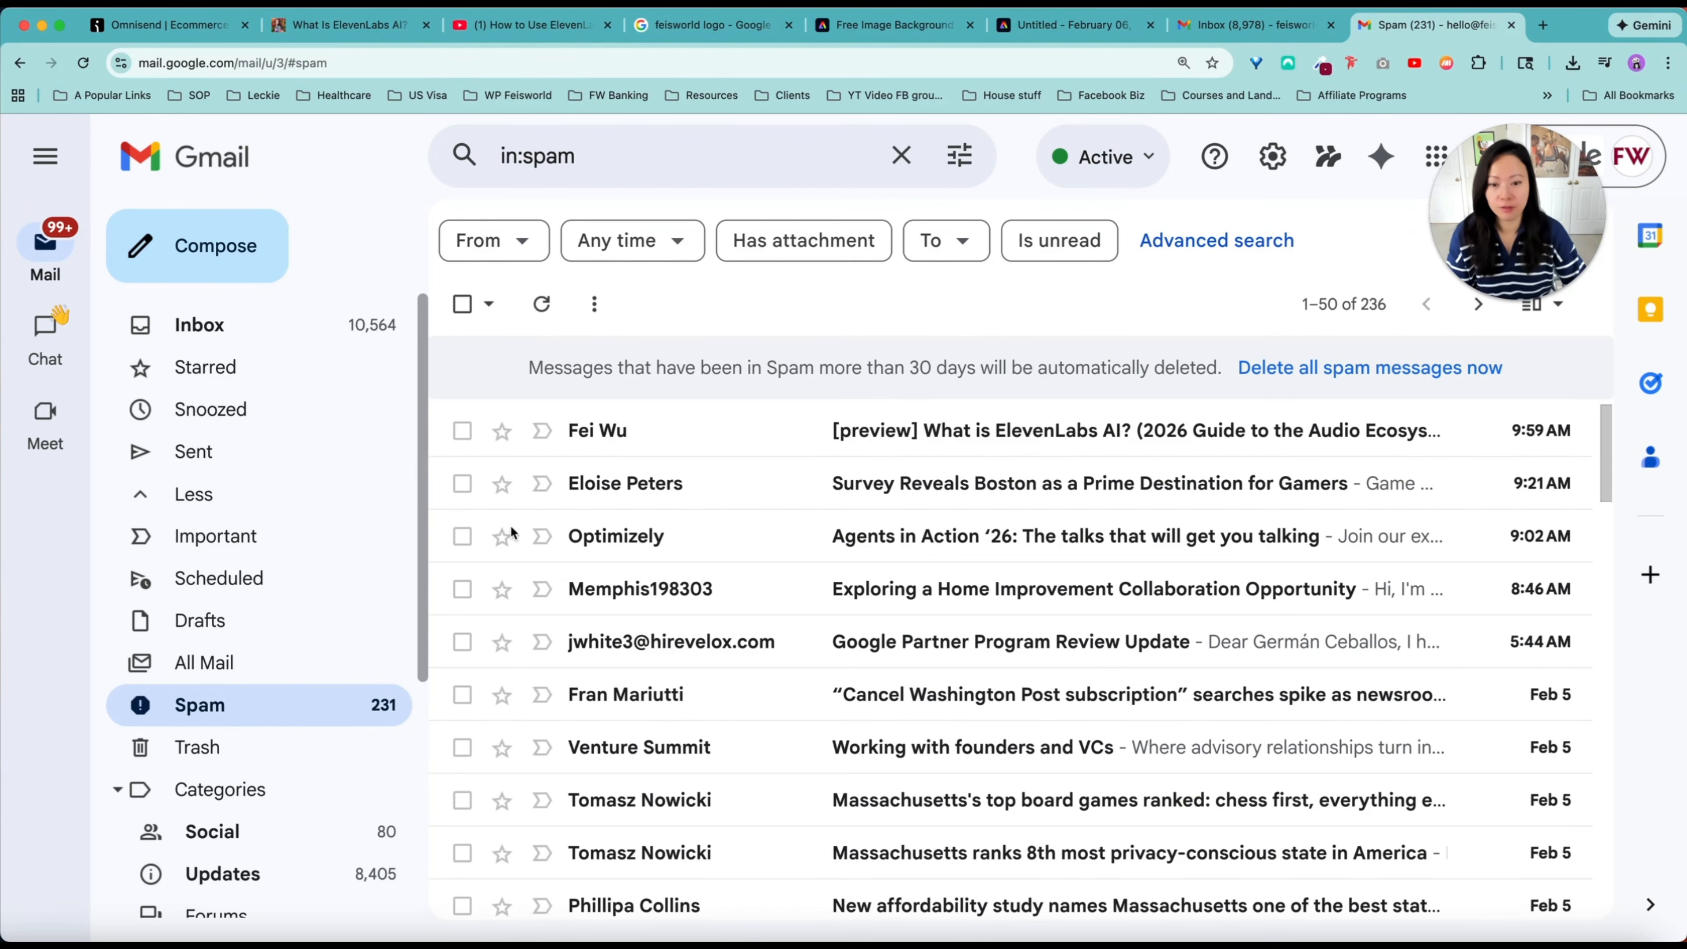
{"action": "left_click", "coordinate": [741, 439]}
{"action": "left_click", "coordinate": [584, 557]}
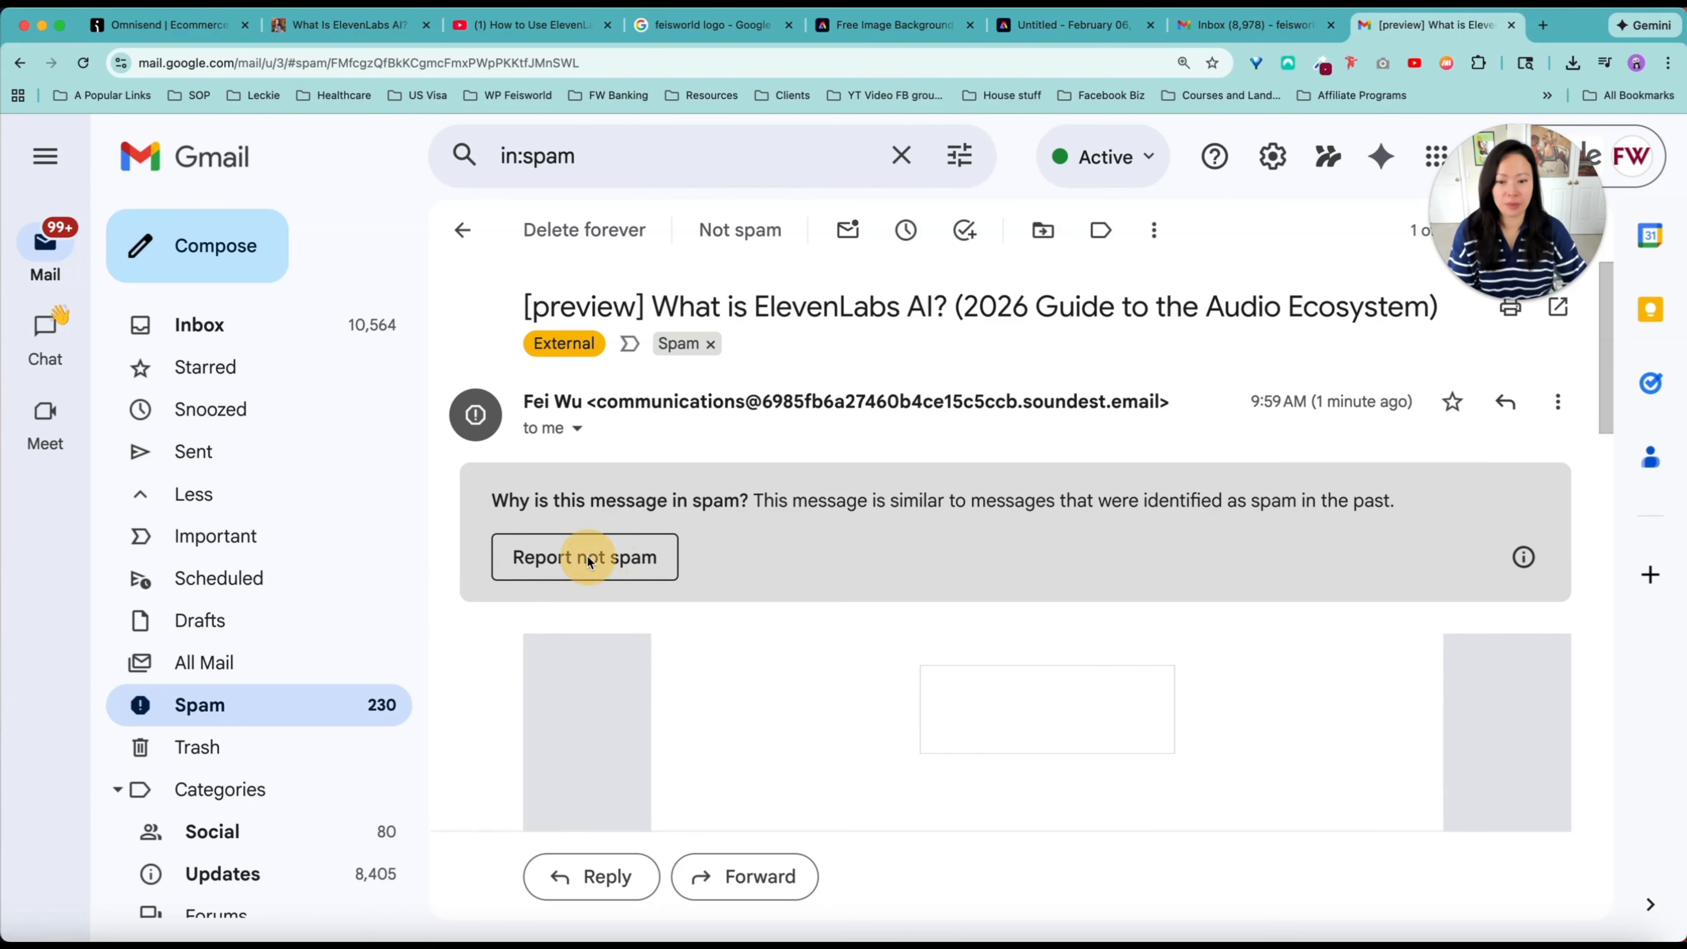
{"action": "left_click", "coordinate": [931, 810]}
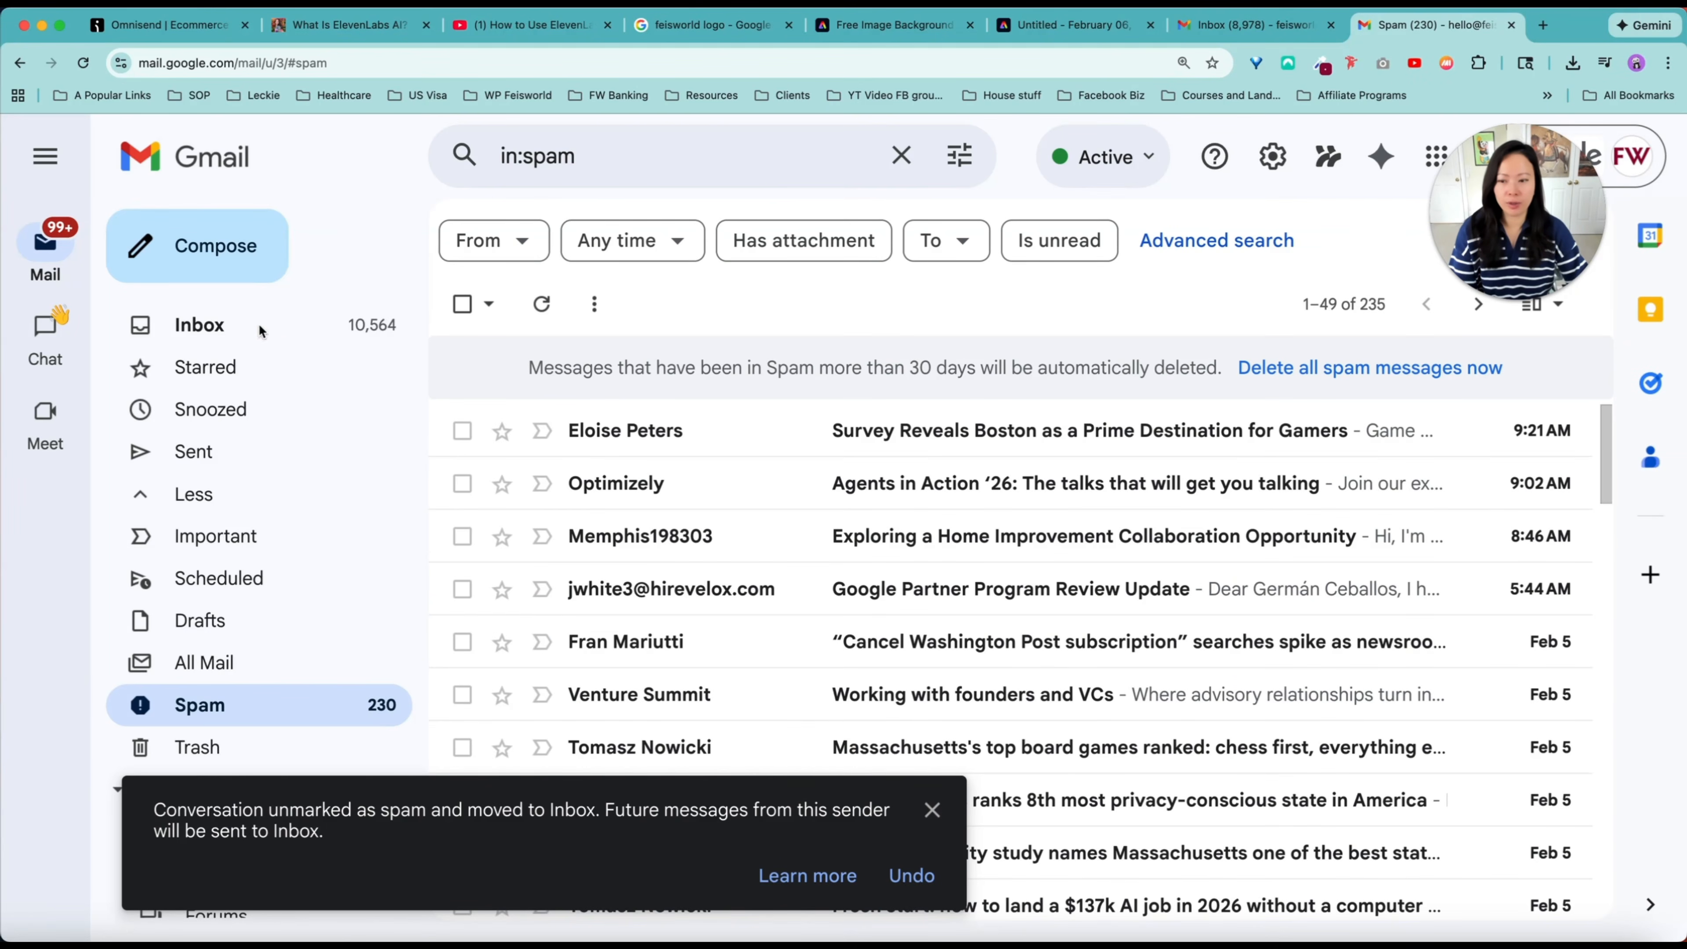
Step: Open the preview email from the Inbox, check its layout and test the ElevenLabs link in the article text
{"action": "left_click", "coordinate": [257, 325]}
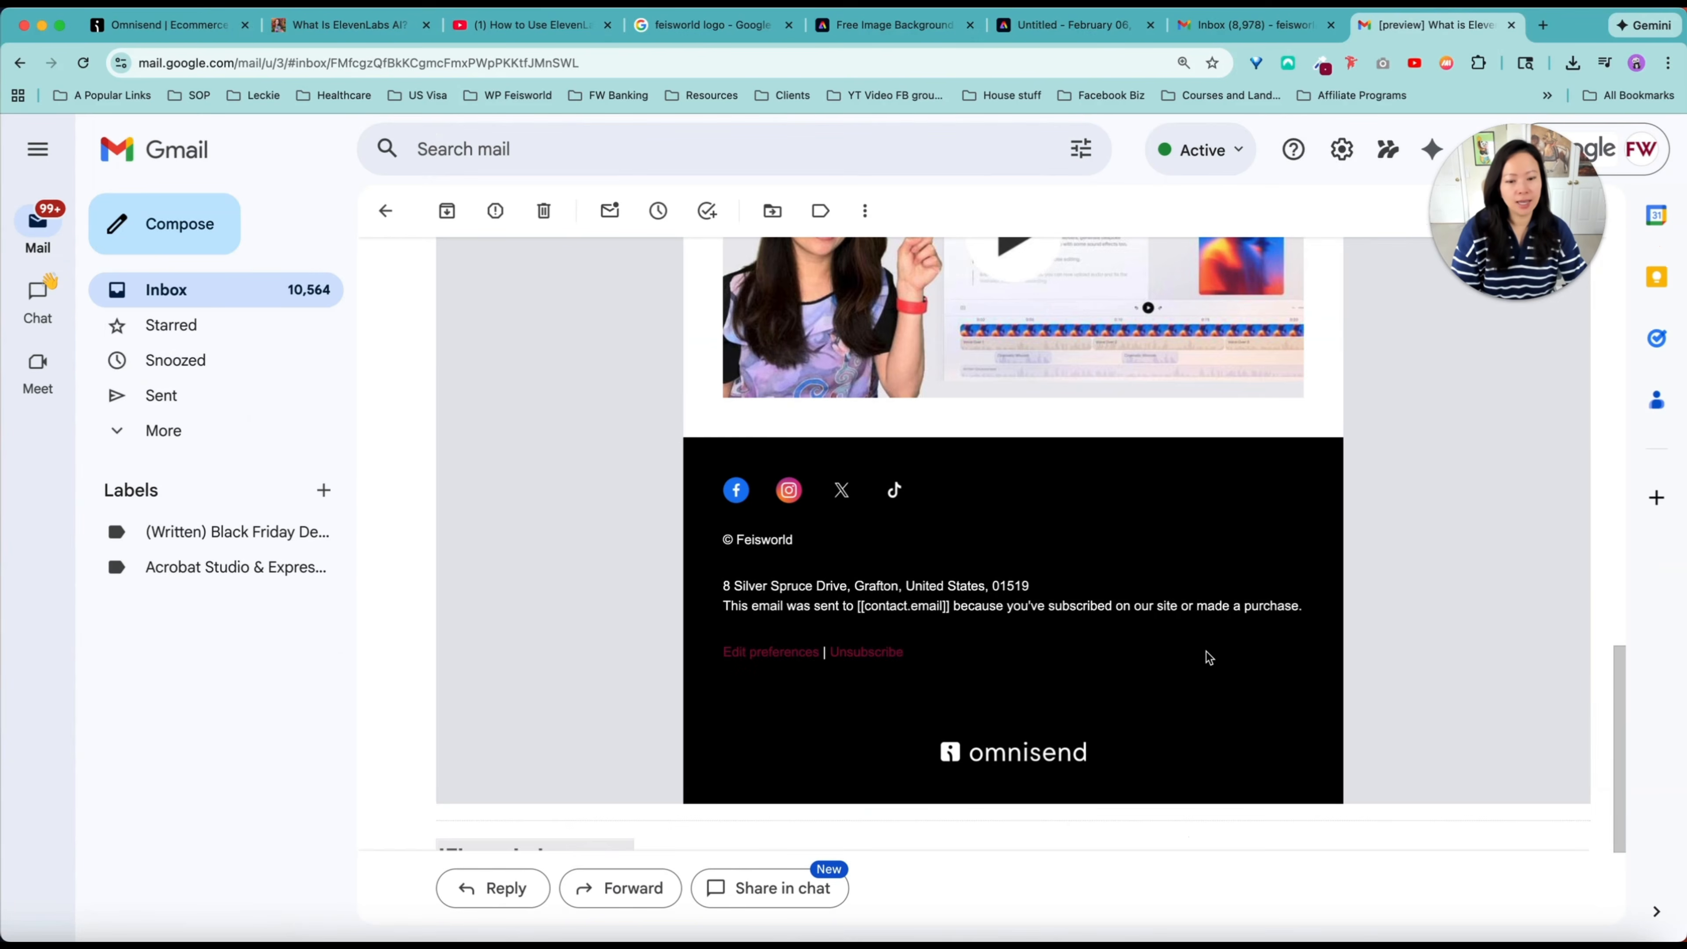
{"action": "scroll", "coordinate": [1205, 651], "scroll_direction": "up", "scroll_amount": 15}
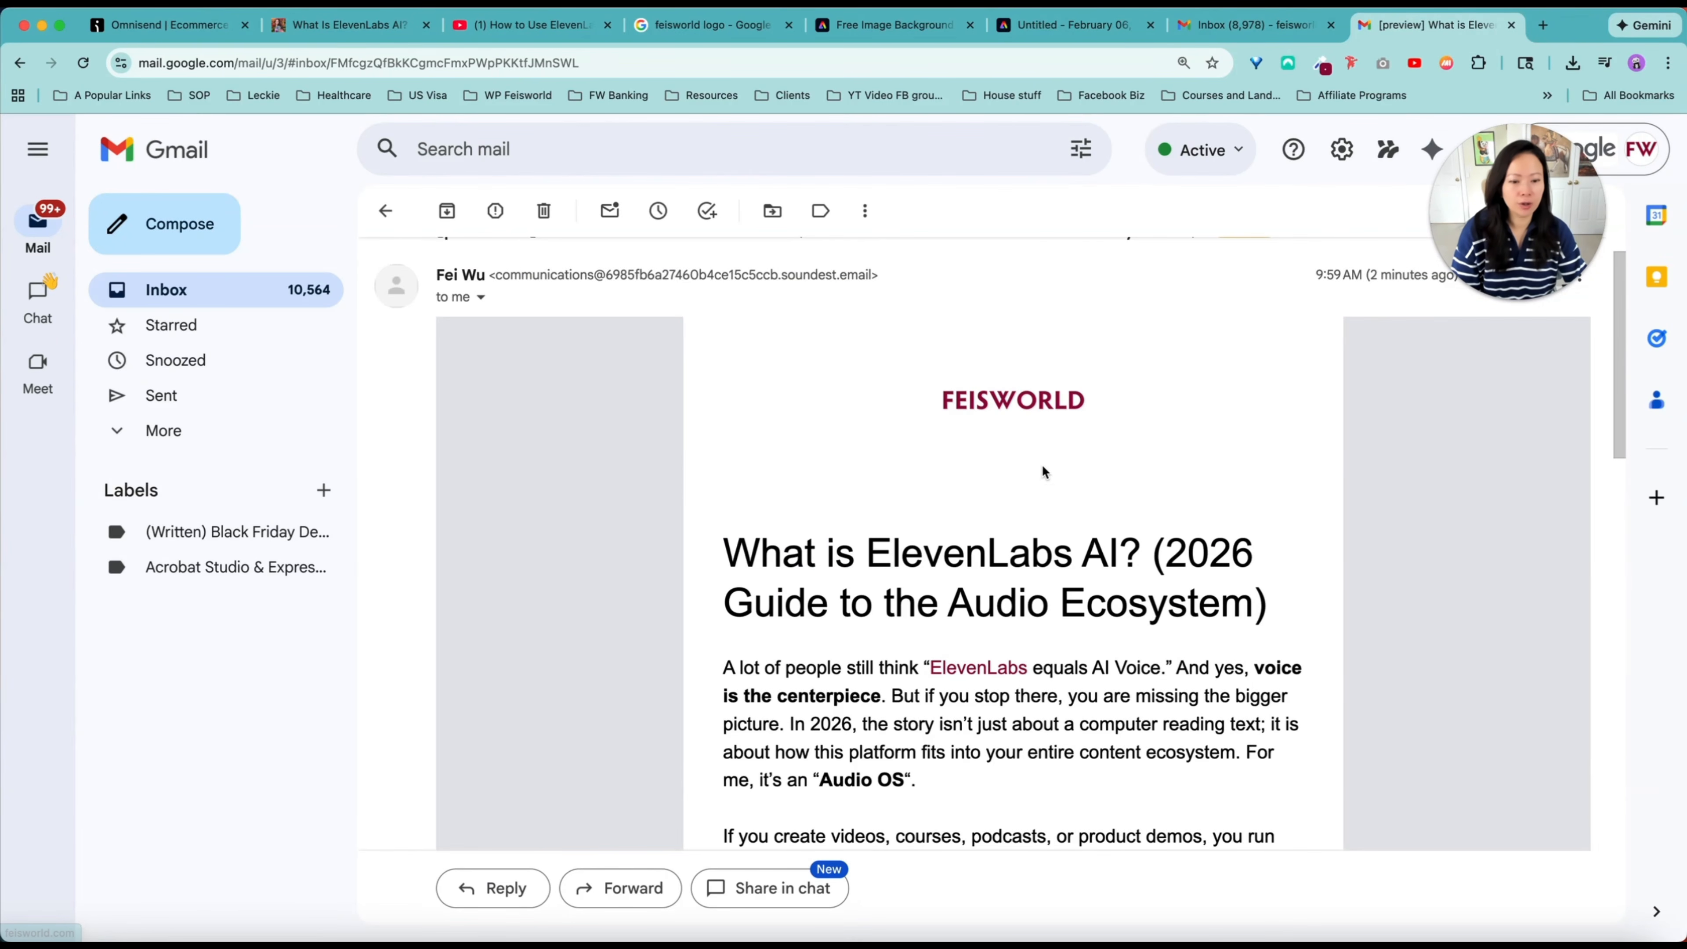
{"action": "scroll", "coordinate": [1008, 417], "scroll_direction": "down", "scroll_amount": 5}
{"action": "left_click", "coordinate": [992, 351]}
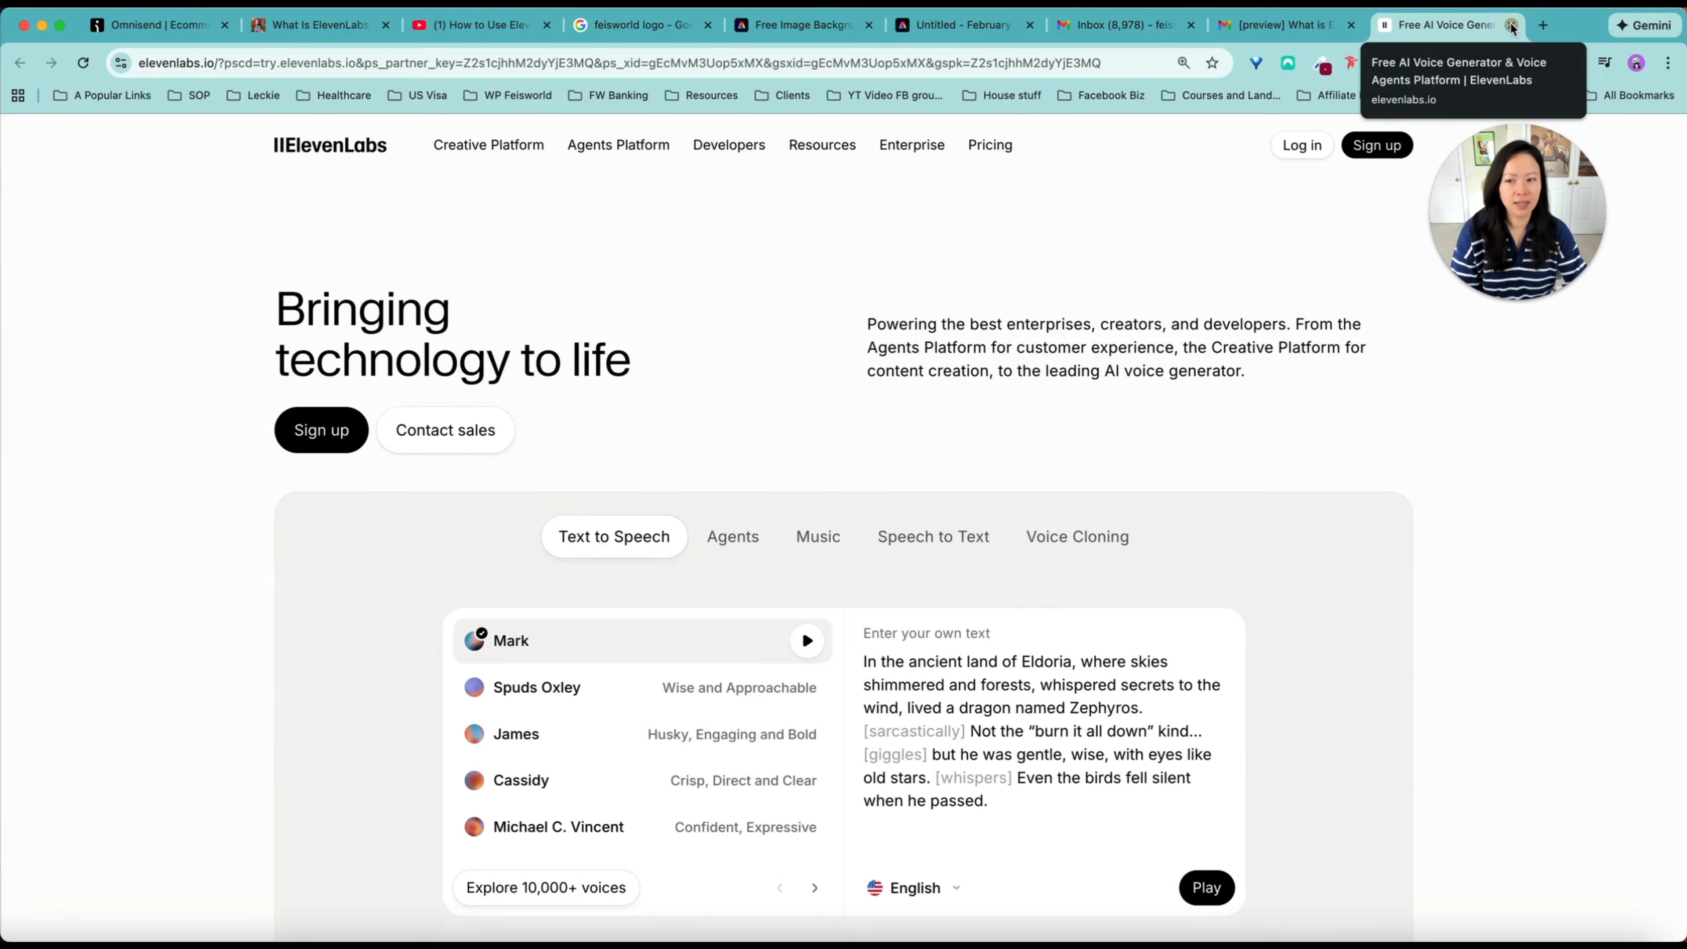
{"action": "left_click", "coordinate": [1510, 25]}
{"action": "scroll", "coordinate": [1185, 496], "scroll_direction": "down", "scroll_amount": 4}
{"action": "scroll", "coordinate": [1184, 495], "scroll_direction": "down", "scroll_amount": 5}
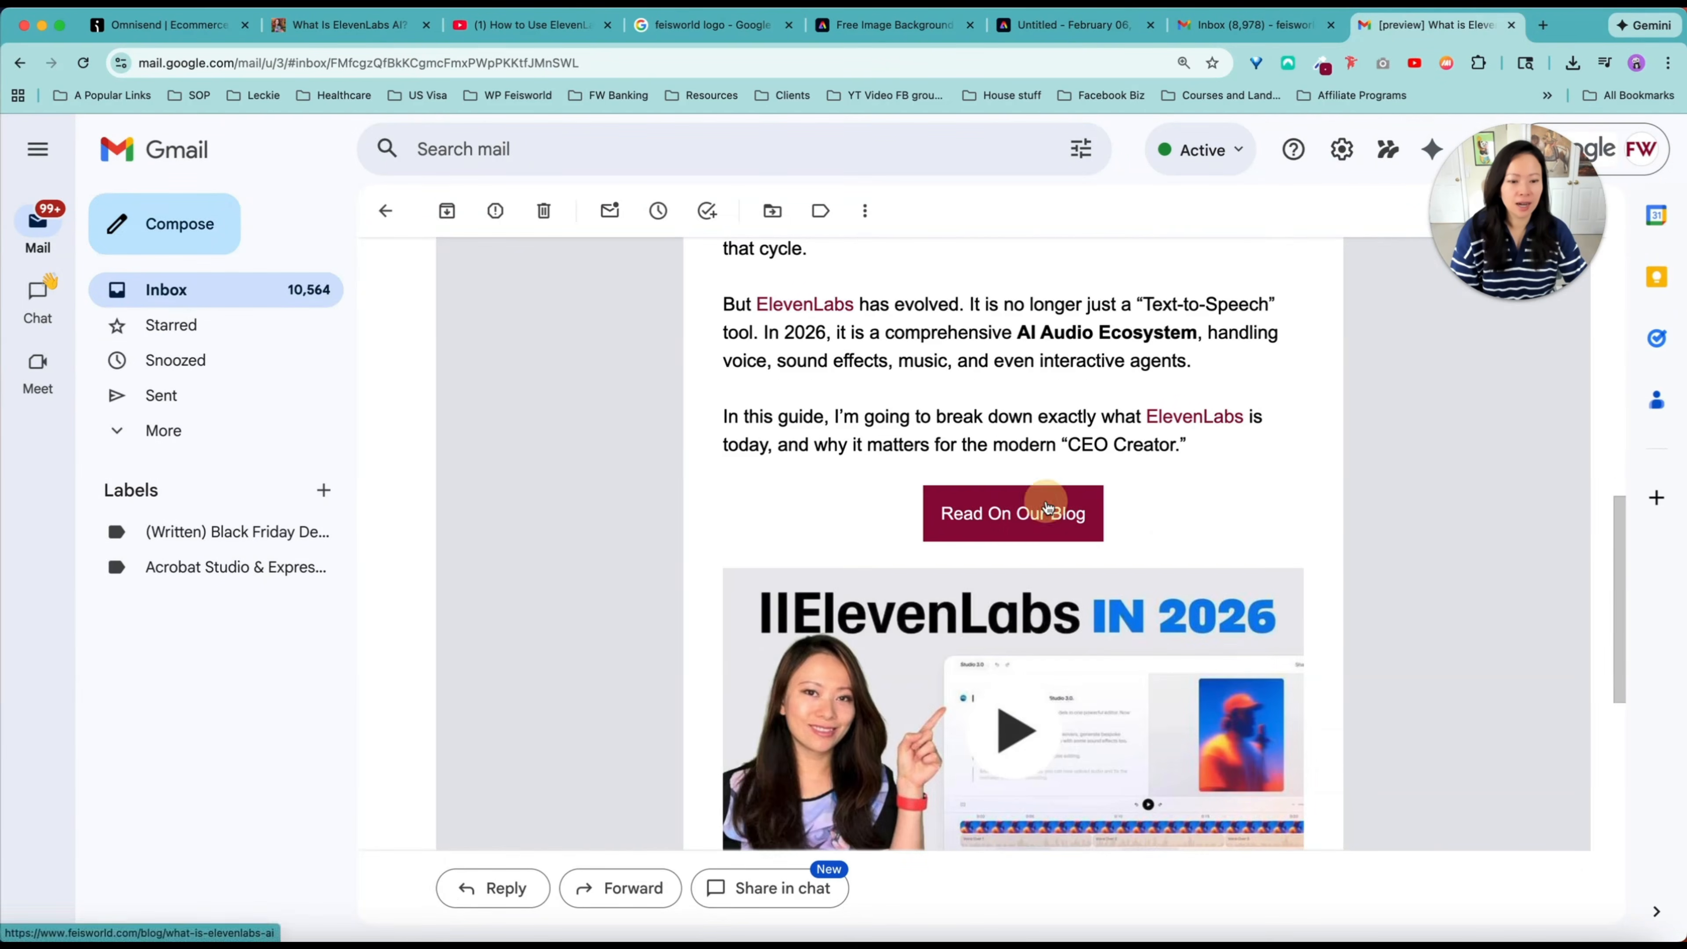
Step: Test the preview email's "Read On Our Blog" button and its video link, closing the video window after checking it
{"action": "left_click", "coordinate": [1048, 505]}
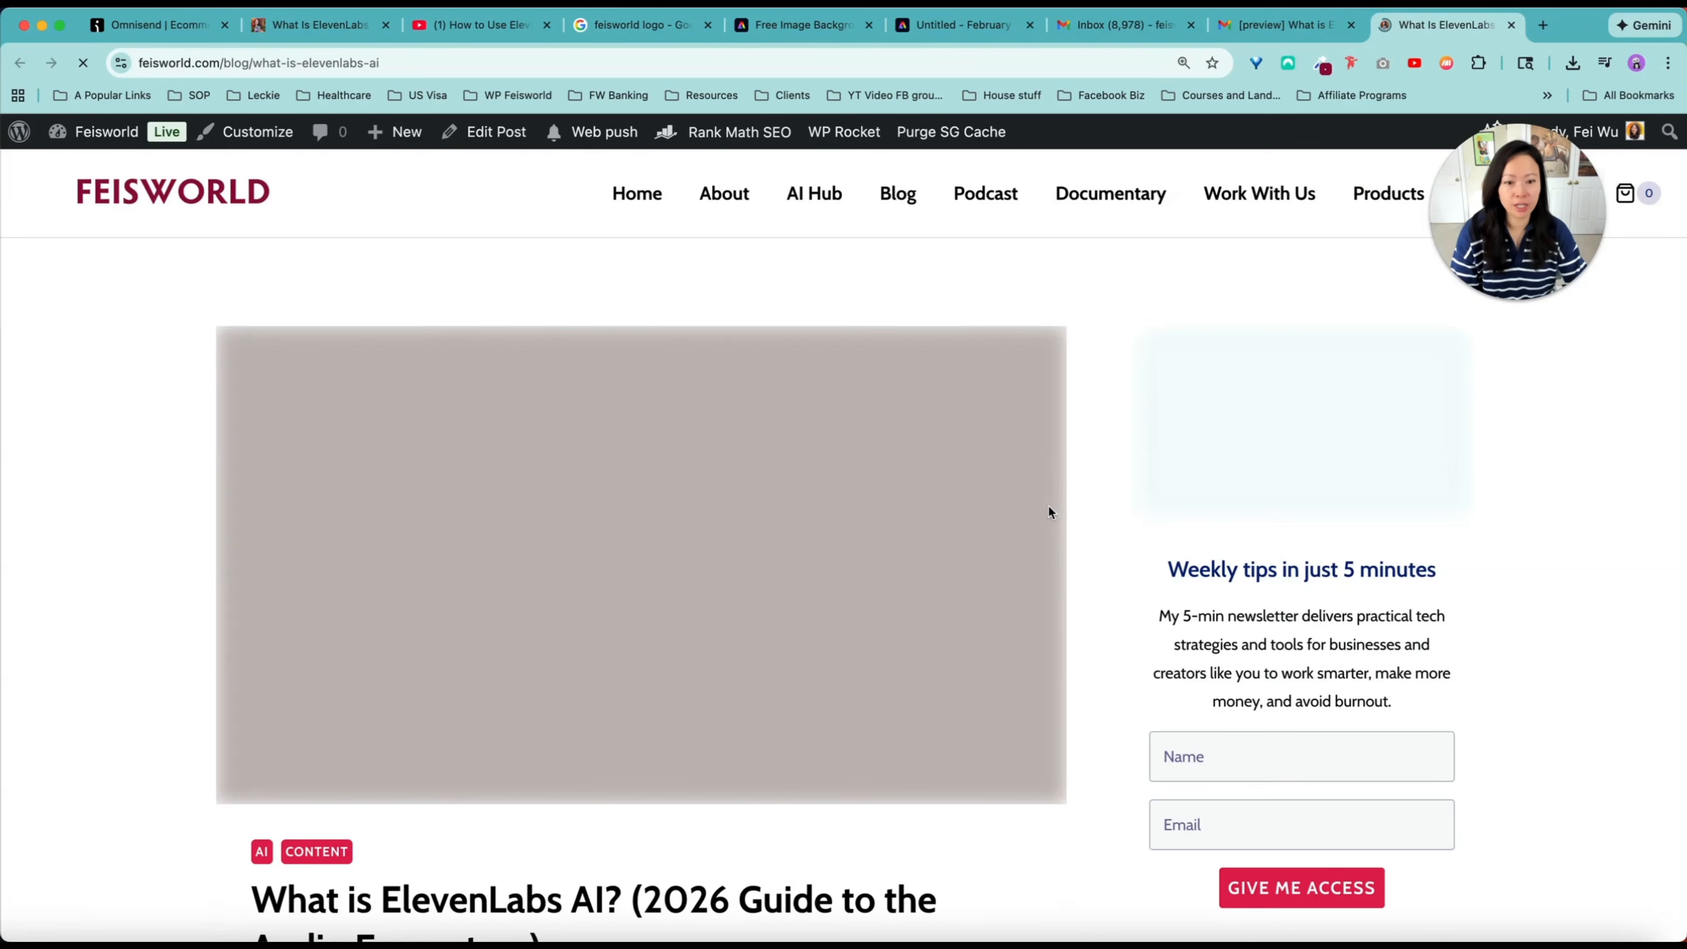
{"action": "left_click", "coordinate": [1301, 24]}
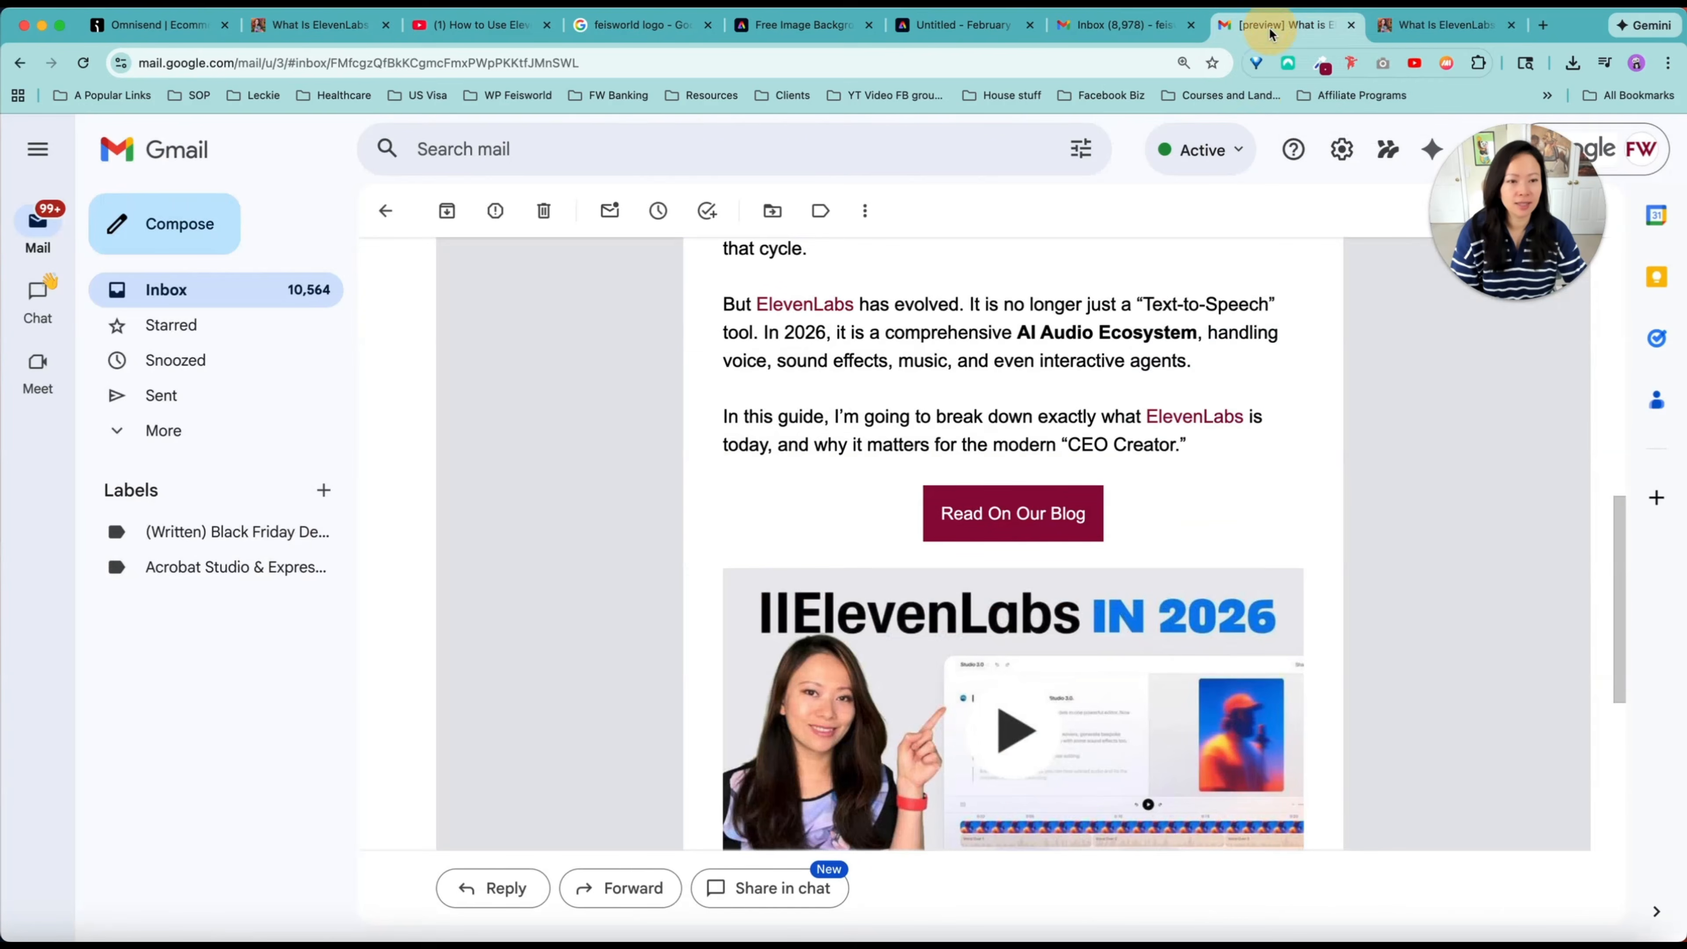
{"action": "scroll", "coordinate": [1000, 442], "scroll_direction": "down", "scroll_amount": 4}
{"action": "left_click", "coordinate": [1001, 442]}
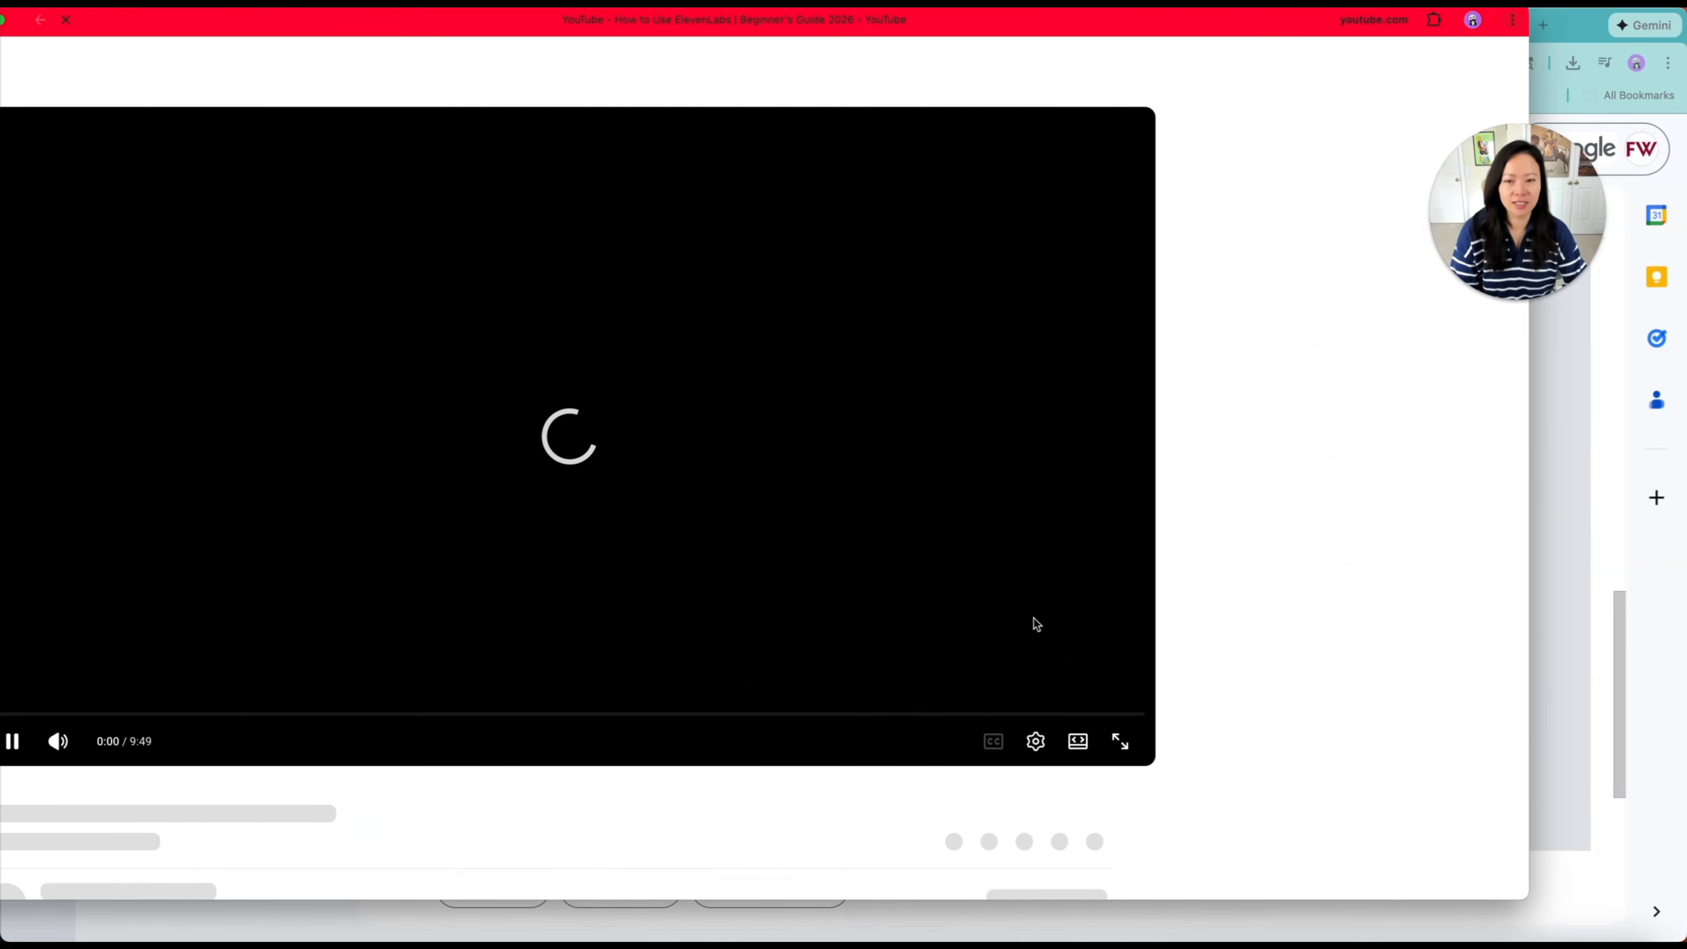
{"action": "left_click_drag", "start_coordinate": [1094, 22], "coordinate": [1215, 25]}
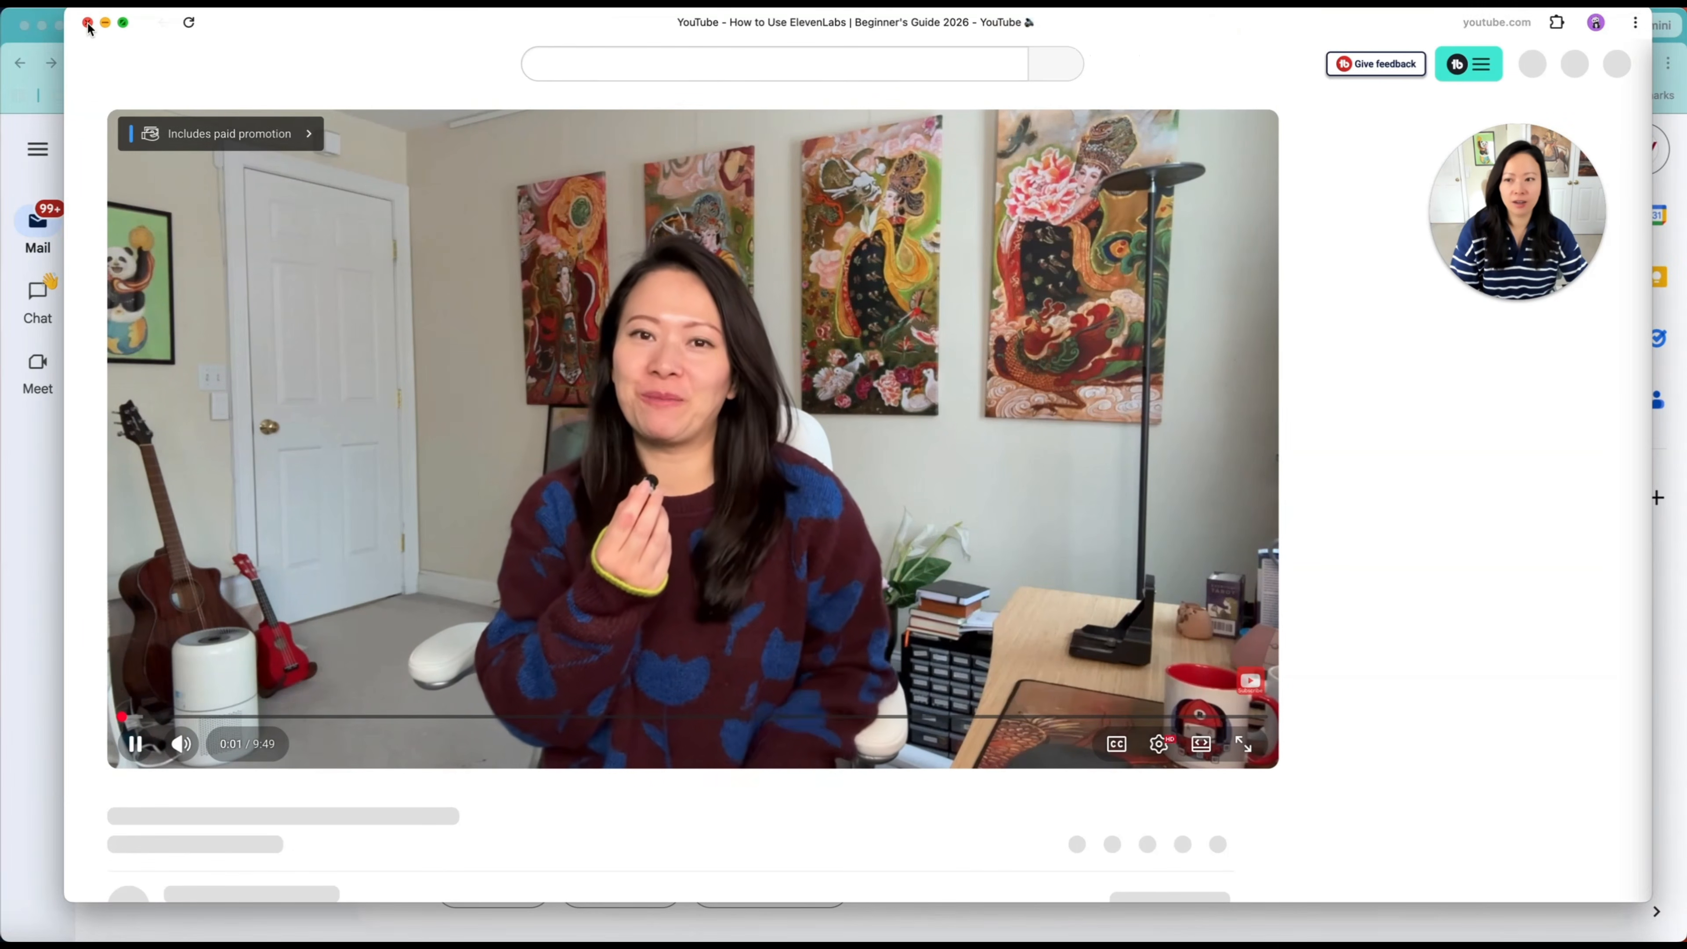
{"action": "left_click", "coordinate": [88, 22]}
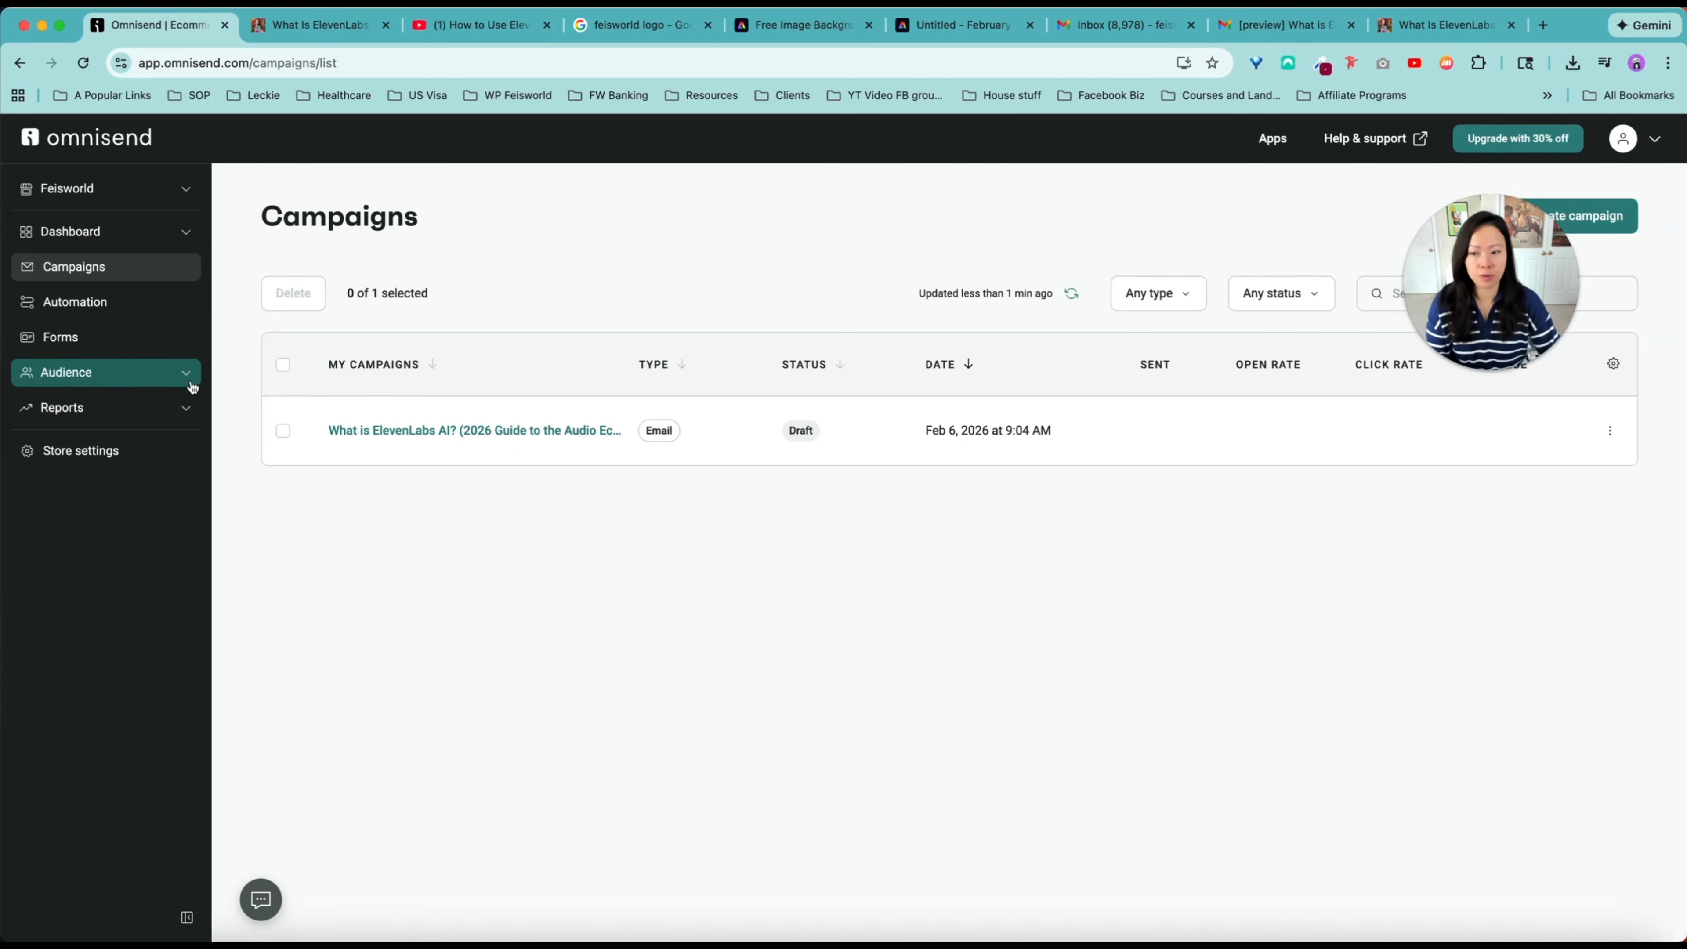
Step: Open the audience contacts in Omnisend, start adding a single contact and enter the contact's email address
{"action": "left_click", "coordinate": [64, 376]}
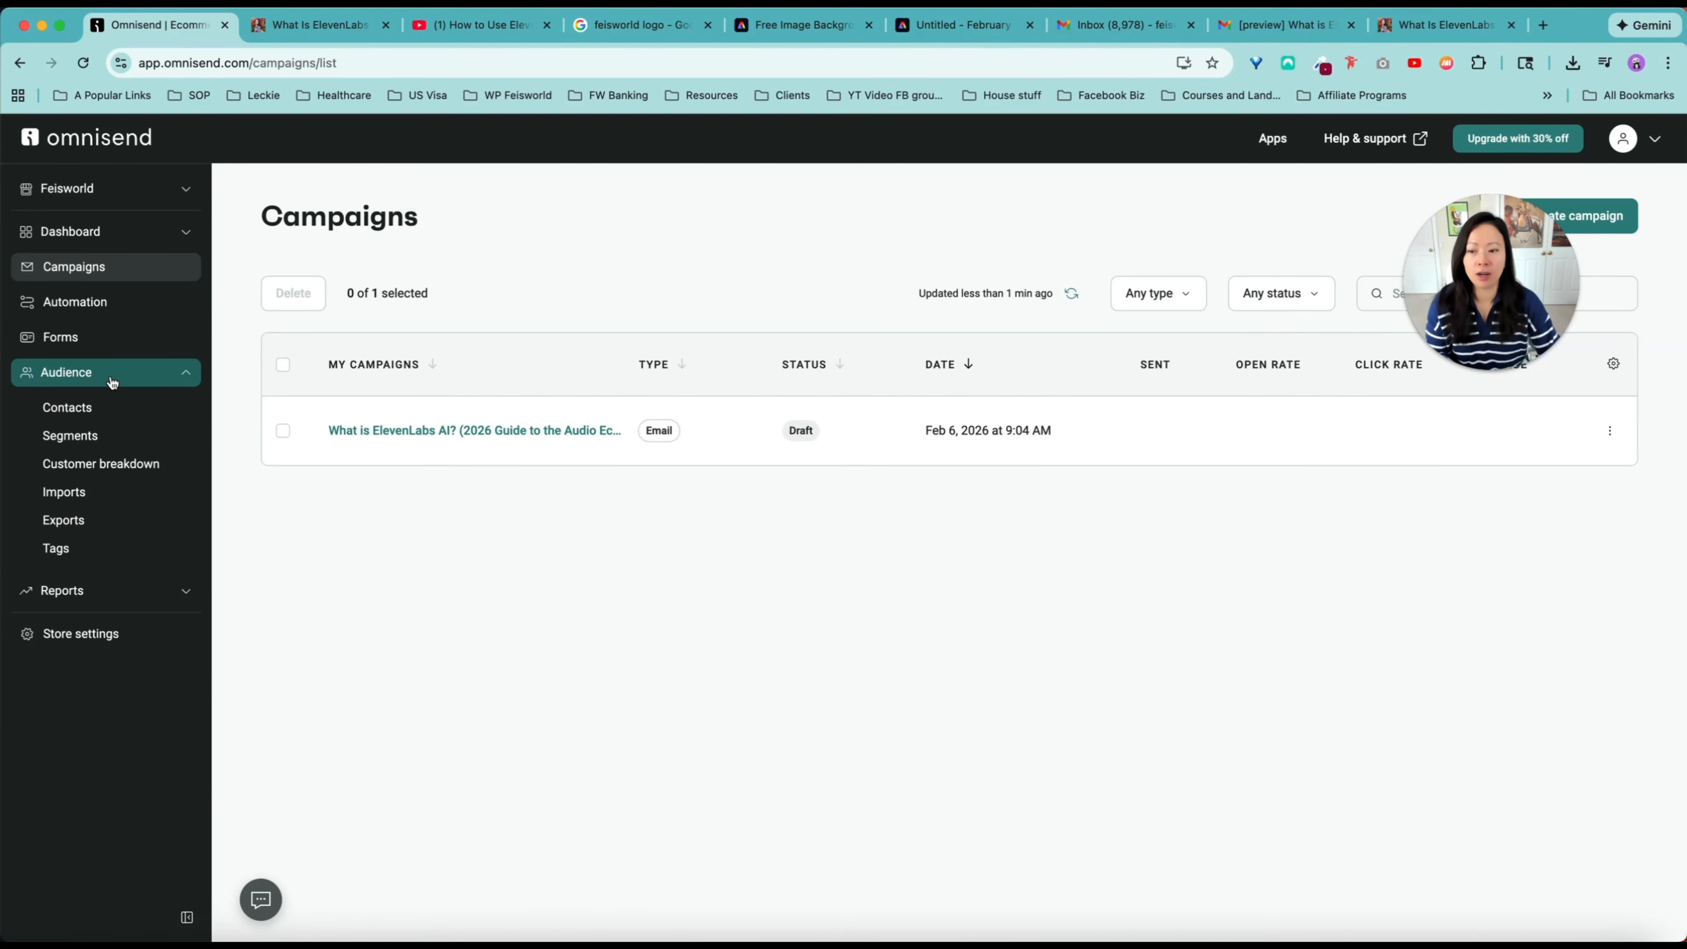
{"action": "left_click", "coordinate": [73, 409]}
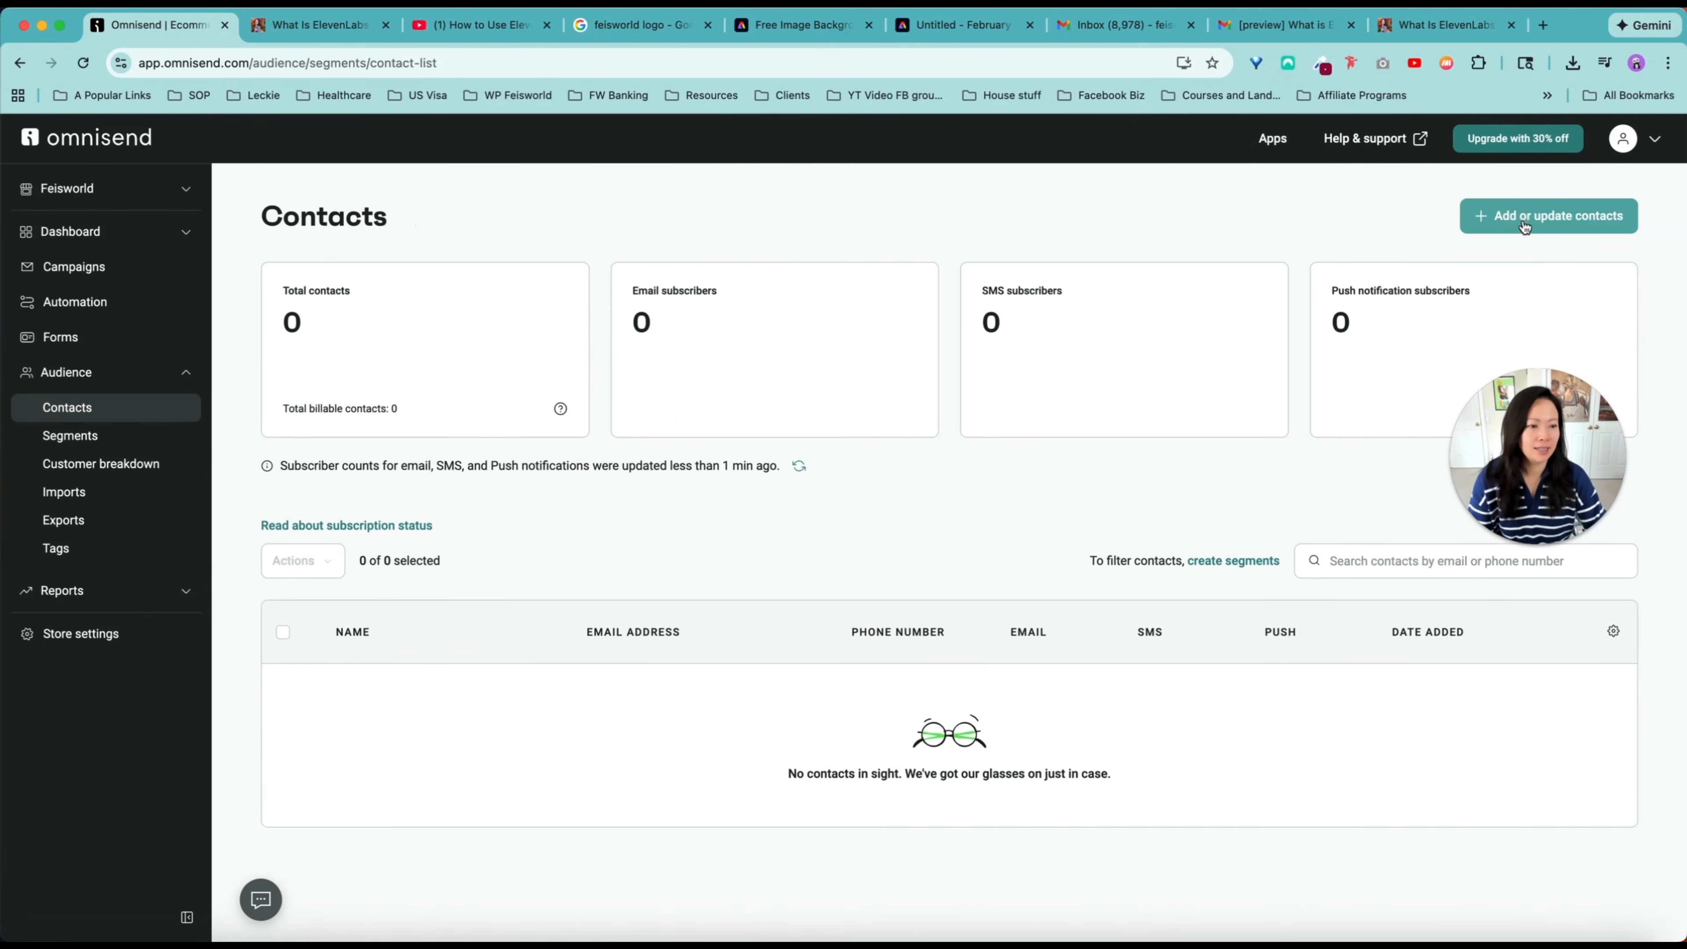
{"action": "left_click", "coordinate": [1541, 220]}
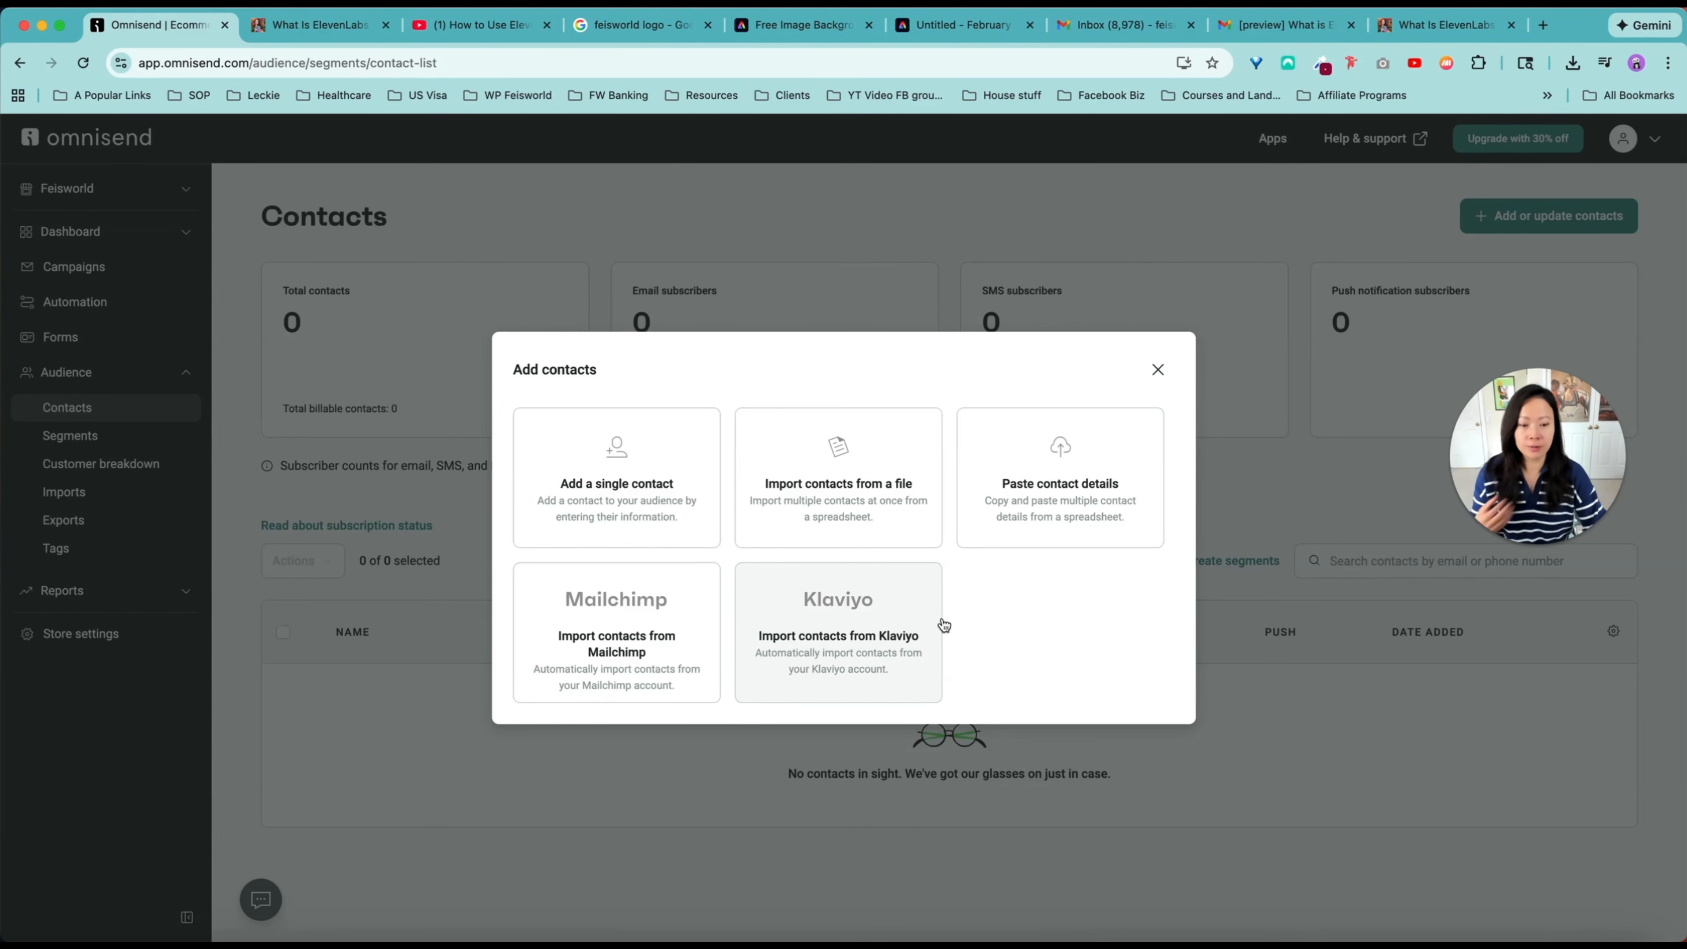
{"action": "left_click", "coordinate": [624, 513]}
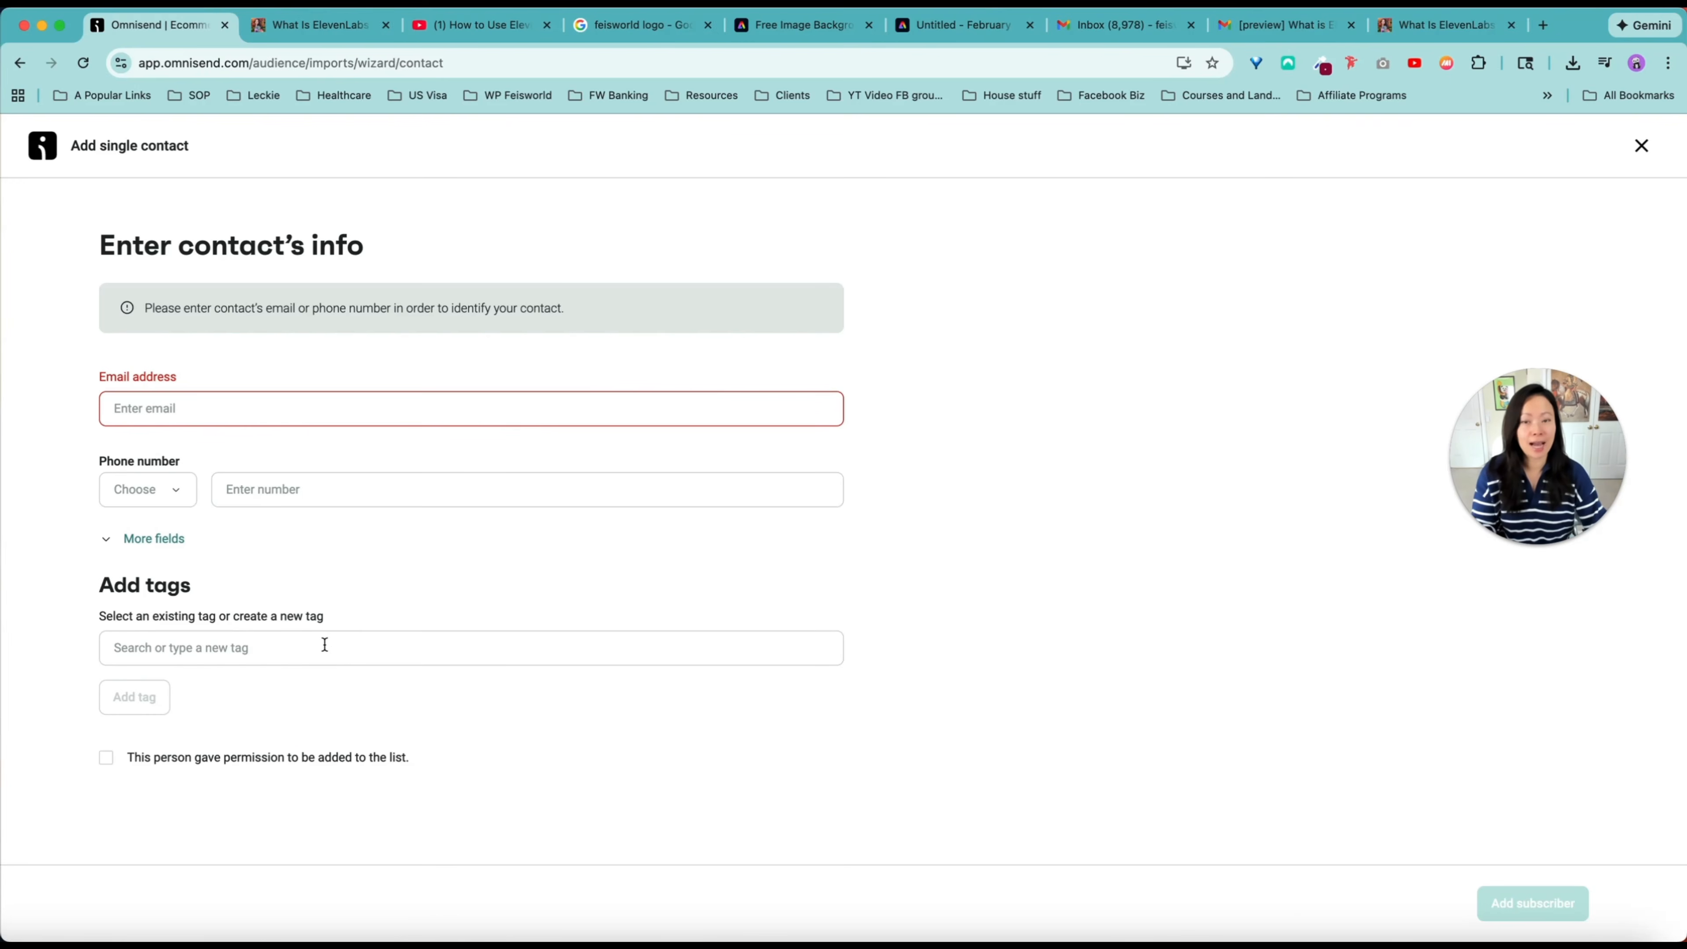
{"action": "left_click", "coordinate": [291, 415]}
{"action": "type", "text": "feisworld"}
{"action": "key", "text": "Down"}
{"action": "key", "text": "Return"}
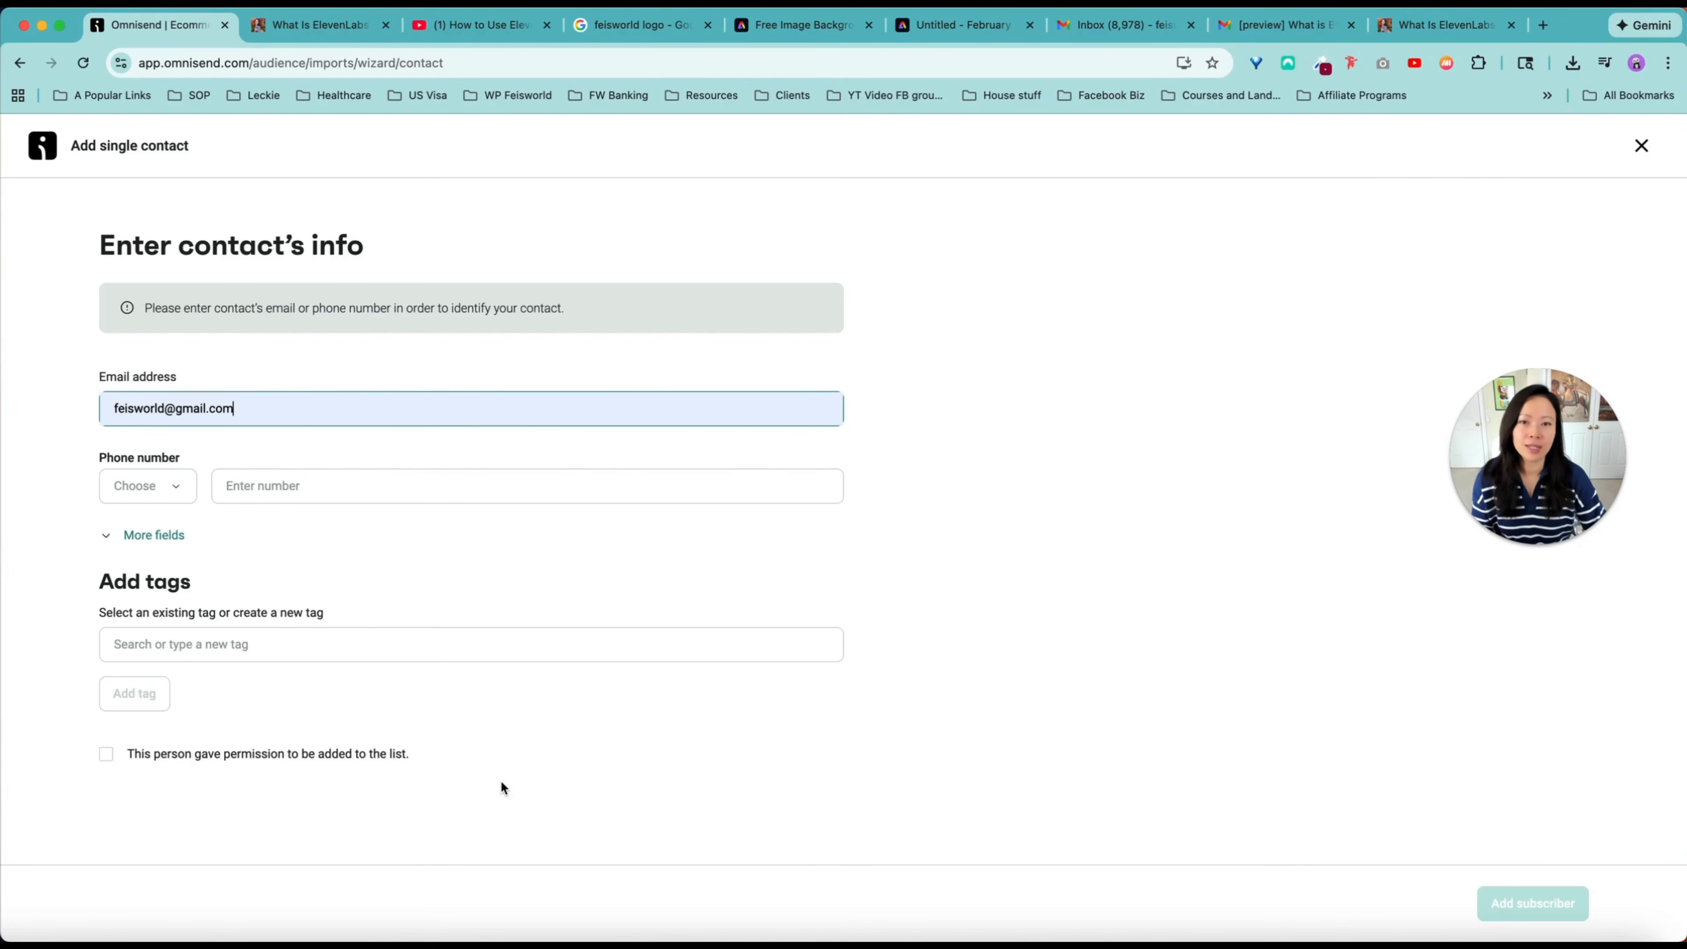
{"action": "left_click", "coordinate": [332, 276]}
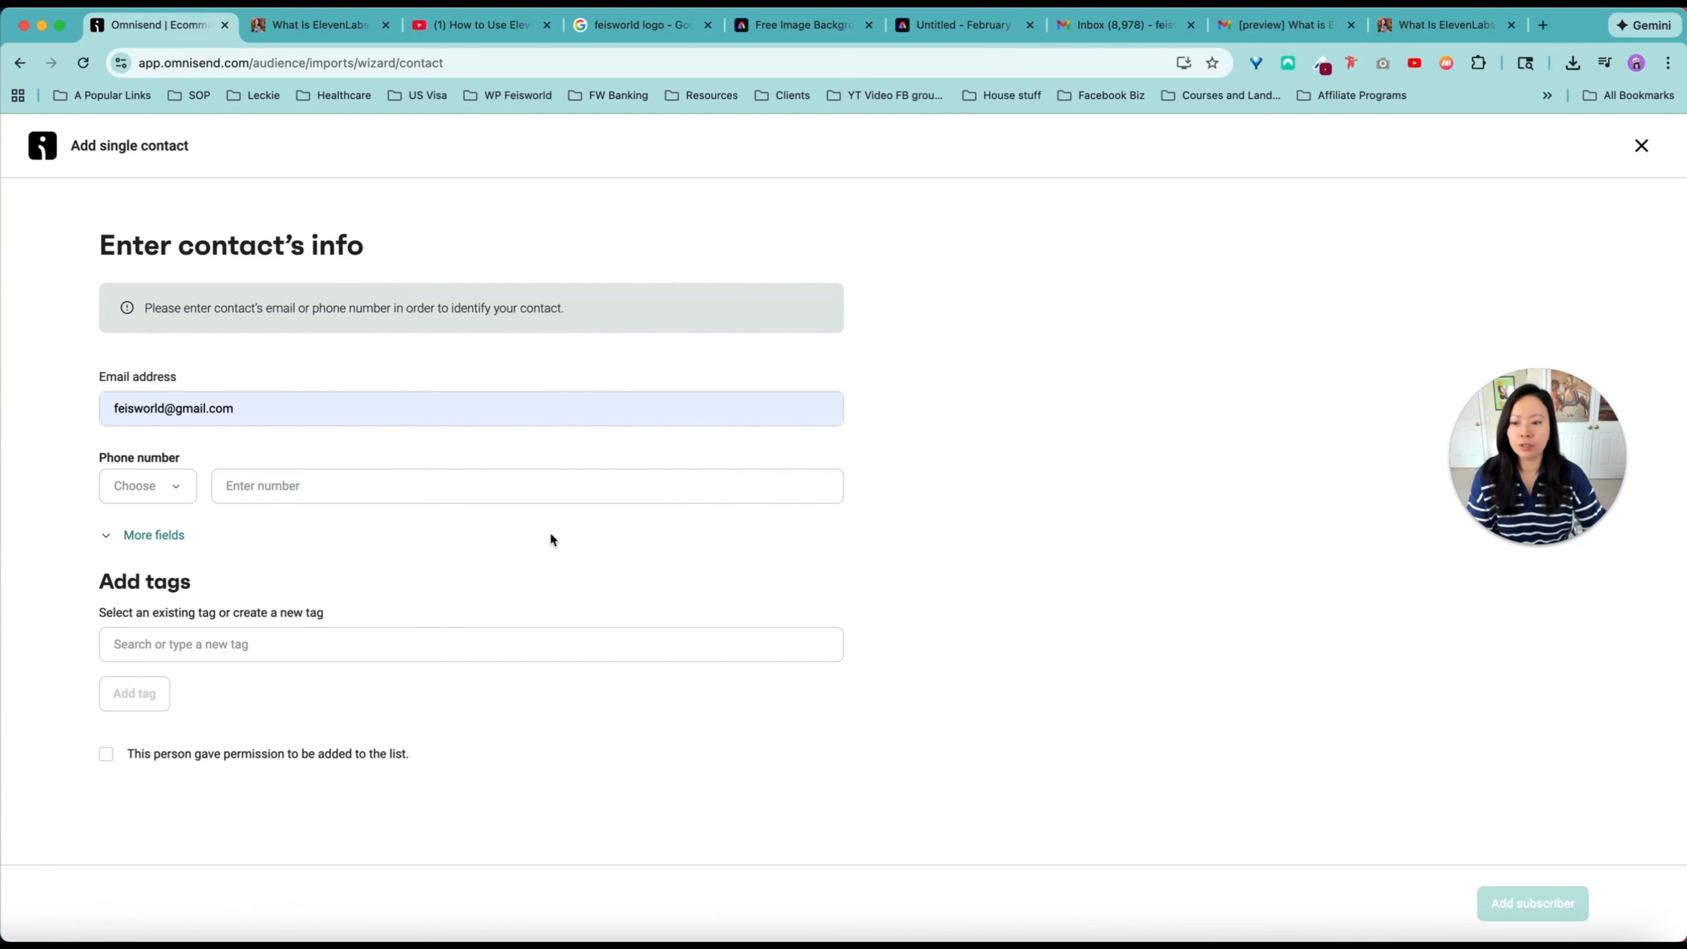
Step: Review the contact's additional fields, confirm the person's permission to be added to the list and add the subscriber
{"action": "left_click", "coordinate": [167, 534]}
{"action": "left_click", "coordinate": [844, 524]}
{"action": "left_click", "coordinate": [1028, 512]}
{"action": "scroll", "coordinate": [1024, 640], "scroll_direction": "down", "scroll_amount": 4}
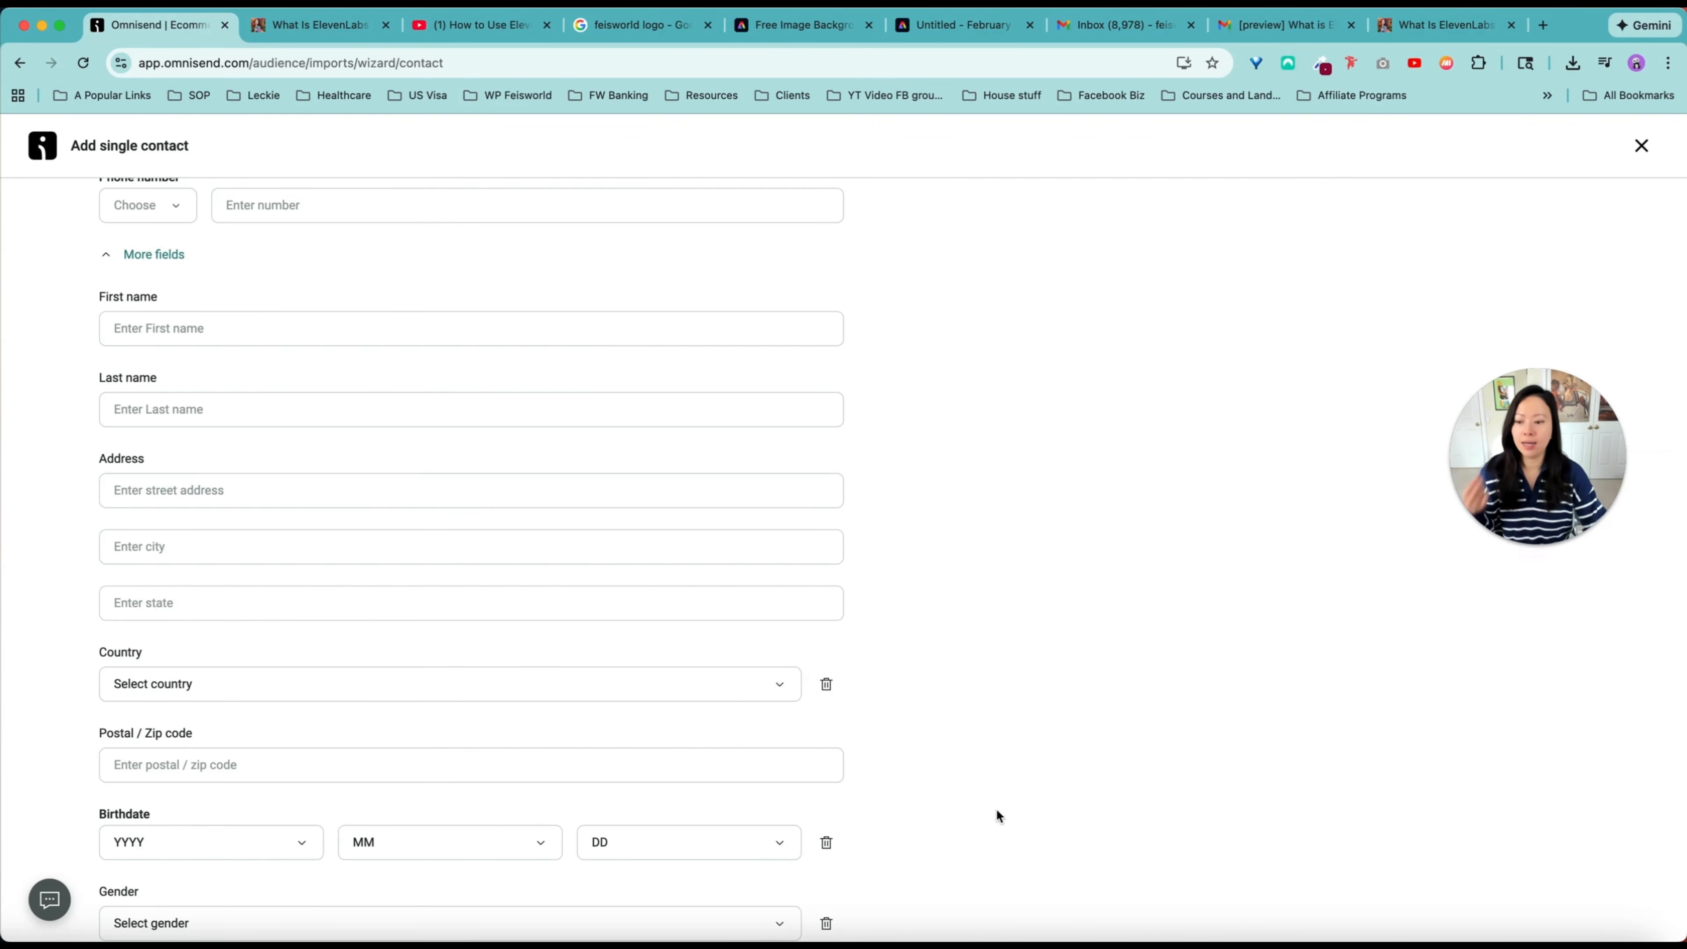
{"action": "scroll", "coordinate": [1048, 839], "scroll_direction": "down", "scroll_amount": 3}
{"action": "scroll", "coordinate": [1050, 836], "scroll_direction": "up", "scroll_amount": 6}
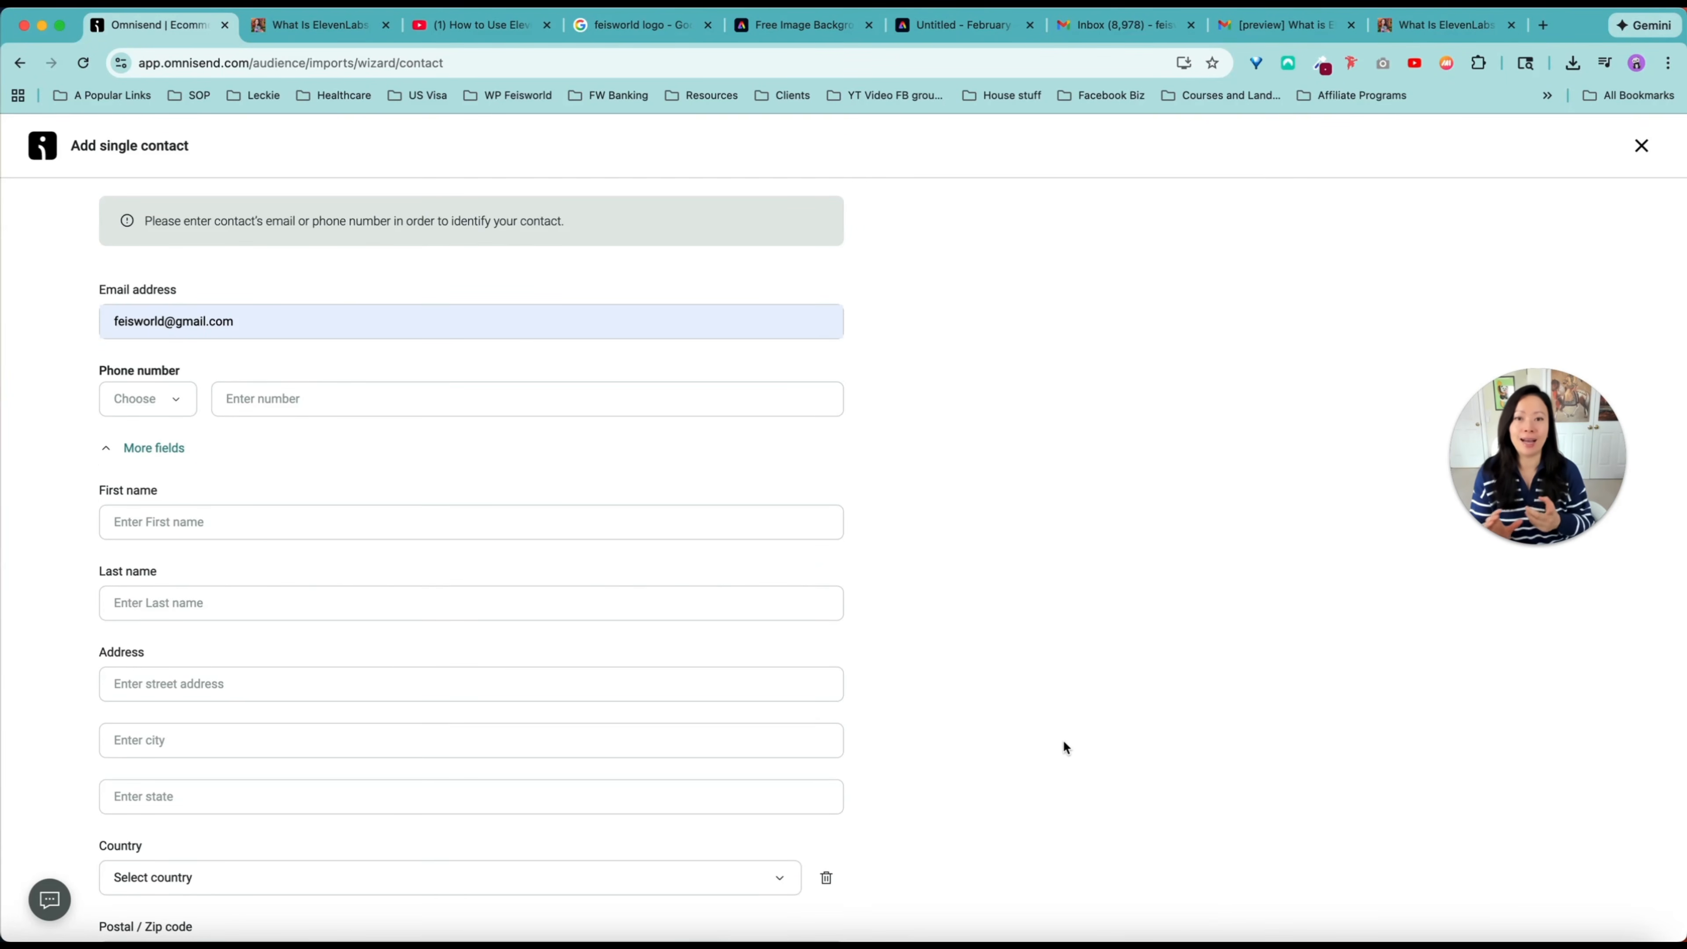
{"action": "scroll", "coordinate": [1062, 745], "scroll_direction": "down", "scroll_amount": 5}
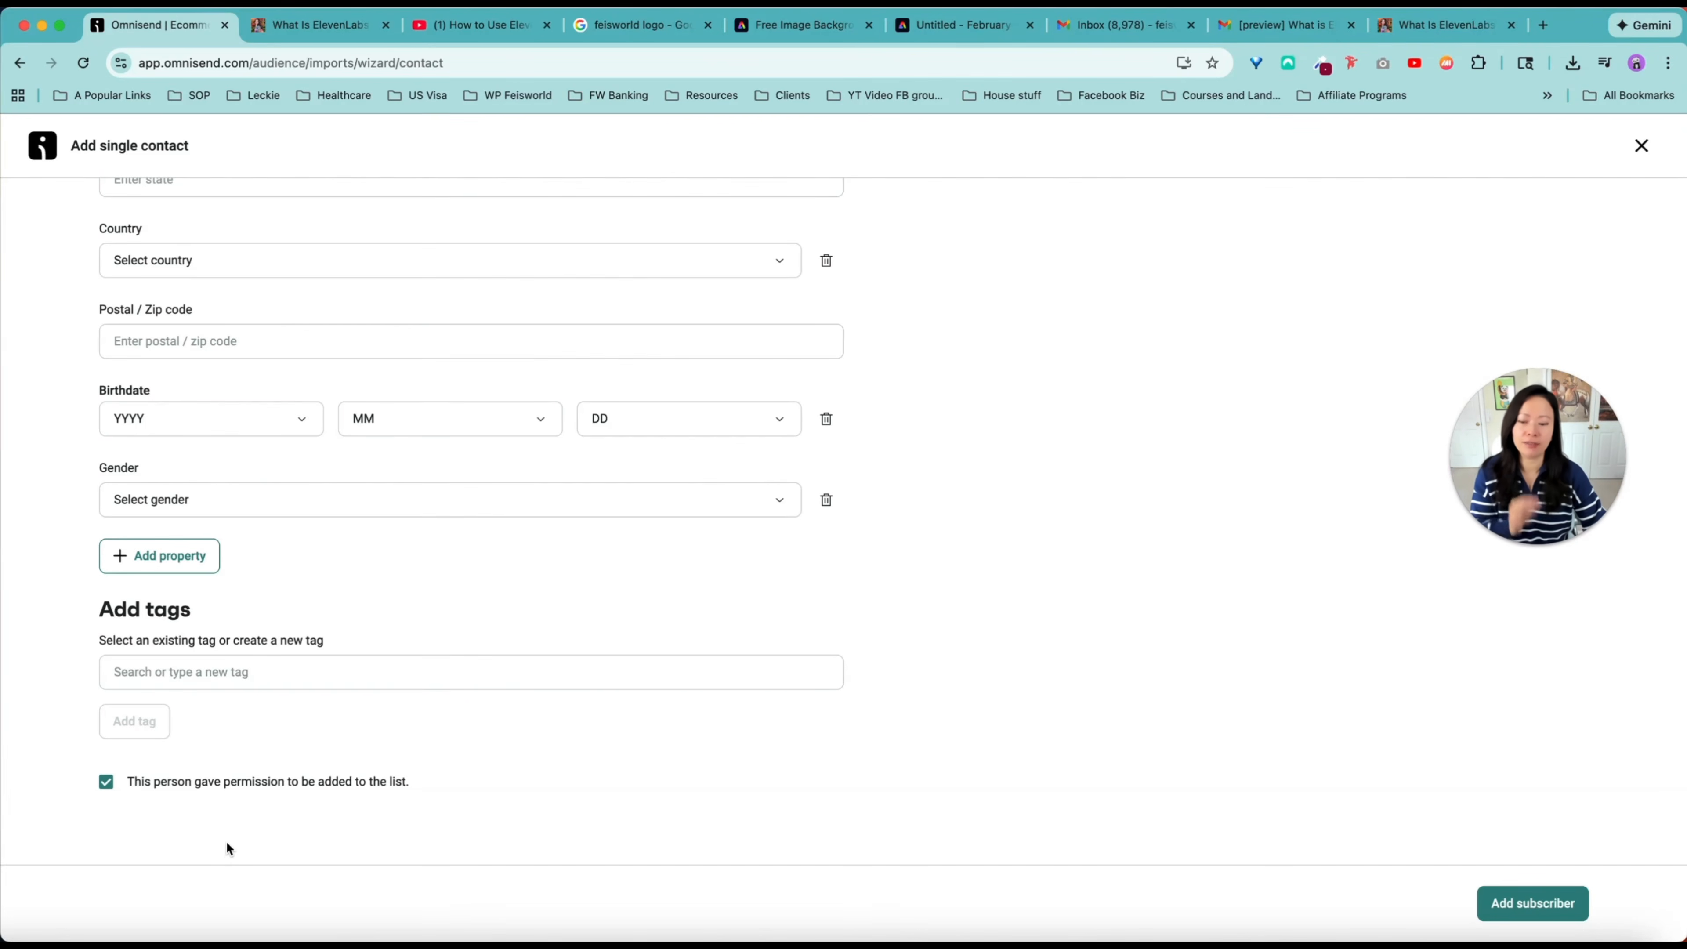
{"action": "left_click", "coordinate": [1547, 902]}
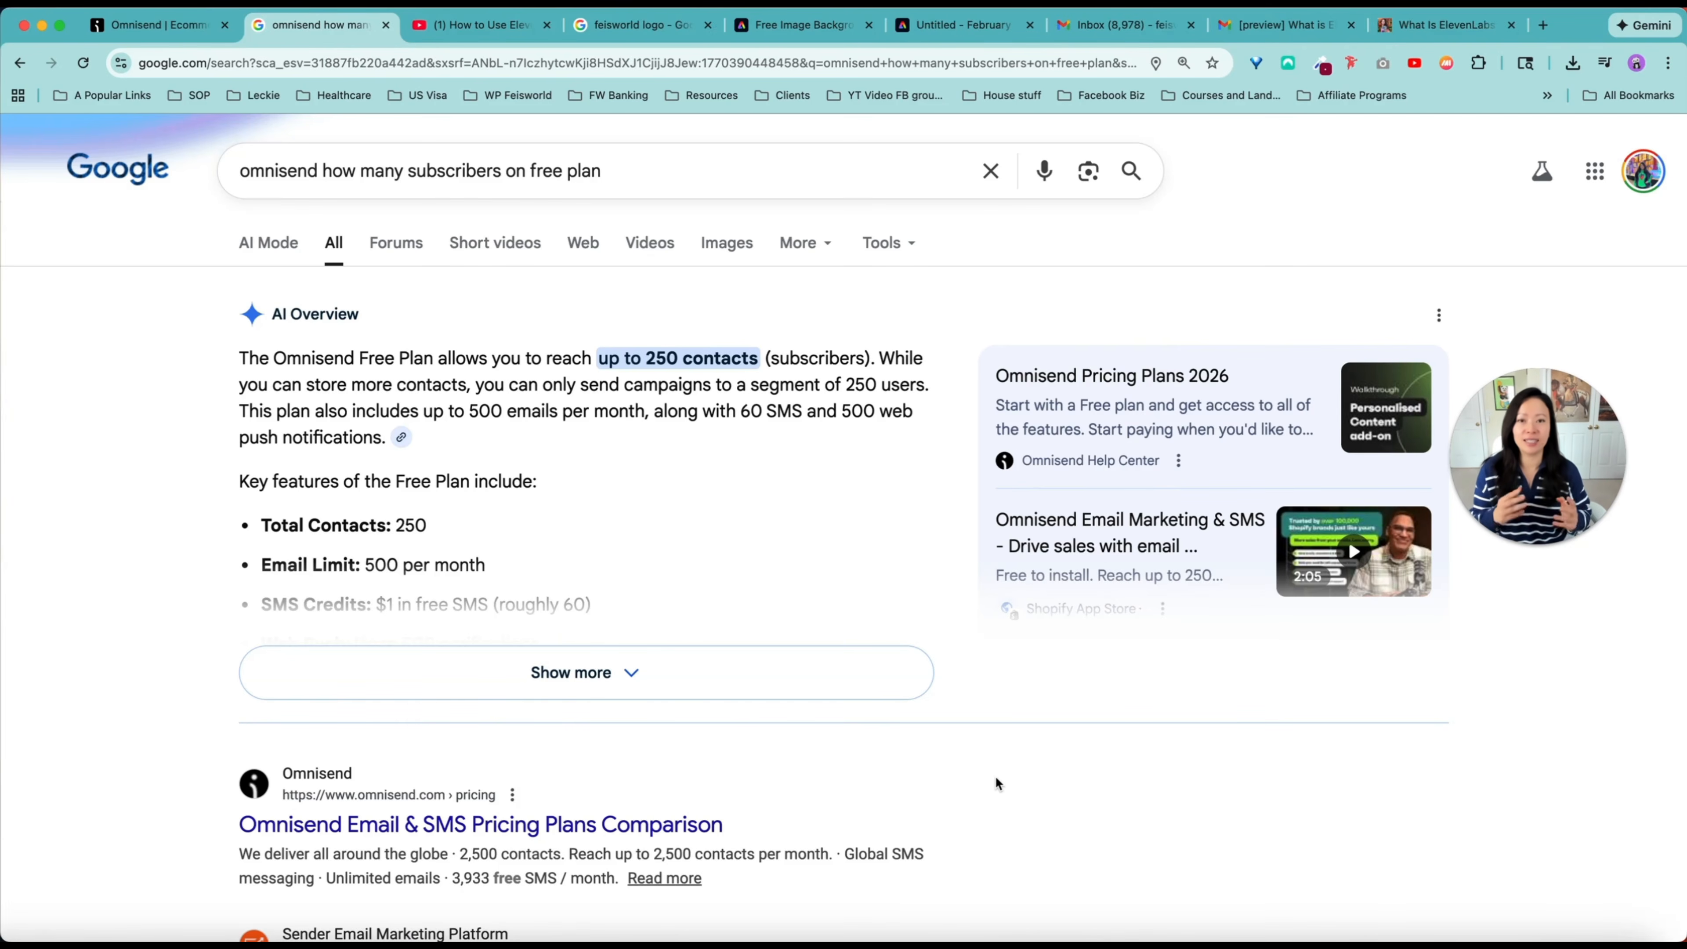
Step: Return to the Omnisend contacts, start importing contacts from a file and download the example file
{"action": "key", "text": "ctrl+shift+Tab"}
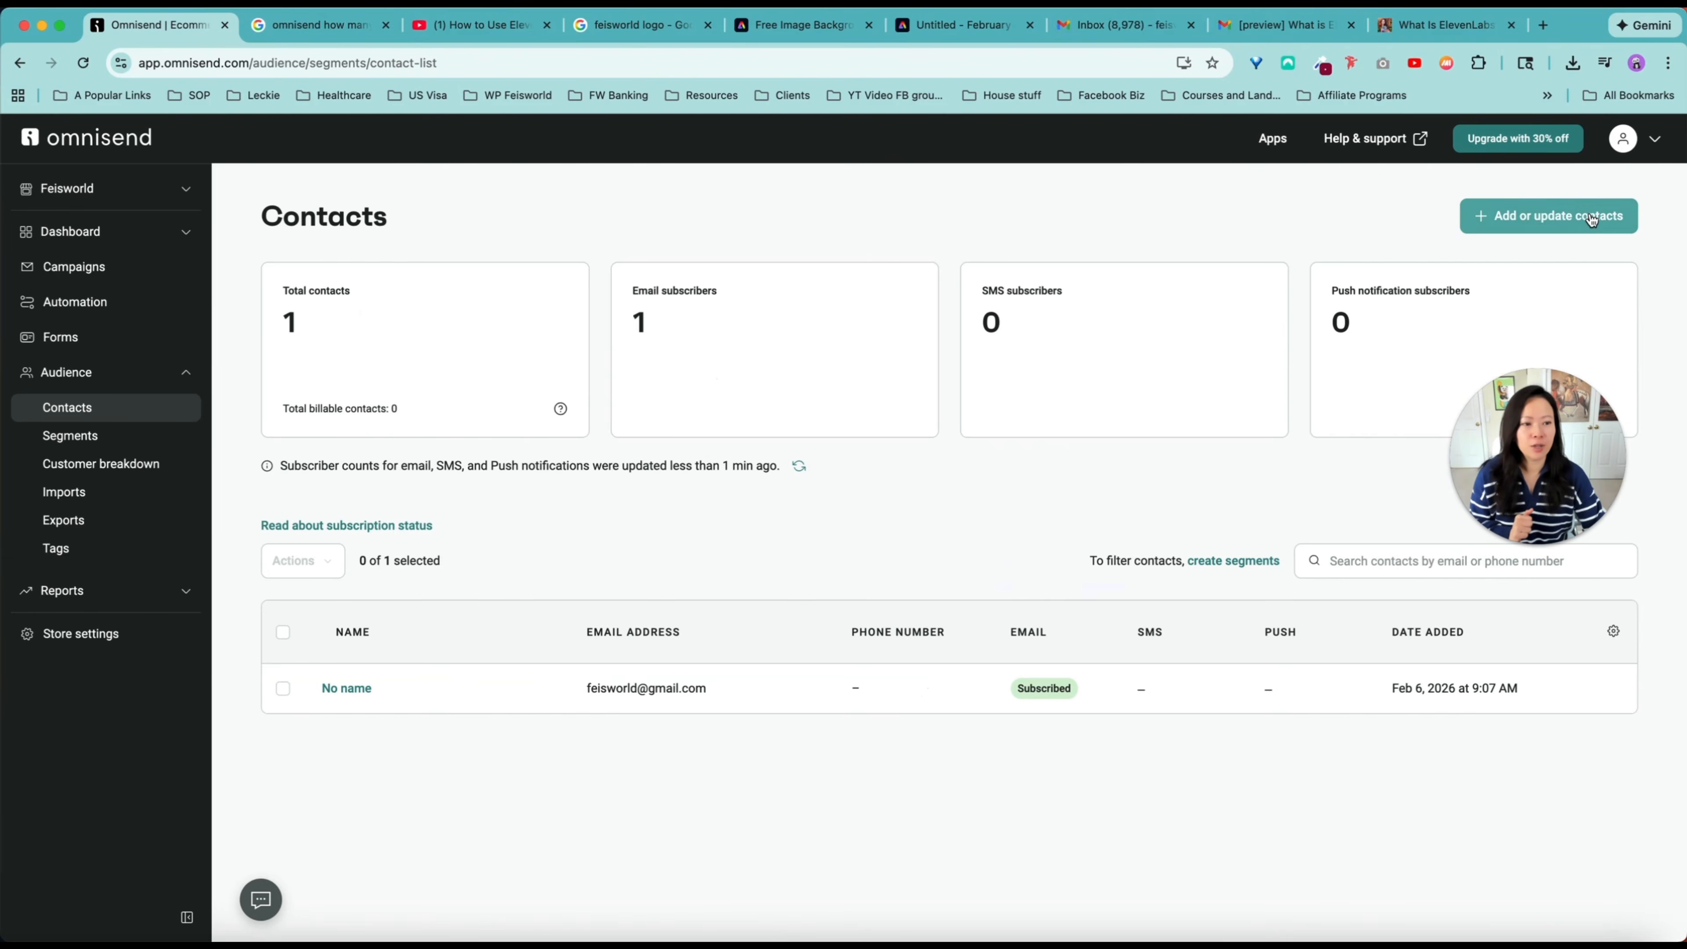
{"action": "left_click", "coordinate": [1609, 215]}
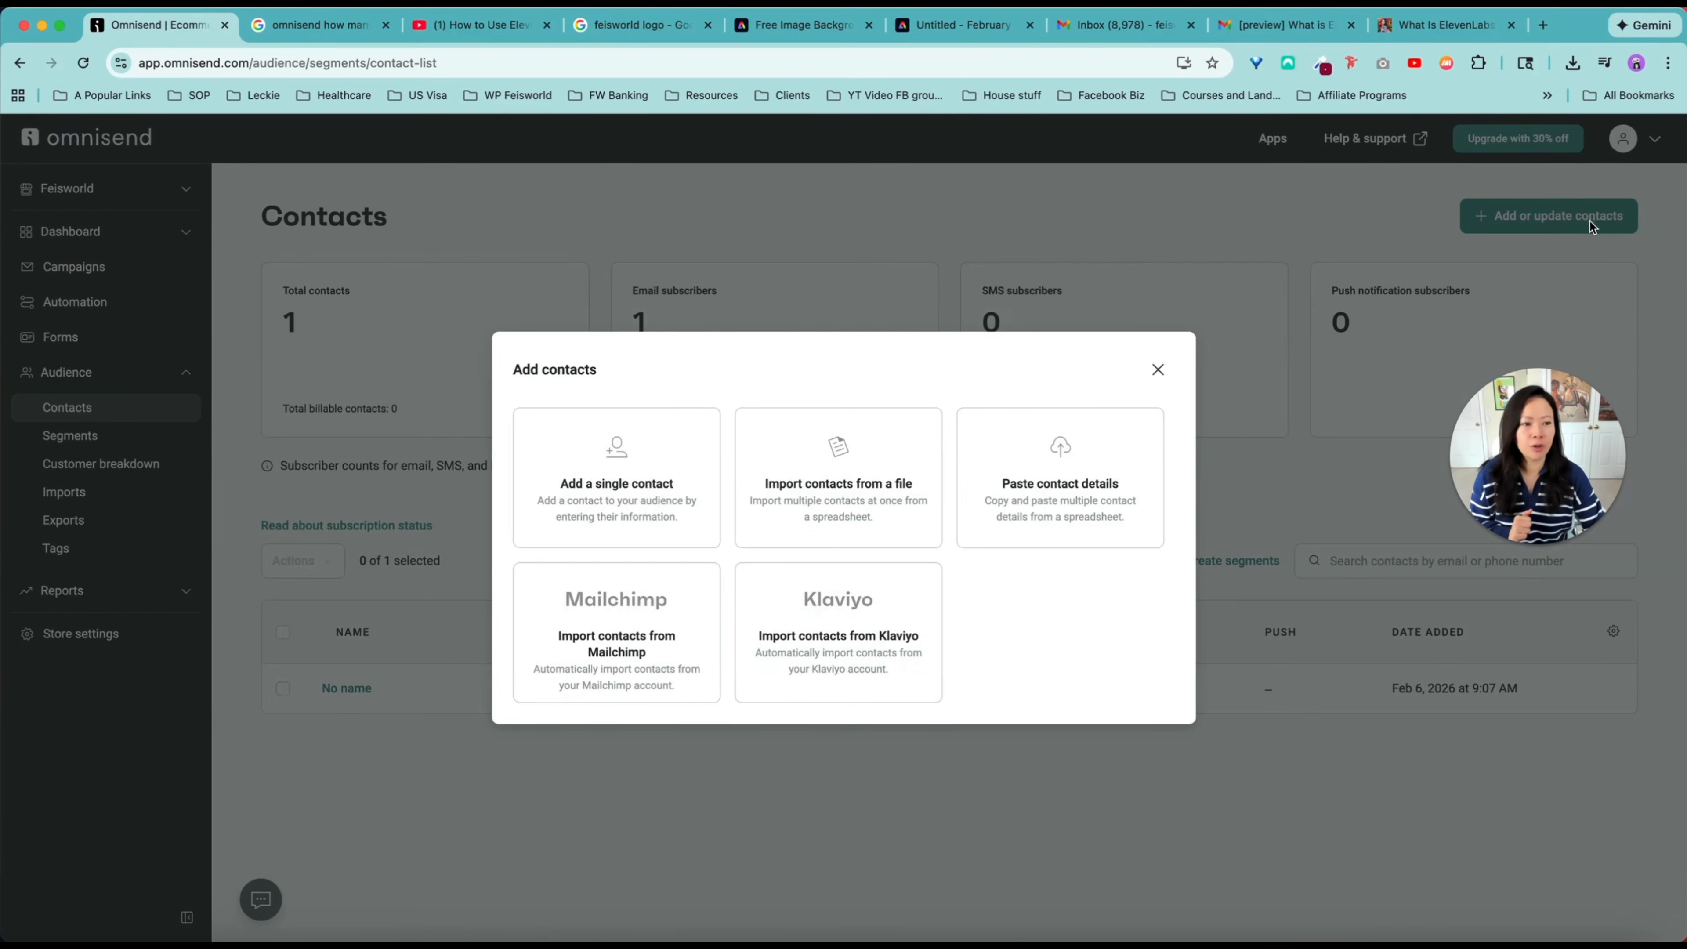
{"action": "left_click", "coordinate": [862, 522]}
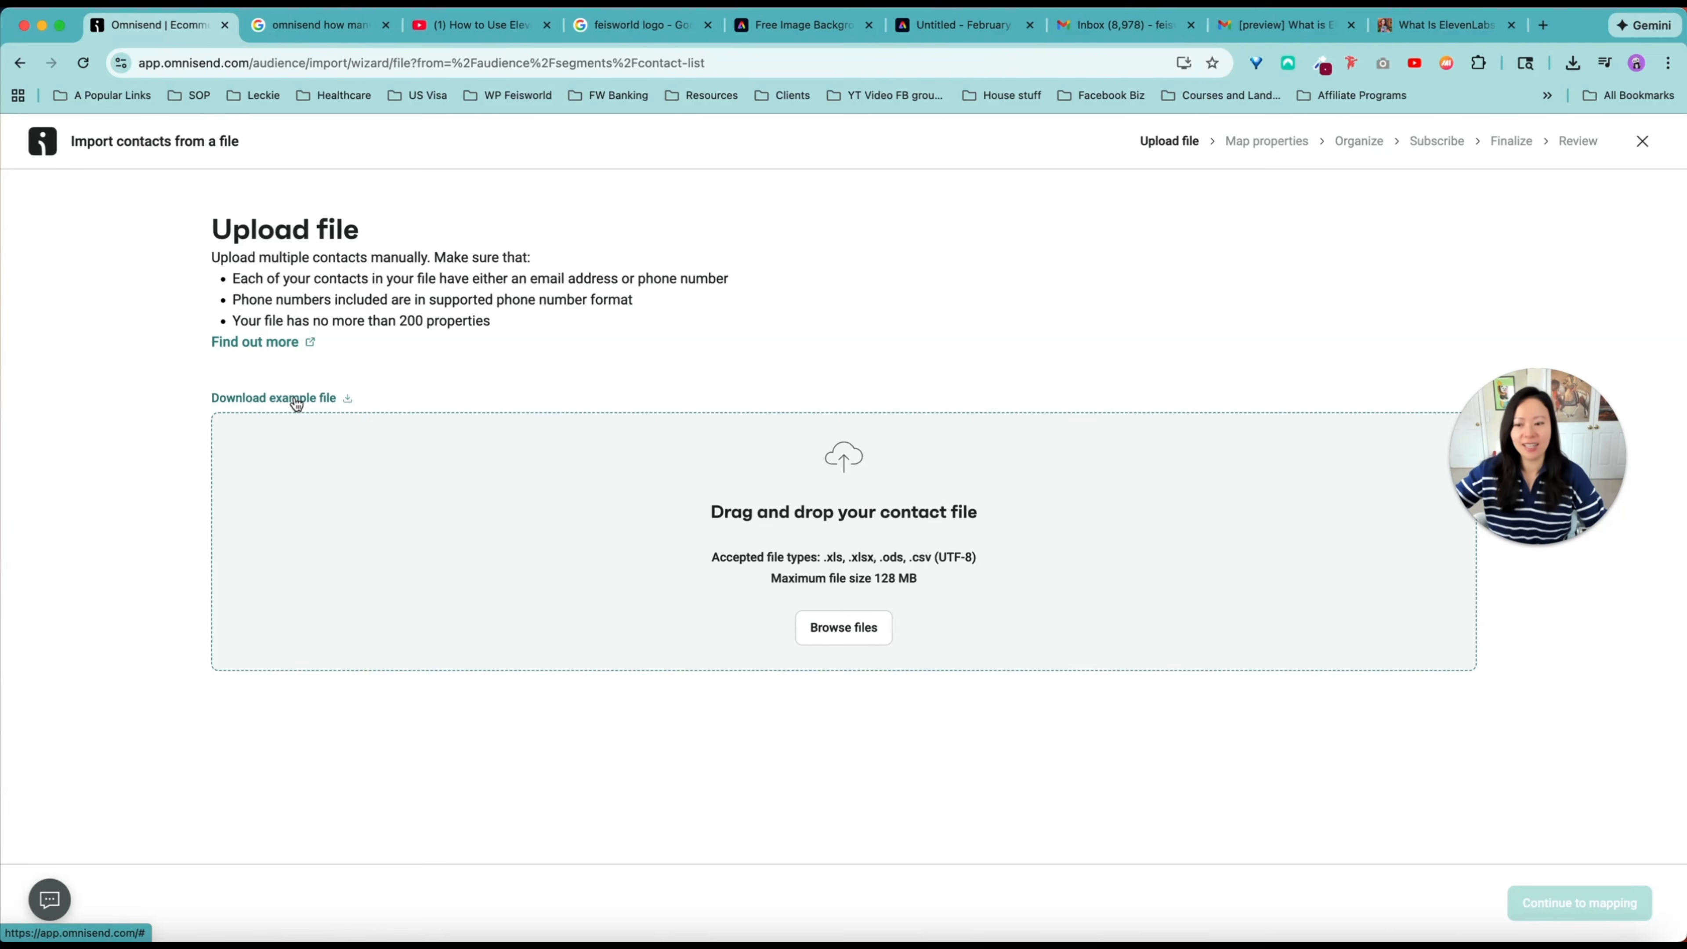
{"action": "left_click", "coordinate": [342, 402]}
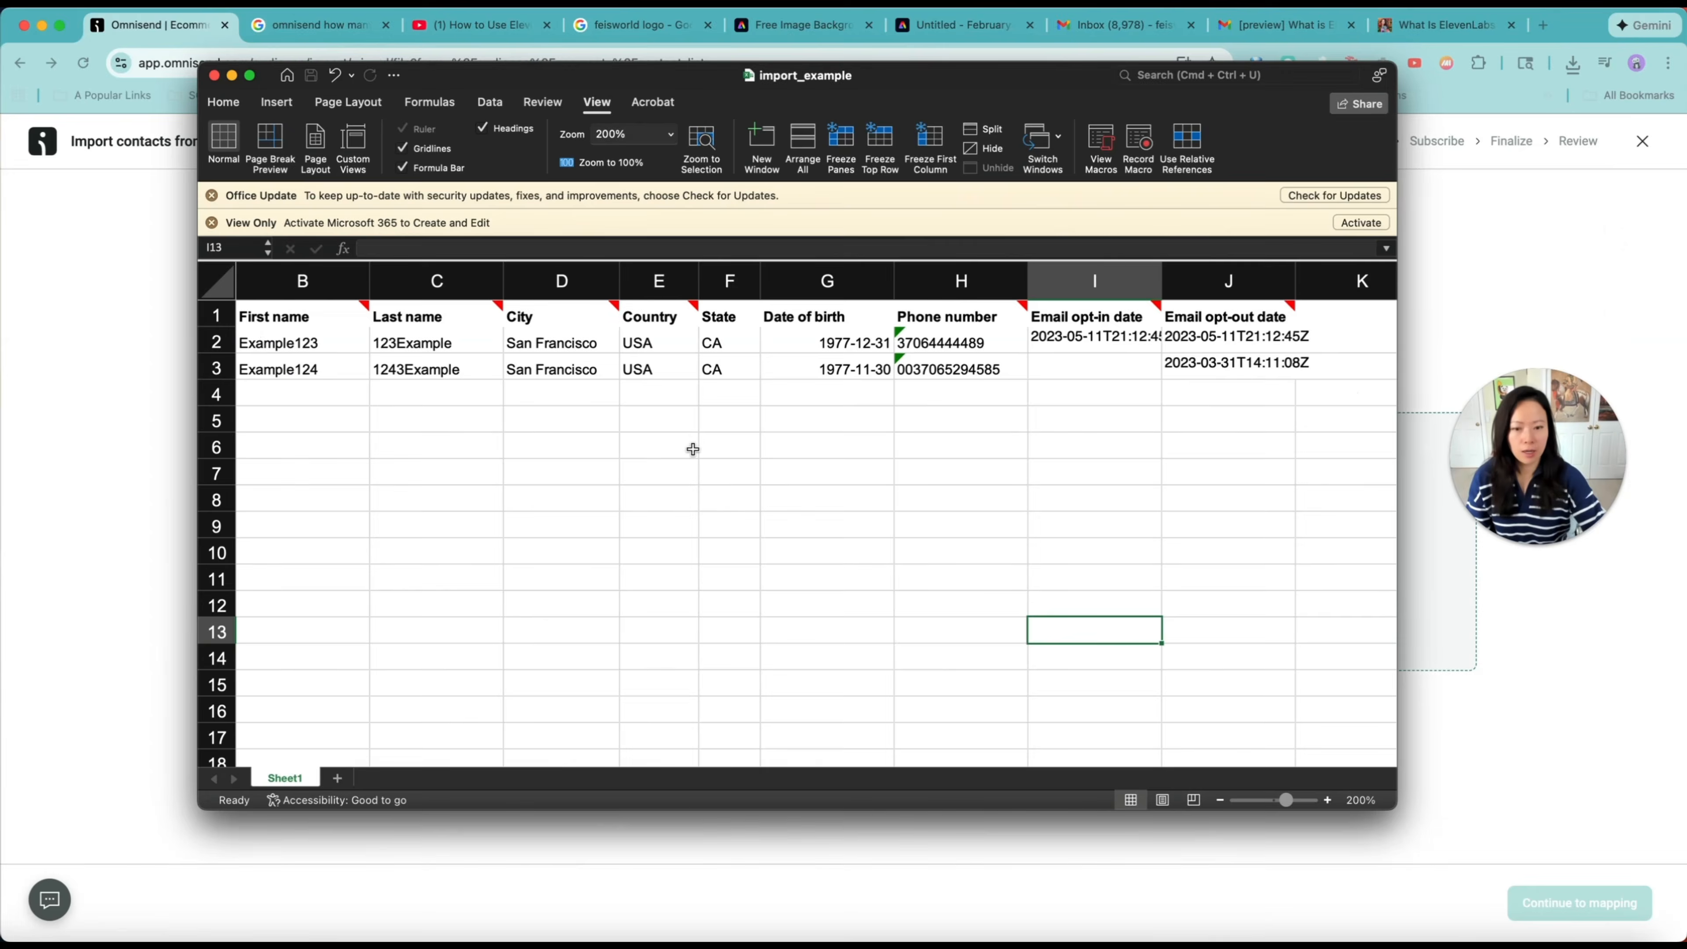
Step: Examine the contact columns in the import_example spreadsheet and dismiss its window
{"action": "scroll", "coordinate": [726, 579], "scroll_direction": "left", "scroll_amount": 4}
{"action": "scroll", "coordinate": [727, 579], "scroll_direction": "right", "scroll_amount": 2}
{"action": "scroll", "coordinate": [726, 579], "scroll_direction": "right", "scroll_amount": 5}
{"action": "scroll", "coordinate": [770, 584], "scroll_direction": "left", "scroll_amount": 4}
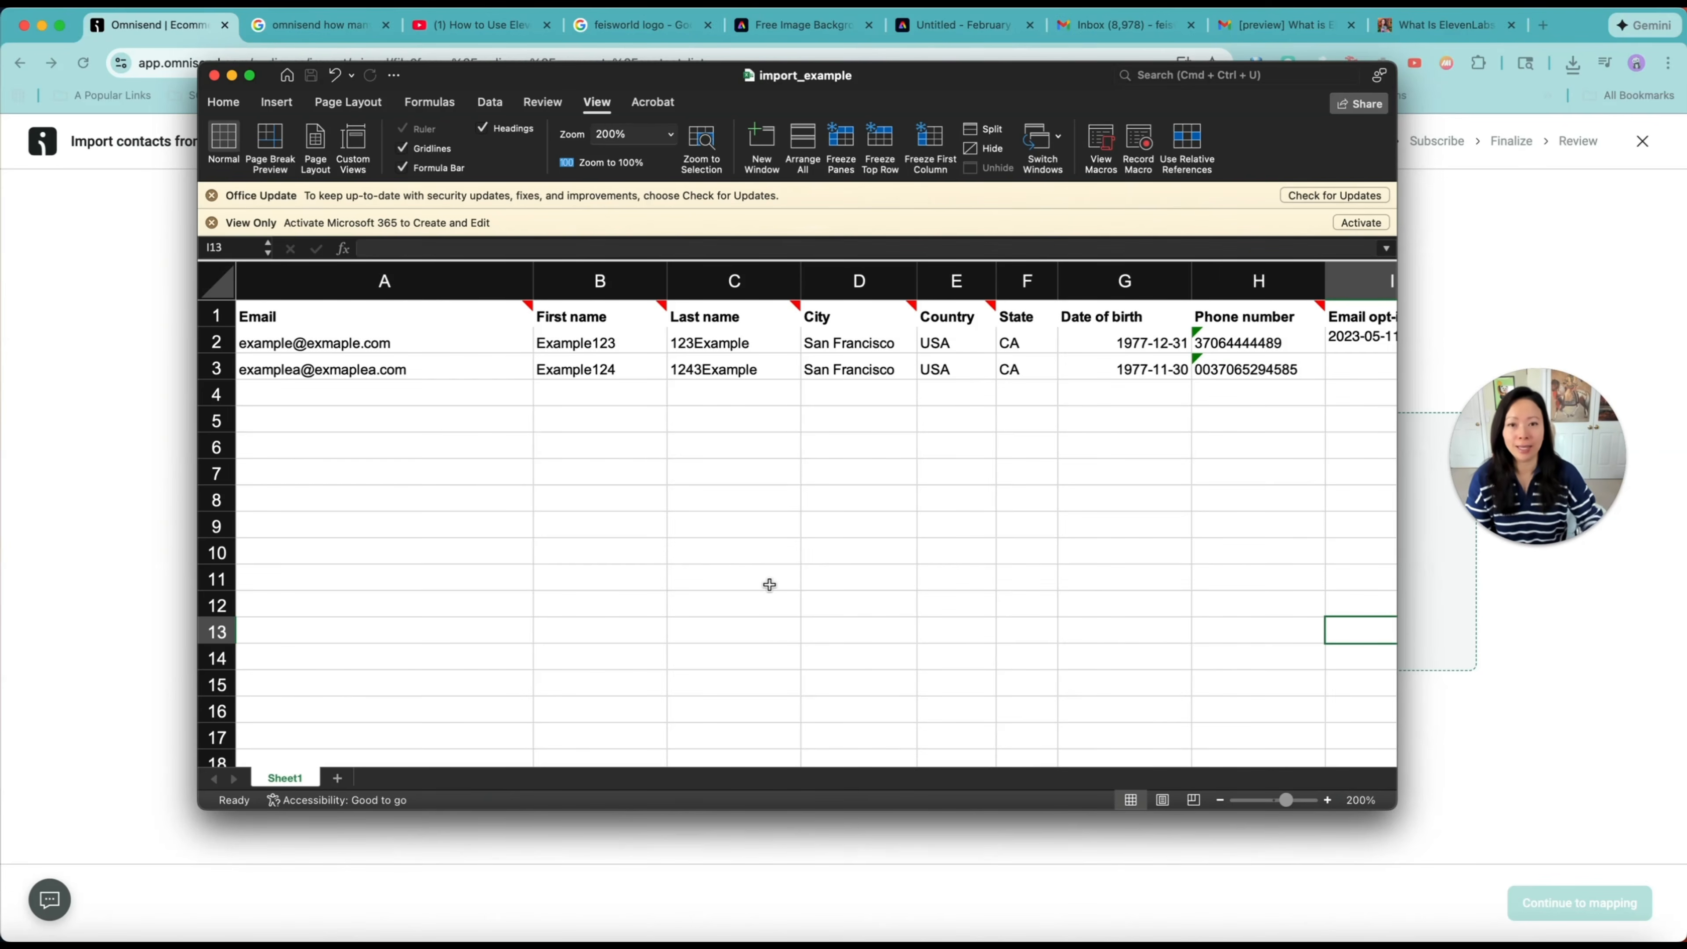
{"action": "left_click", "coordinate": [234, 74]}
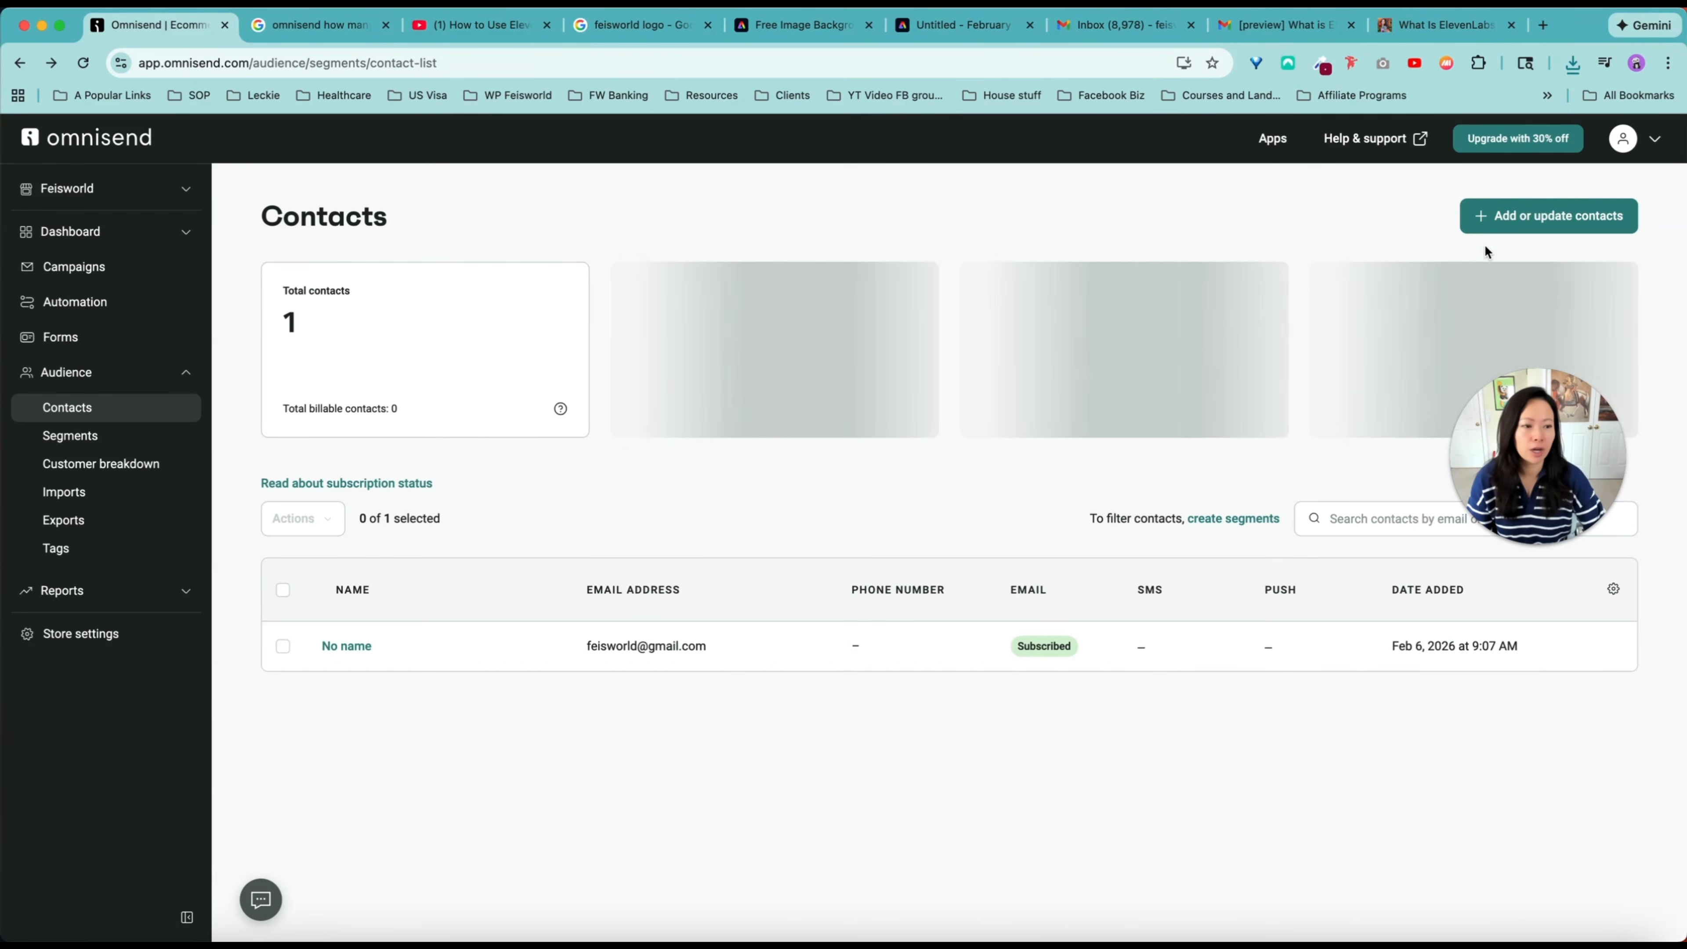
Step: Start adding multiple contacts by pasting their details and paste the contacts into the entry area, one contact per line
{"action": "left_click", "coordinate": [1494, 219]}
{"action": "left_click", "coordinate": [1074, 522]}
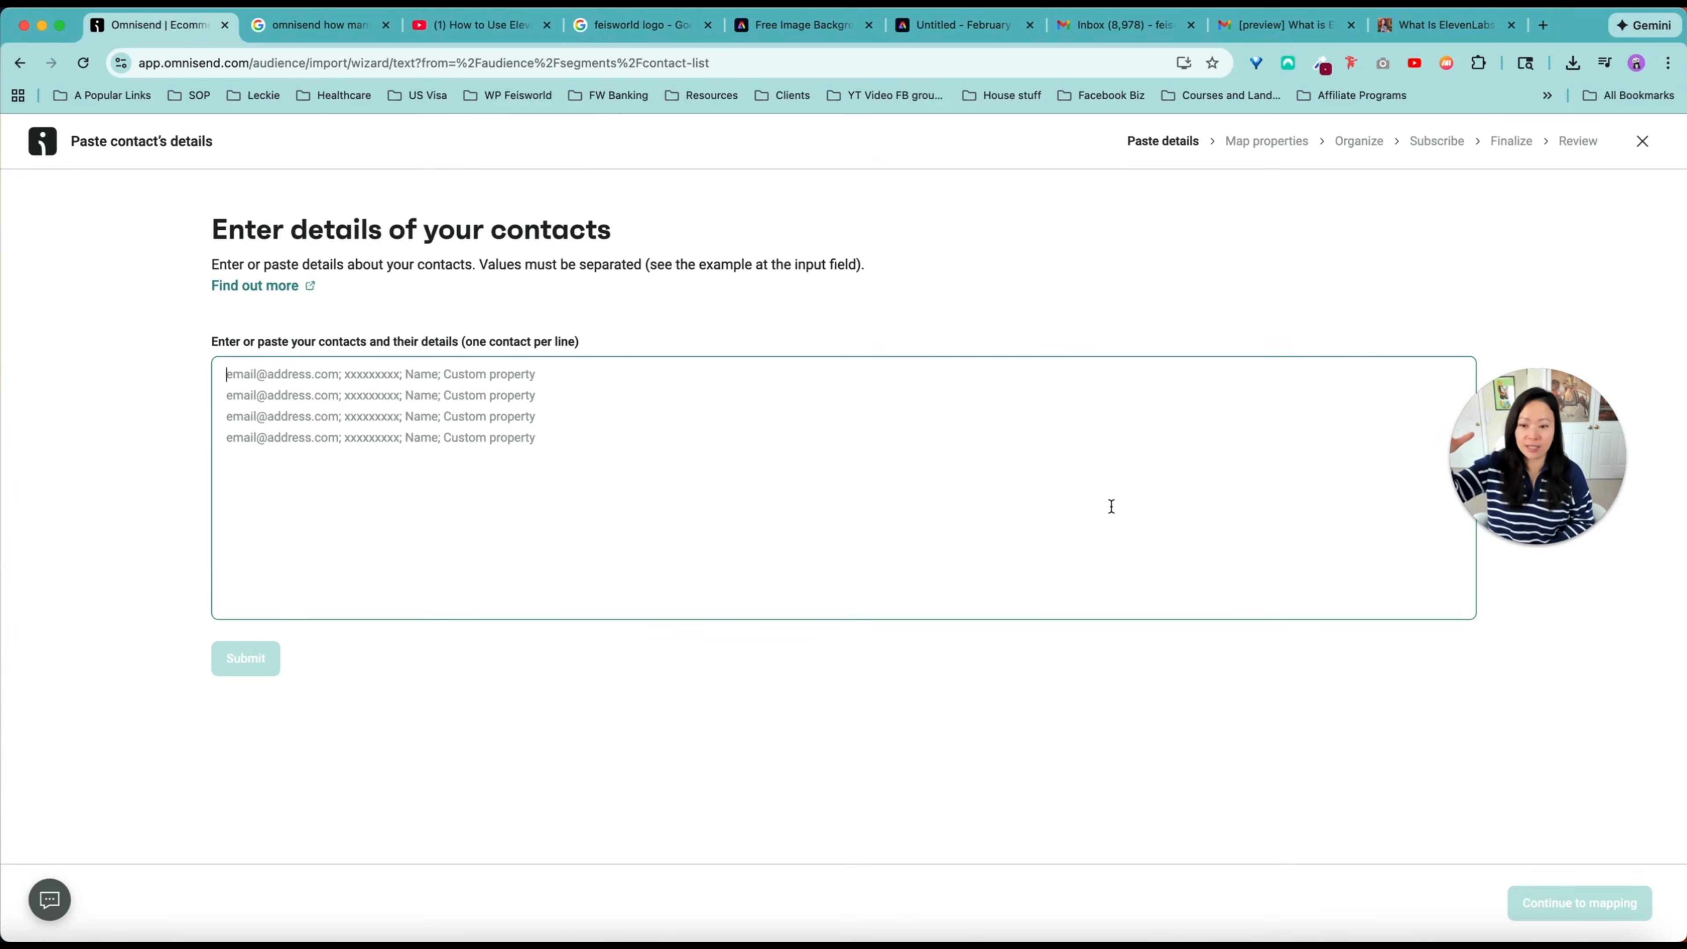
{"action": "left_click", "coordinate": [376, 407]}
{"action": "key", "text": "super+v"}
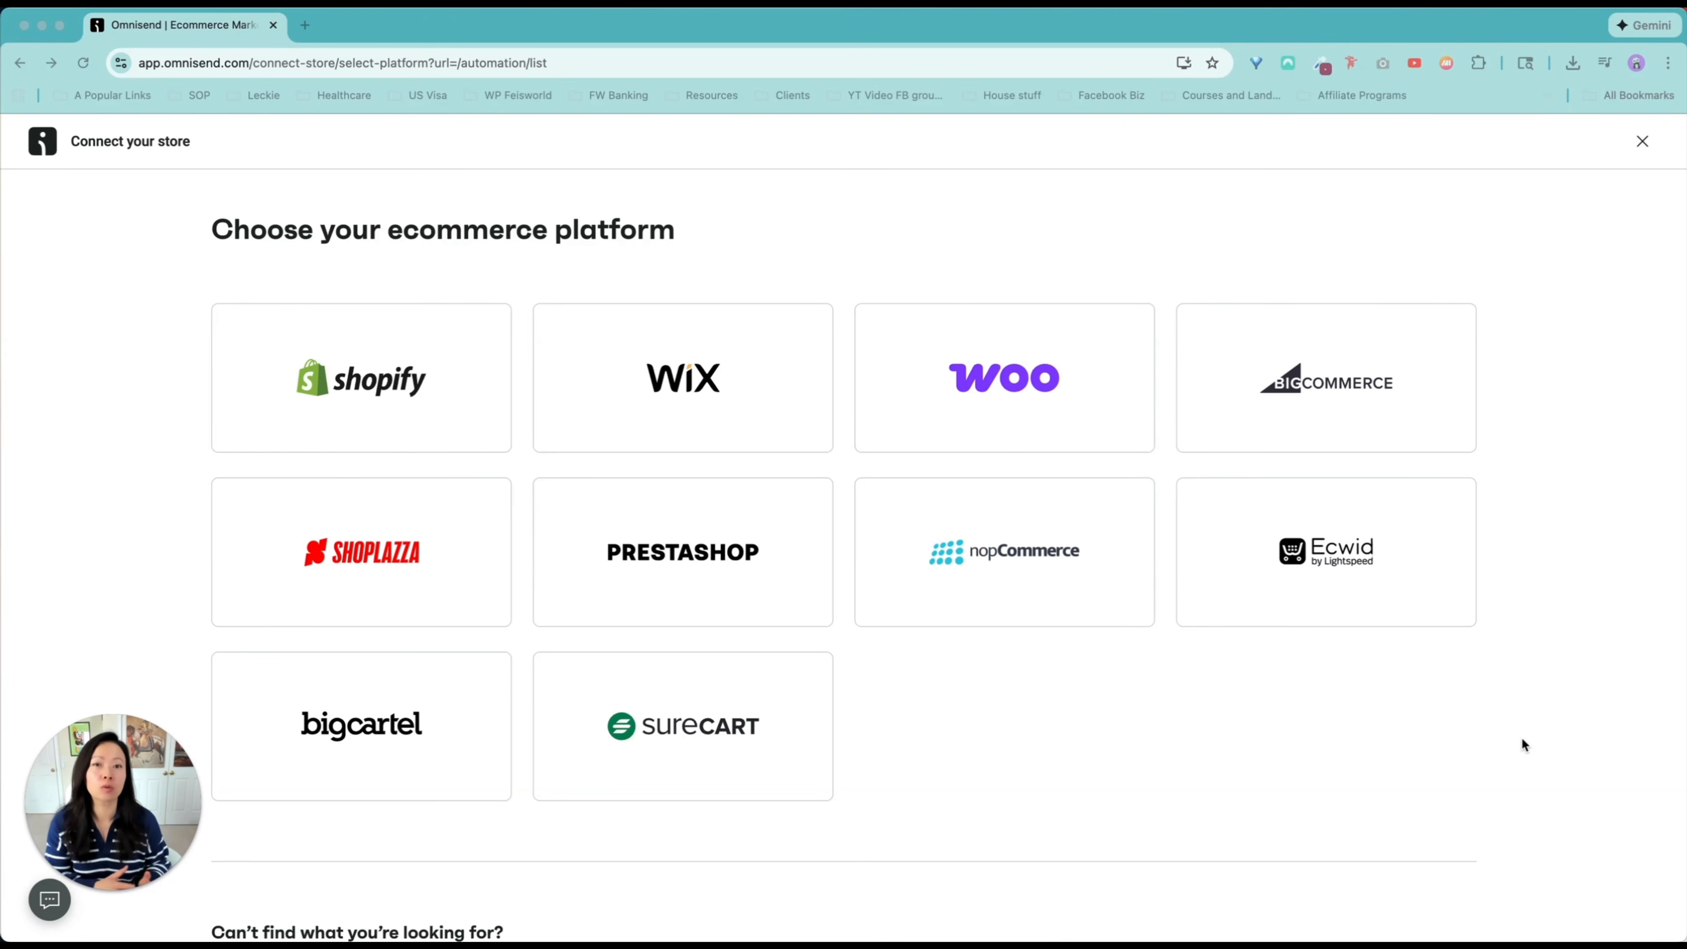
Step: Review the ecommerce platforms available for connecting a store and choose Other to see its connection process
{"action": "left_click", "coordinate": [1531, 745]}
{"action": "scroll", "coordinate": [1531, 760], "scroll_direction": "down", "scroll_amount": 1}
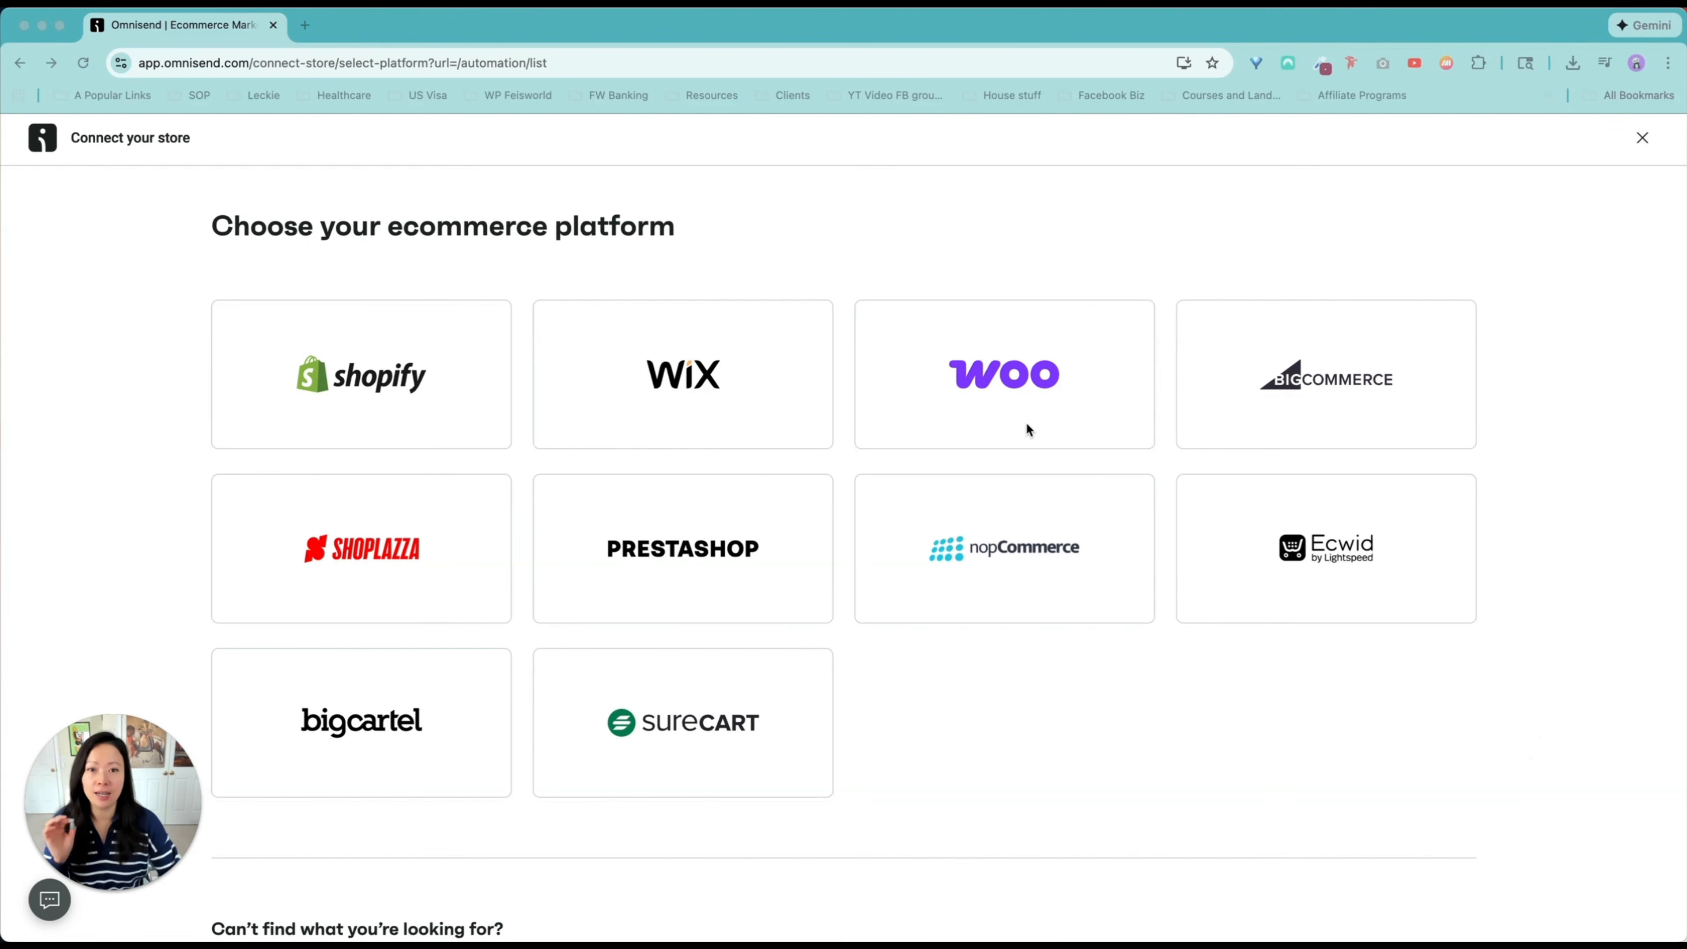
{"action": "scroll", "coordinate": [1161, 730], "scroll_direction": "down", "scroll_amount": 1}
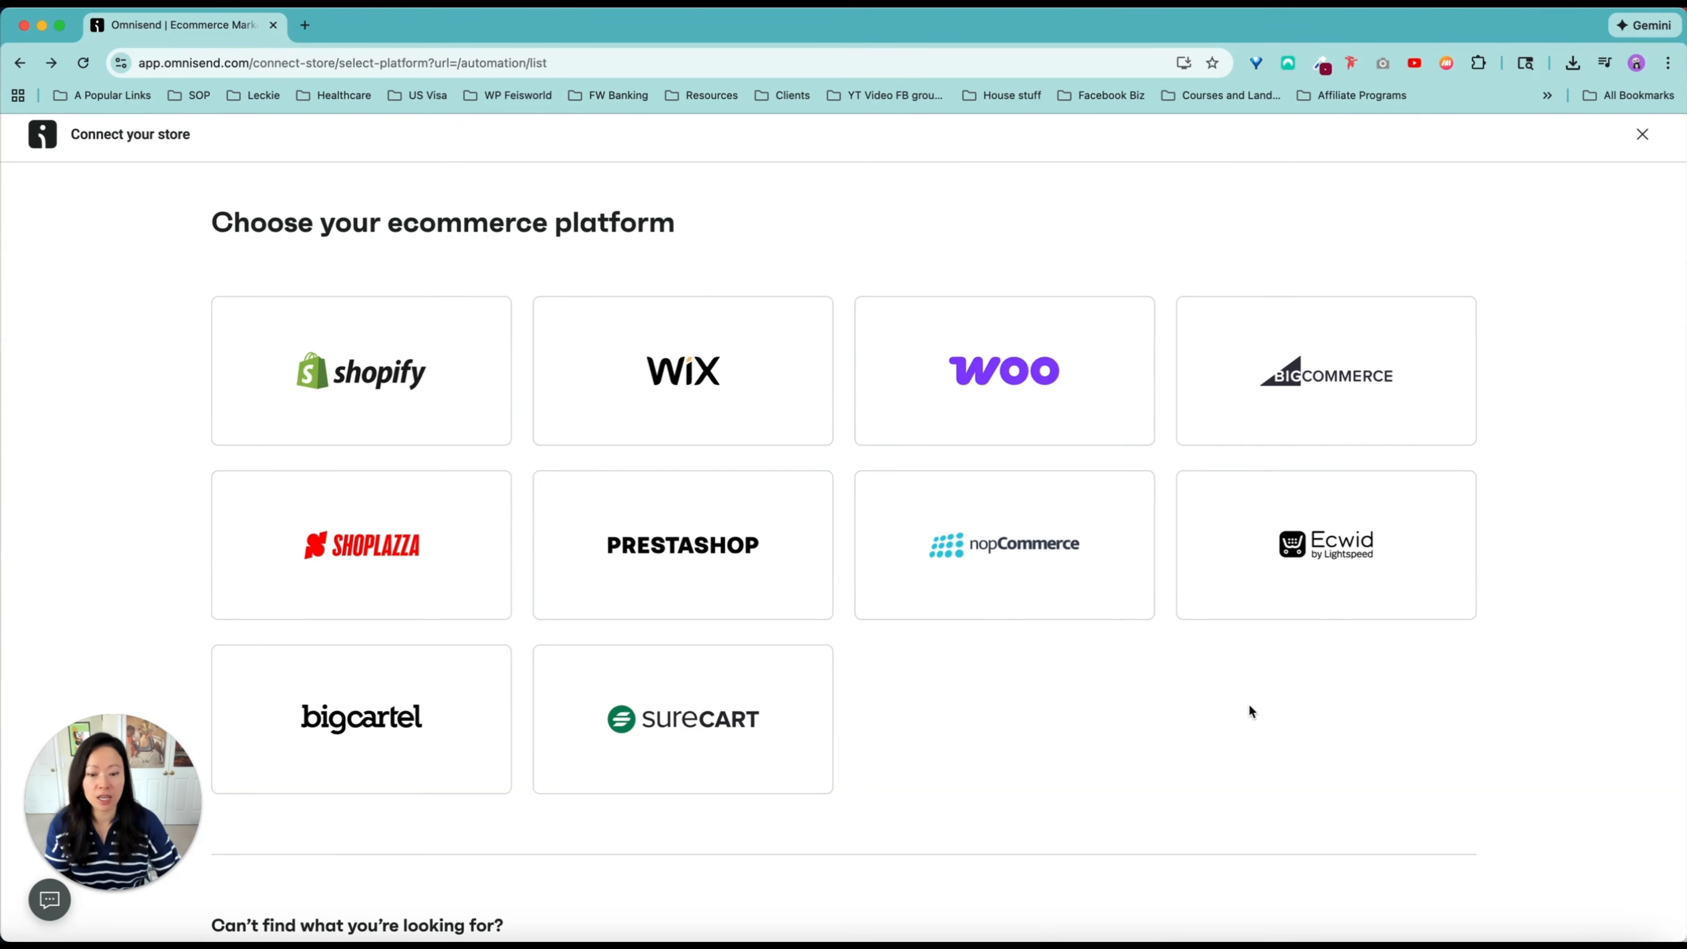
{"action": "scroll", "coordinate": [1251, 711], "scroll_direction": "down", "scroll_amount": 4}
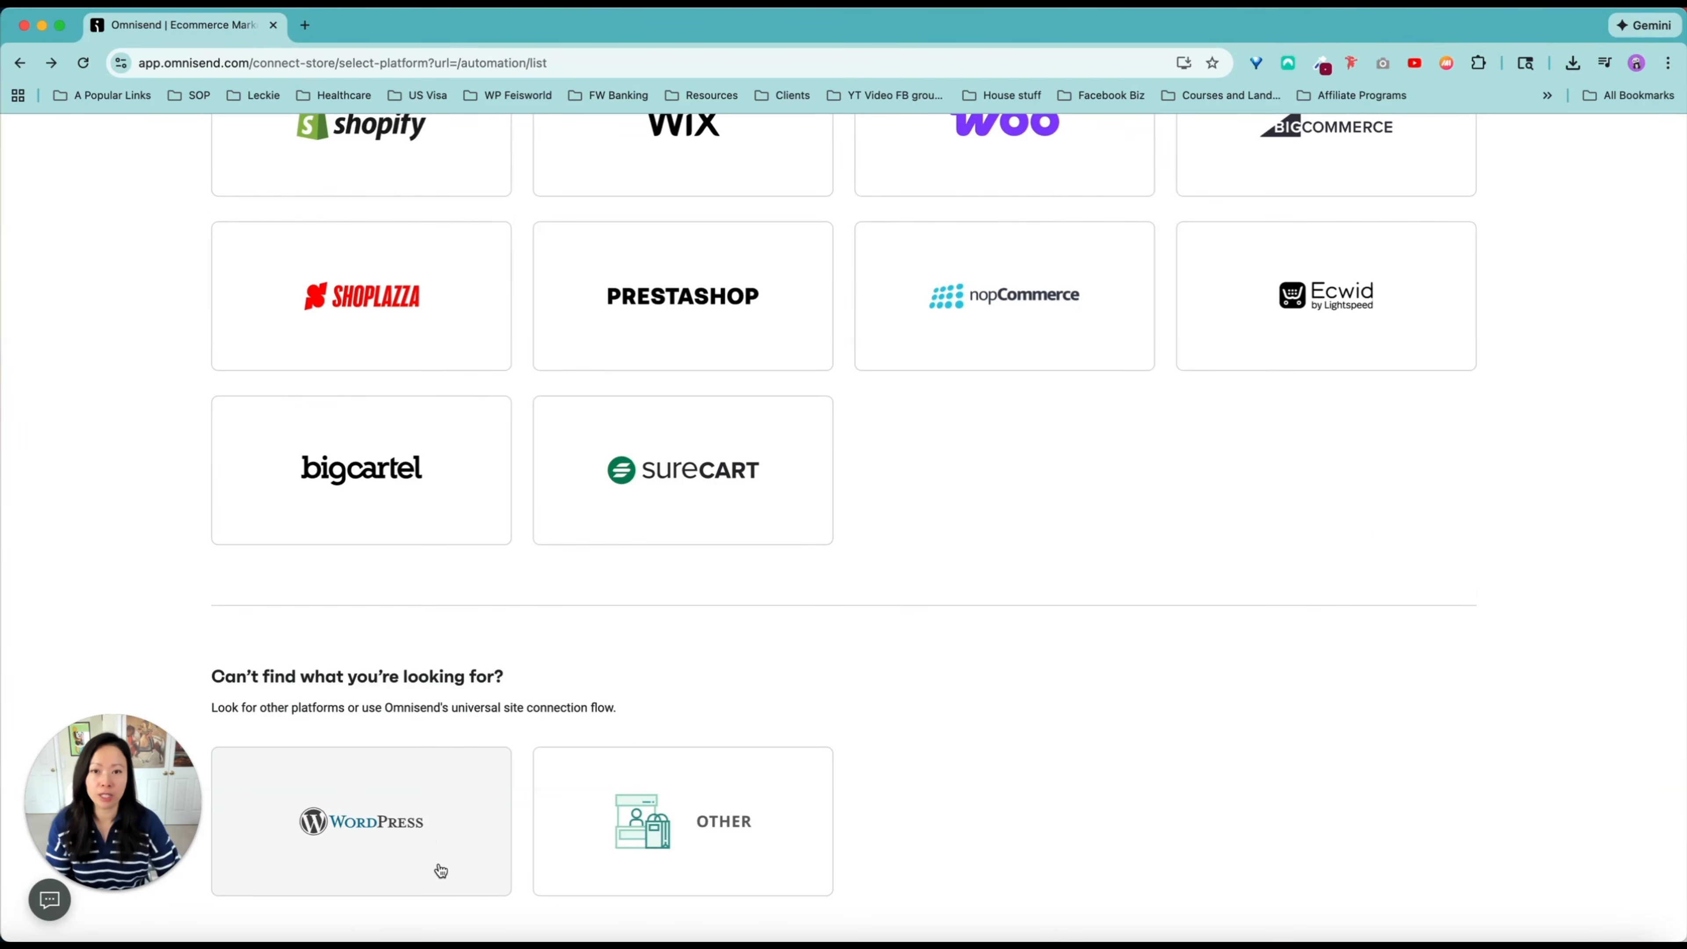
{"action": "left_click", "coordinate": [758, 868]}
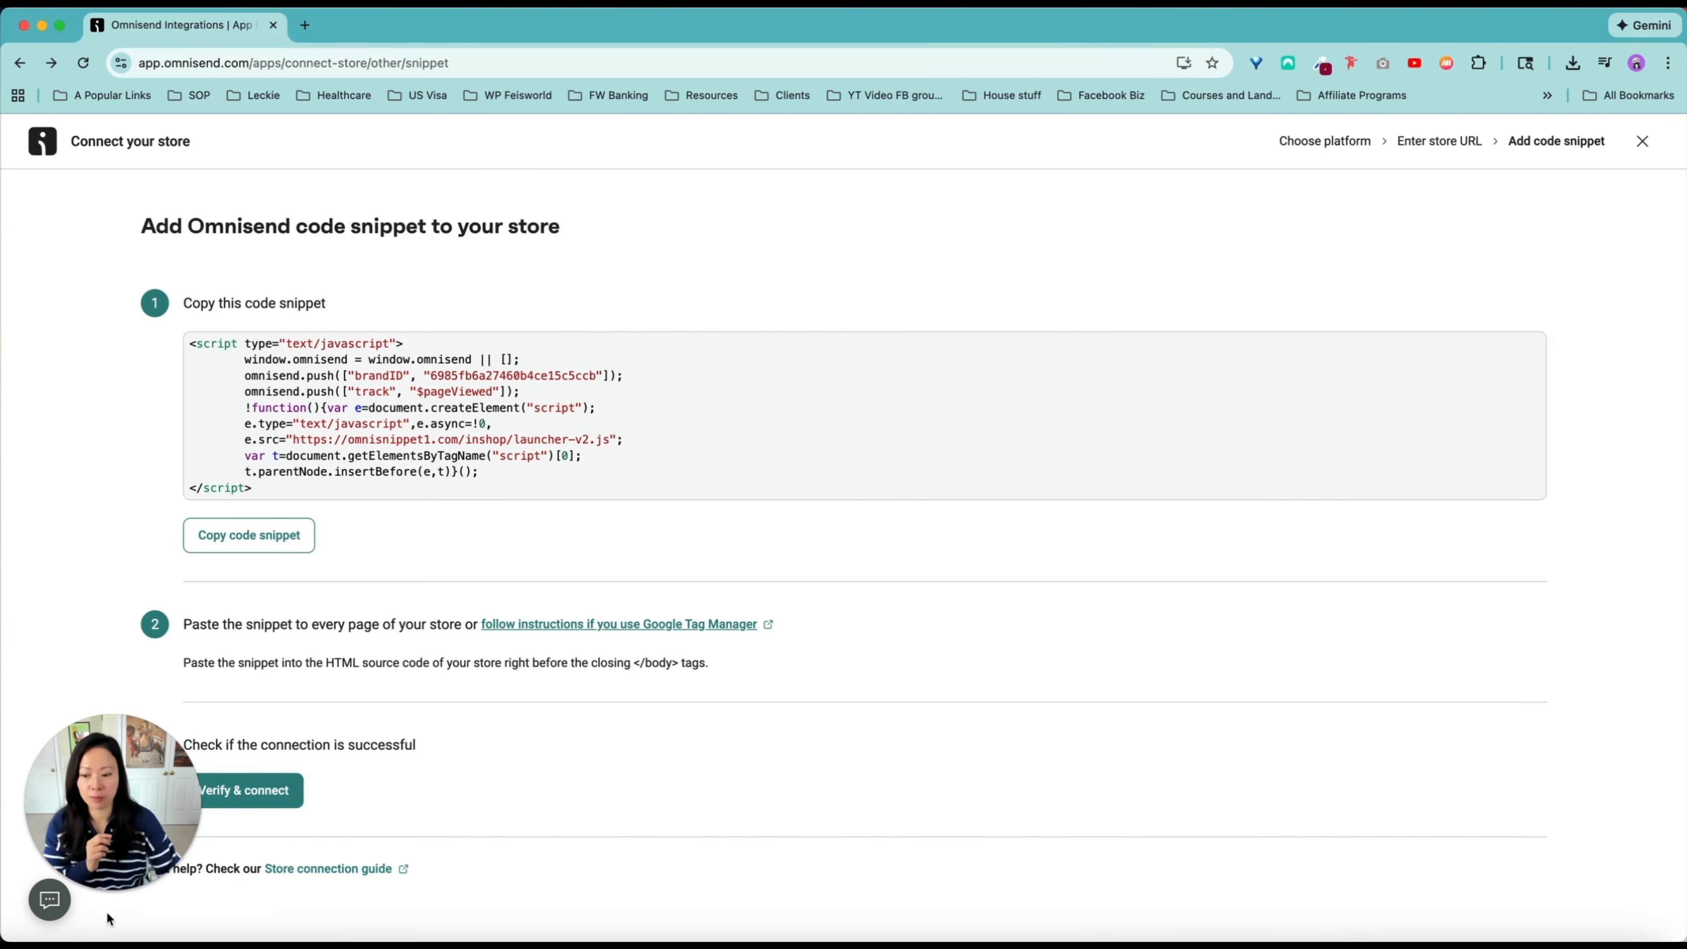
Step: Return to the platform selection, choose Shopify and open the Omnisend listing in the Shopify App Store
{"action": "left_click", "coordinate": [20, 62]}
{"action": "left_click", "coordinate": [21, 63]}
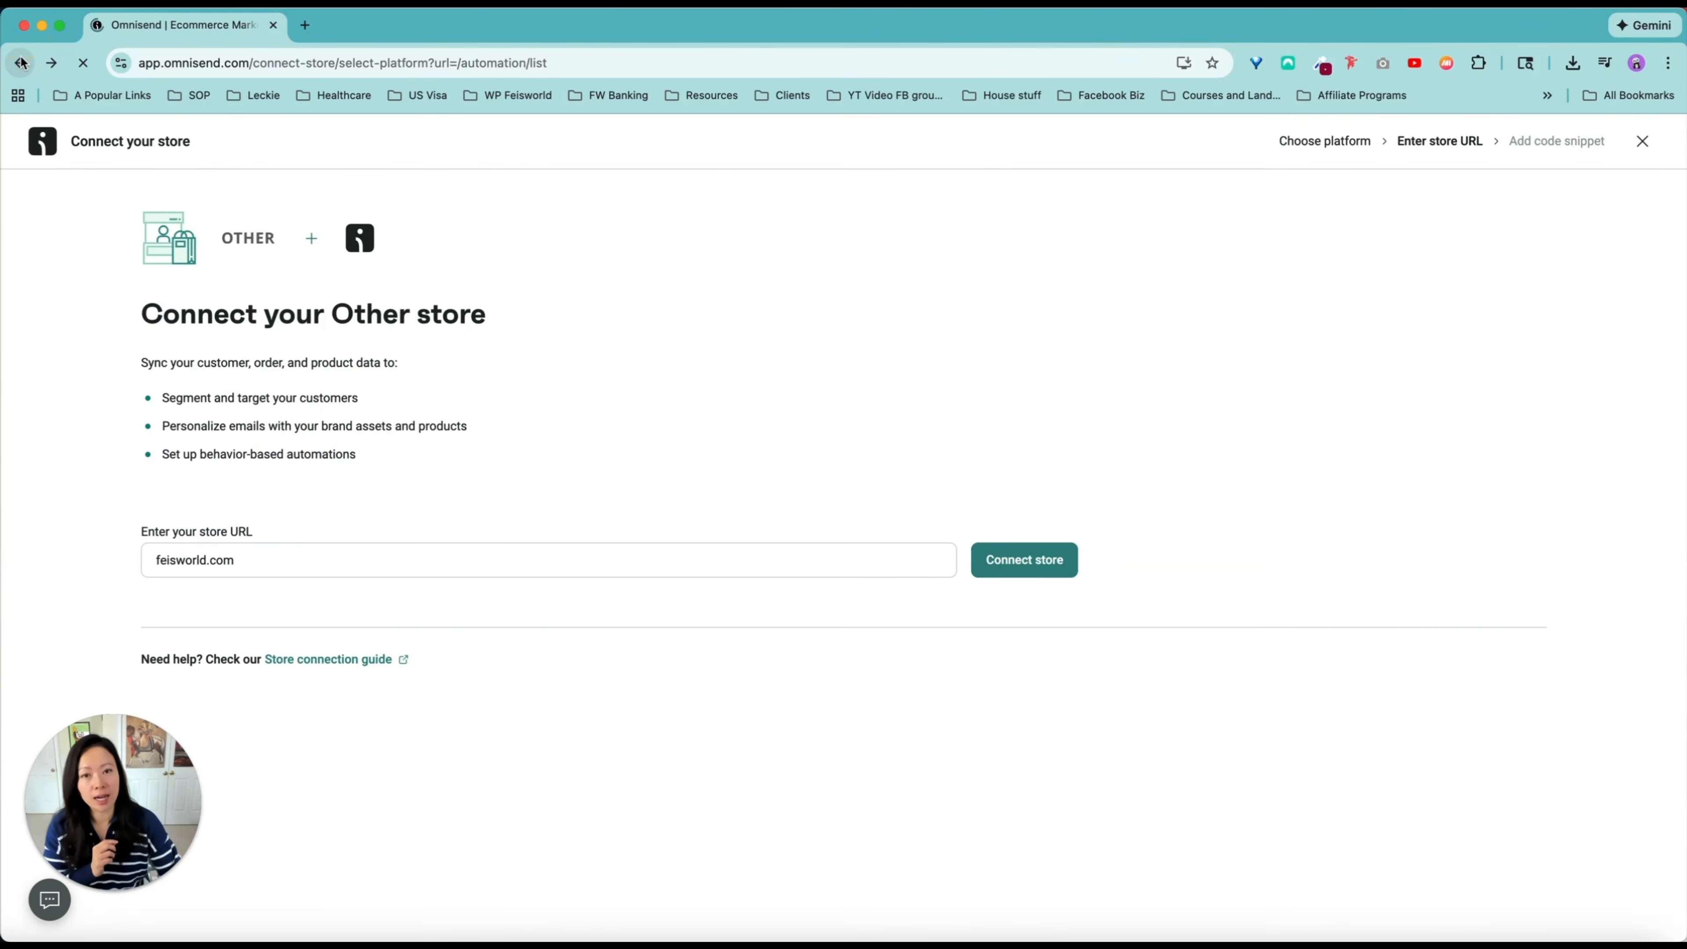
{"action": "scroll", "coordinate": [370, 358], "scroll_direction": "up", "scroll_amount": 5}
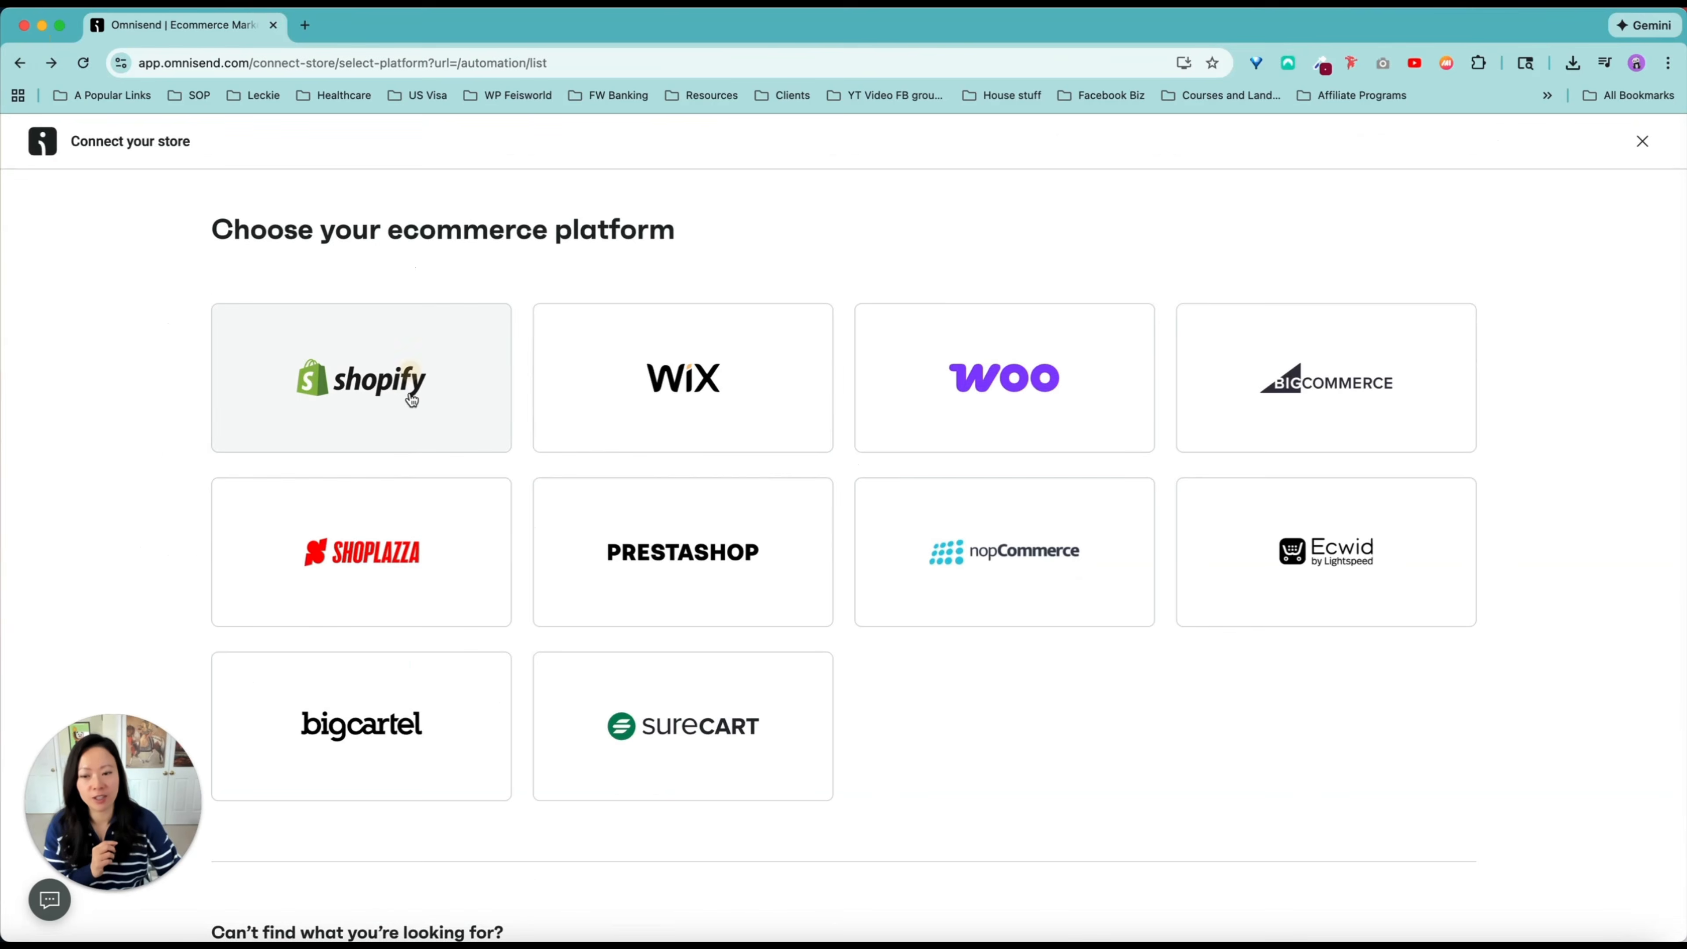
{"action": "left_click", "coordinate": [379, 389]}
{"action": "left_click", "coordinate": [444, 538]}
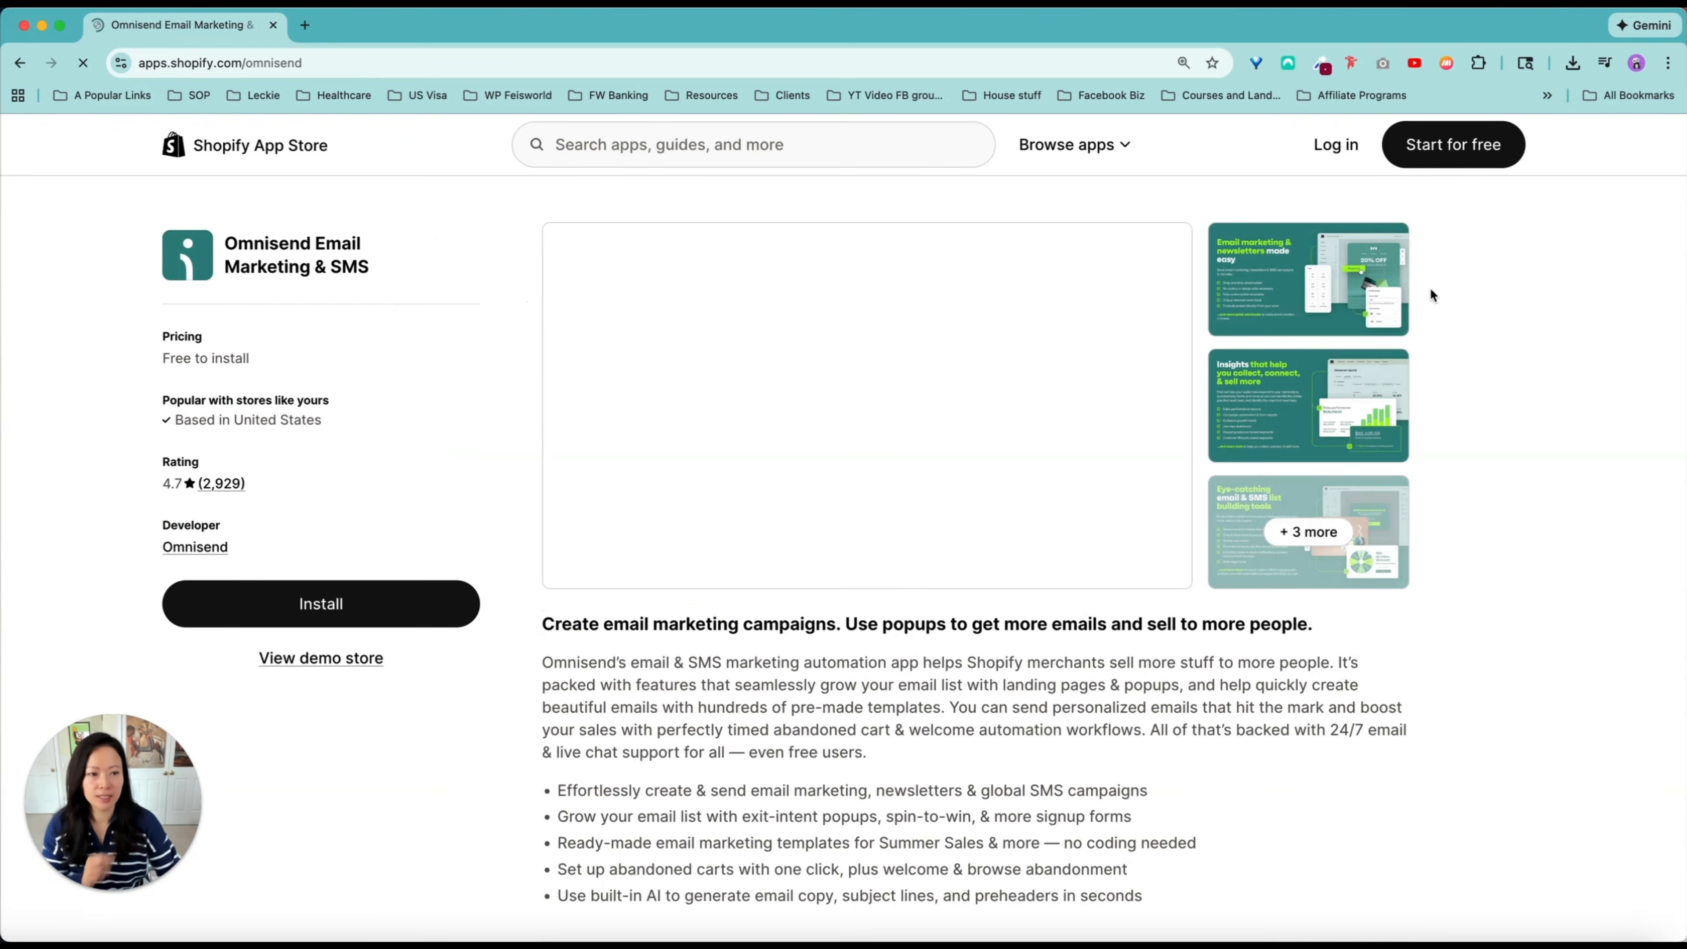
Step: Log in to the Shopify App Store and install the Omnisend Email Marketing & SMS app on the store
{"action": "left_click", "coordinate": [1337, 146]}
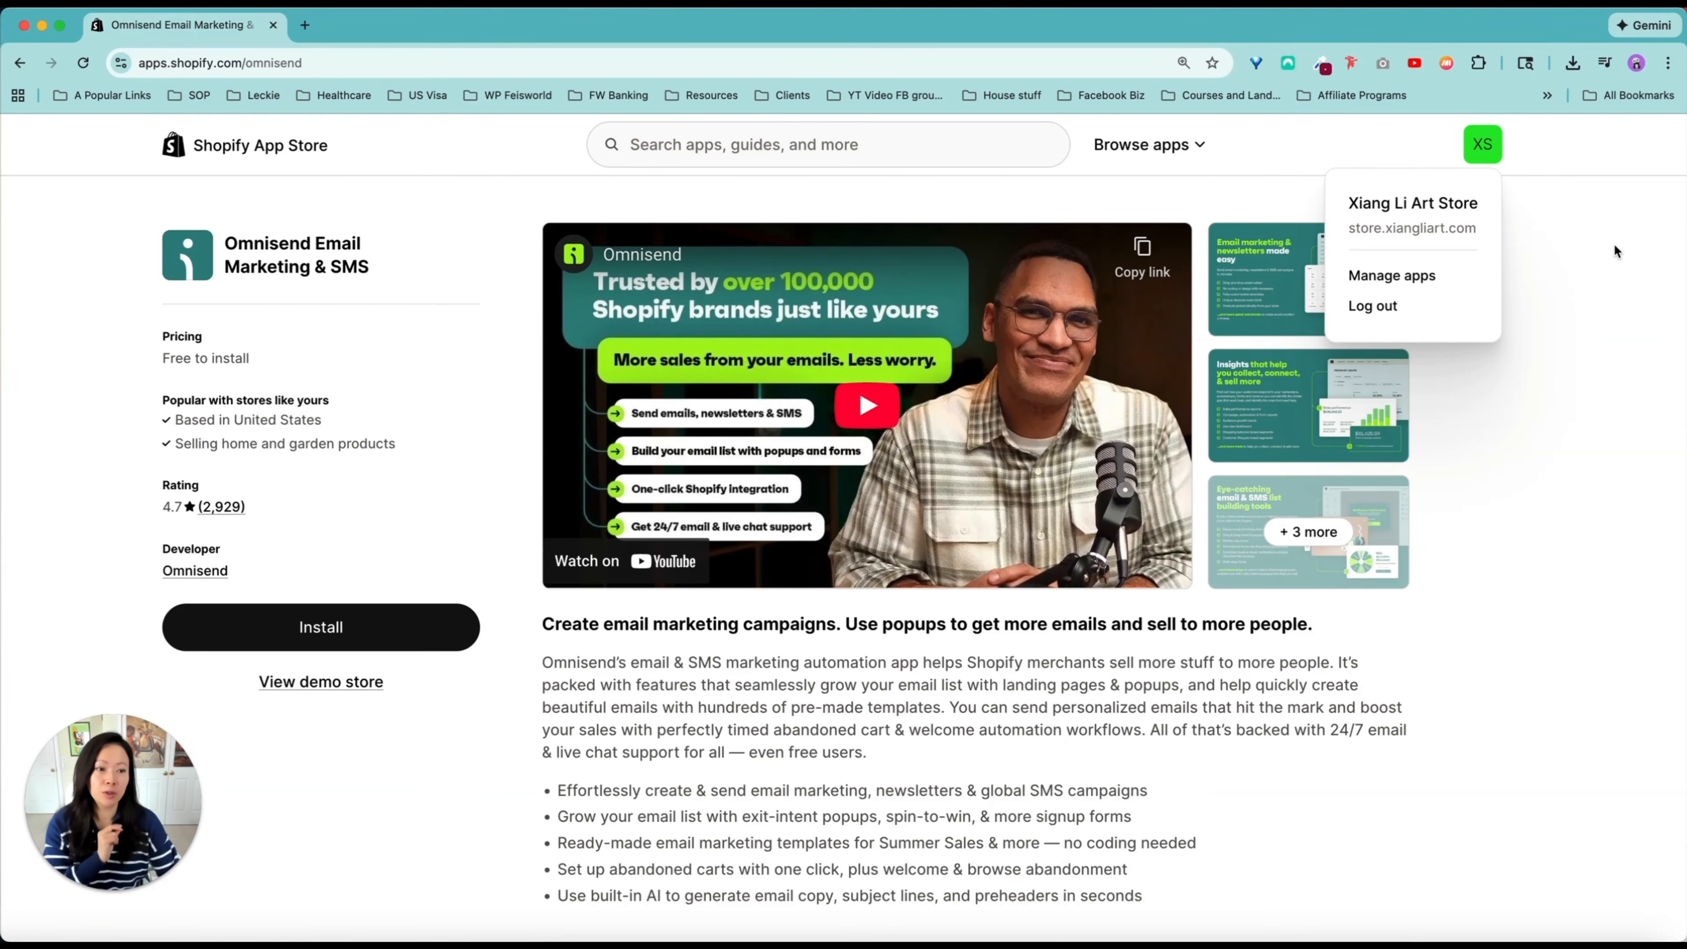
{"action": "left_click", "coordinate": [1612, 260]}
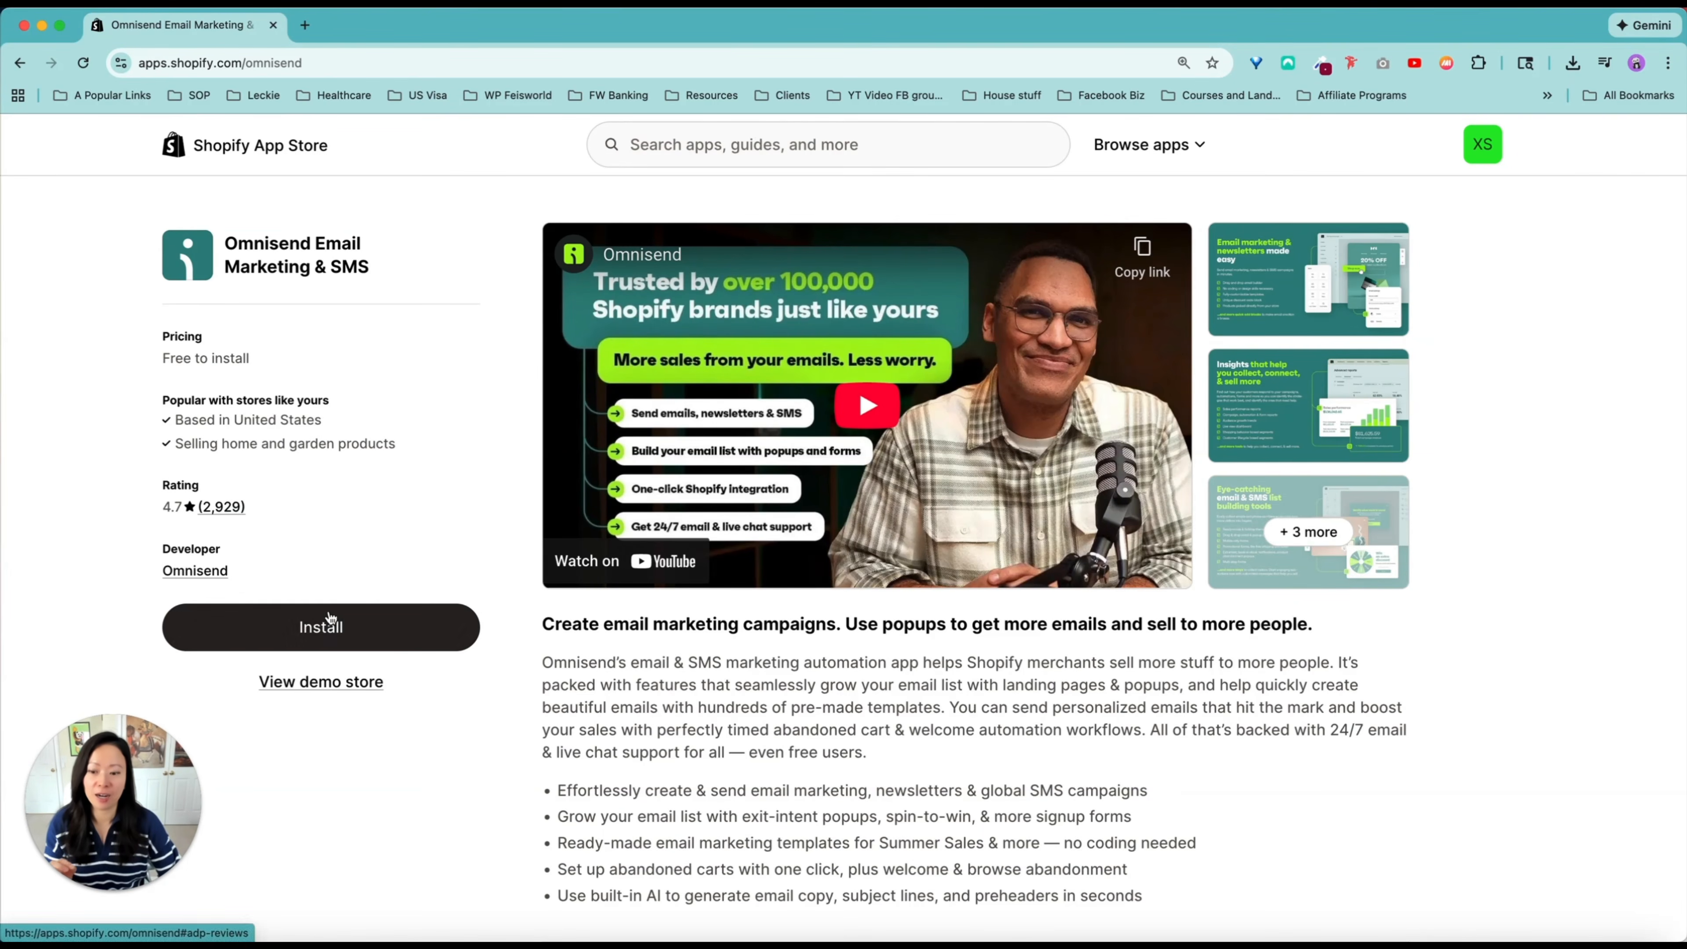
{"action": "left_click", "coordinate": [328, 618]}
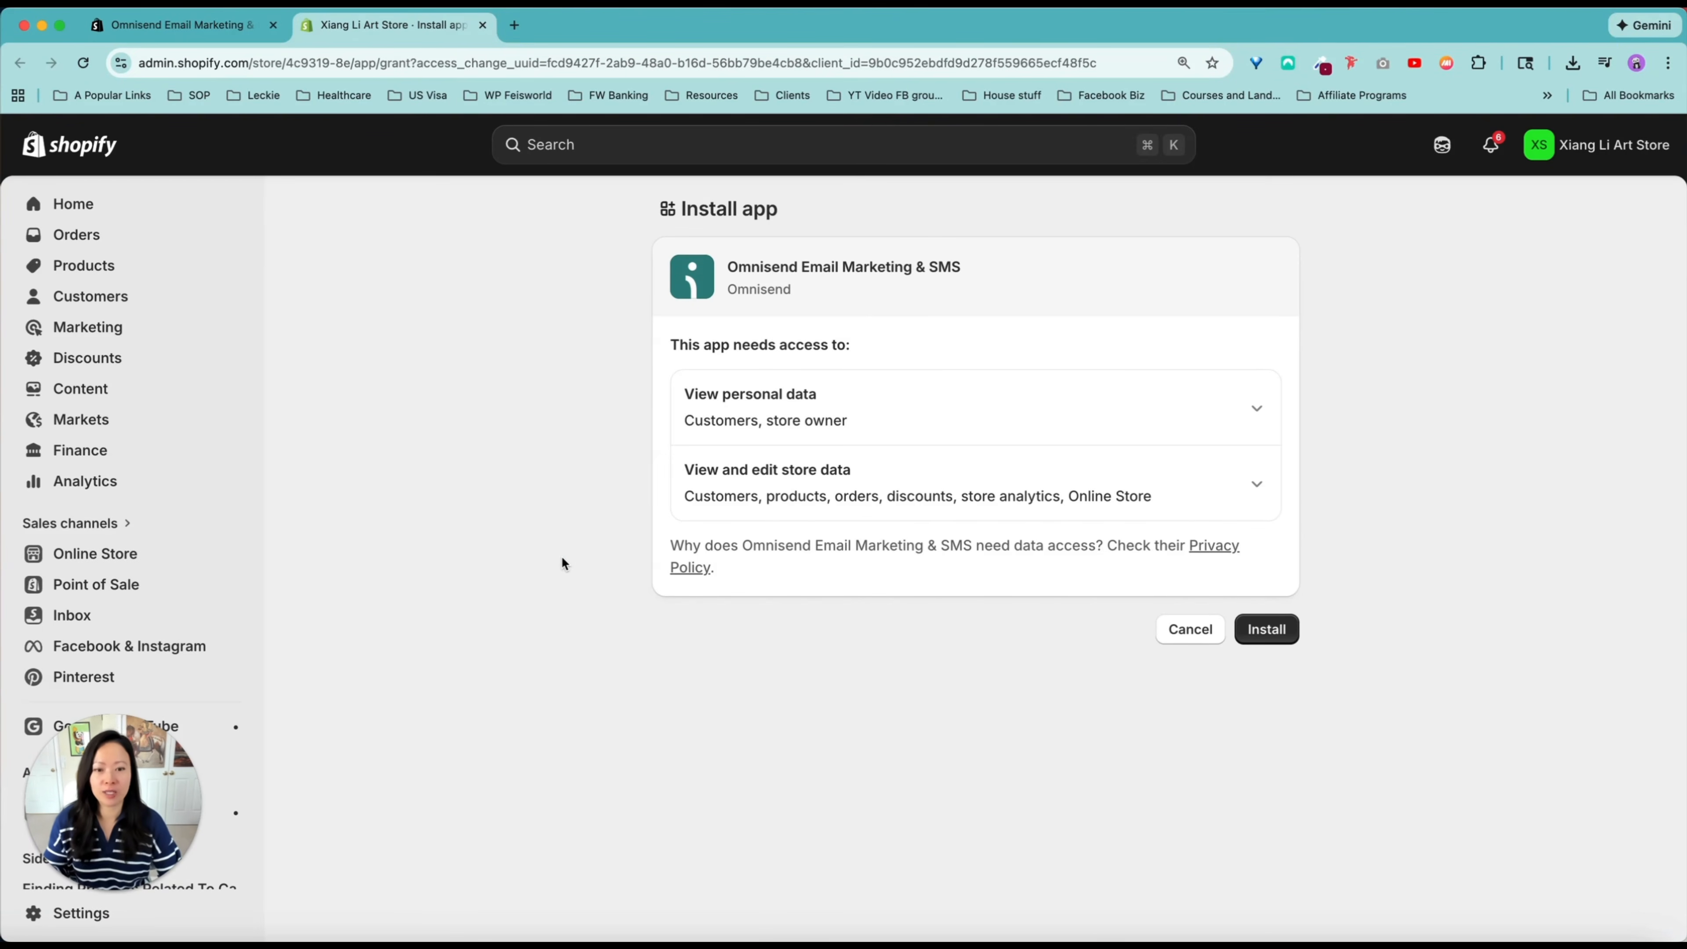
{"action": "left_click", "coordinate": [1266, 628]}
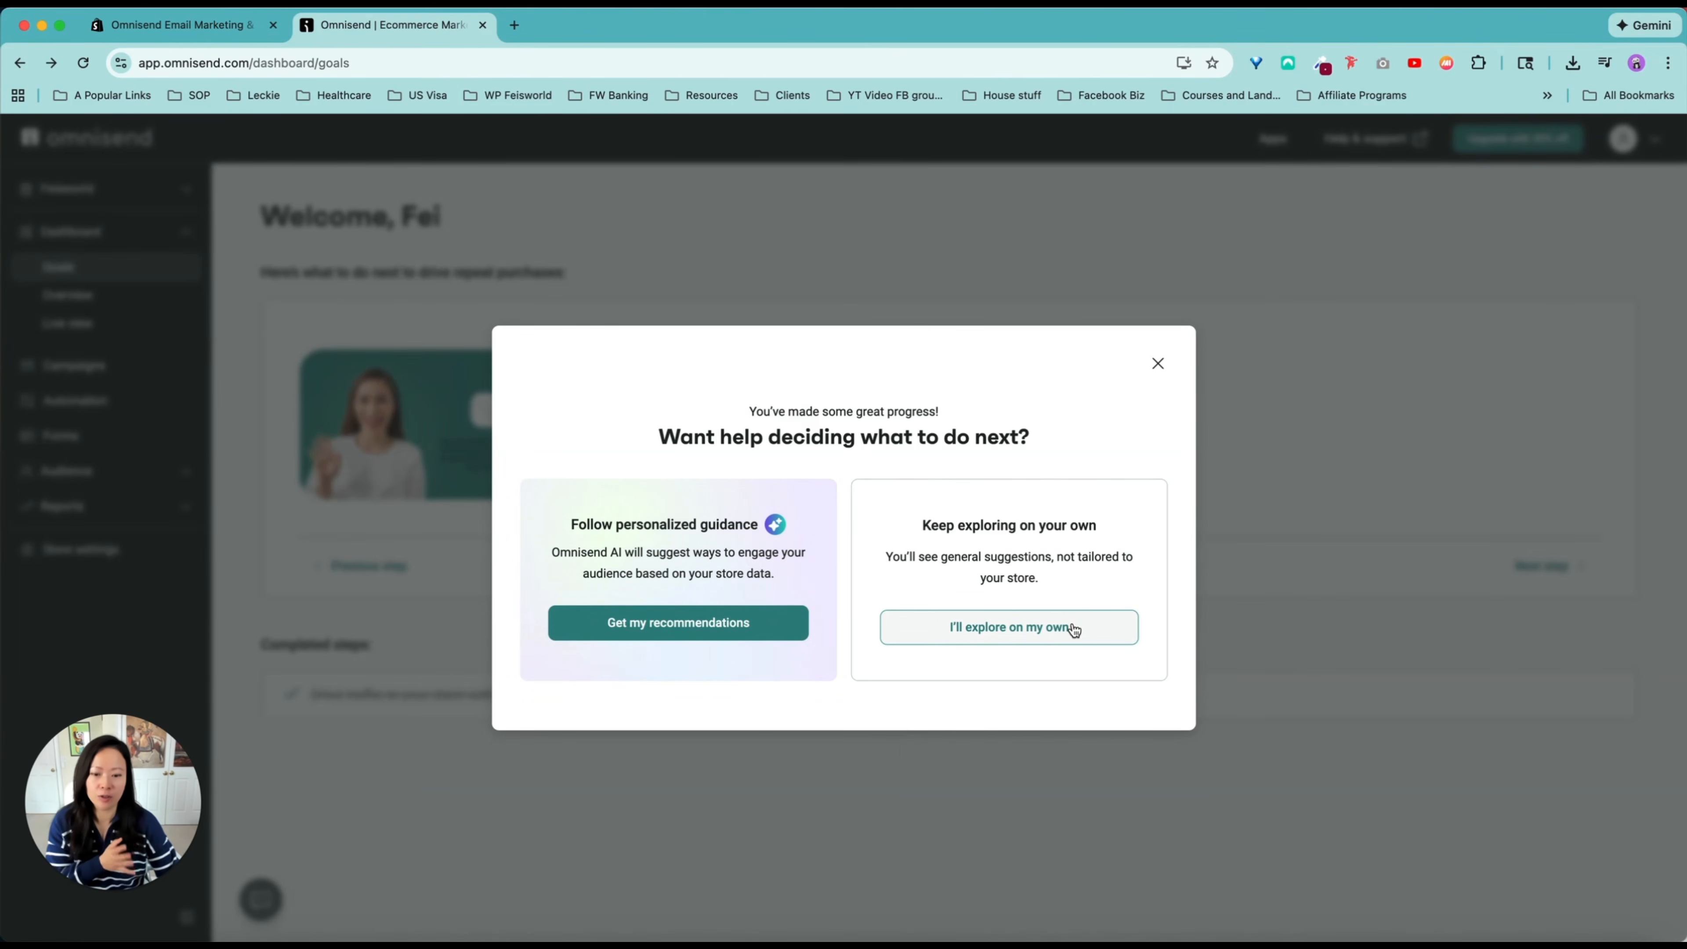
Step: Request Omnisend's personalized recommendations and select Expand my audience as the main focus
{"action": "left_click", "coordinate": [727, 624]}
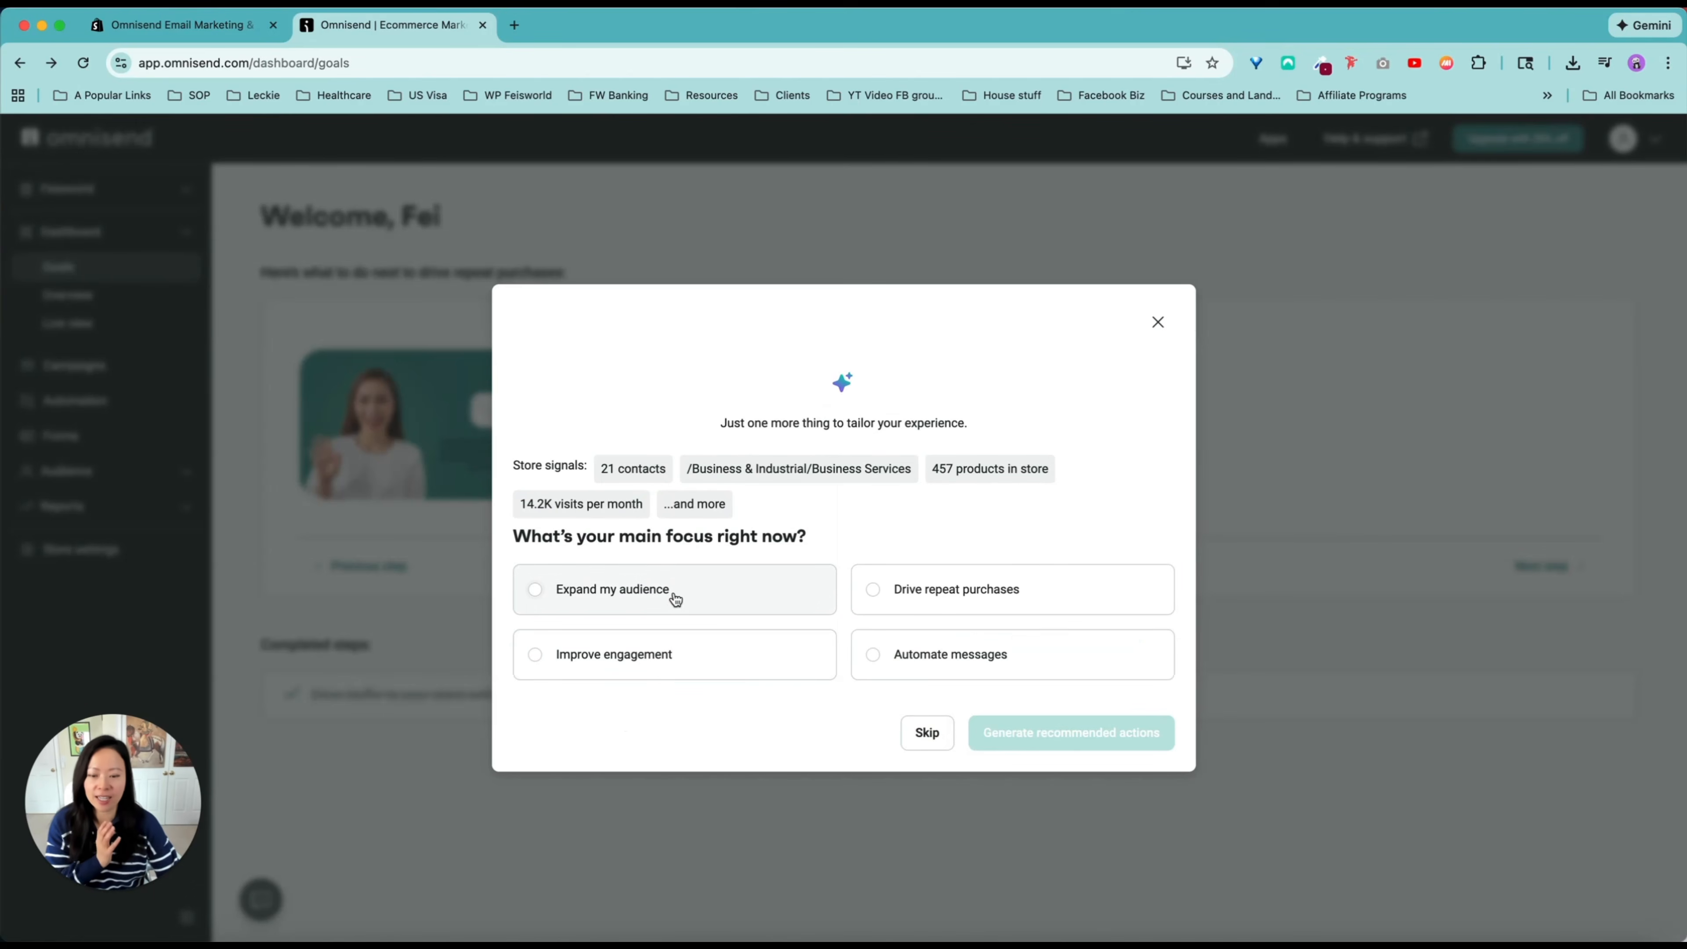
{"action": "left_click", "coordinate": [750, 603]}
Step: Open the Email & SMS branded Multi-step welcome discount form in Omnisend and enable it for the store
{"action": "left_click", "coordinate": [470, 287]}
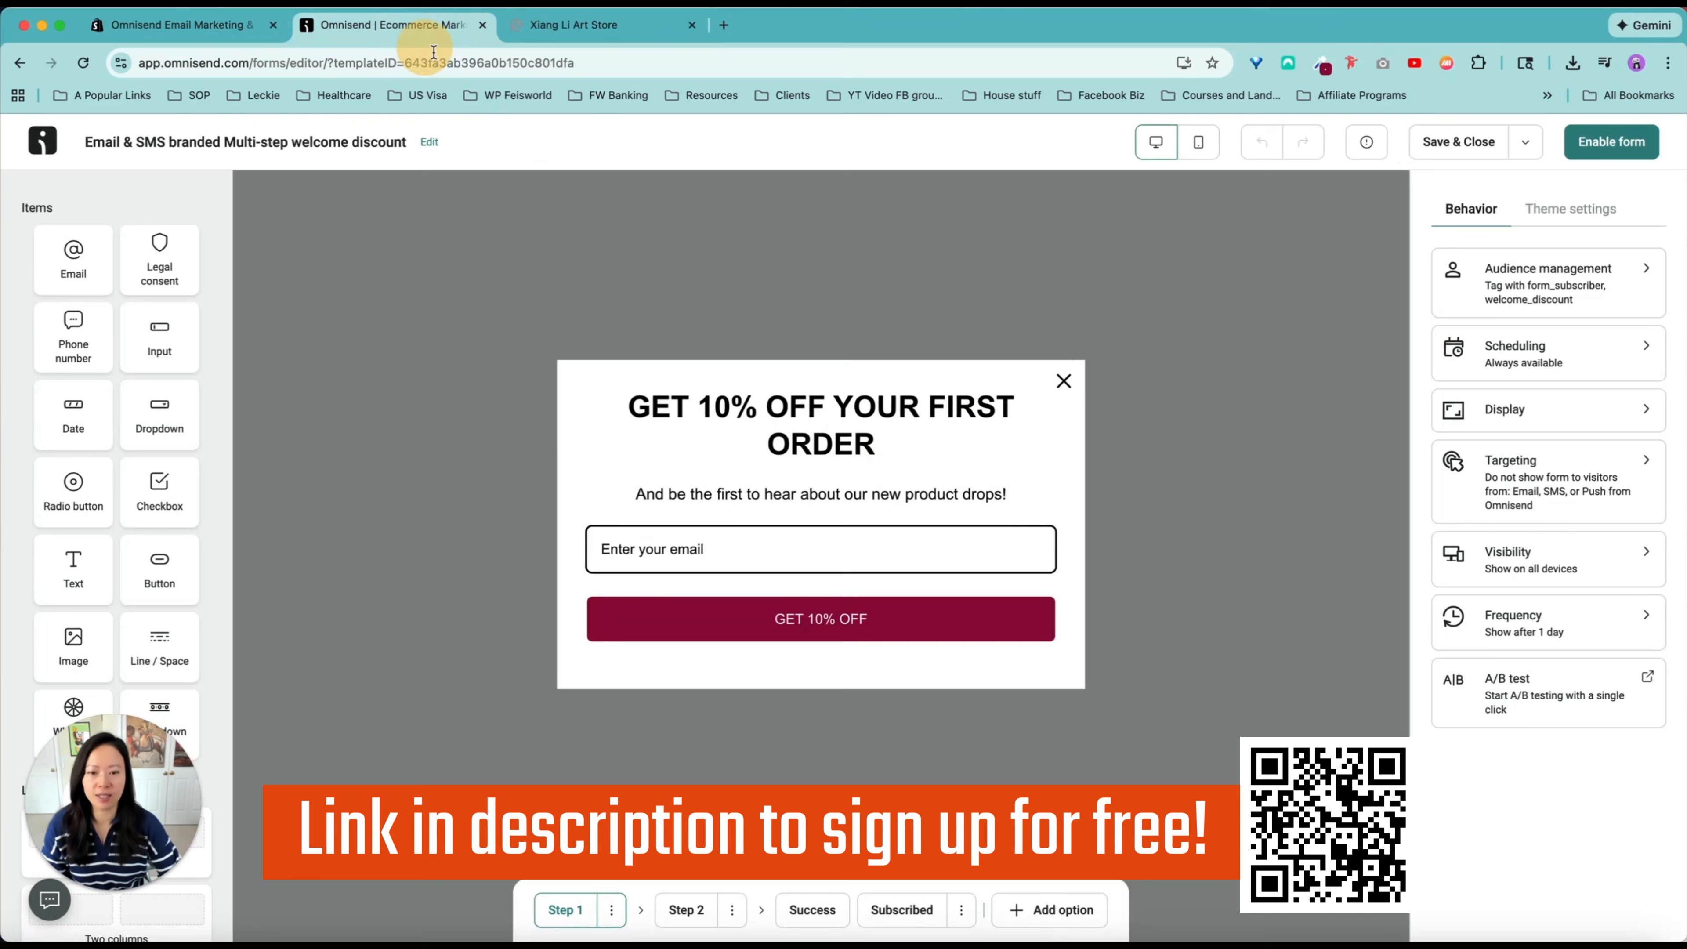
{"action": "left_click", "coordinate": [398, 25]}
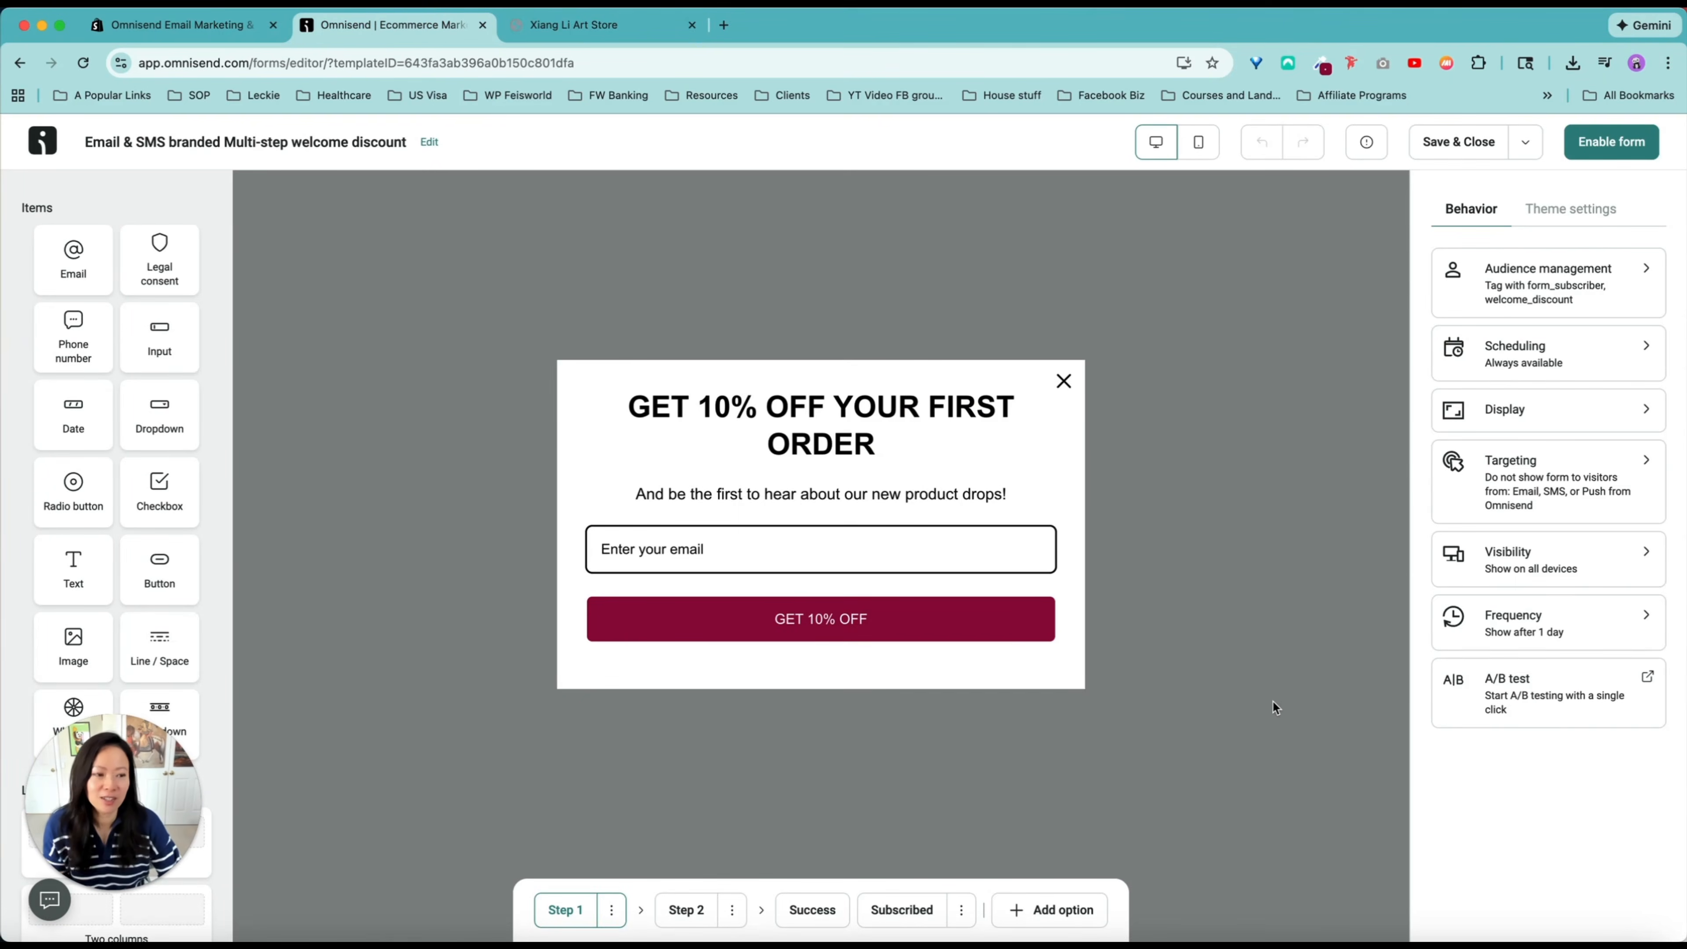
{"action": "left_click", "coordinate": [1612, 141]}
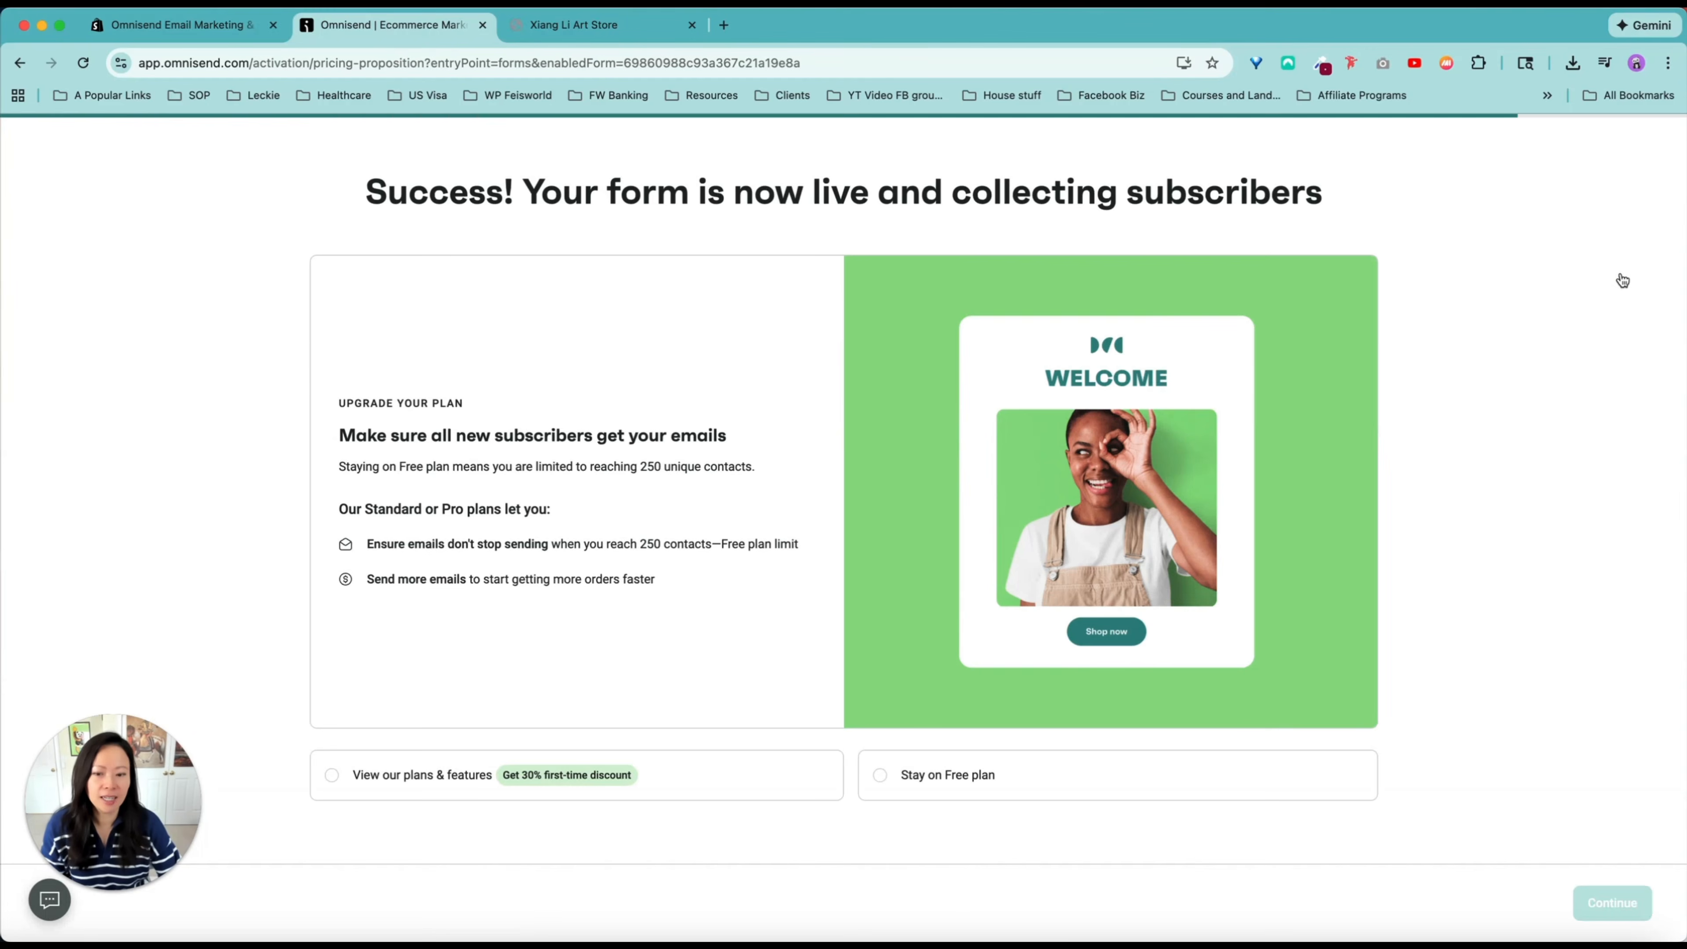